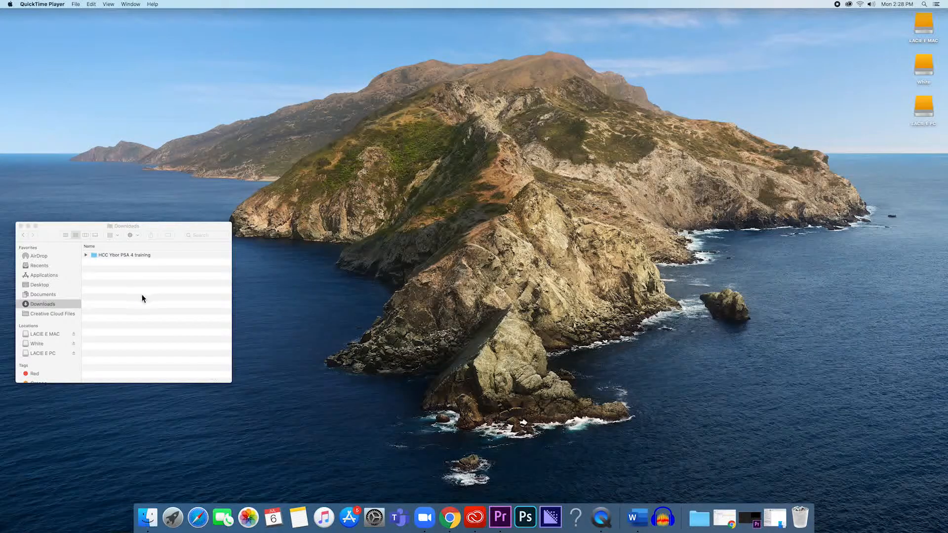
Open the White drive in its own Finder window and place it apart from the Downloads window.
click(165, 326)
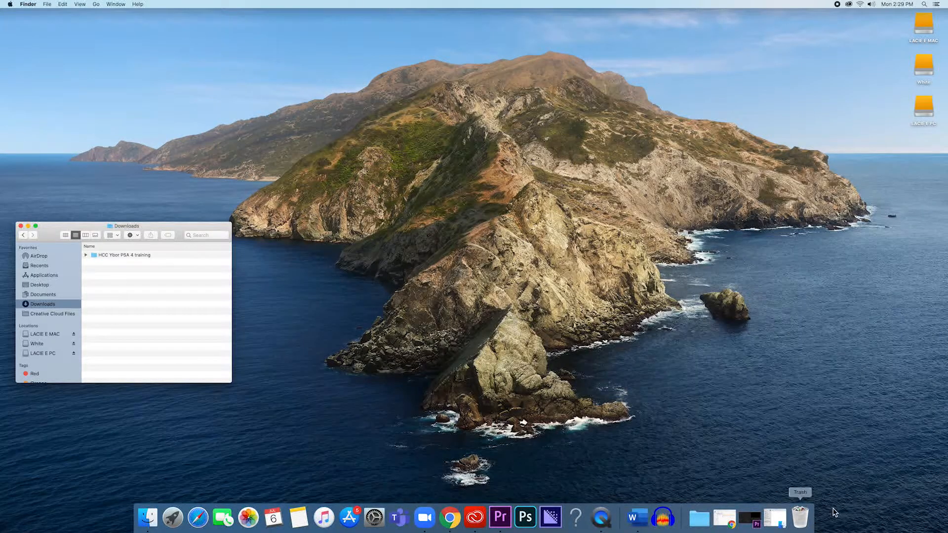
double_click(922, 67)
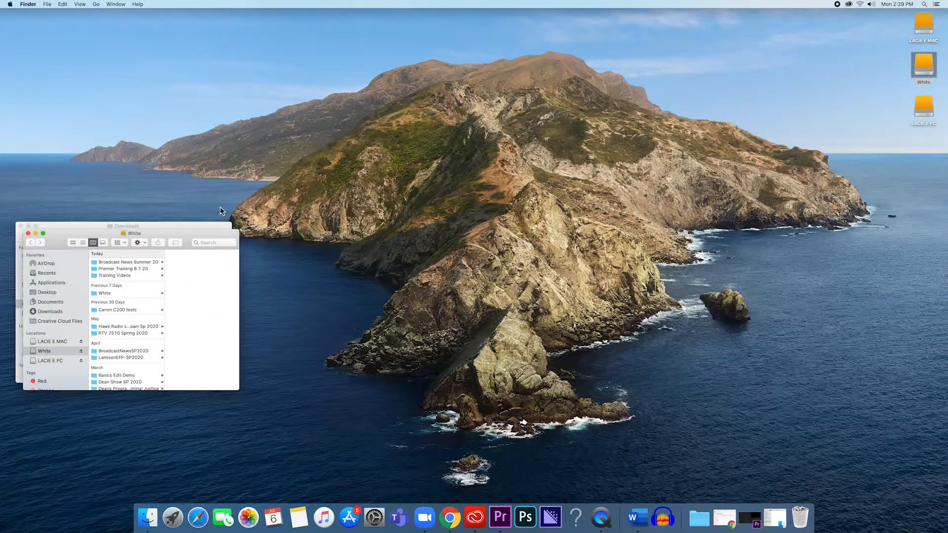
drag(67, 237, 483, 207)
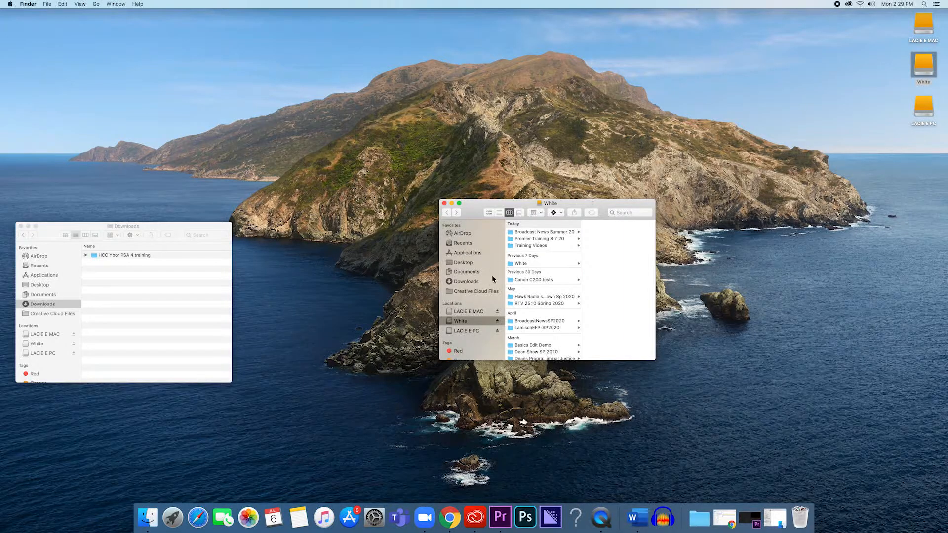
Create a new folder named "Premier Training Summer 2020" on the White drive.
click(560, 214)
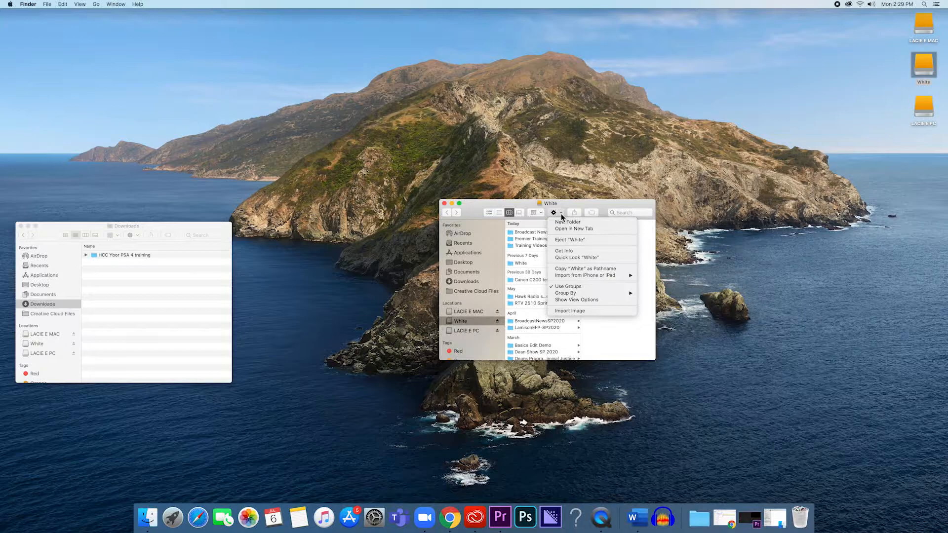
click(565, 222)
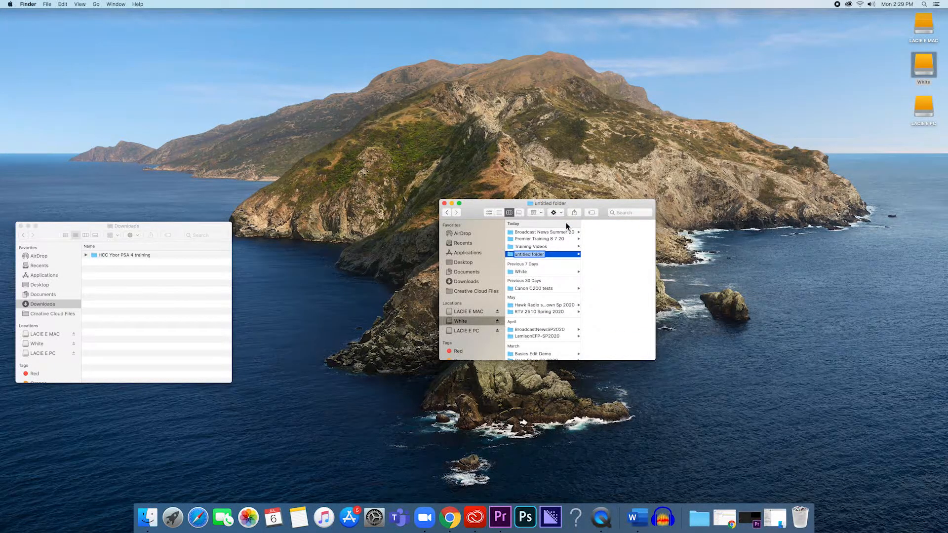
text(Premier Training)
text(Summer 2020)
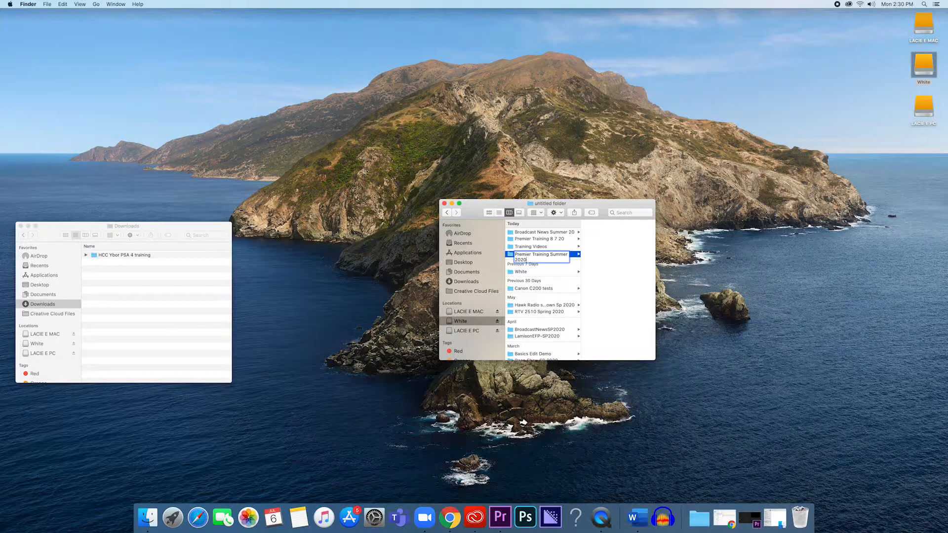
click(512, 257)
Copy the HCC Ybor PSA 4 training folder from Downloads into the Premier Training Summer 2020 folder.
click(511, 256)
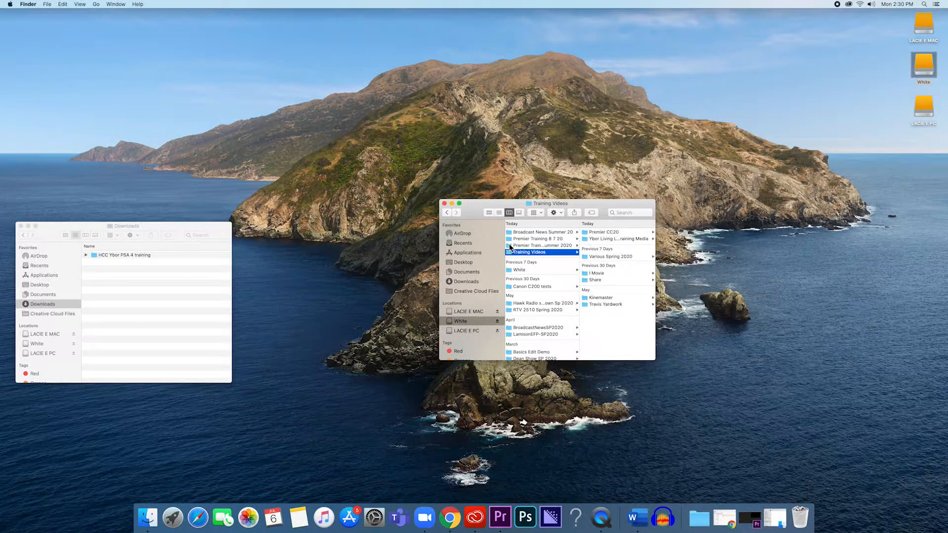
click(509, 246)
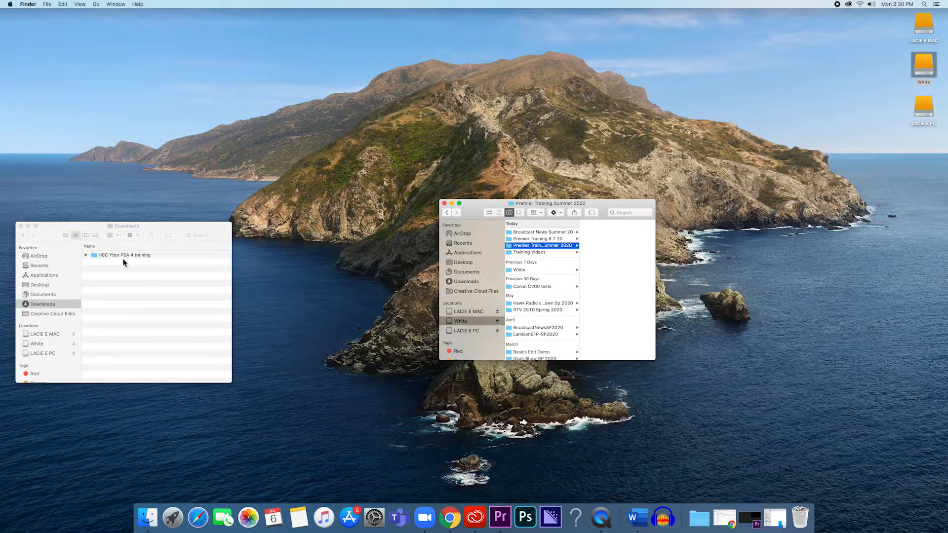
drag(96, 260, 593, 253)
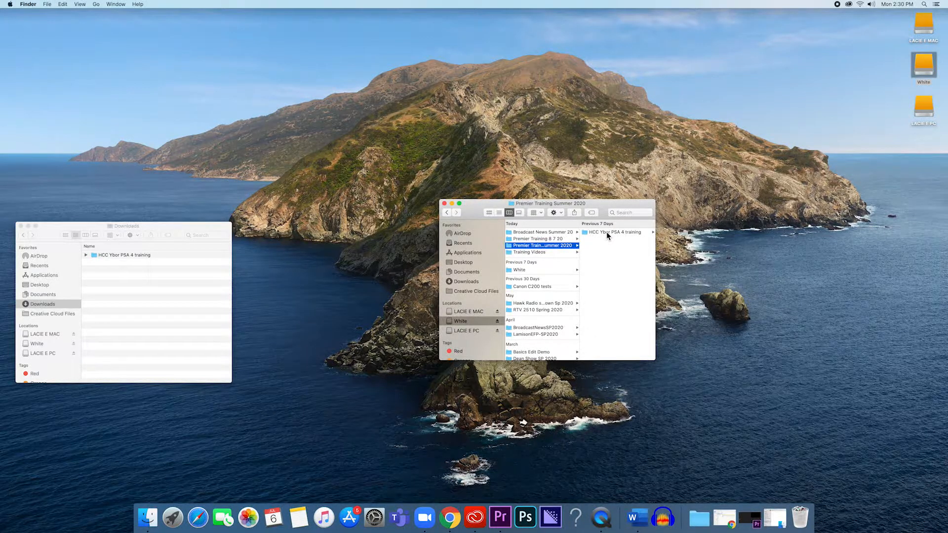
Examine the media files inside the copied HCC Ybor PSA 4 training folder and its place in the White drive's folder structure.
click(606, 232)
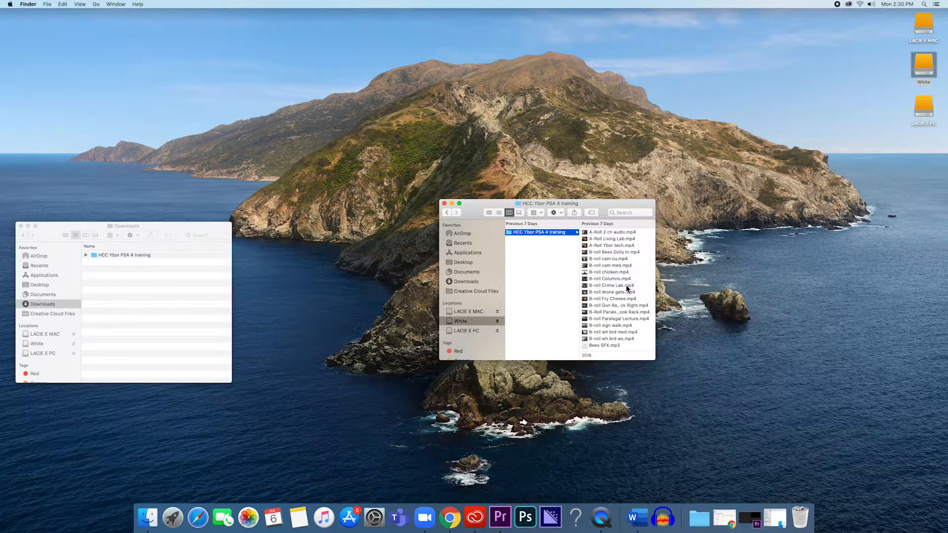
scroll(632, 287, down, 3)
scroll(628, 288, up, 3)
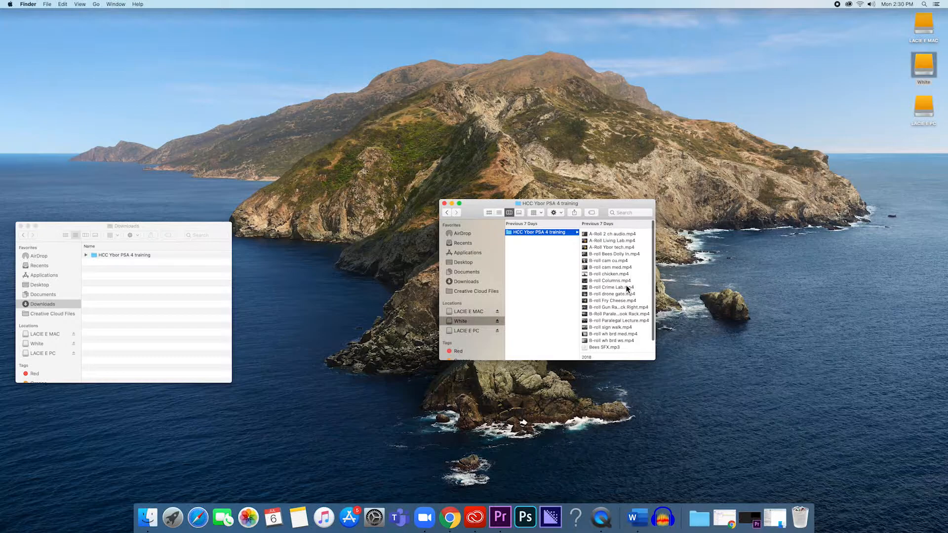
scroll(627, 288, down, 3)
scroll(626, 291, up, 5)
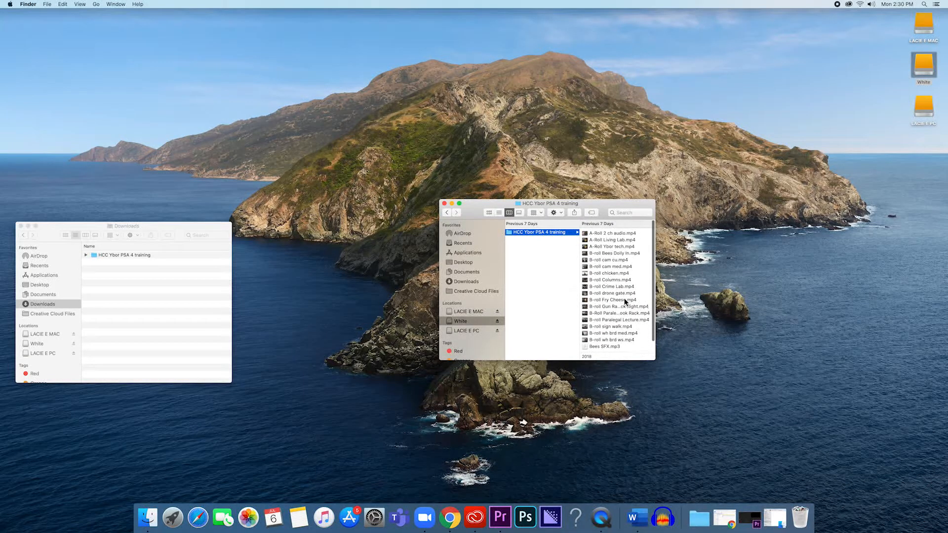
scroll(543, 278, left, 3)
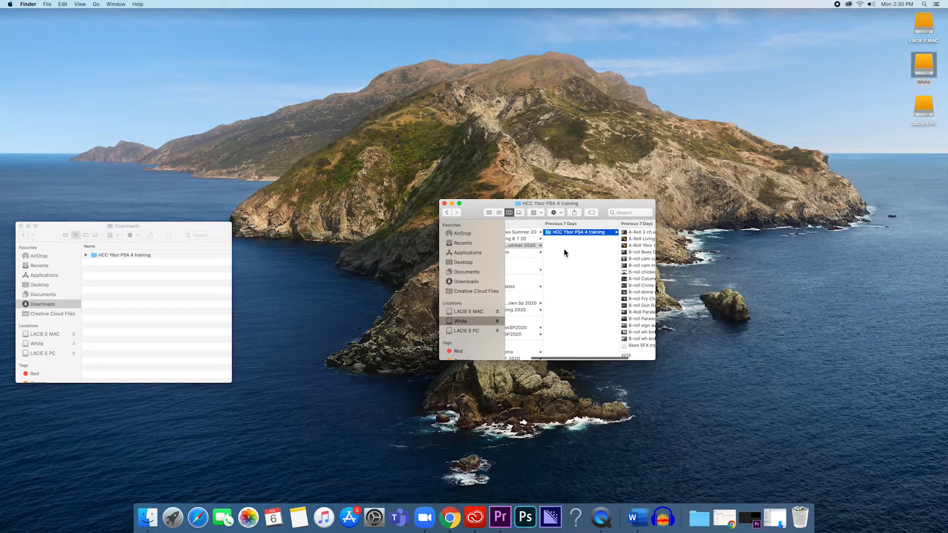
scroll(565, 257, left, 2)
scroll(566, 259, left, 3)
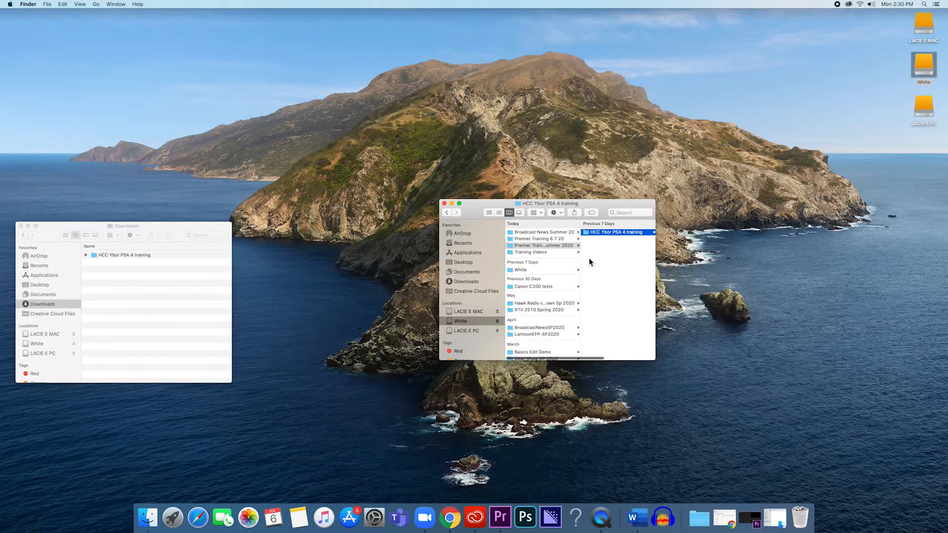
scroll(602, 260, right, 3)
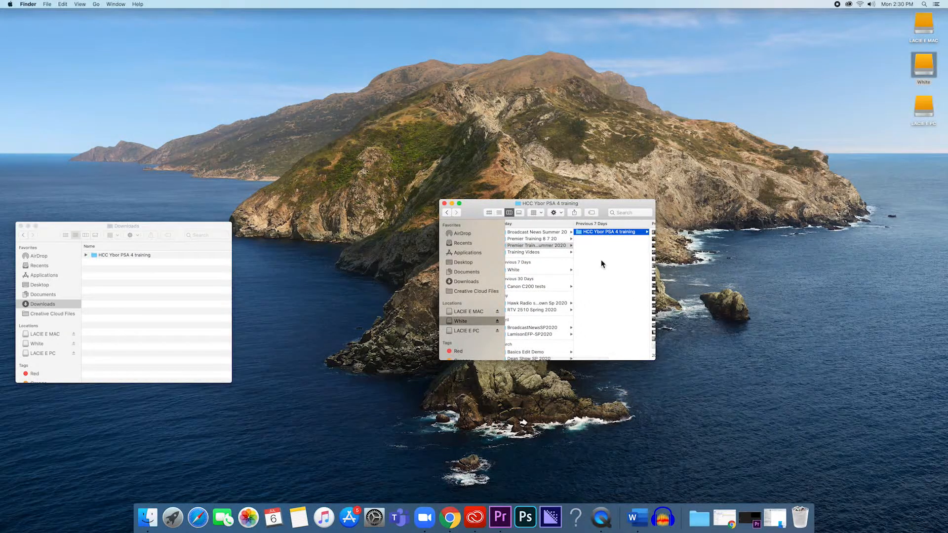
scroll(595, 263, right, 1)
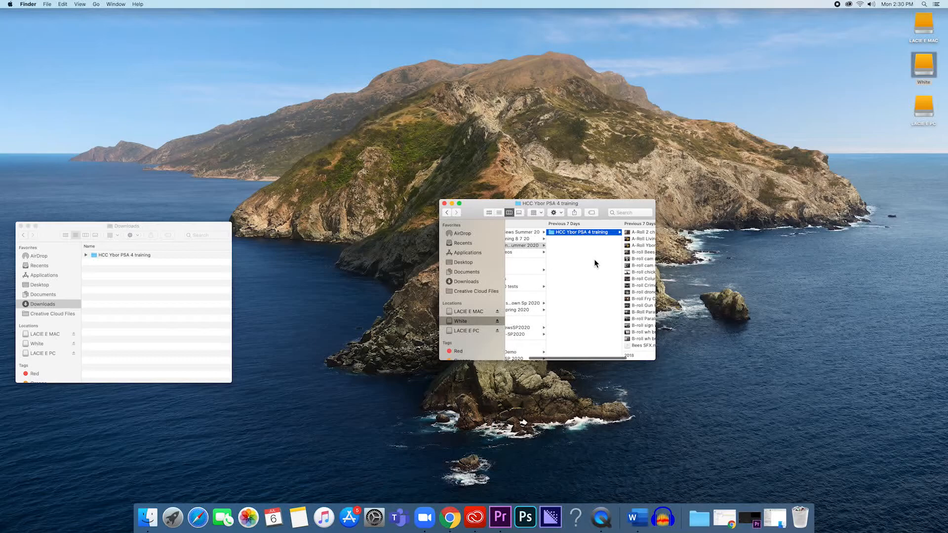
scroll(588, 259, right, 3)
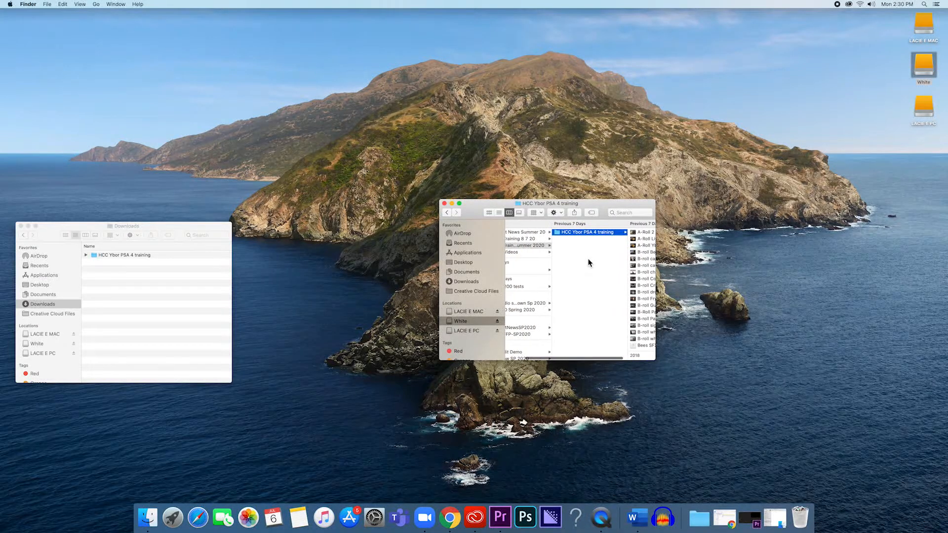
scroll(588, 262, left, 3)
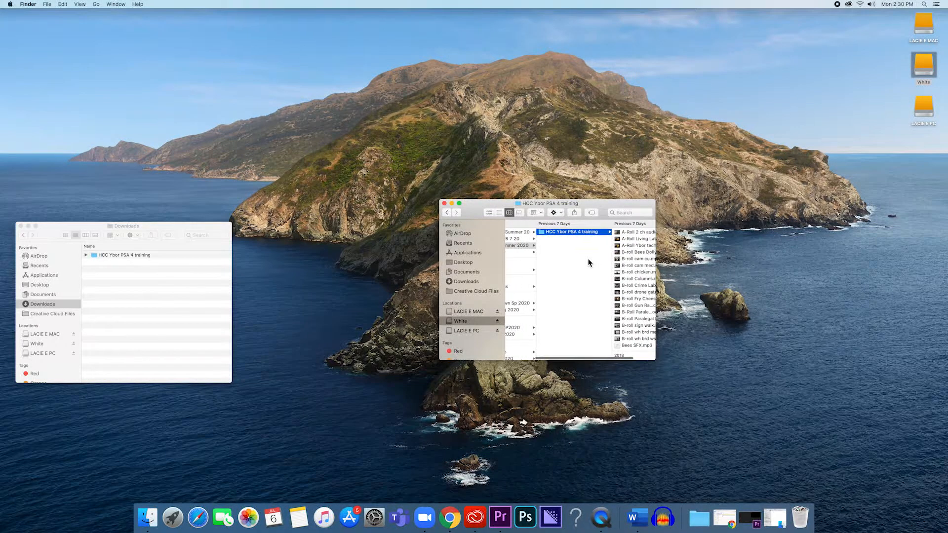
scroll(588, 262, right, 4)
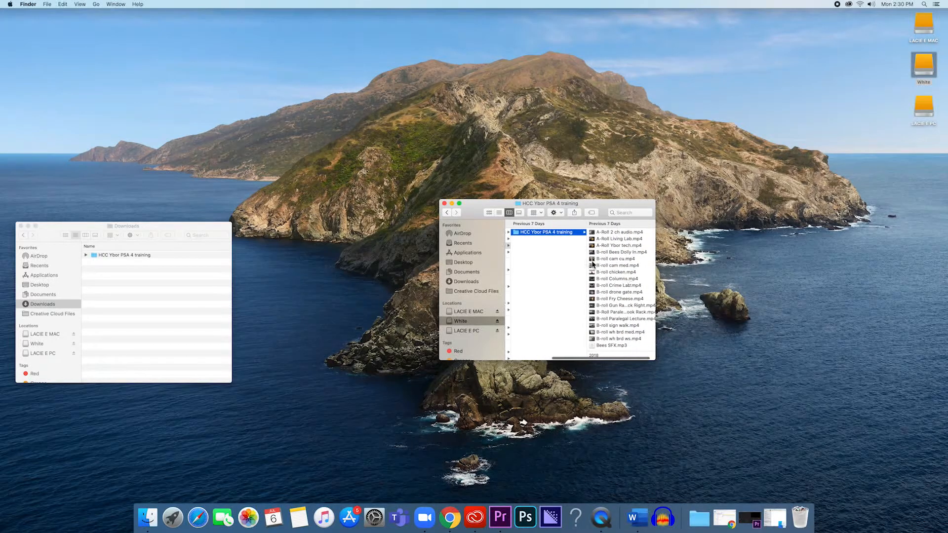
scroll(623, 275, up, 2)
scroll(622, 275, right, 1)
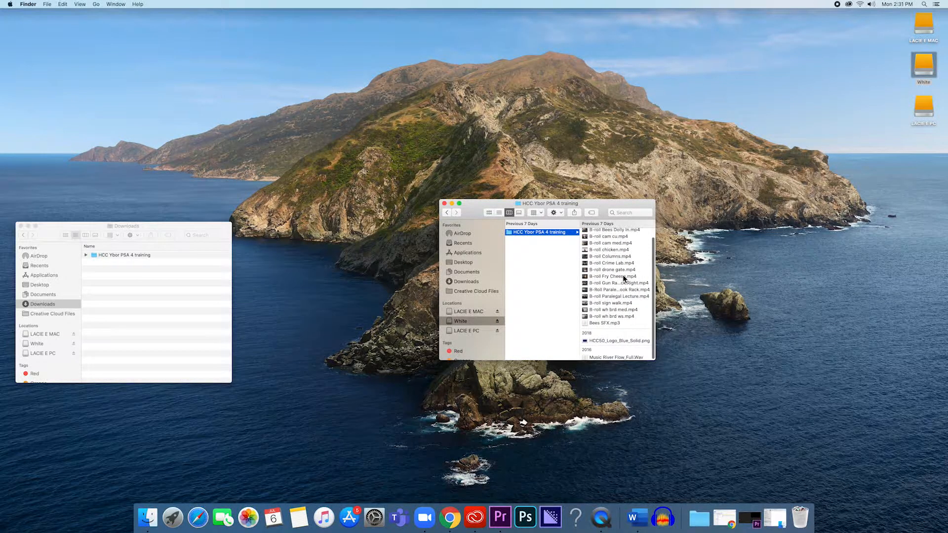
scroll(623, 274, down, 1)
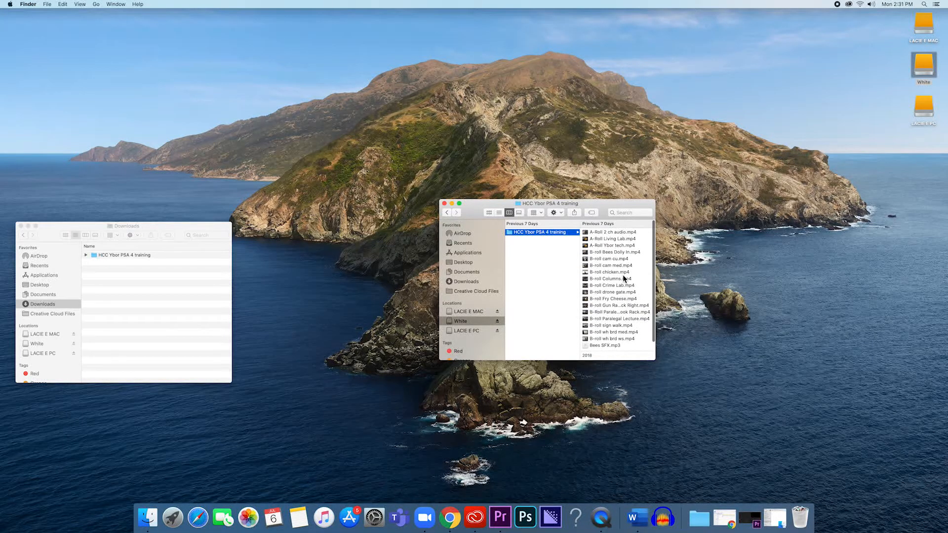
scroll(623, 275, down, 1)
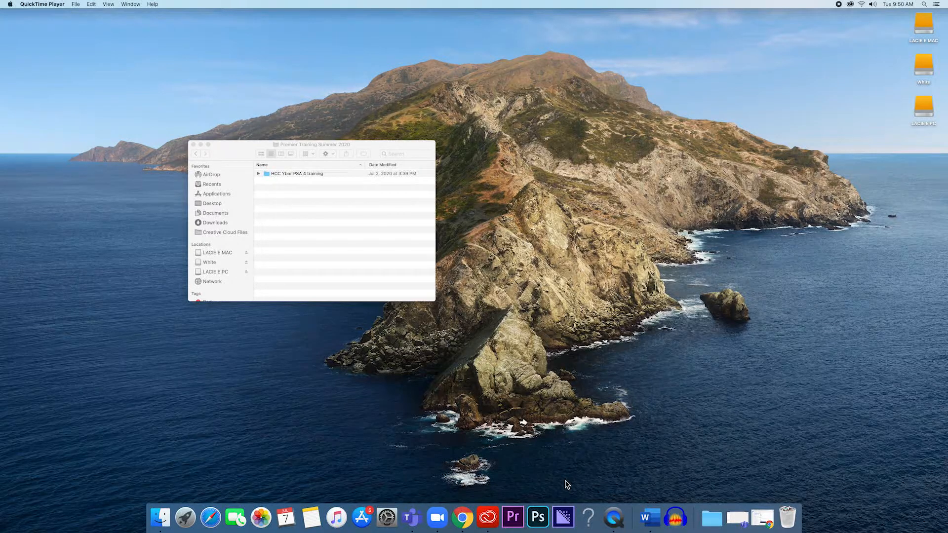
Switch to Premiere Pro and start a new project named "Edit Training Summer 2020".
click(513, 518)
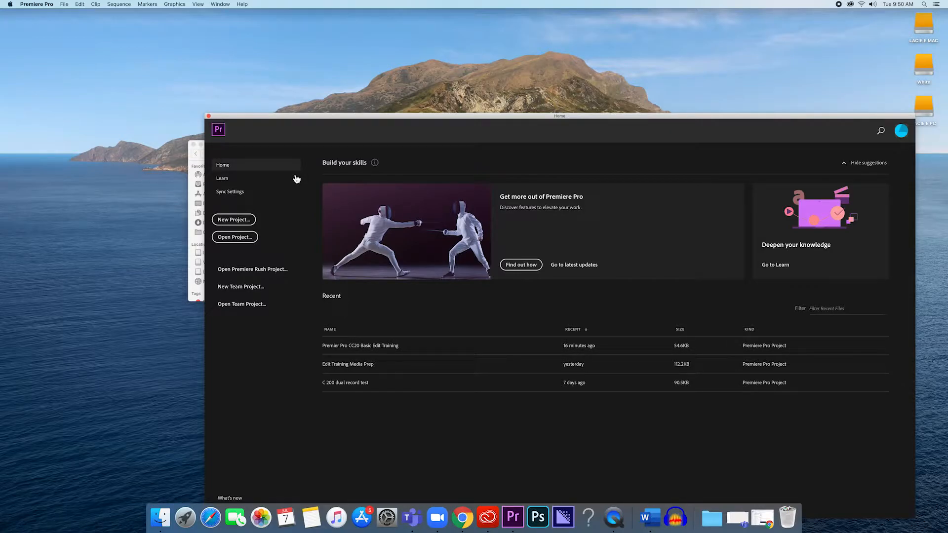
click(235, 220)
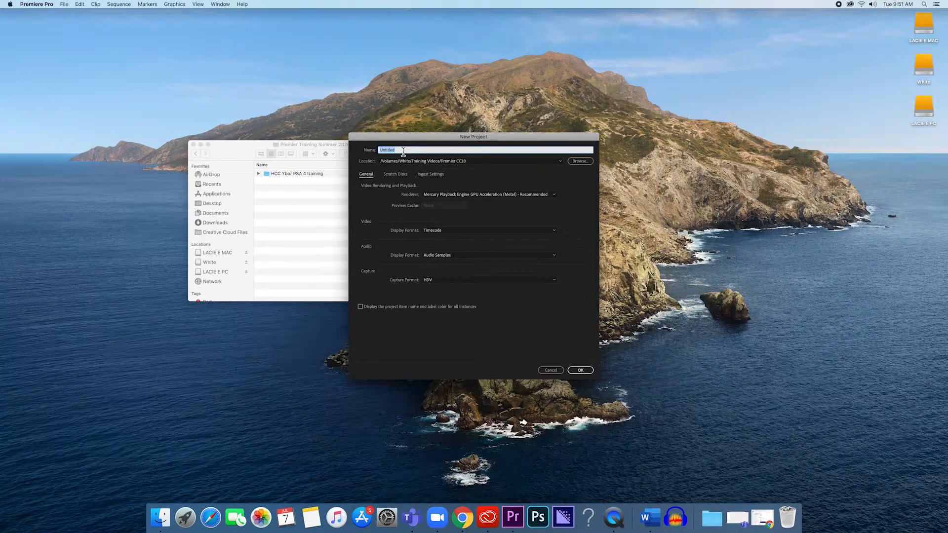
text(Edti Training Summer 2020)
scroll(393, 163, down, 1)
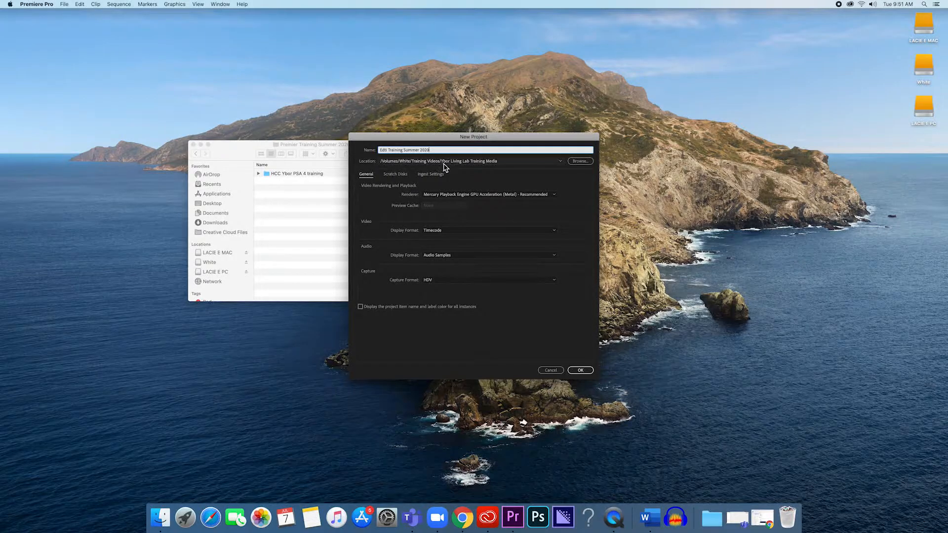
Set the project location to the Premier Training Summer 2020 folder on the White drive and create the project.
click(571, 164)
click(577, 162)
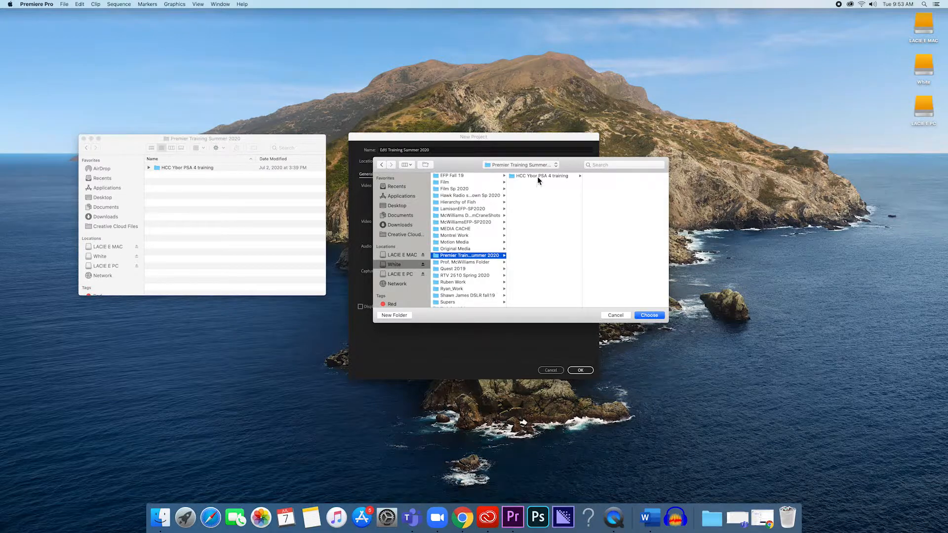
click(463, 257)
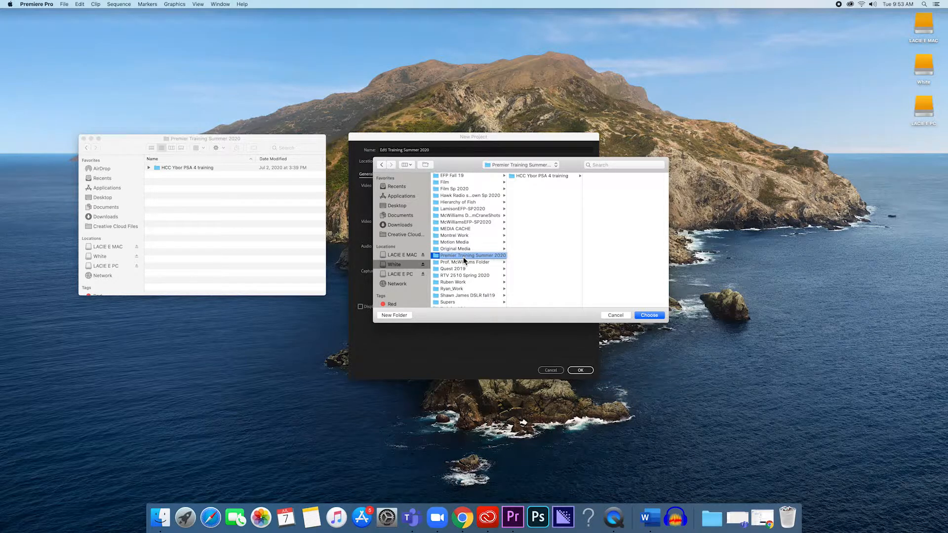
click(651, 316)
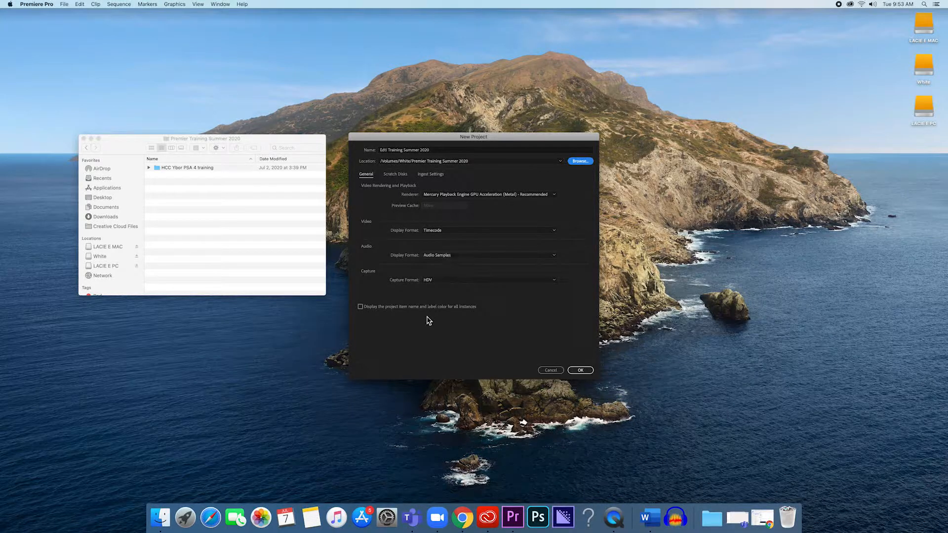
click(580, 370)
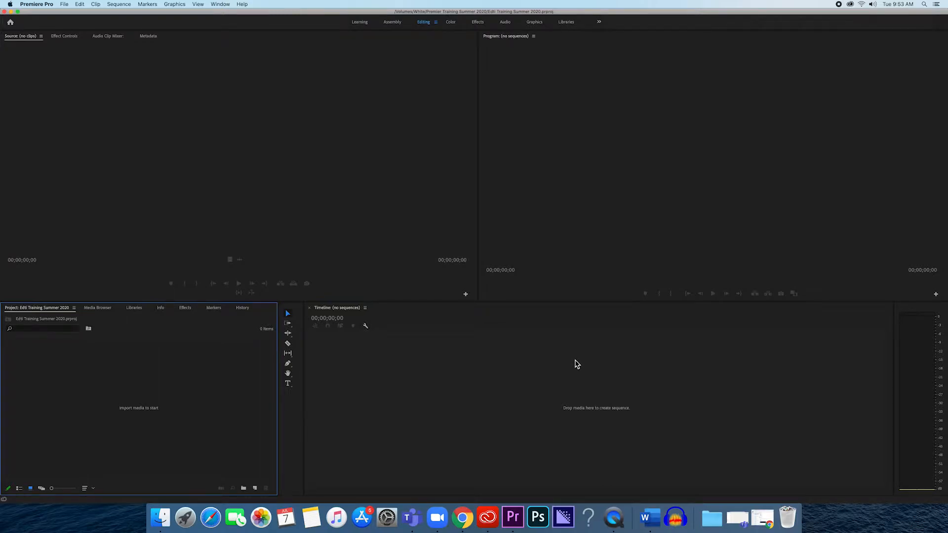
click(11, 11)
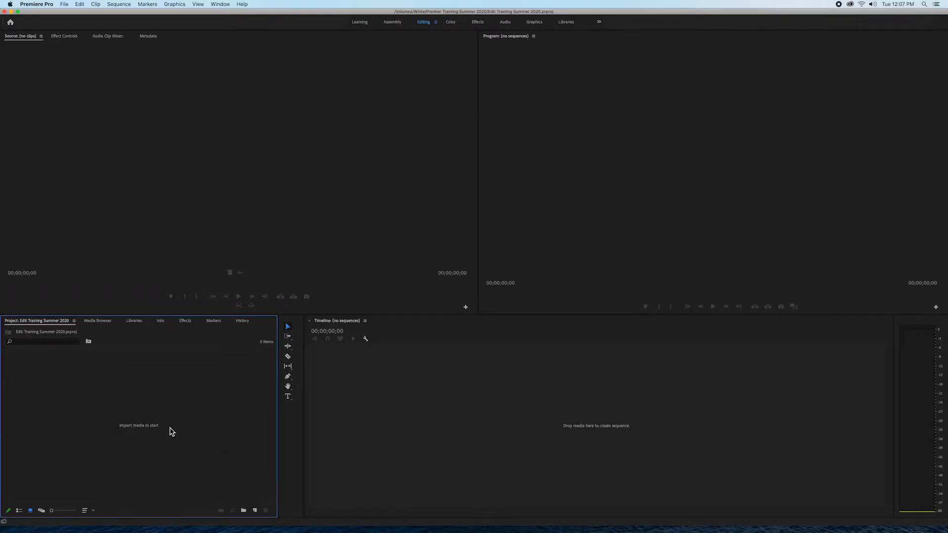
Move the Effects panel between Media Browser and Libraries in the project panel group, and return to the Project panel.
click(98, 321)
click(133, 322)
click(161, 321)
click(190, 325)
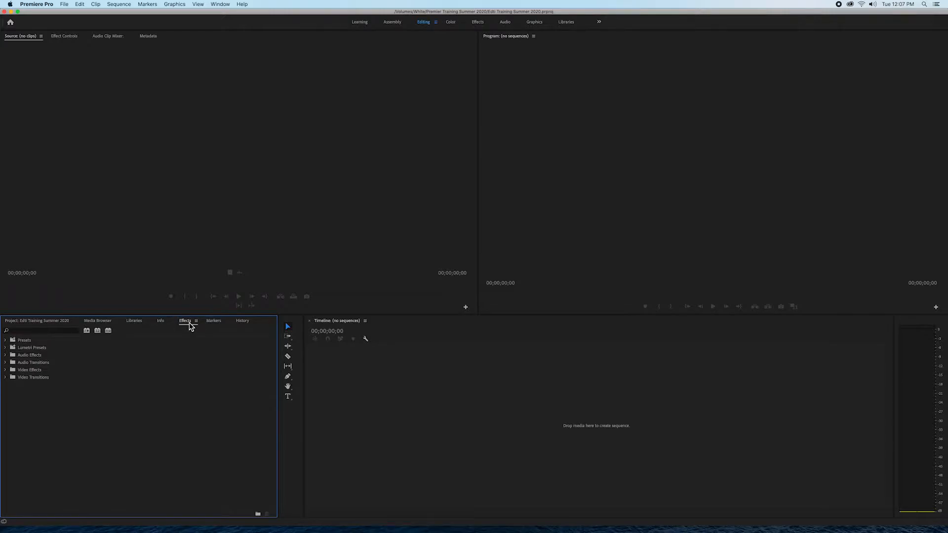
drag(164, 325, 132, 326)
click(57, 323)
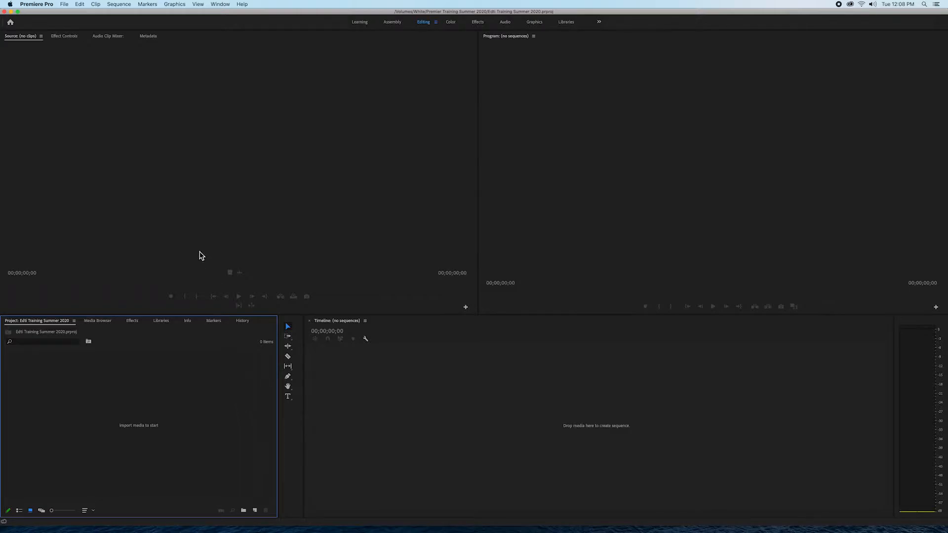
Examine the Source monitor, the Timeline and the Program monitor in turn.
click(206, 234)
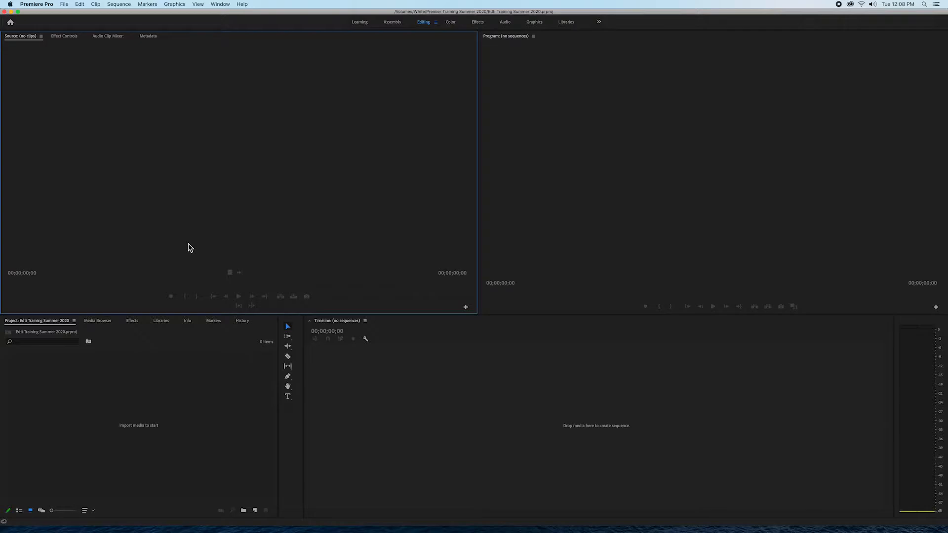
click(394, 430)
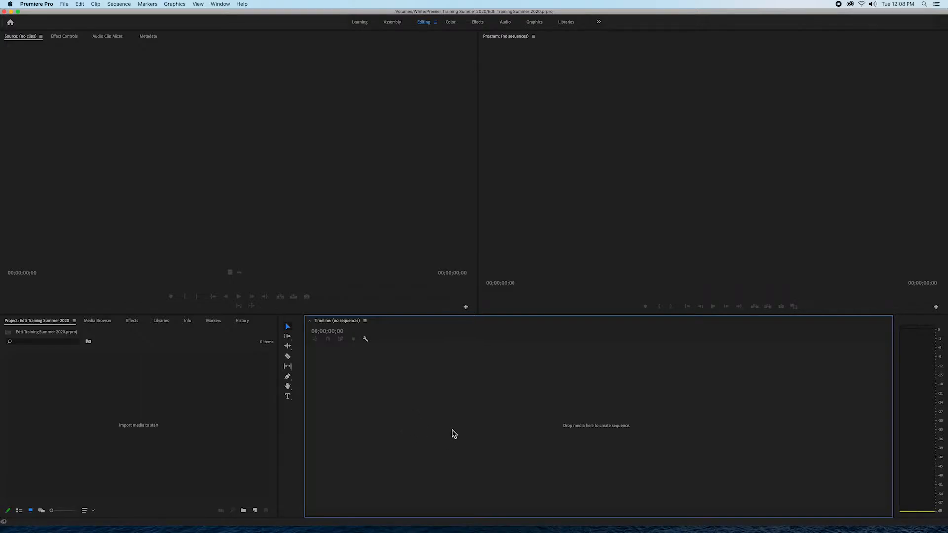
click(600, 213)
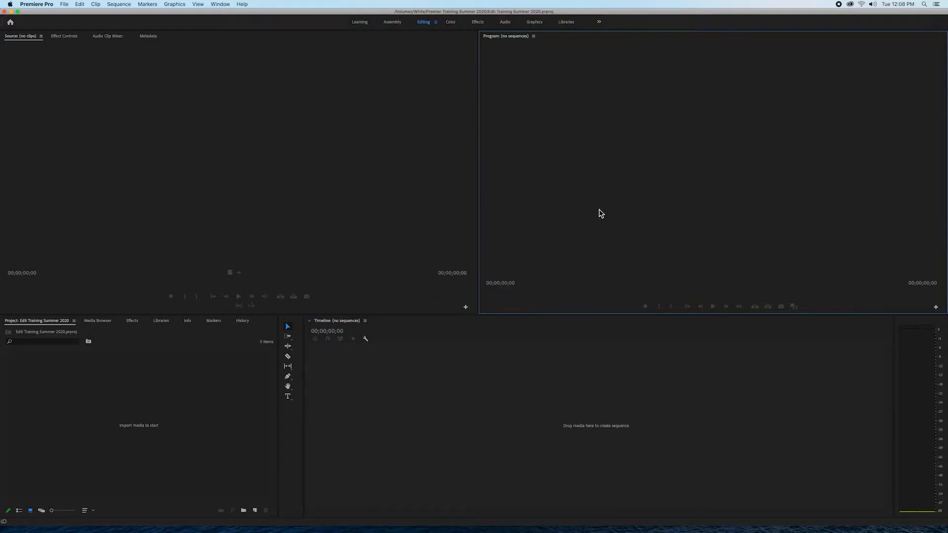
click(179, 407)
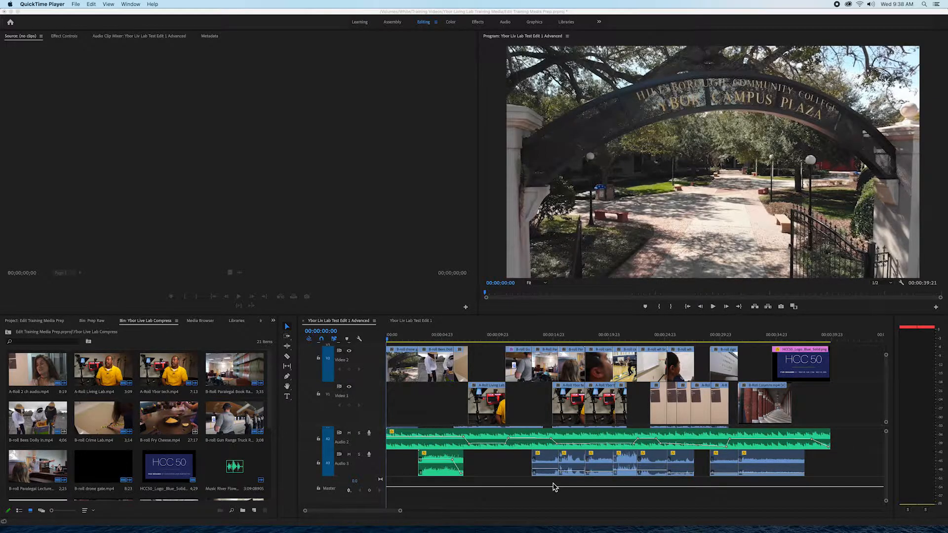
Play the Ybor Liv Lab Test Edit 1 Advanced sequence from start to end, and return the playhead to the start.
click(388, 343)
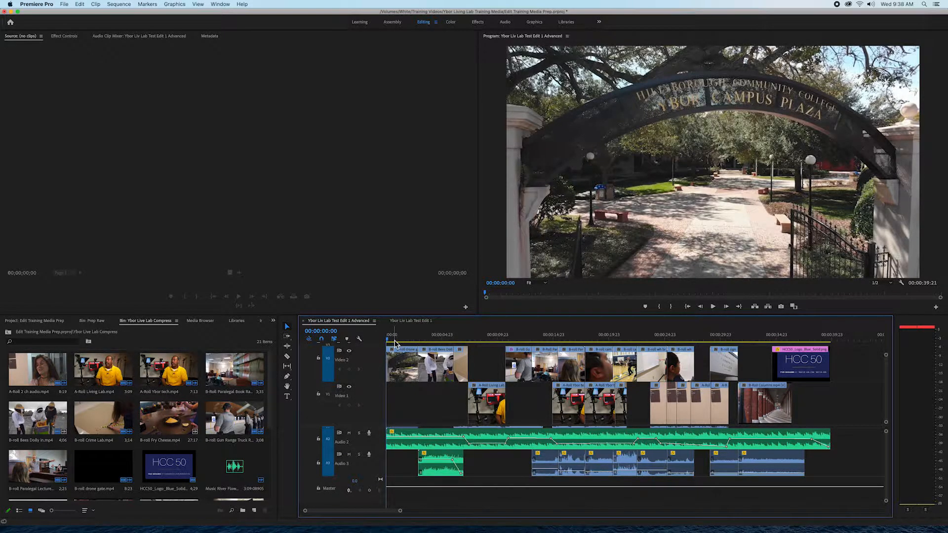
mouse_move(388, 340)
mouse_down()
mouse_move(473, 340)
mouse_move(443, 348)
mouse_move(387, 339)
mouse_up()
mouse_move(389, 343)
mouse_down()
mouse_move(564, 369)
mouse_move(484, 353)
mouse_move(390, 354)
mouse_up()
key(space)
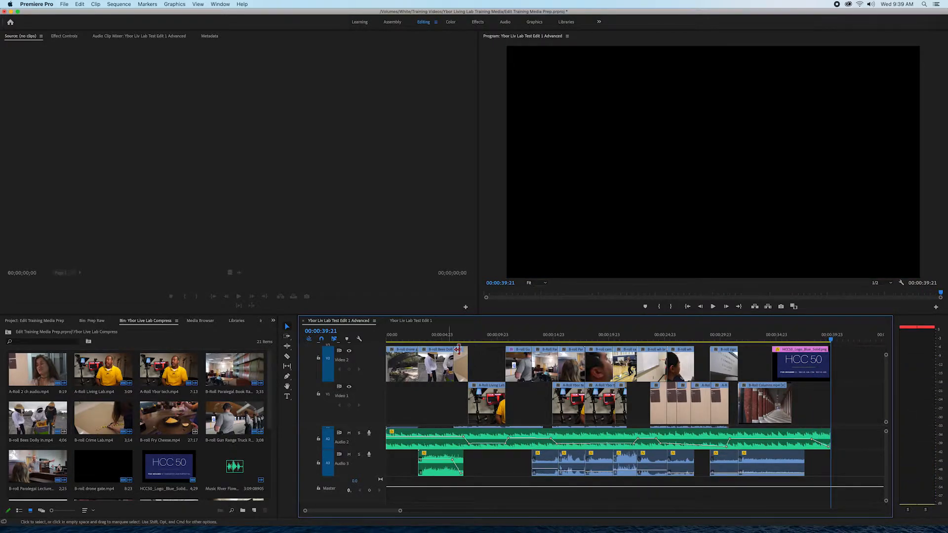
drag(831, 340, 374, 369)
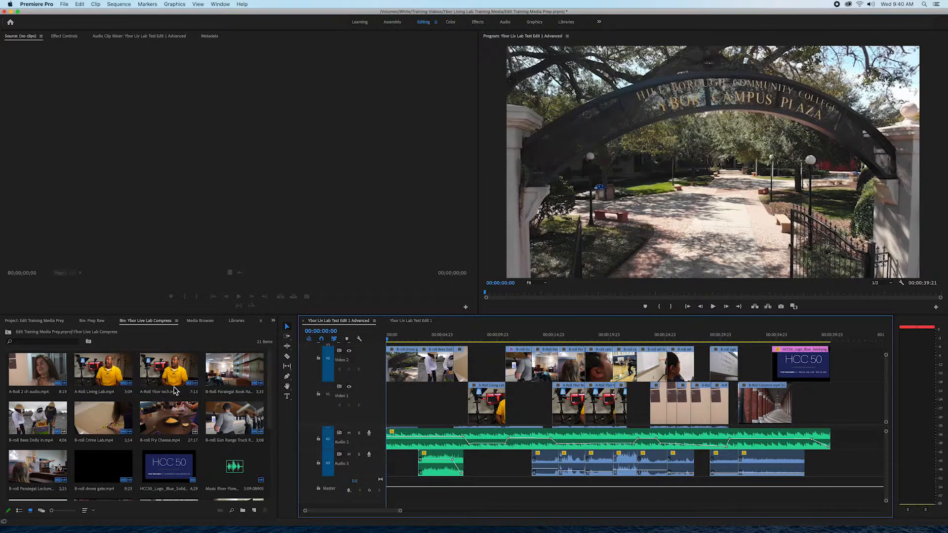
Look through the clips in the Ybor Live Lab Compress bin.
scroll(173, 395, down, 2)
scroll(172, 396, up, 3)
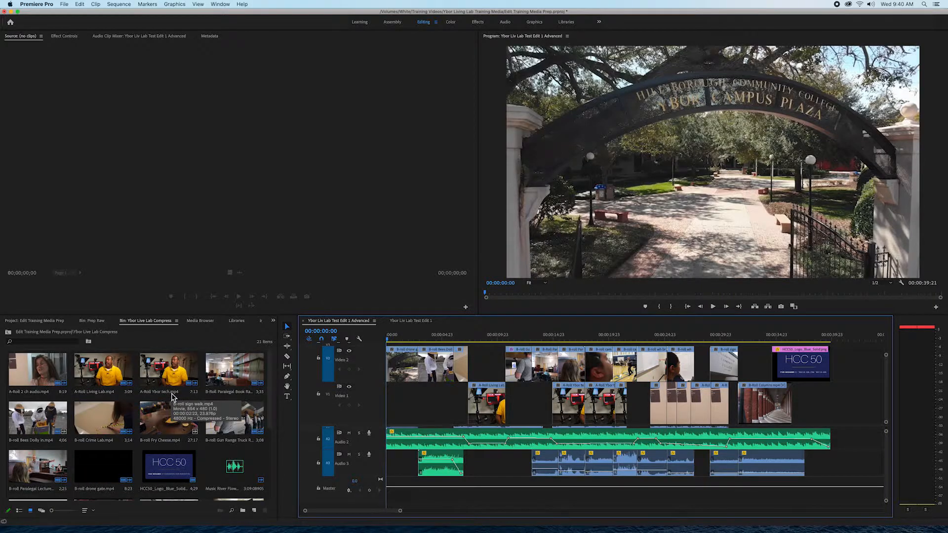
scroll(172, 396, down, 4)
scroll(173, 396, up, 3)
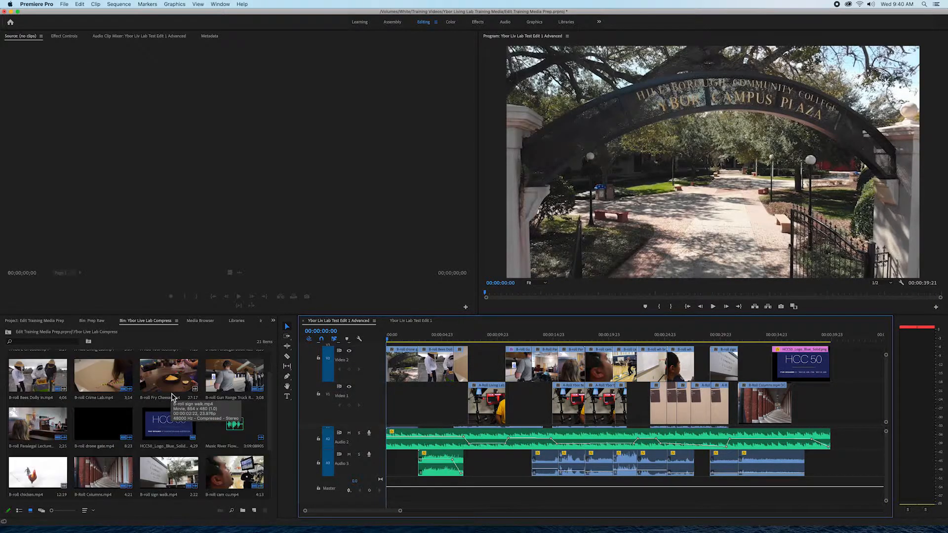
scroll(172, 396, up, 1)
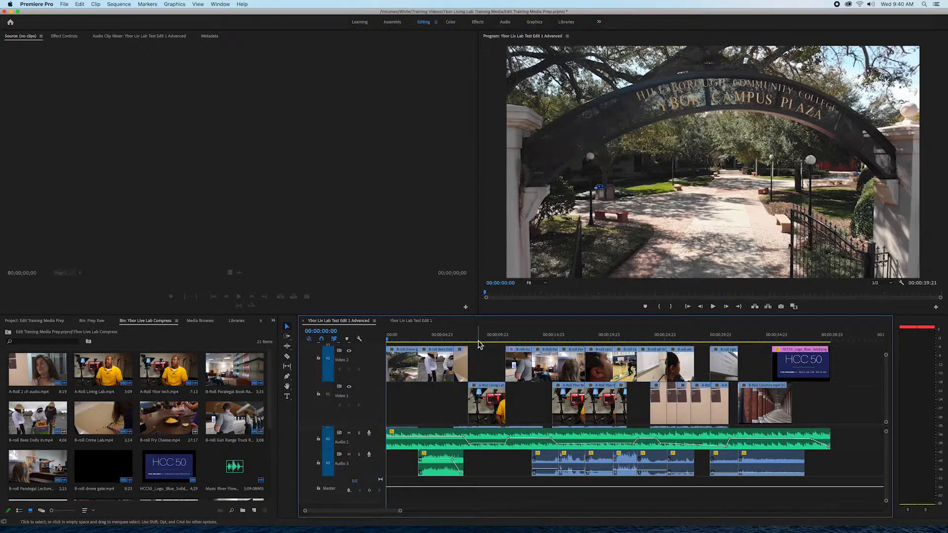
Preview the sequence from several points along the timeline, and stop playback near its start.
click(476, 341)
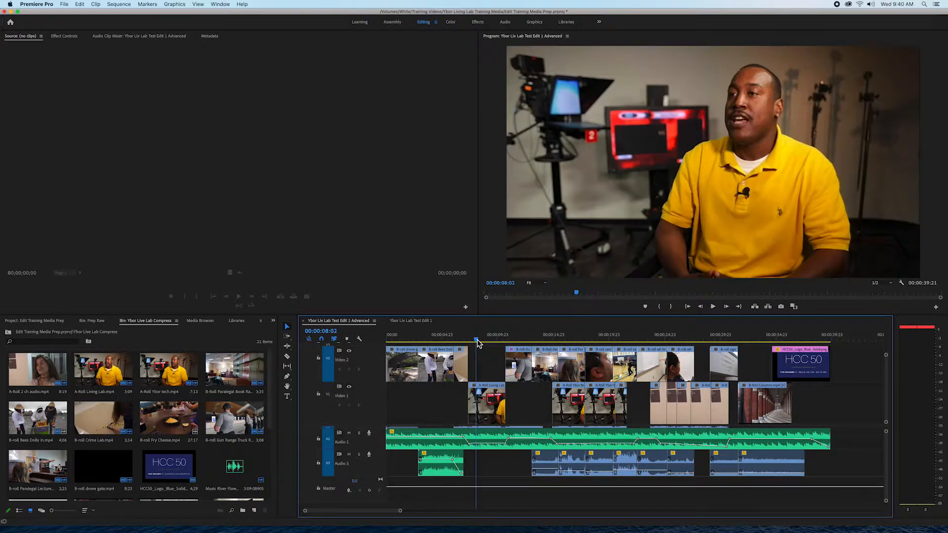
key(space)
click(571, 340)
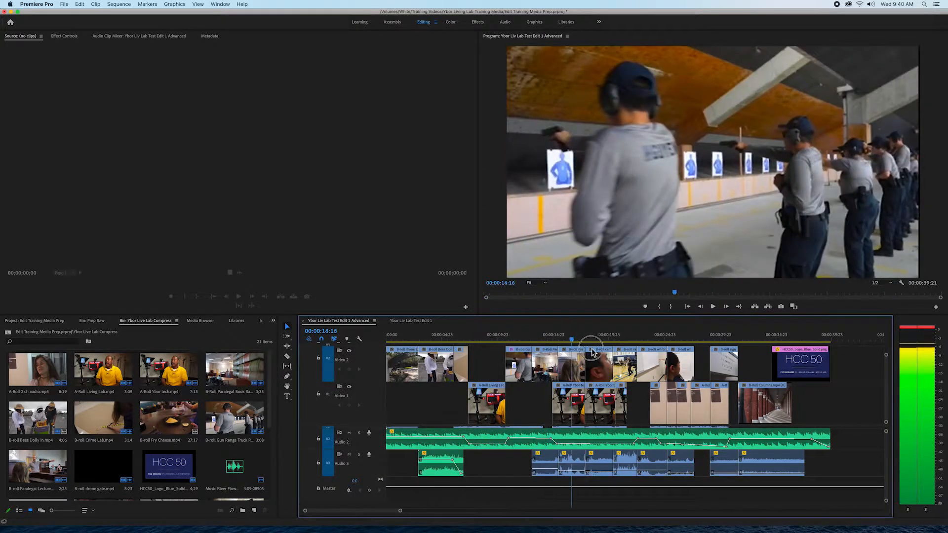
click(591, 340)
click(613, 339)
click(518, 341)
click(486, 340)
click(389, 341)
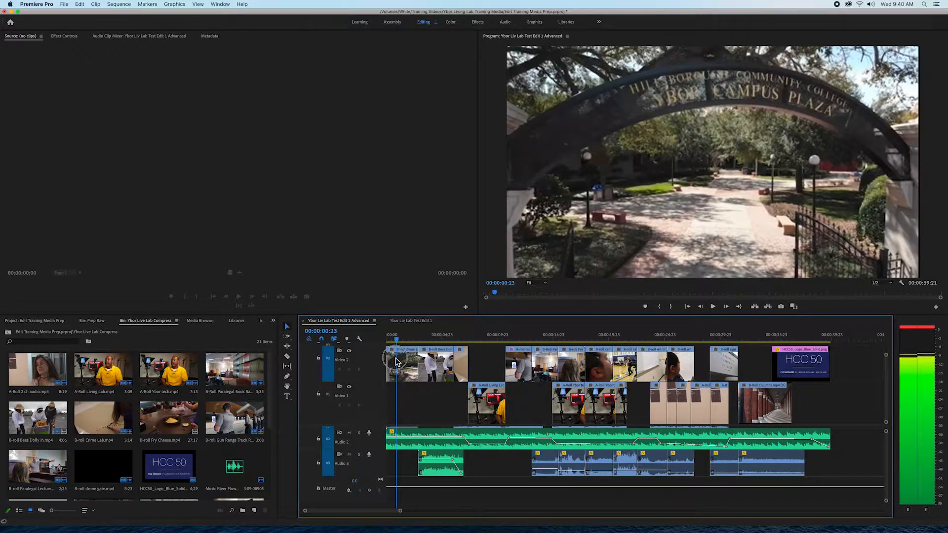
key(space)
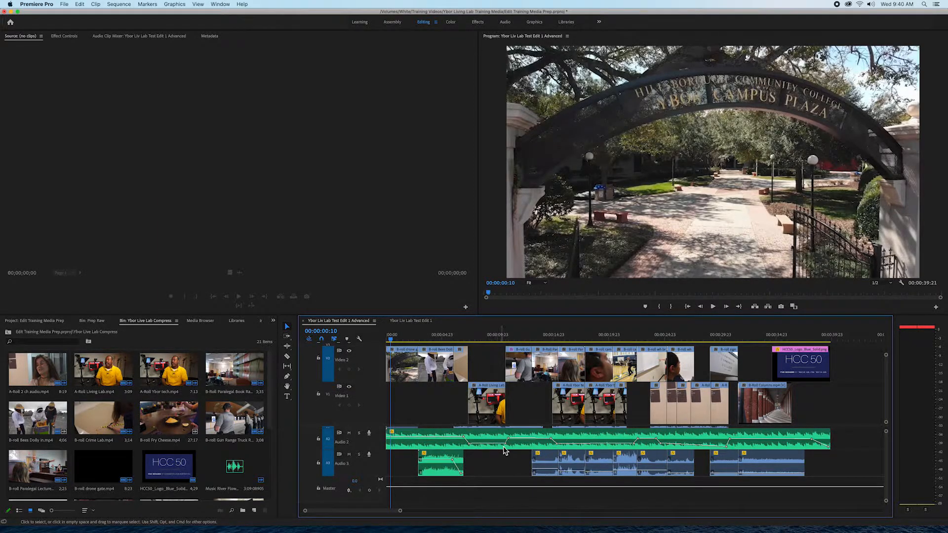
Bring the Audio 1 track into view in the timeline, and return the playhead to the start of the sequence.
scroll(502, 422, up, 1)
scroll(502, 422, down, 1)
scroll(365, 444, up, 2)
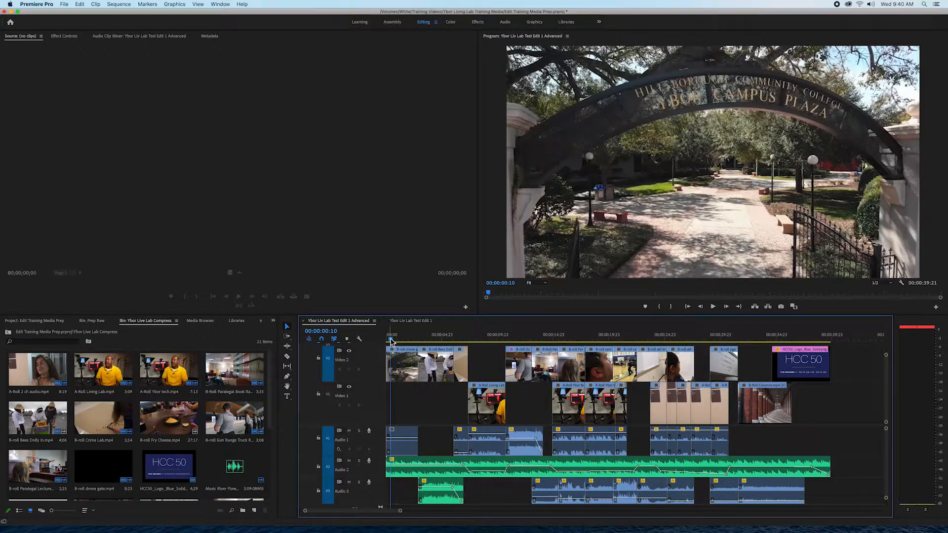
mouse_move(393, 338)
mouse_down()
mouse_move(538, 352)
mouse_move(386, 339)
mouse_up()
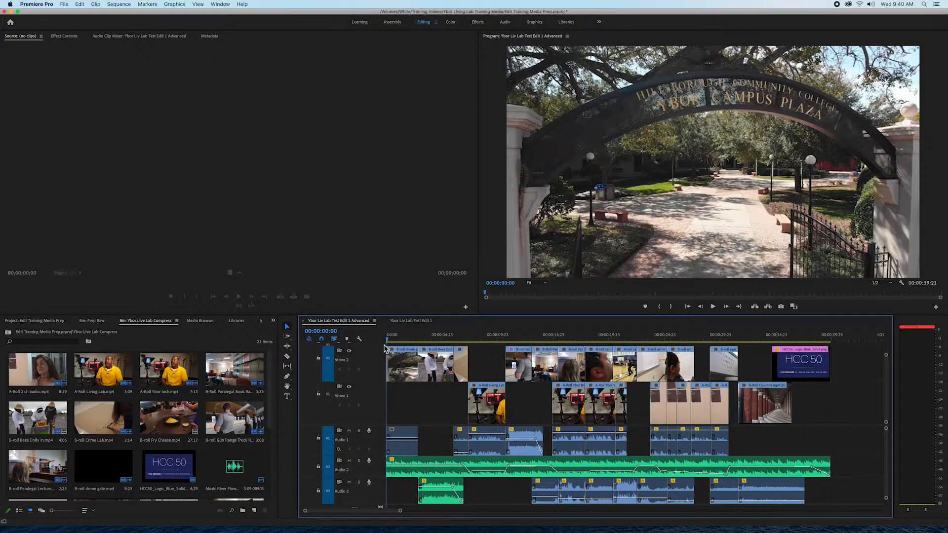
Maximize and restore the Program monitor, and do the same with the Timeline panel.
click(492, 275)
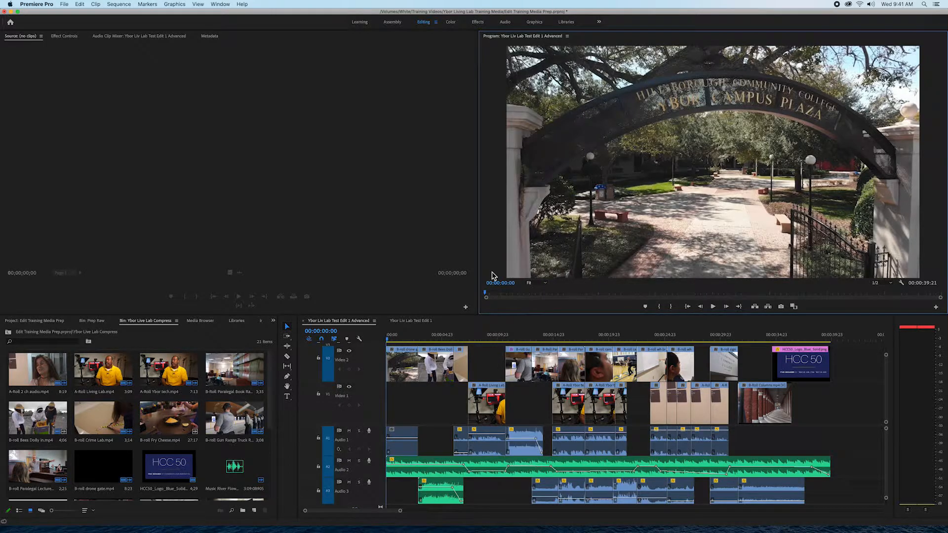
key(grave)
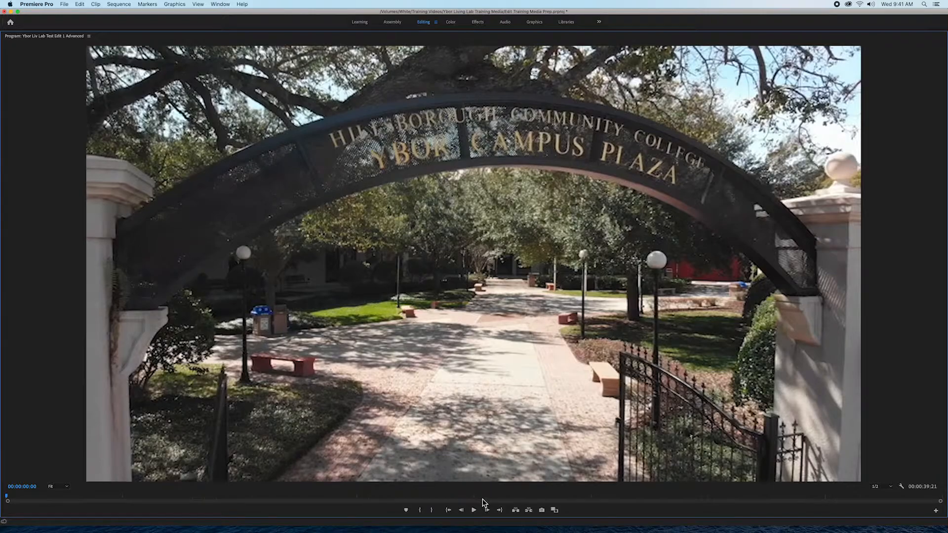
key(grave)
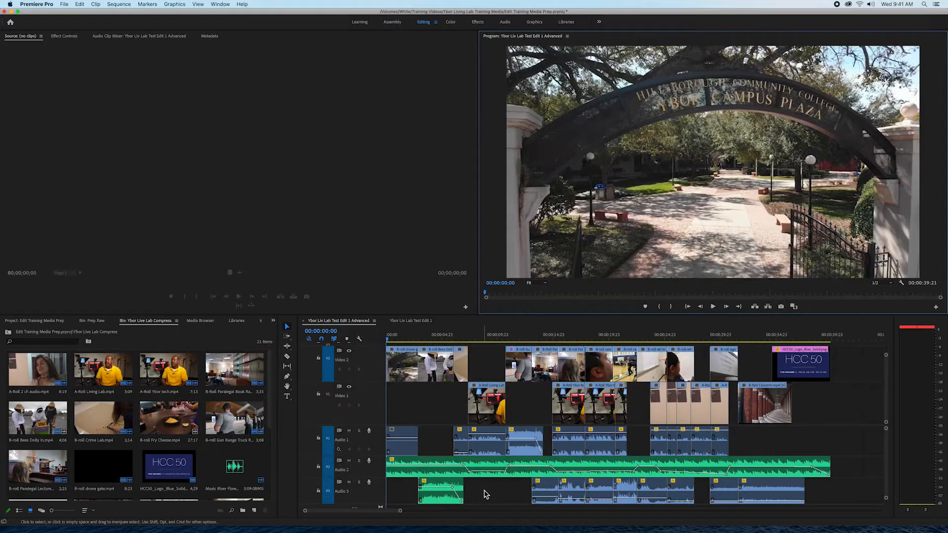
click(451, 404)
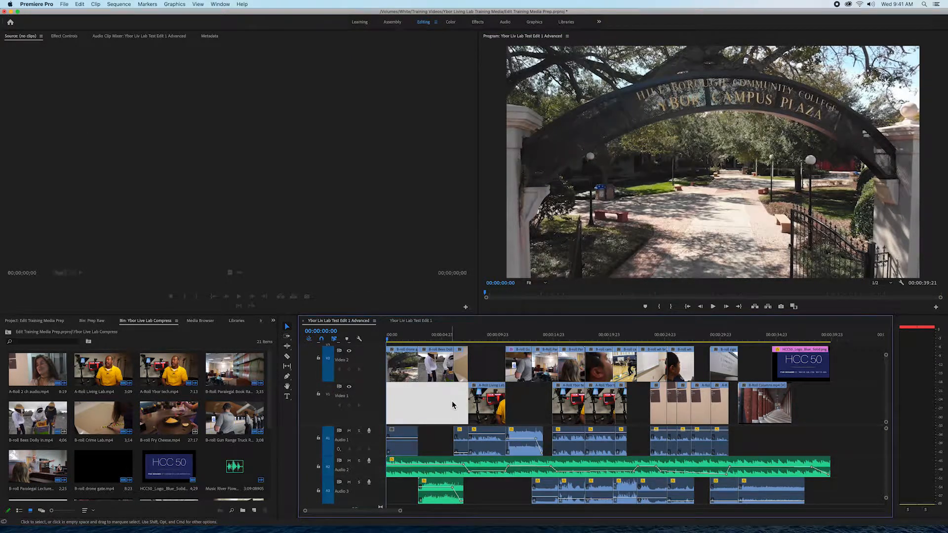
key(grave)
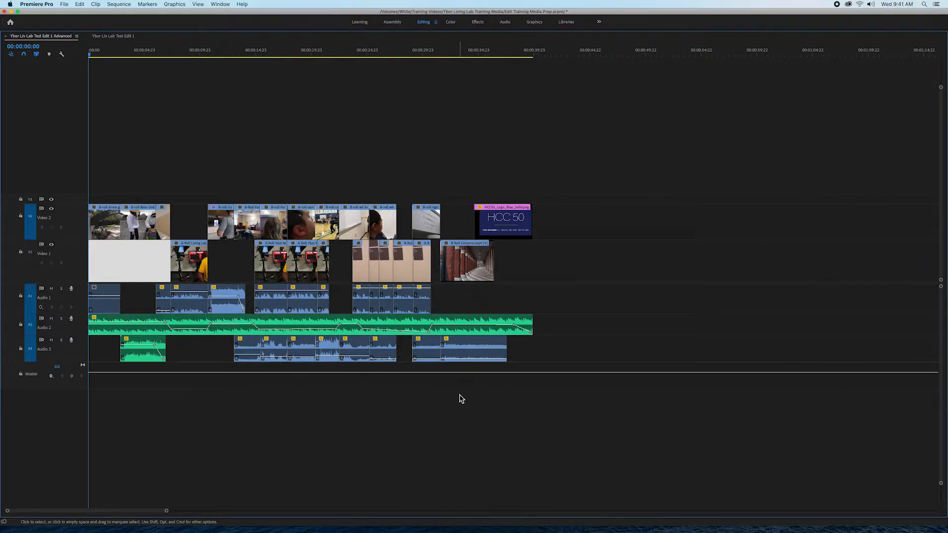
key(grave)
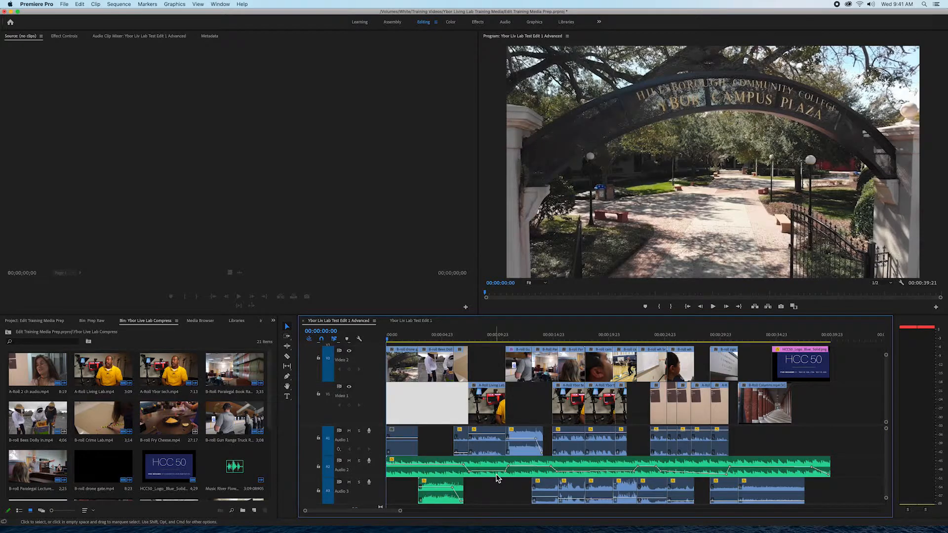
Zoom in on the timeline around the B-roll Paralegal Lecture clip with the playhead at 00:00:16:06, and fit the whole sequence back in view.
click(567, 337)
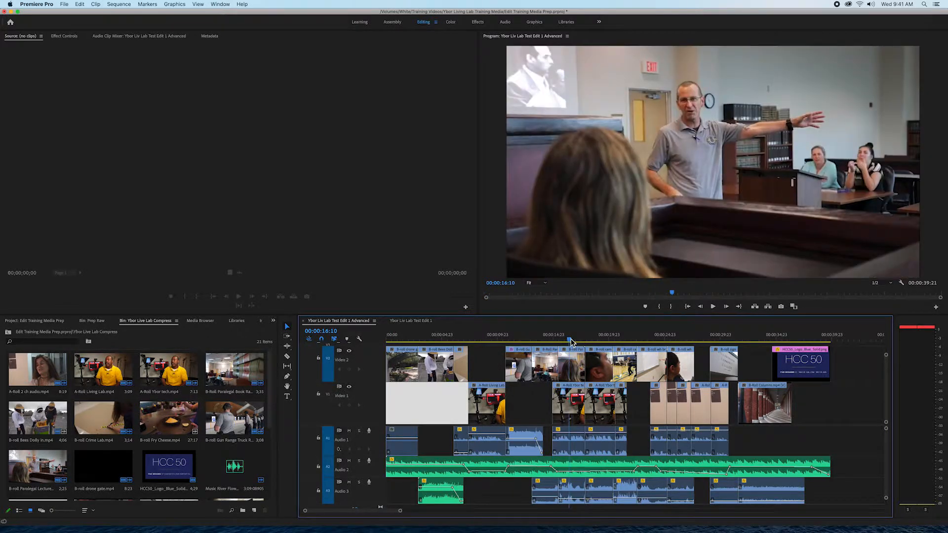
drag(564, 340, 572, 340)
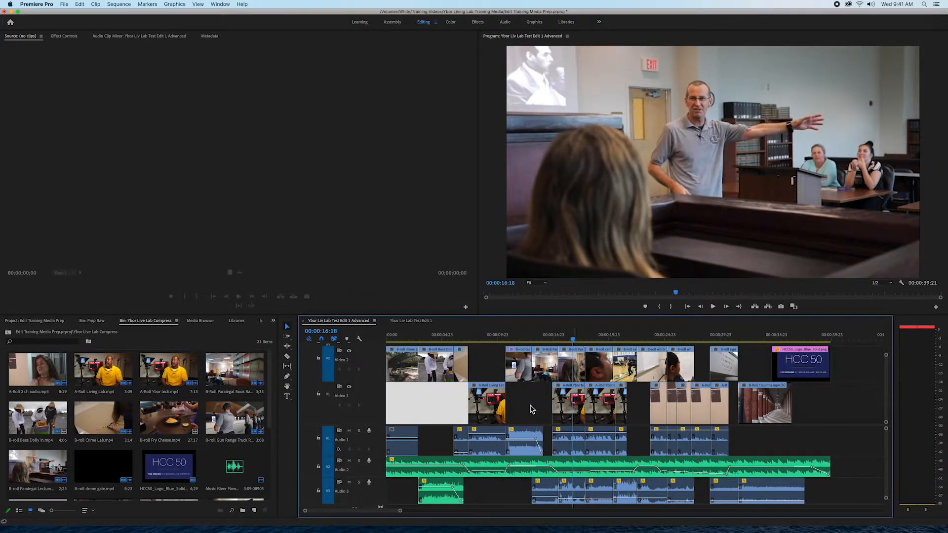
drag(401, 512, 353, 511)
click(612, 340)
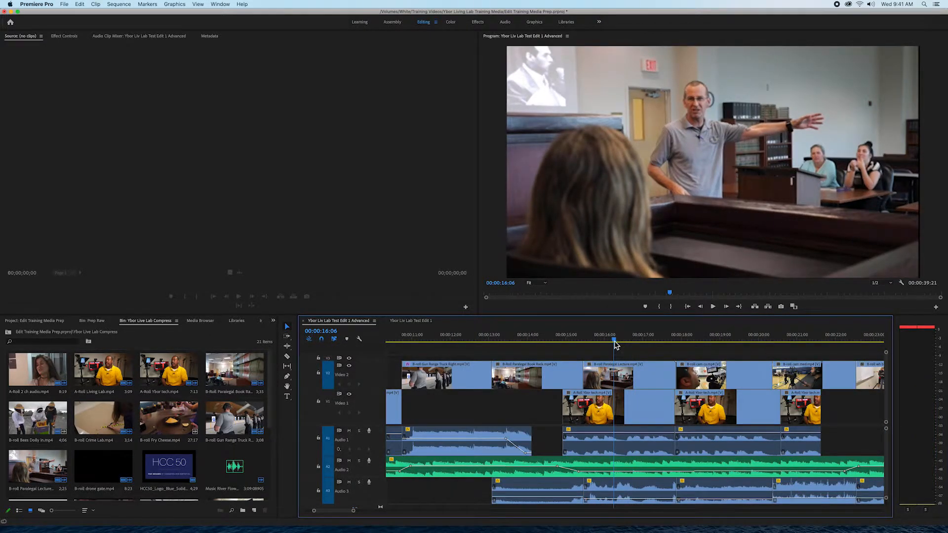
key(=)
key(=)
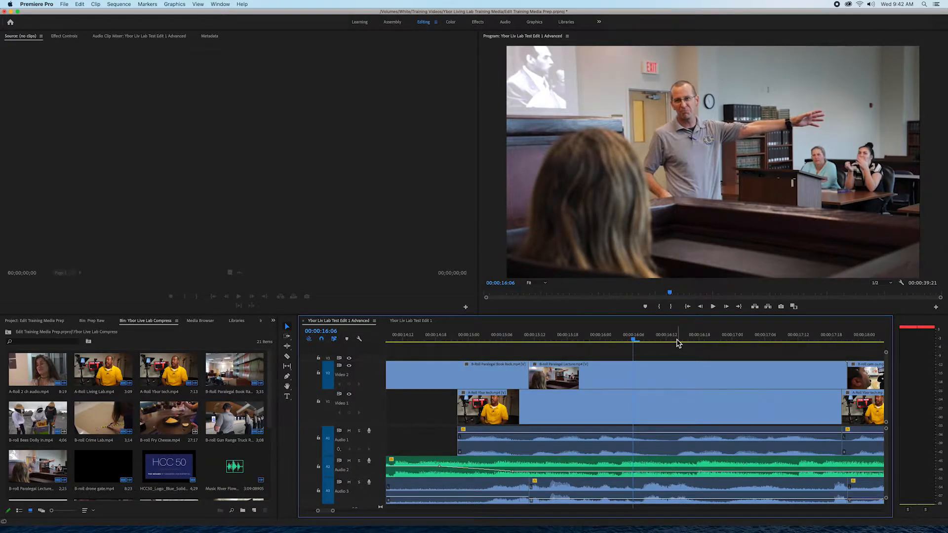
key(backslash)
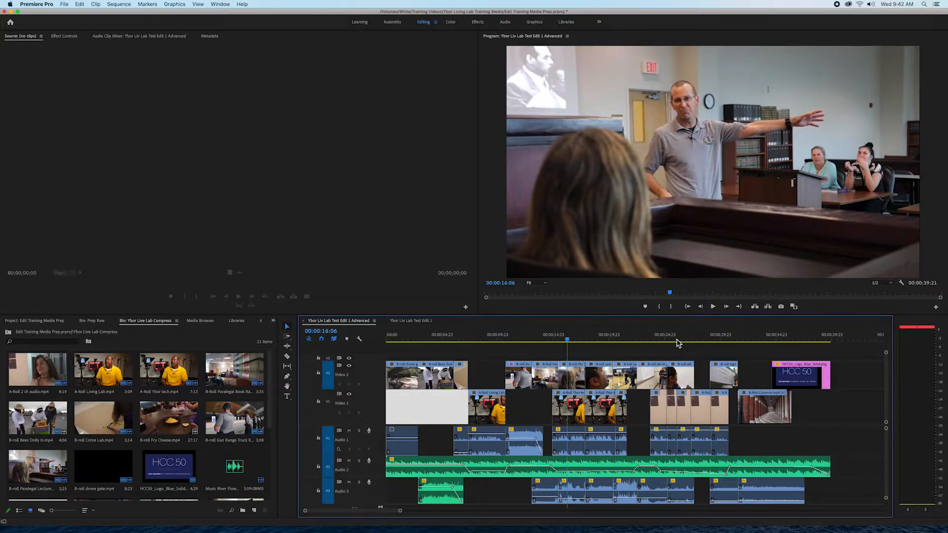
Select the A-Roll Ybor tech.mp4 clip in the bin, and move the playhead further along the timeline.
click(173, 398)
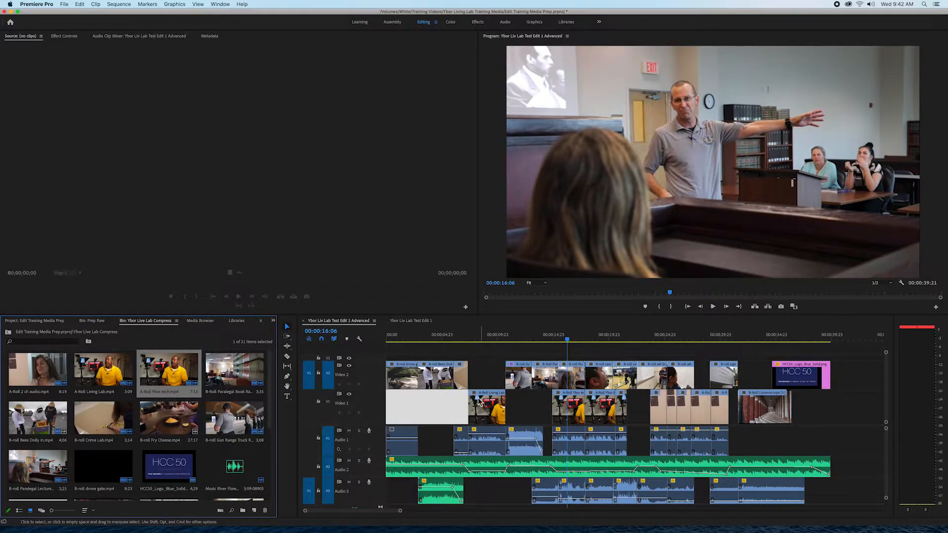
drag(568, 340, 605, 425)
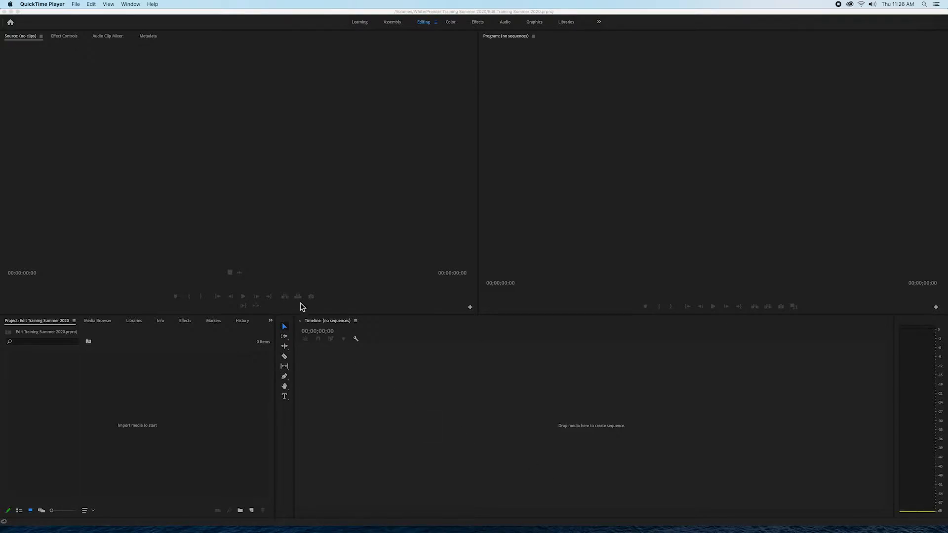
Minimize Premiere Pro and examine the media files inside the HCC Ybor PSA 4 training folder in Finder.
click(11, 12)
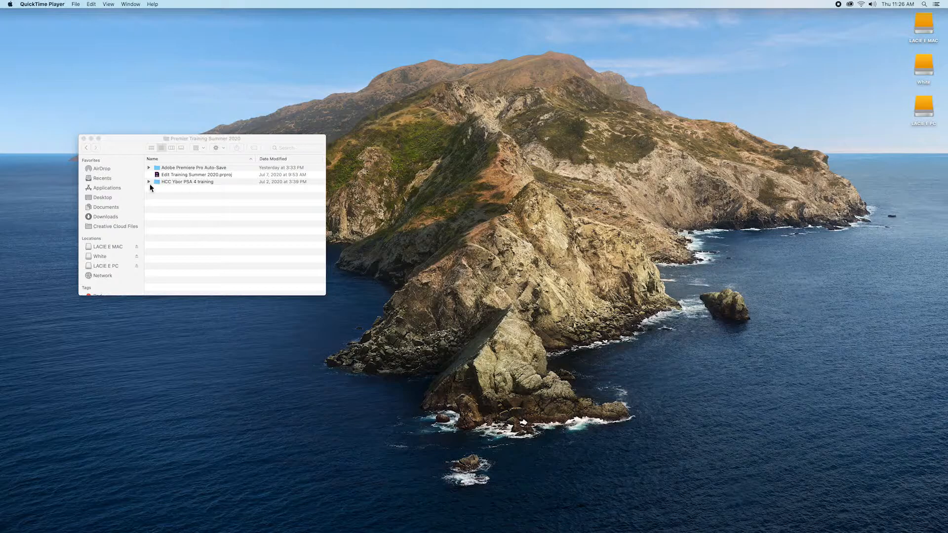
click(158, 181)
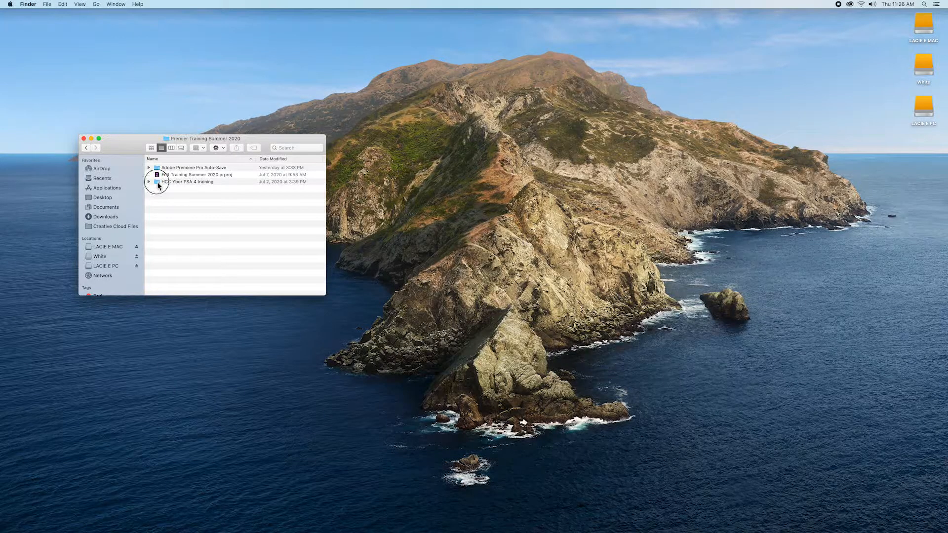
click(158, 182)
click(149, 182)
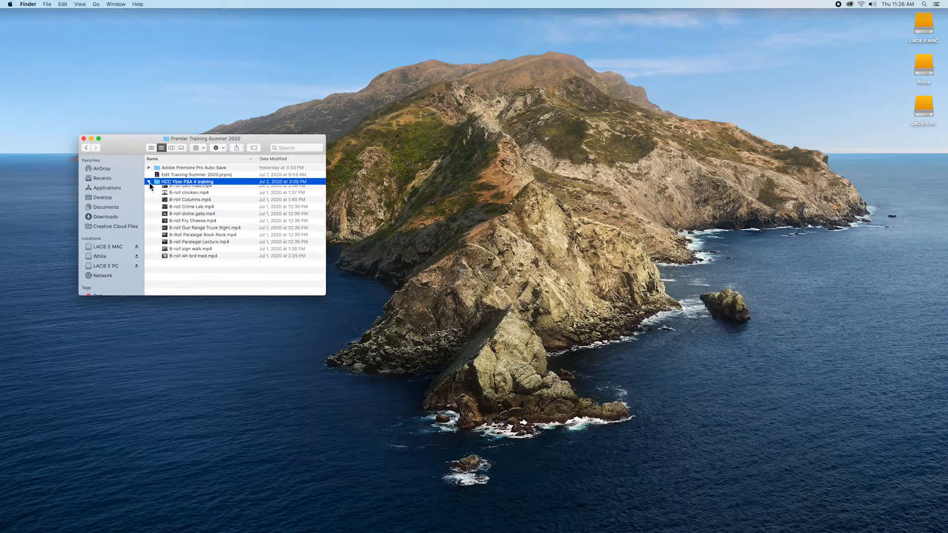
scroll(193, 221, down, 3)
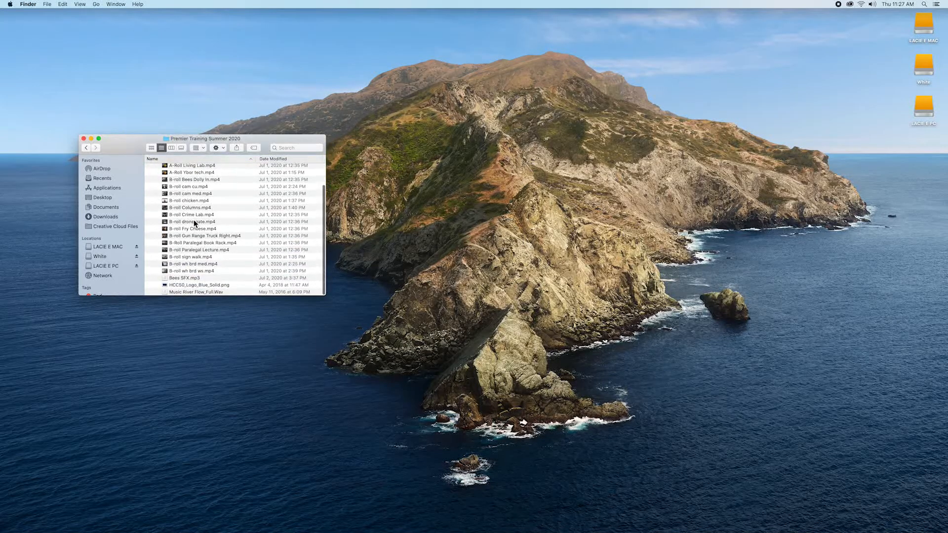
scroll(193, 220, up, 3)
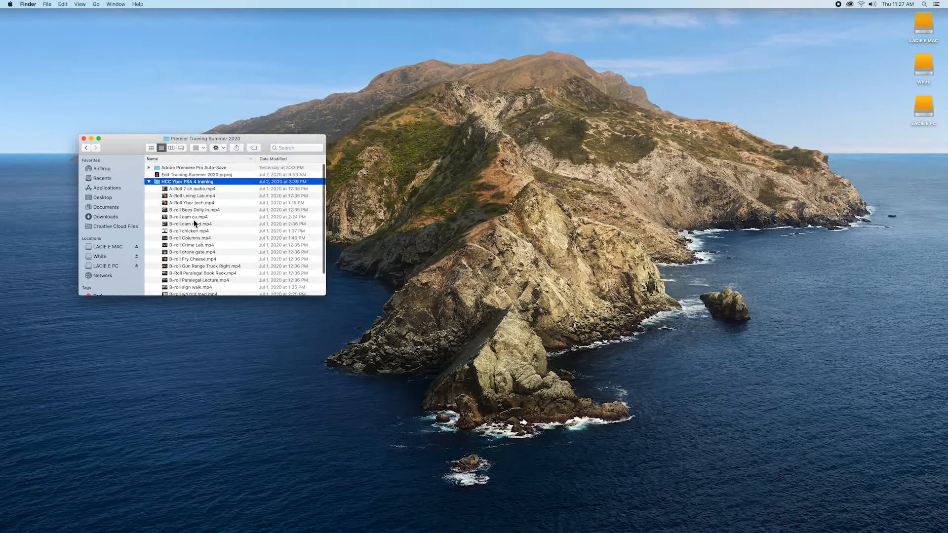
click(149, 183)
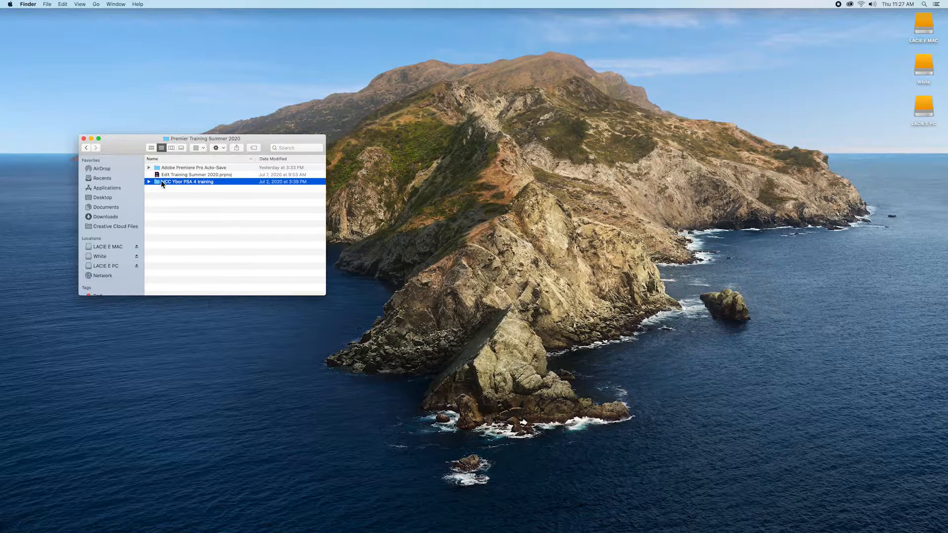
Locate the Edit Training Summer 2020.prproj file and the Adobe Premiere Pro Auto-Save folder, selecting each in turn.
click(165, 176)
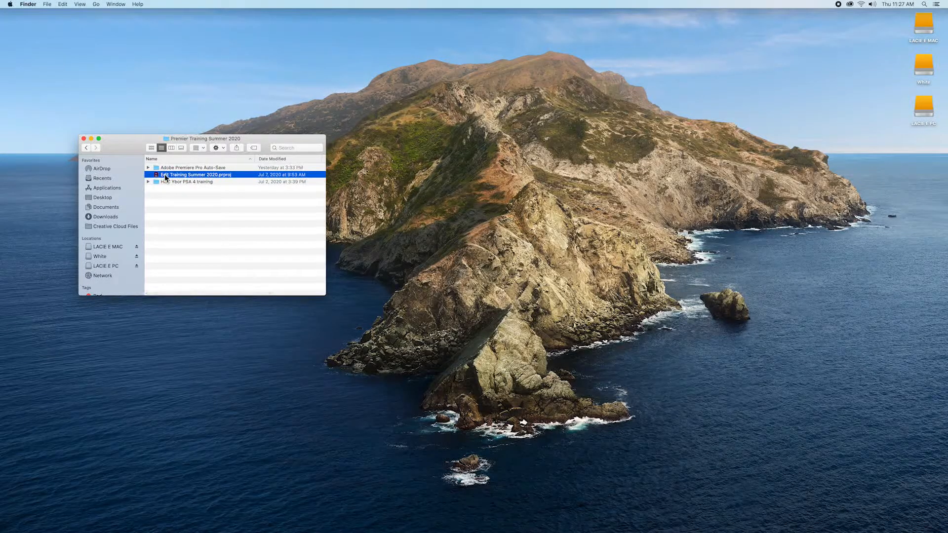
scroll(164, 168, left, 1)
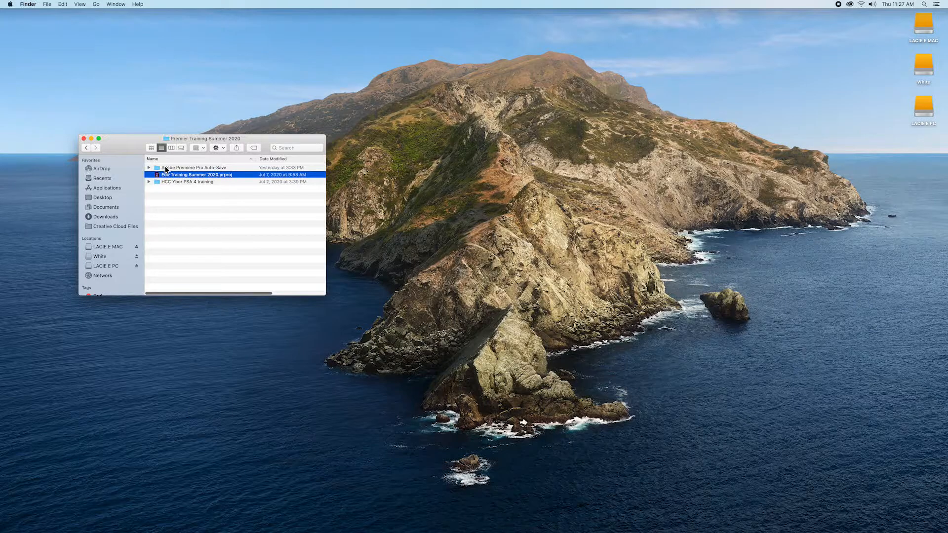
click(162, 168)
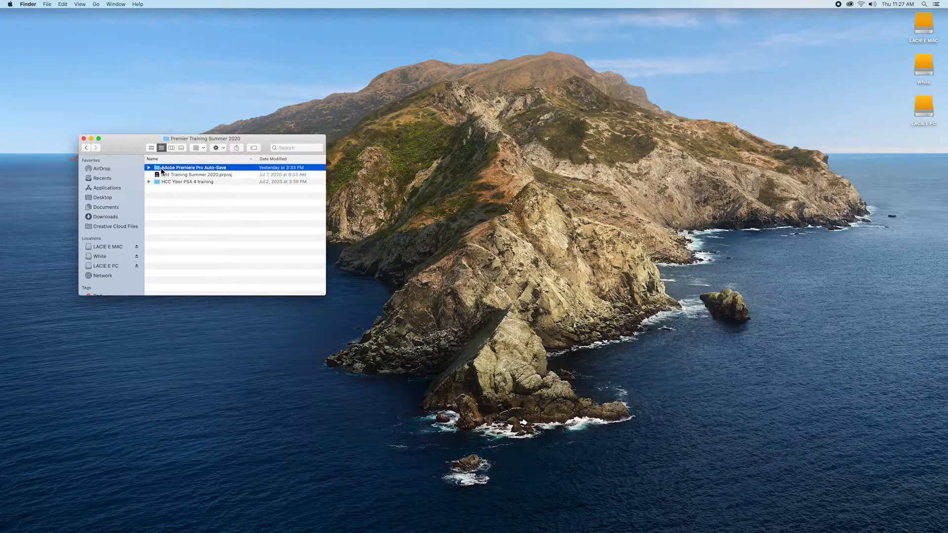
Examine the contents of the Adobe Premiere Pro Auto-Save and HCC Ybor PSA 4 training folders in Finder, collapsing each again.
click(148, 168)
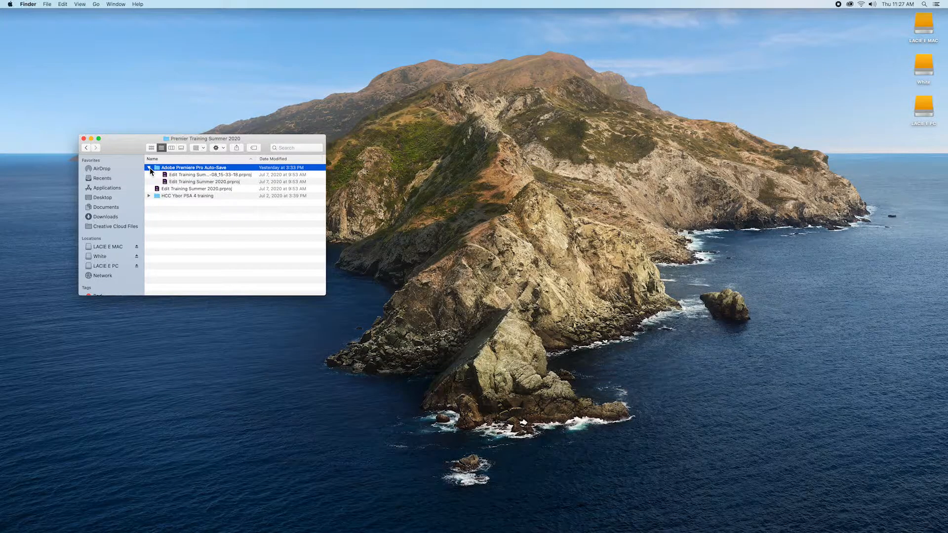
click(149, 168)
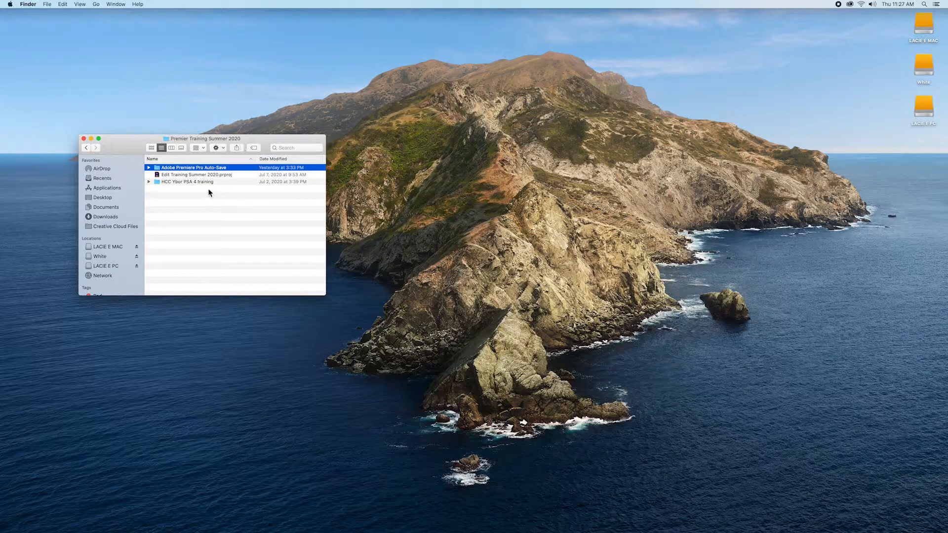
click(149, 182)
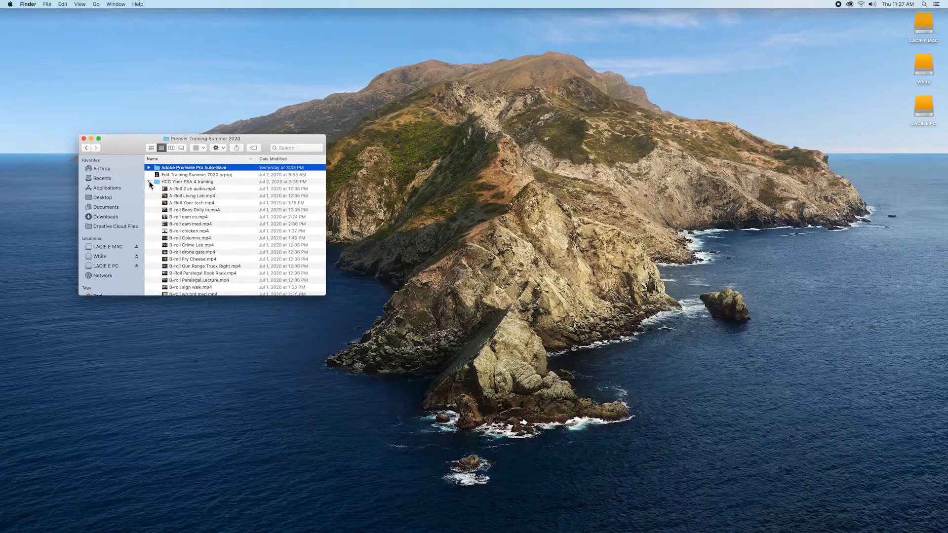
click(149, 182)
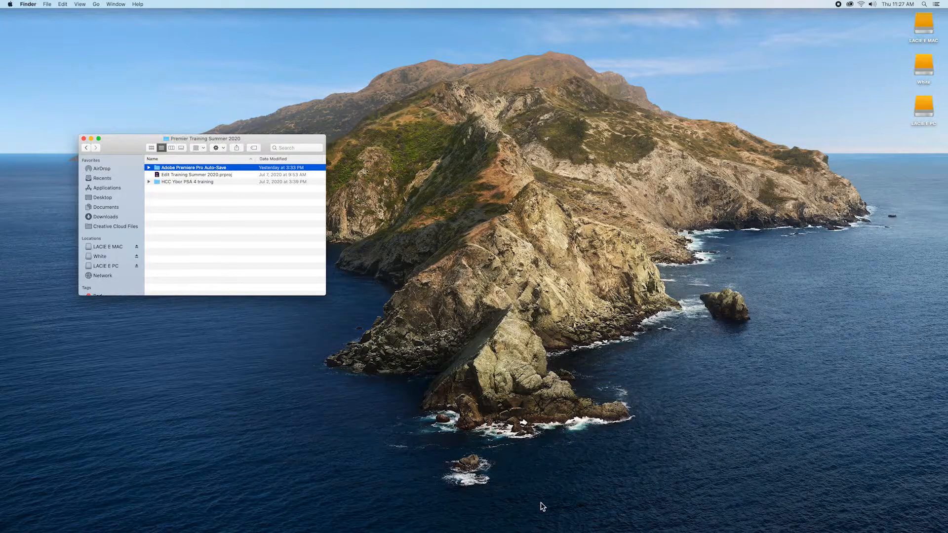
Switch back to Premiere Pro and locate the Import command without running it.
mouse_move(571, 531)
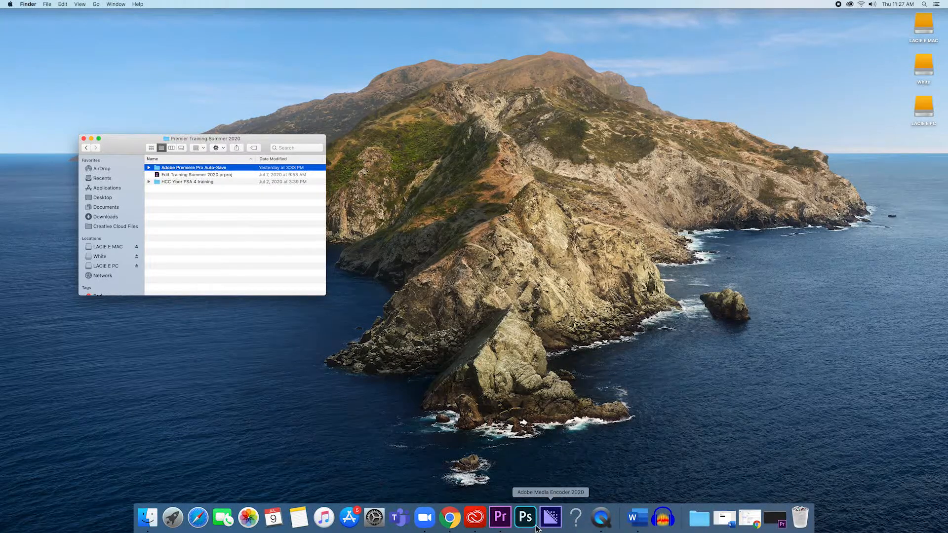
click(500, 516)
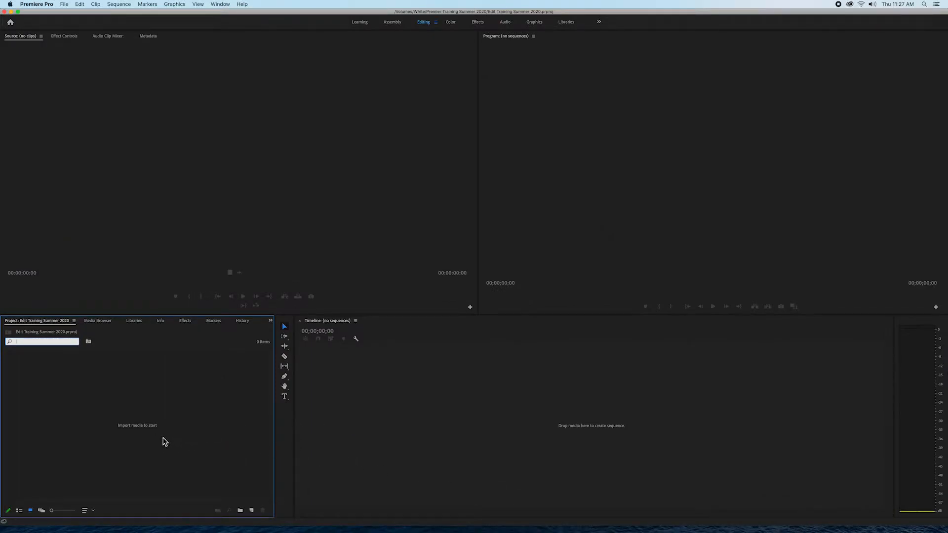
click(397, 451)
click(205, 449)
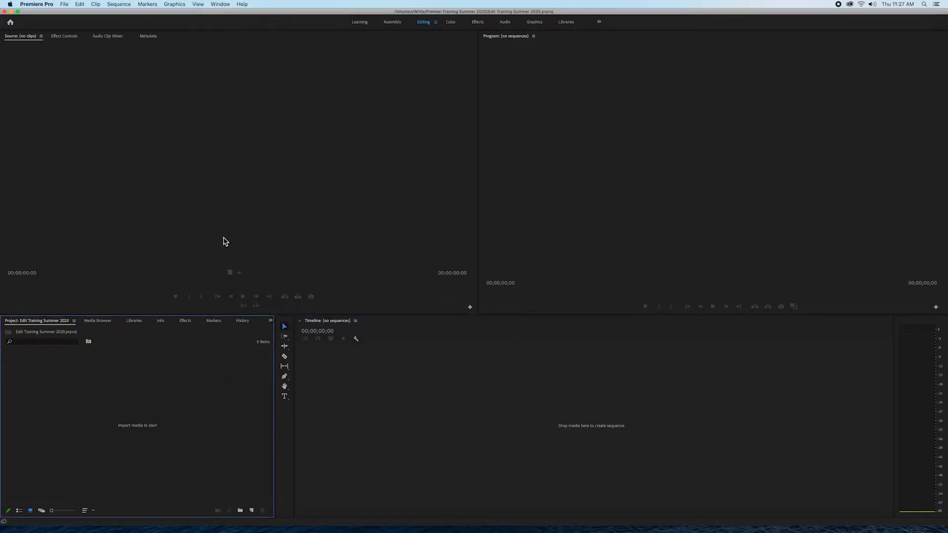
click(66, 5)
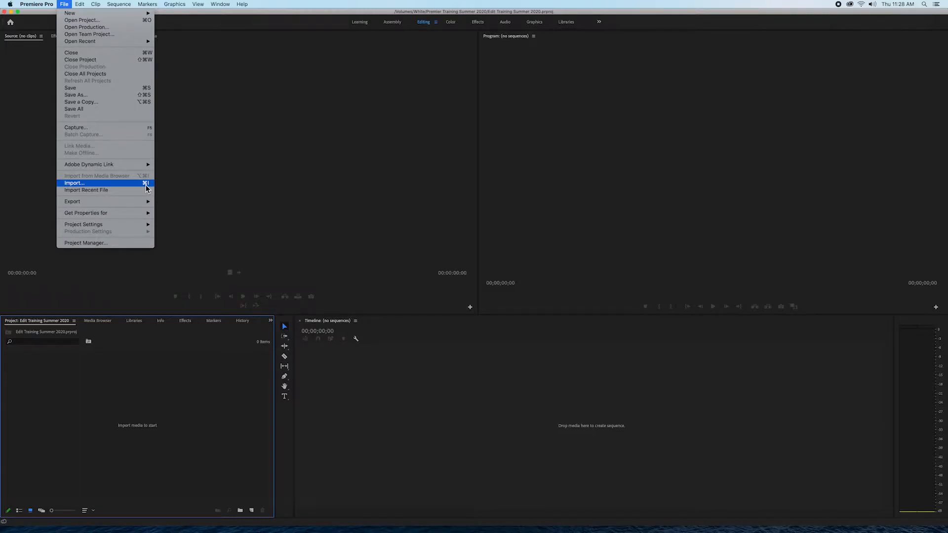
click(151, 400)
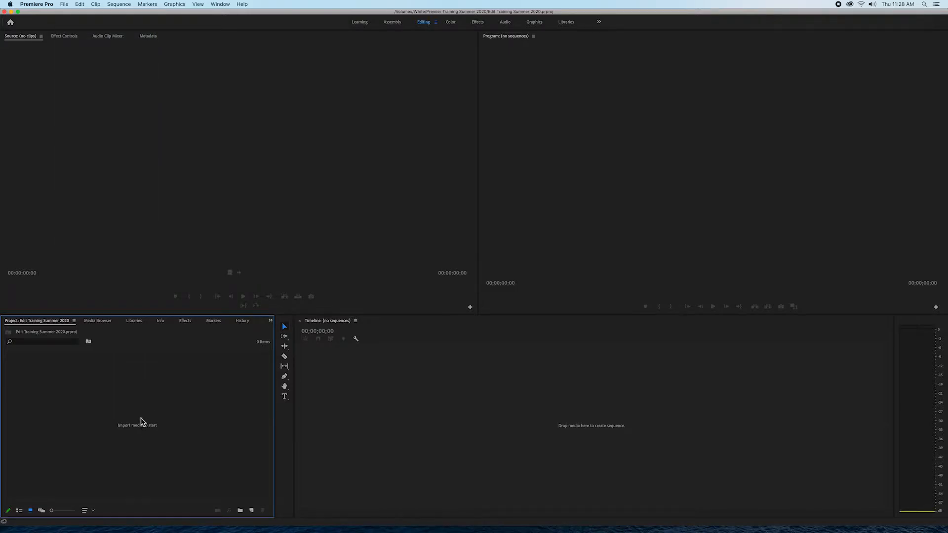
Import the HCC Ybor PSA 4 training folder from Premier Training Summer 2020 on the White drive, and deselect the imported bin.
double_click(141, 422)
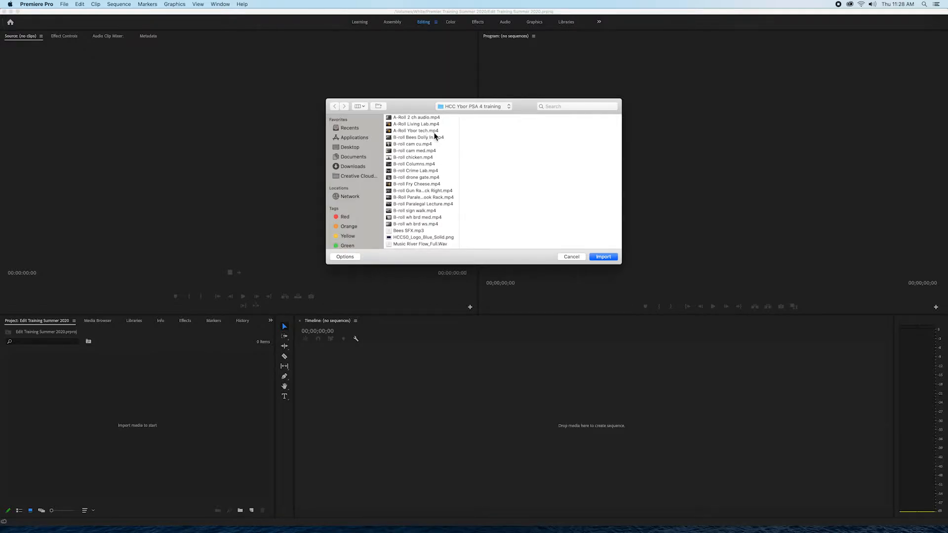
click(504, 106)
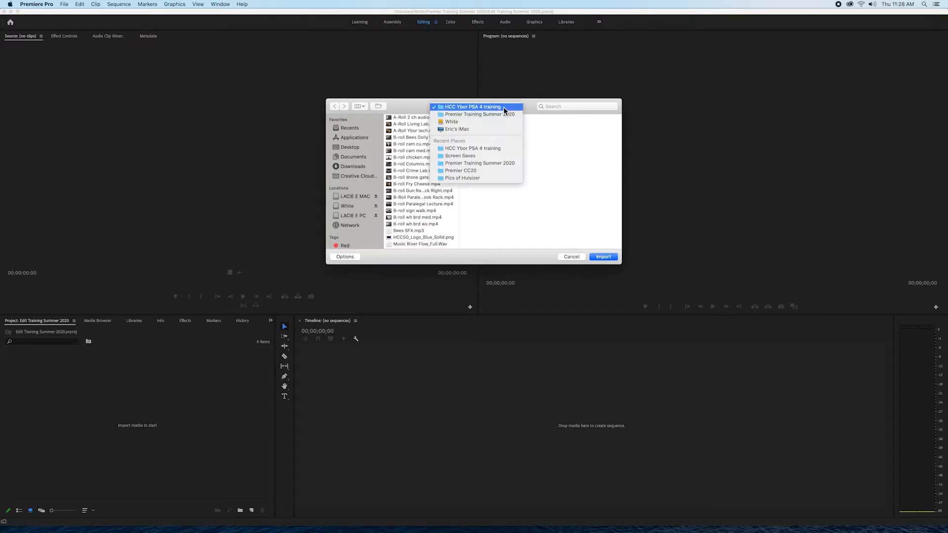
click(476, 118)
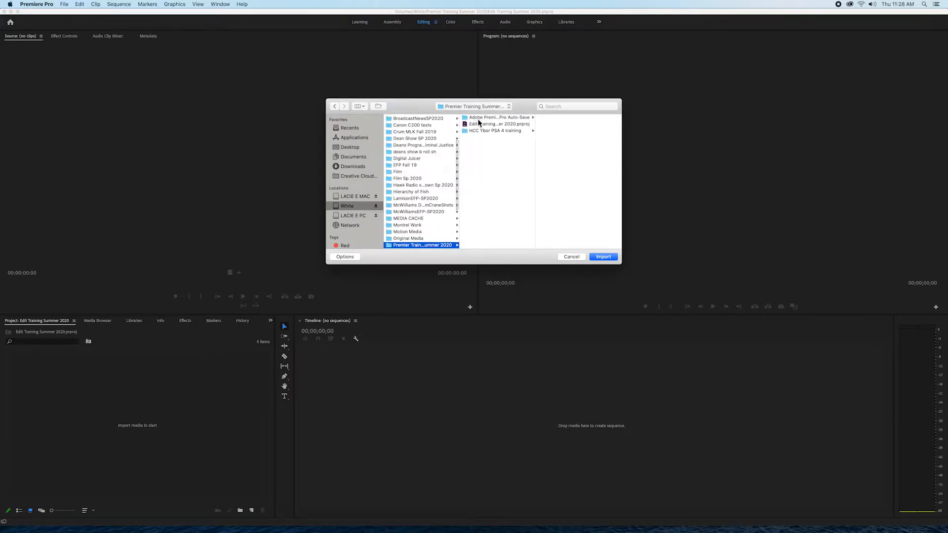
click(478, 130)
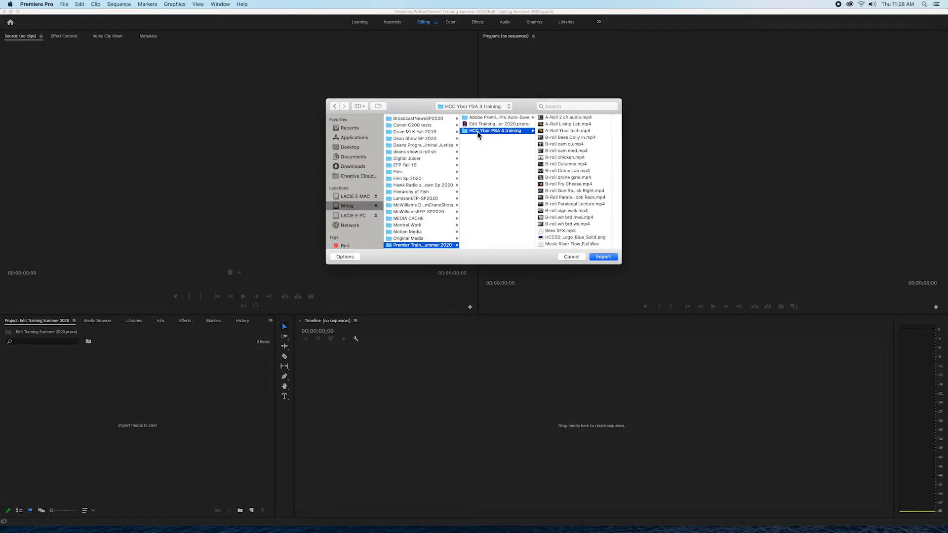
click(607, 257)
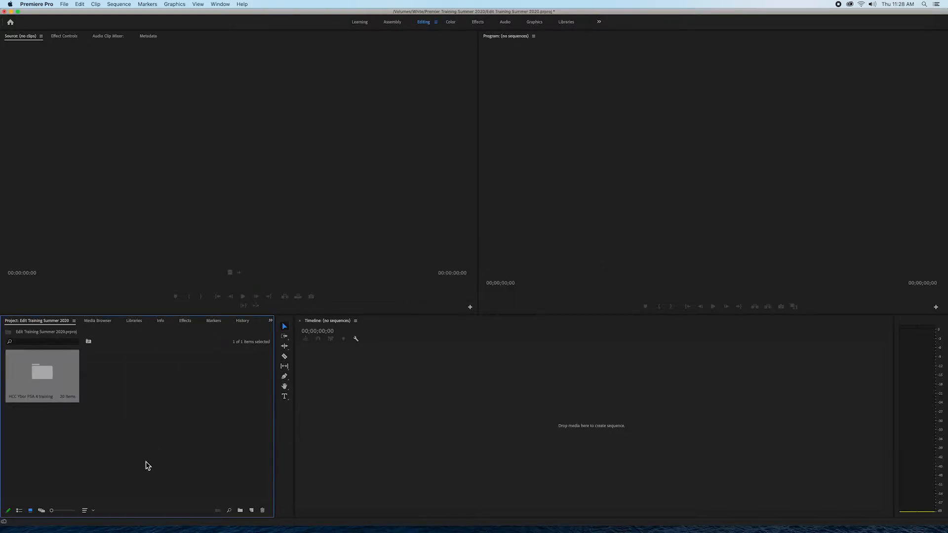
click(136, 439)
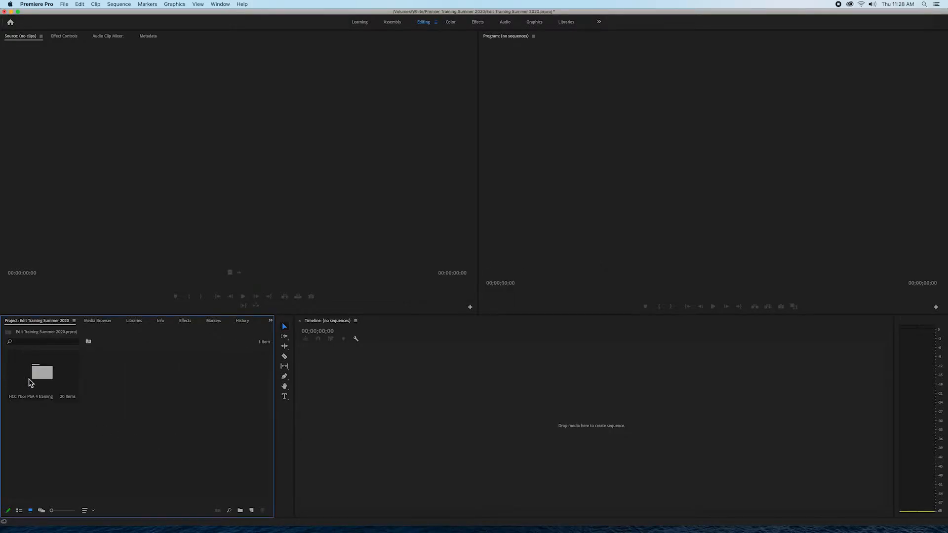
Inspect the HCC Ybor PSA 4 training bin in List View, and return the project to Icon View.
click(19, 513)
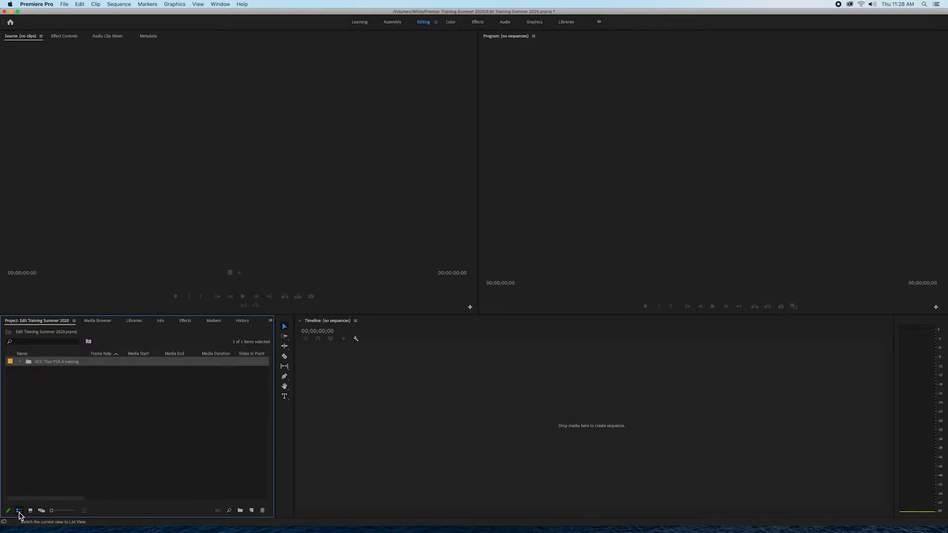
click(20, 361)
click(20, 363)
click(31, 511)
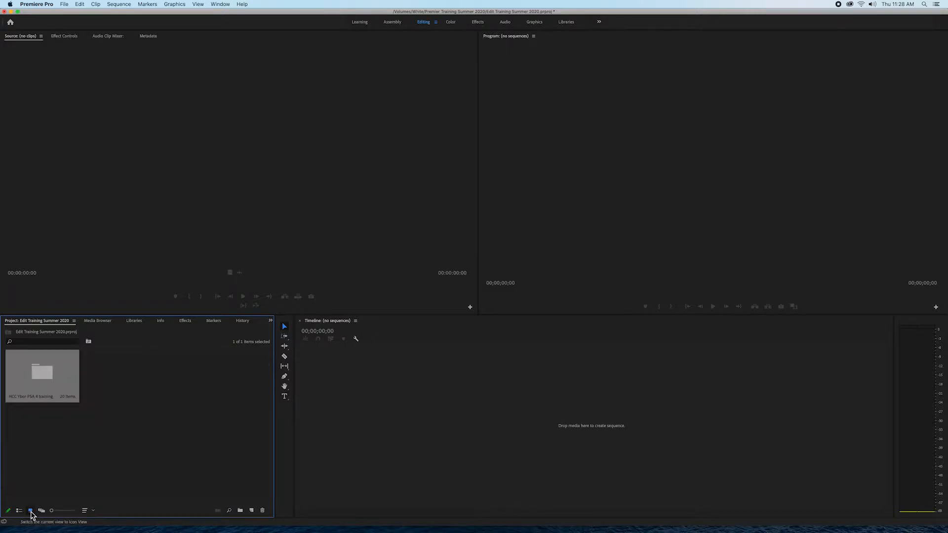
Open the HCC Ybor PSA 4 training bin and review all of its clip thumbnails.
double_click(40, 376)
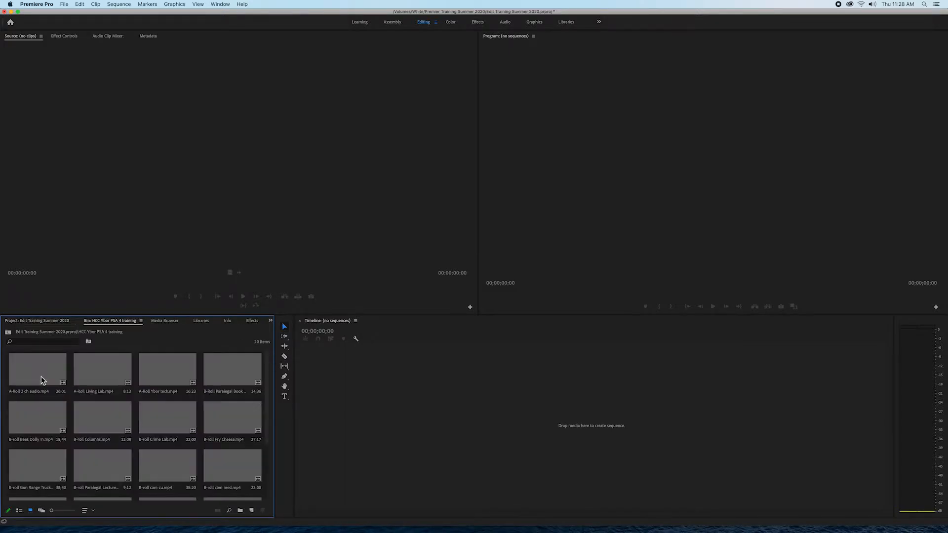
scroll(225, 418, down, 3)
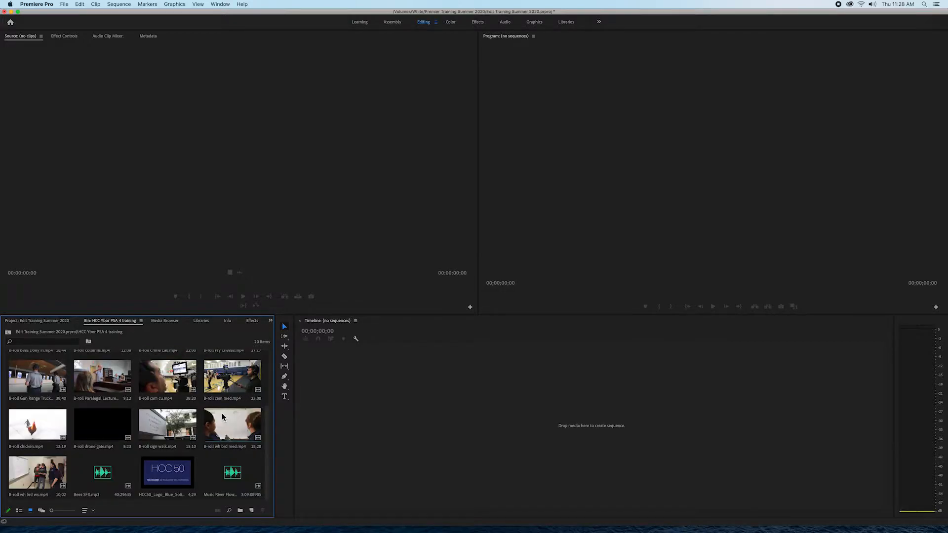
scroll(222, 417, up, 3)
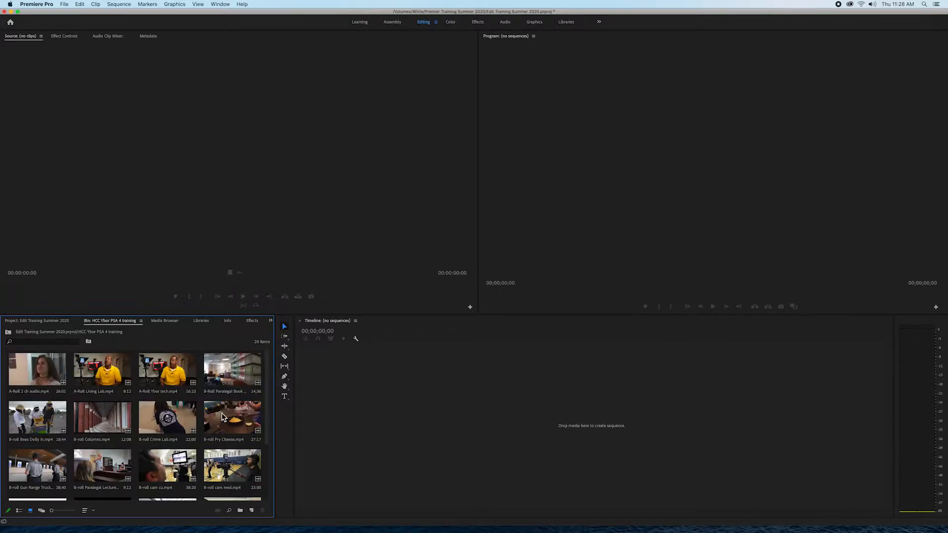
scroll(223, 417, down, 3)
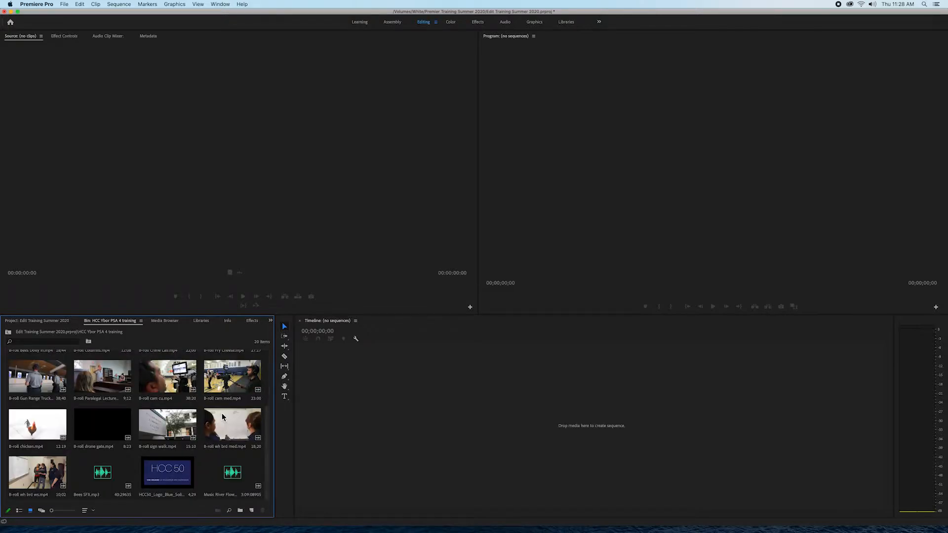
scroll(222, 417, up, 3)
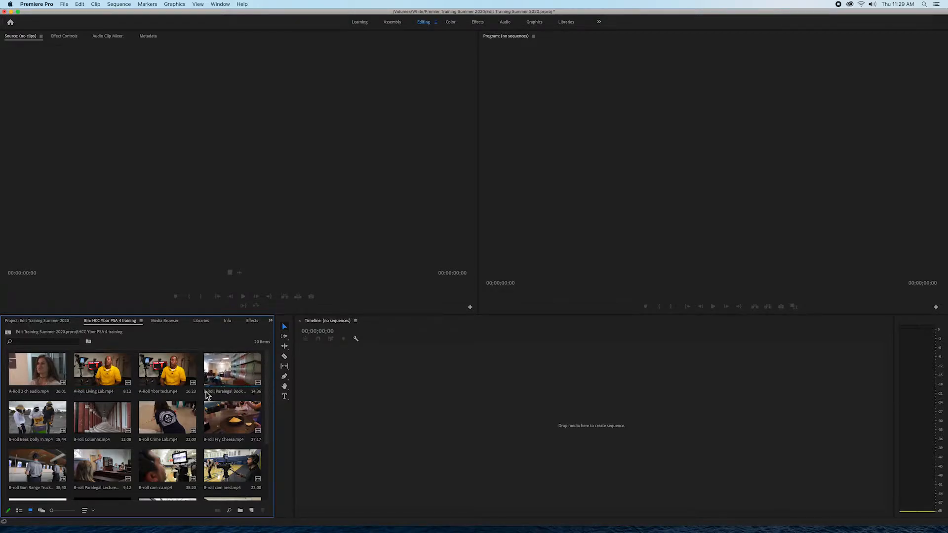
scroll(207, 394, down, 2)
scroll(206, 395, down, 2)
scroll(207, 395, up, 6)
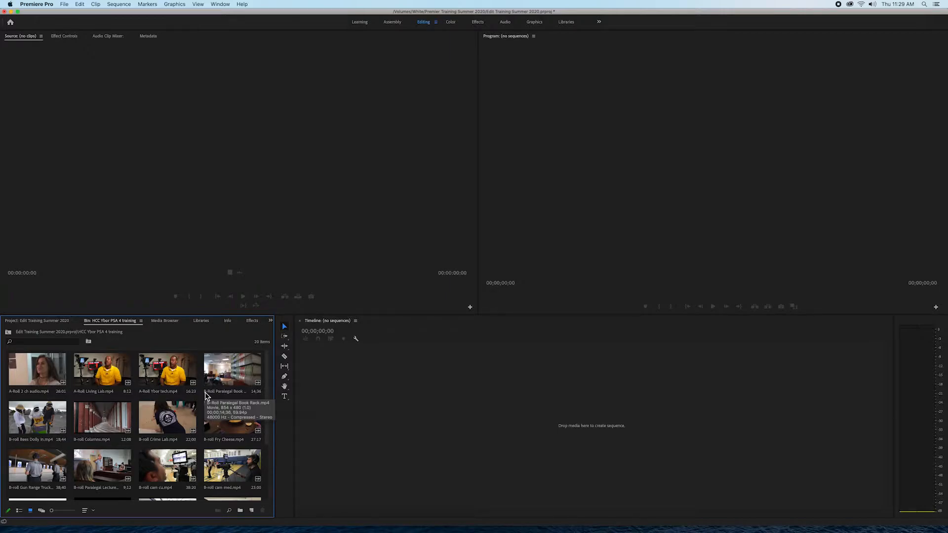
Check the clip information of A-Roll Ybor tech.mp4 and of A-Roll 2 ch audio.mp4.
click(167, 375)
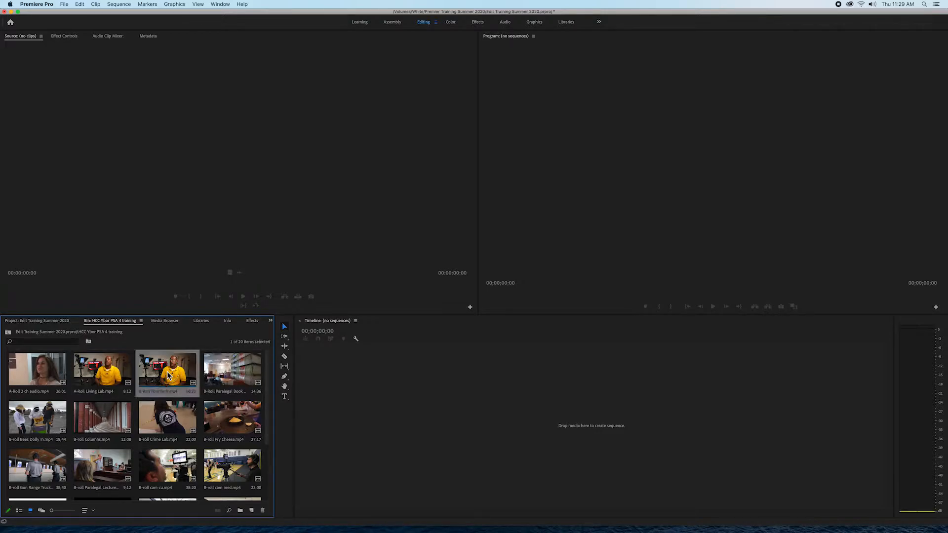
click(228, 321)
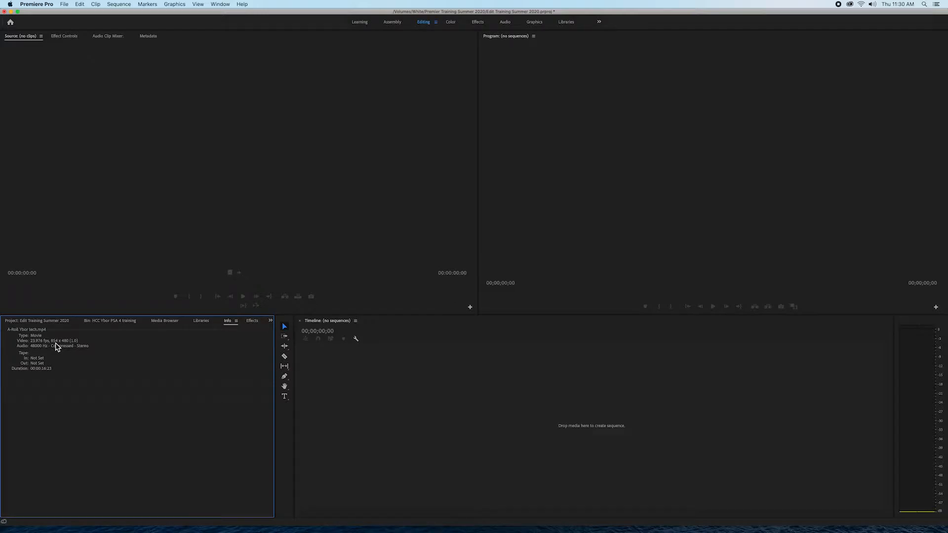
click(98, 322)
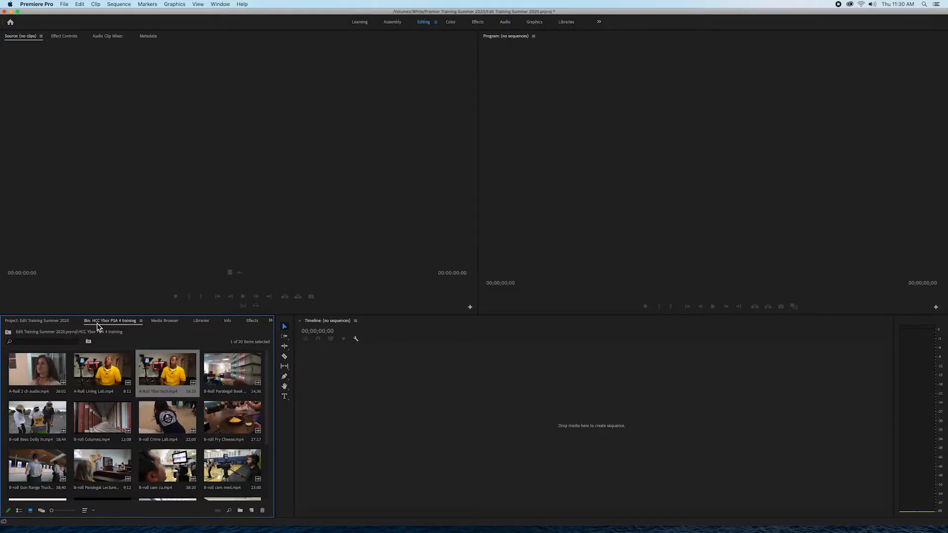
click(37, 378)
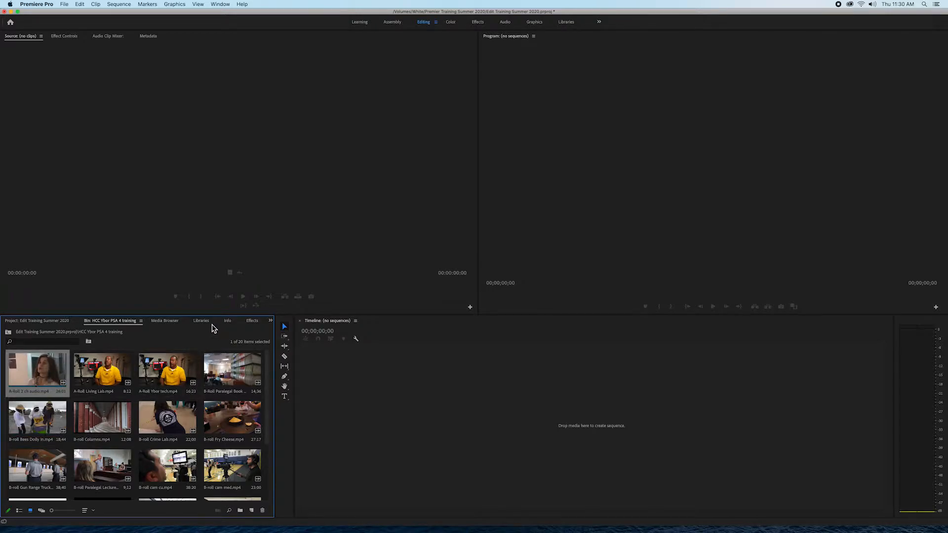
click(228, 322)
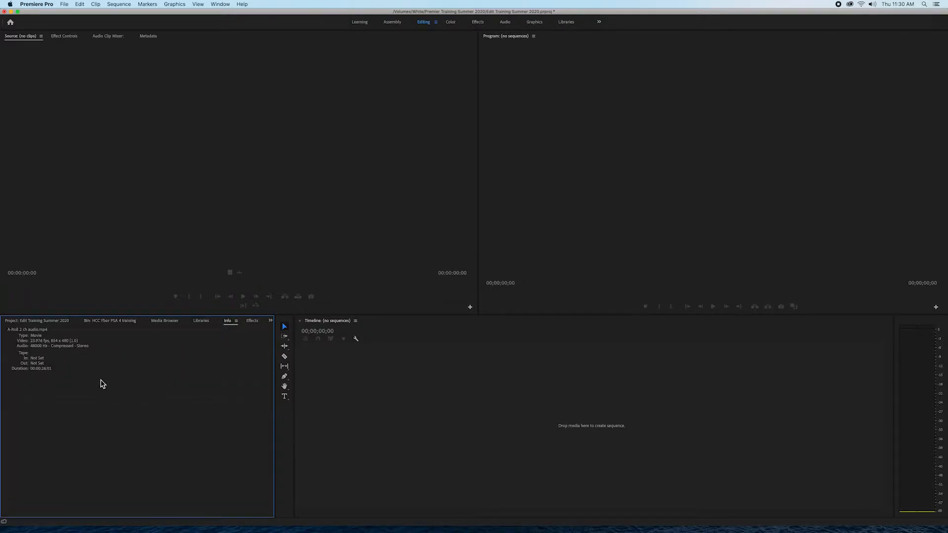
View the project's top level, and review the clips in the HCC Ybor PSA 4 training bin and the empty timeline.
click(53, 322)
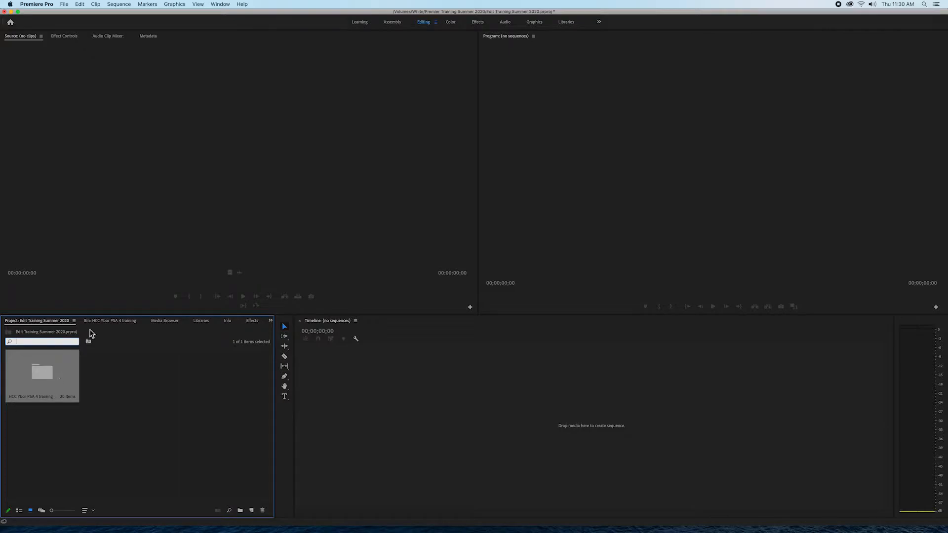
click(110, 321)
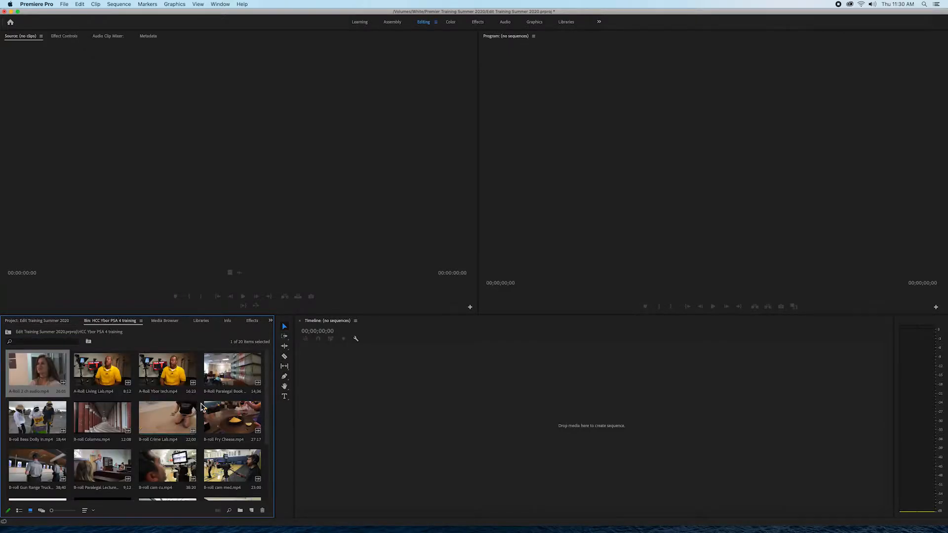
scroll(202, 409, down, 3)
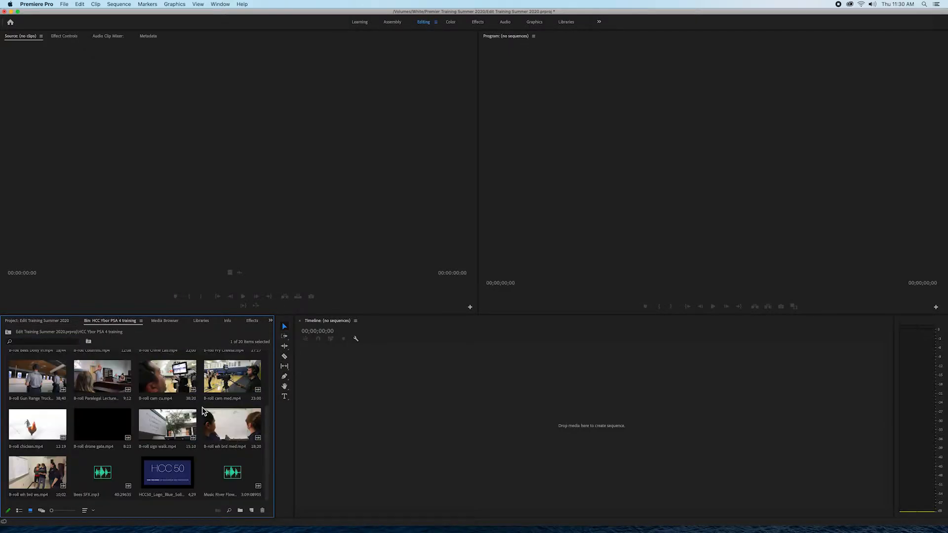
scroll(202, 410, up, 3)
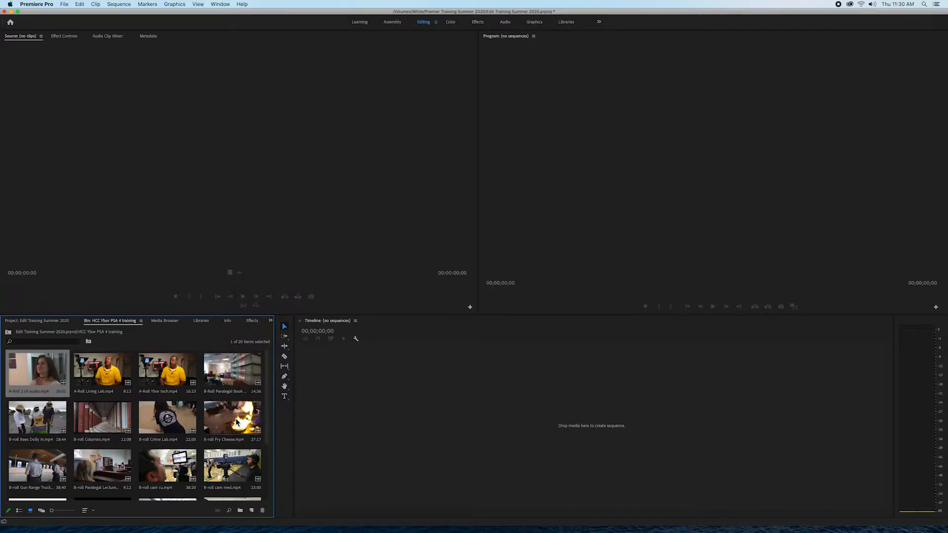
scroll(236, 422, down, 3)
scroll(236, 422, up, 3)
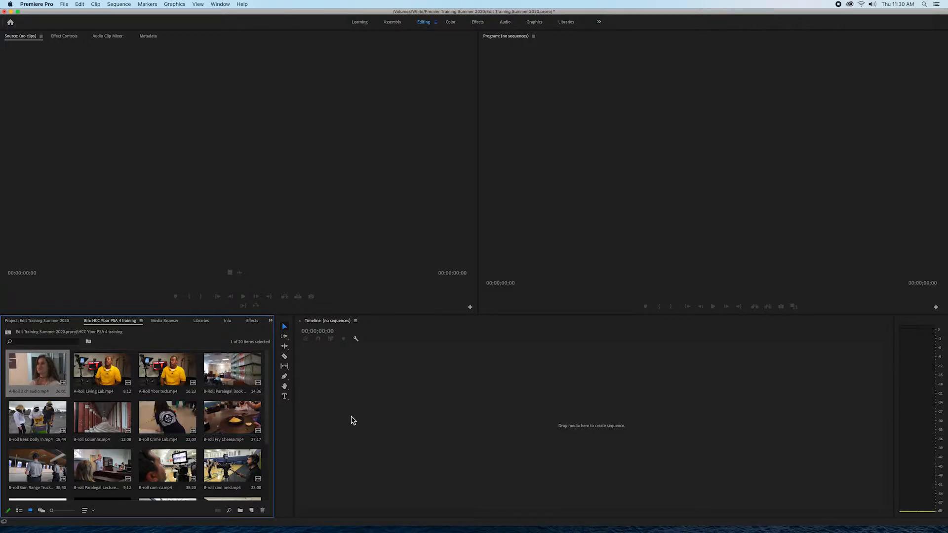
click(388, 416)
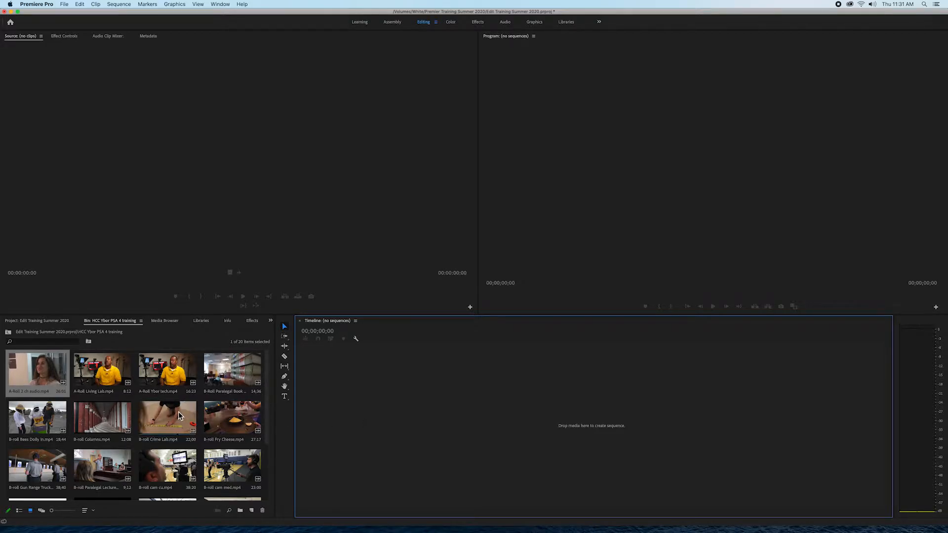
scroll(179, 411, down, 5)
scroll(175, 434, up, 5)
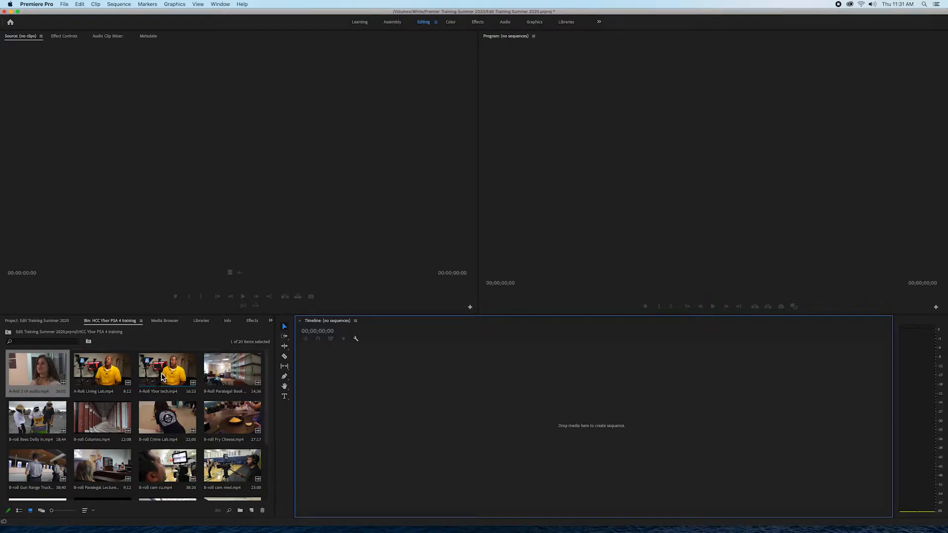
Find B-roll drone gate.mp4 in the HCC Ybor PSA 4 training bin and load it into the Source Monitor.
click(155, 417)
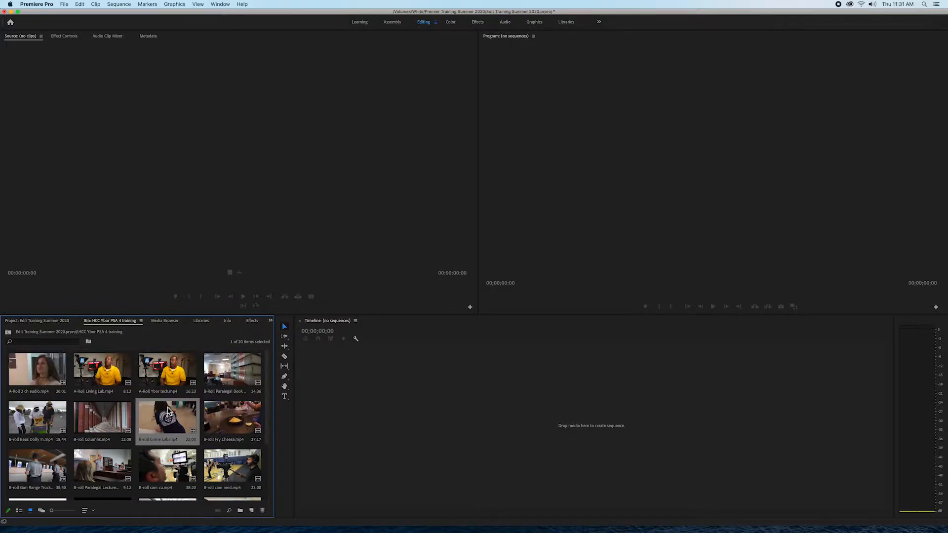
scroll(168, 411, down, 3)
scroll(168, 410, up, 3)
scroll(148, 425, down, 2)
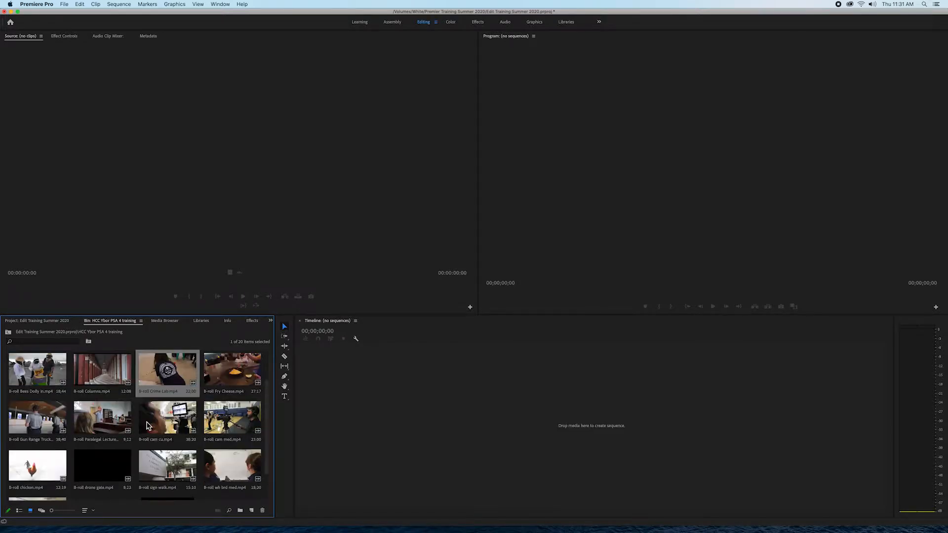
scroll(147, 425, down, 2)
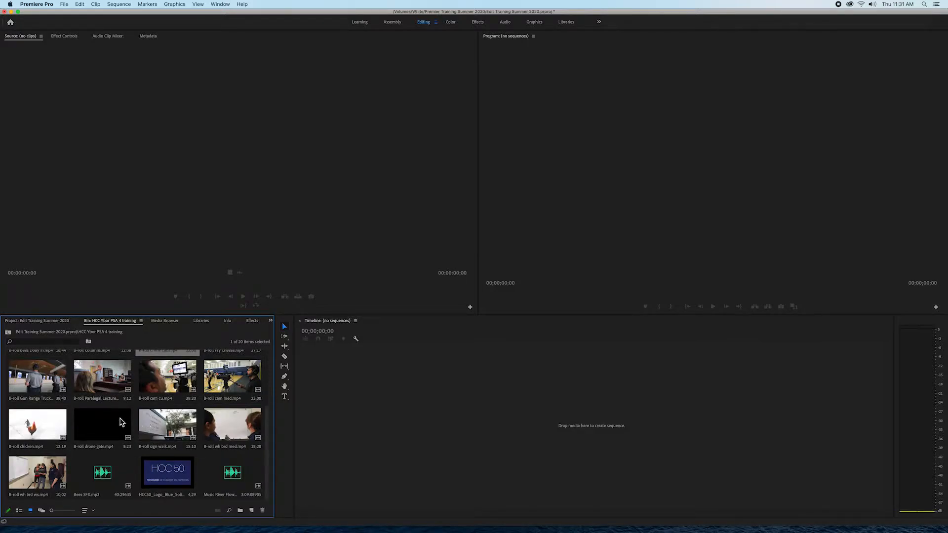
click(101, 421)
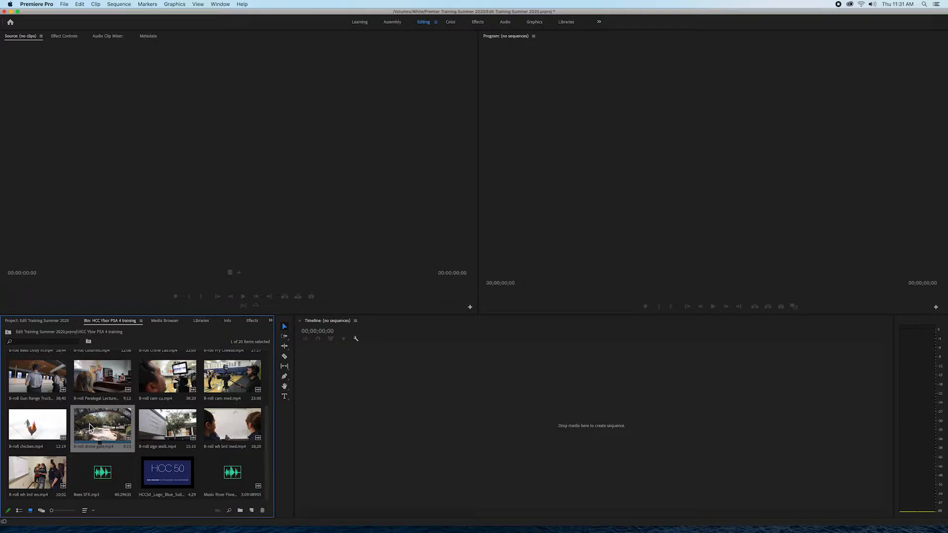
double_click(91, 427)
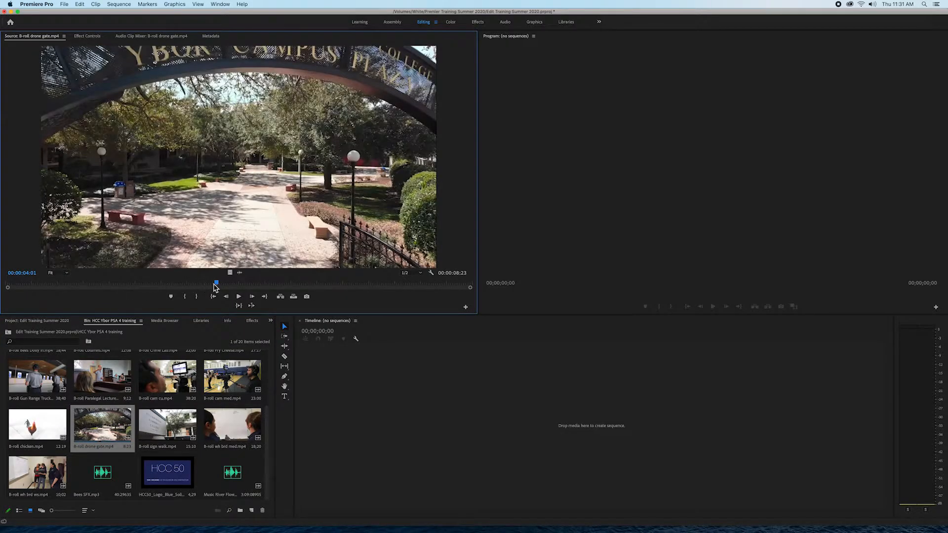
Mark an in point at the start of B-roll drone gate.mp4 and an out point at 00:00:06:21.
drag(216, 286, 364, 282)
key(i)
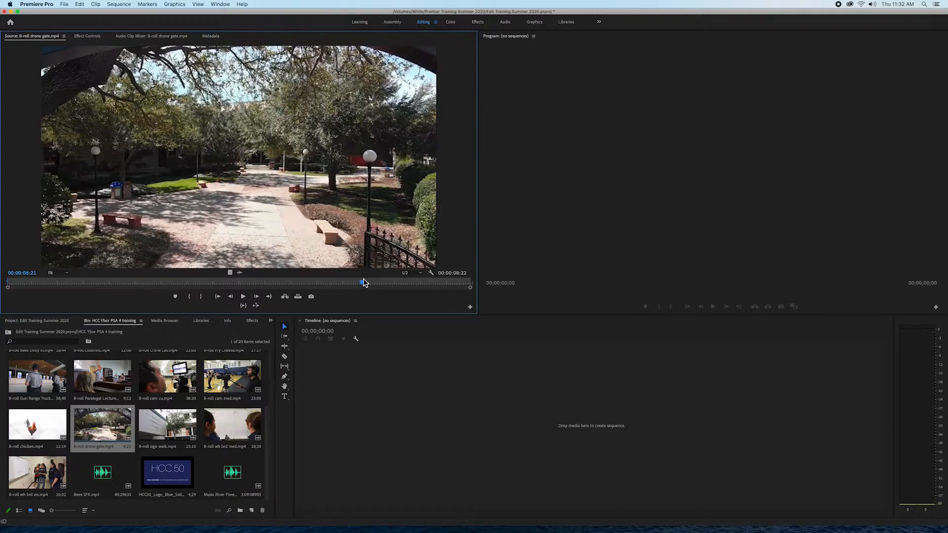
key(o)
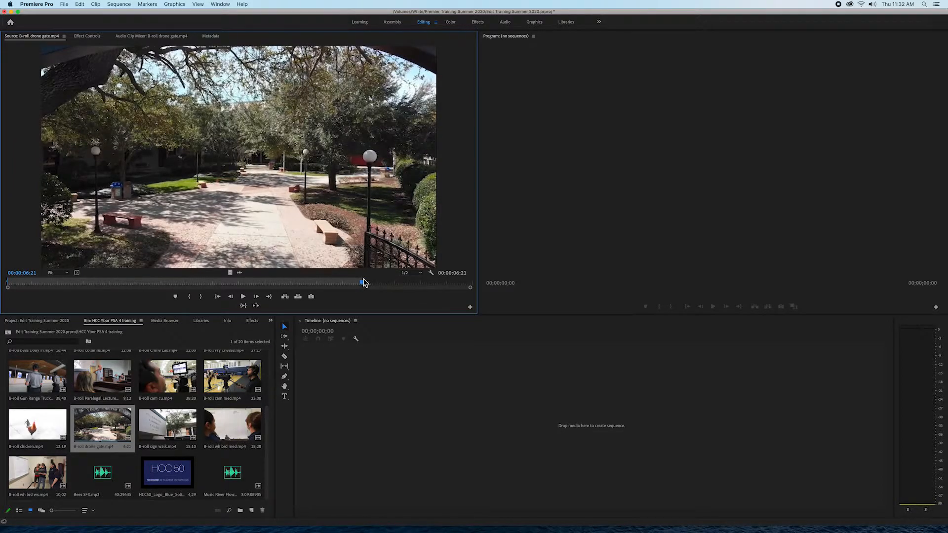
Create a new sequence from the marked B-roll drone gate.mp4 clip so that it matches the clip's settings.
scroll(153, 408, up, 3)
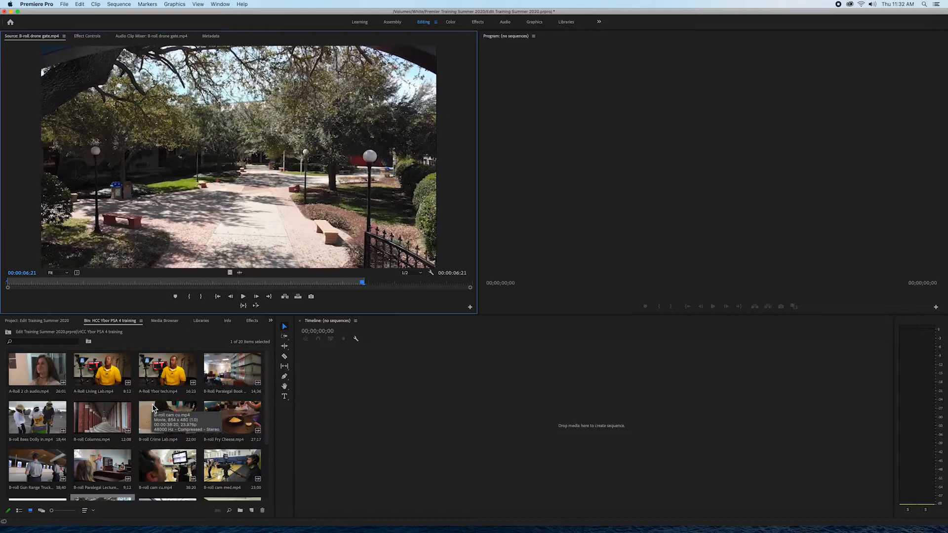
scroll(154, 406, down, 3)
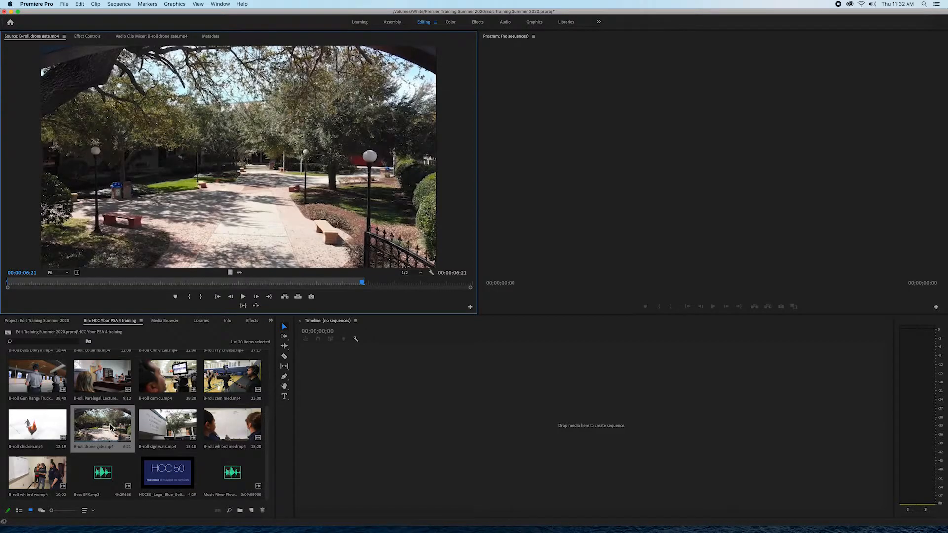
drag(110, 427, 253, 512)
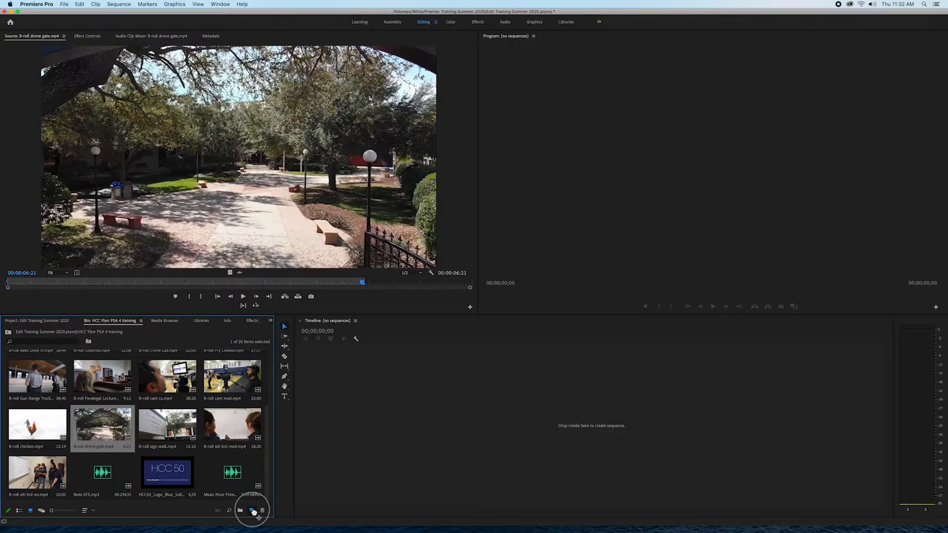
drag(254, 512, 253, 512)
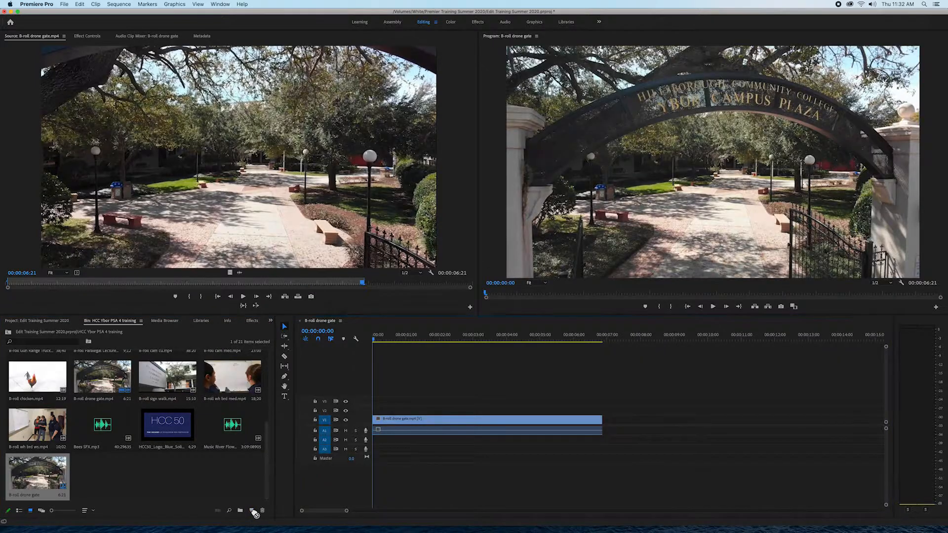
key(super+n)
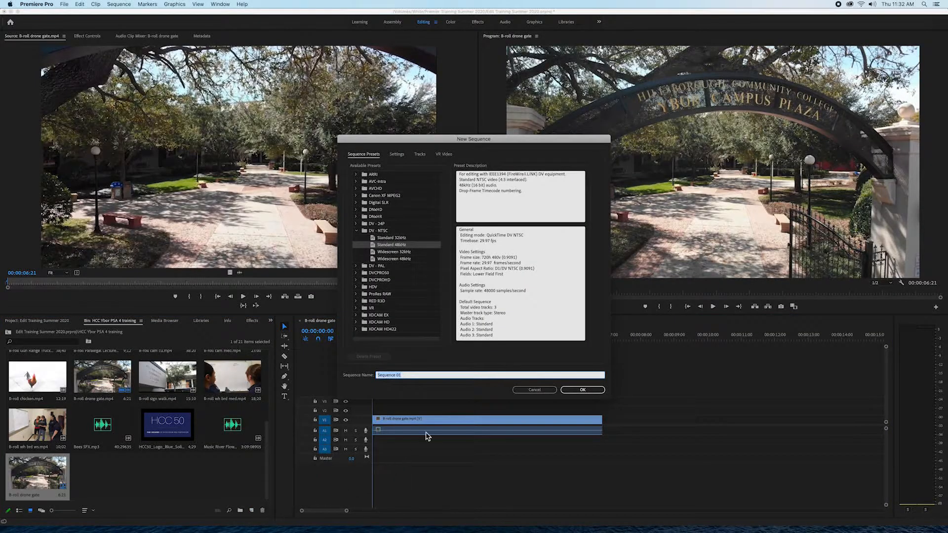
click(536, 390)
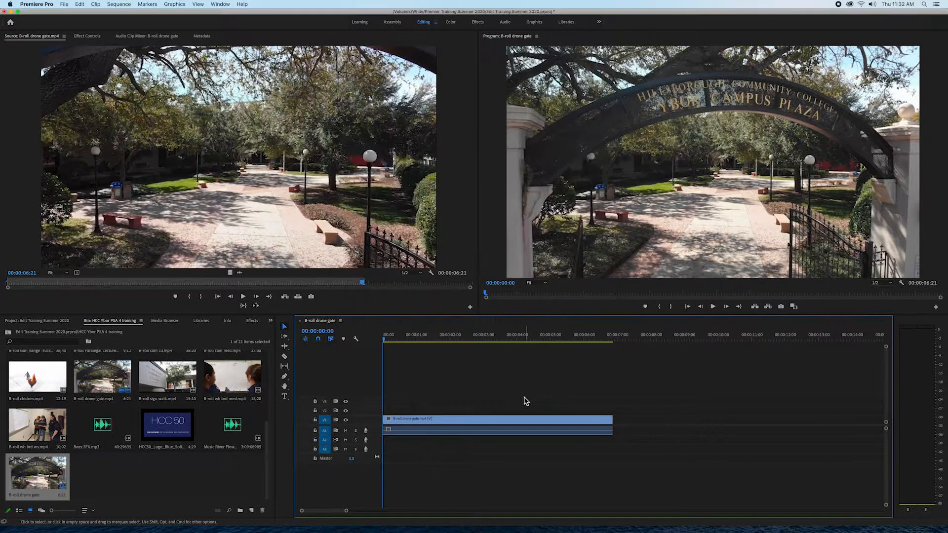
Scrub through the first second of the drone gate clip in the new sequence.
click(392, 339)
drag(397, 342, 410, 393)
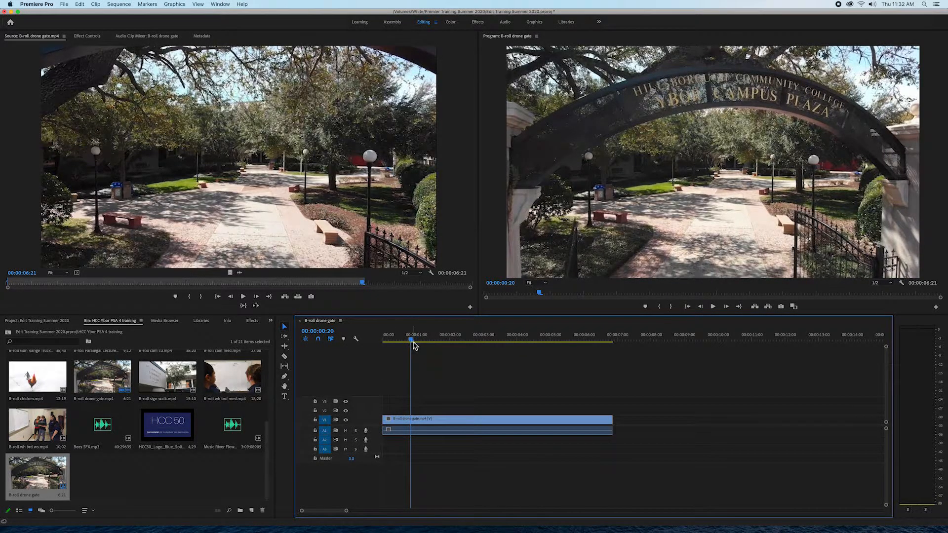
drag(413, 340, 398, 354)
Rename the B-roll drone gate sequence in the bin as Edit Training Summer 2020.
click(143, 482)
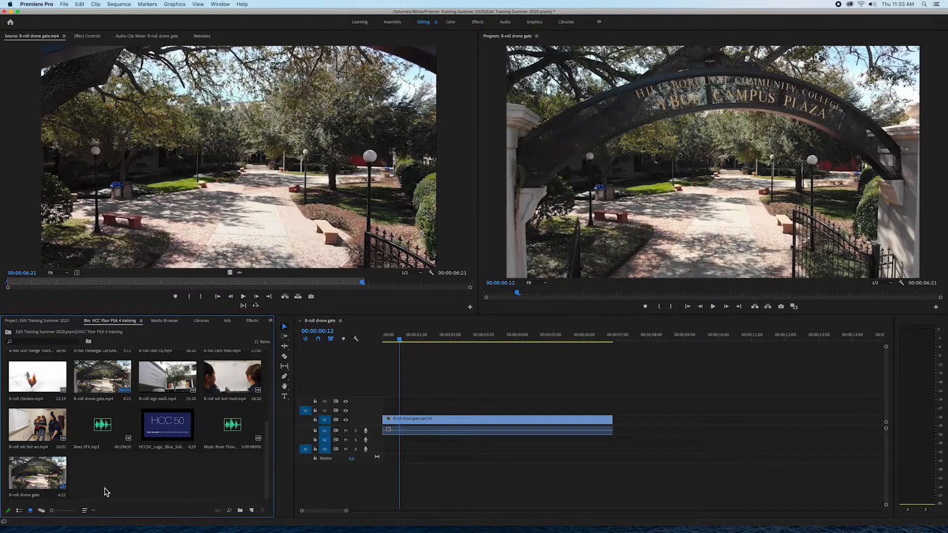
click(31, 498)
click(31, 497)
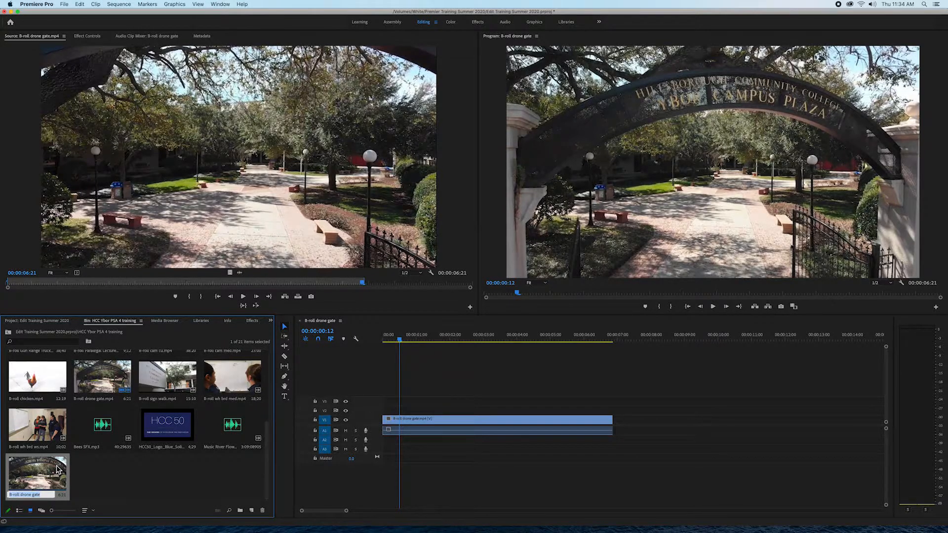
text(E)
text(2020)
key(Return)
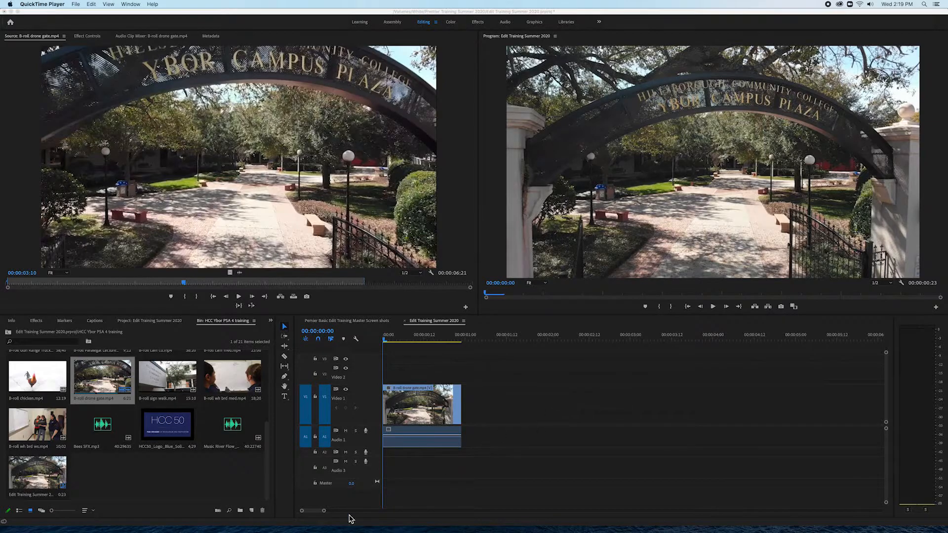
Load Music River Flow_Full.Wav into the Source Monitor and mark its out point at 00;00;20;11.
double_click(229, 431)
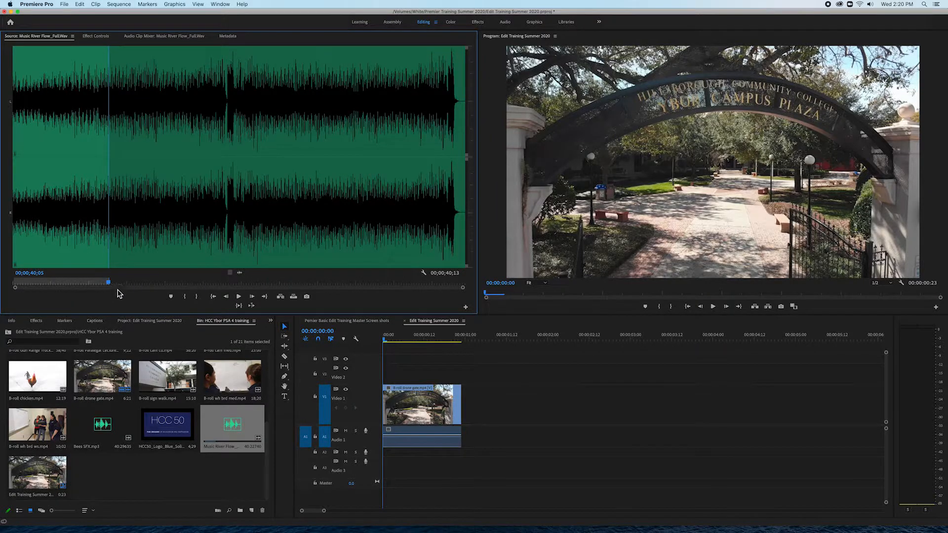
drag(108, 284, 62, 288)
key(o)
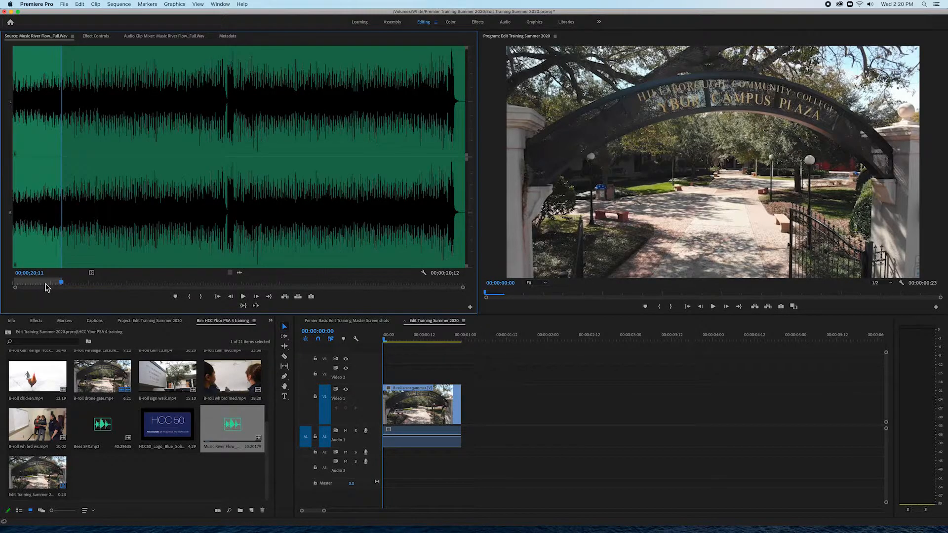
Patch the source audio to track A3 and overwrite the marked music there from the start of the sequence.
click(400, 342)
drag(400, 342, 345, 344)
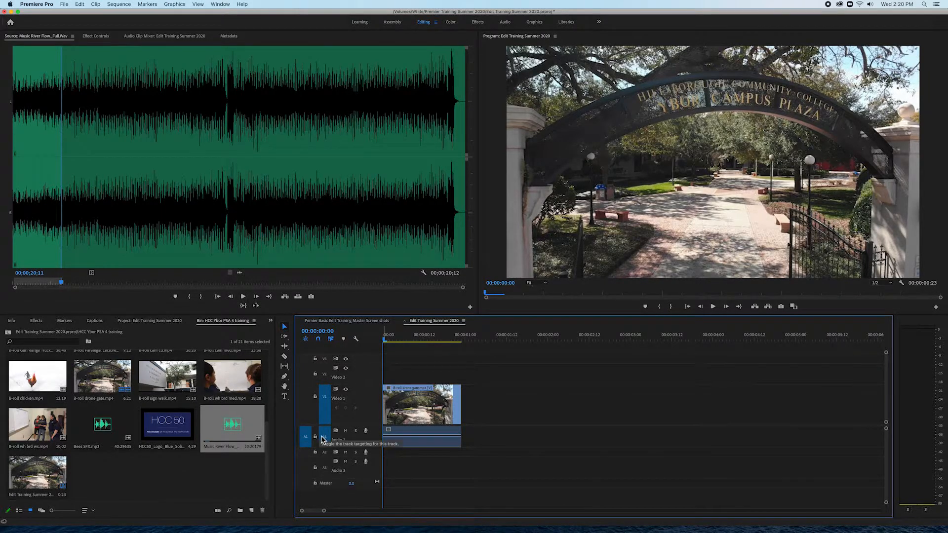
drag(304, 444, 306, 469)
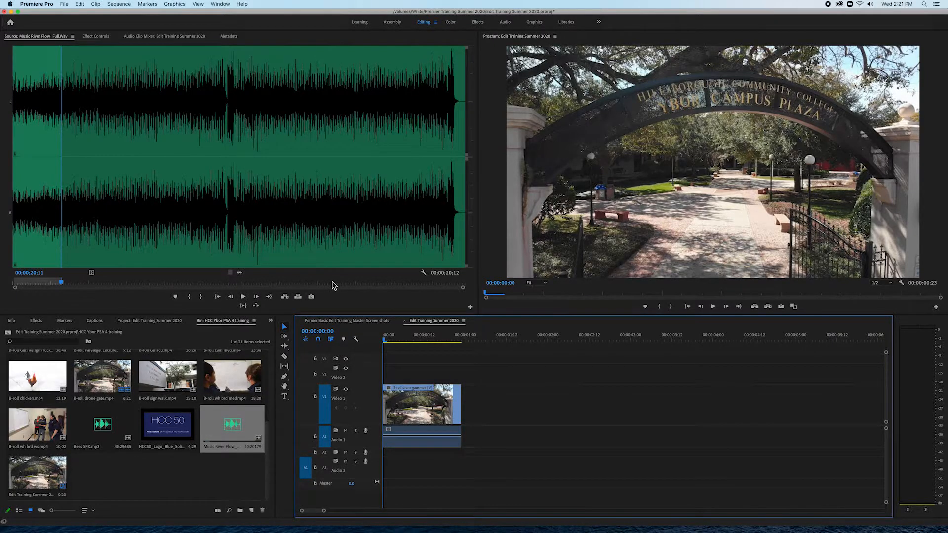
key(.)
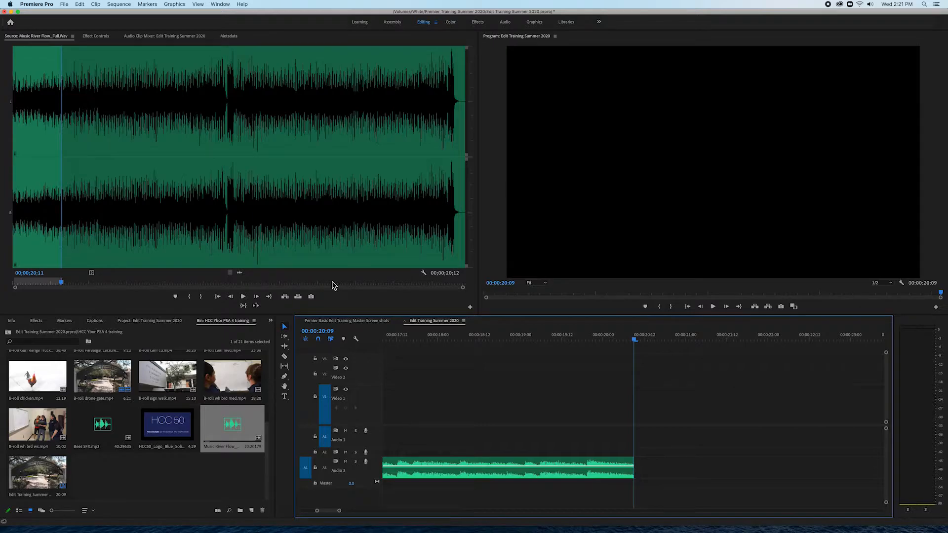
Return to the start of the sequence and play its first seconds to hear the music under the drone shot.
drag(635, 344, 99, 382)
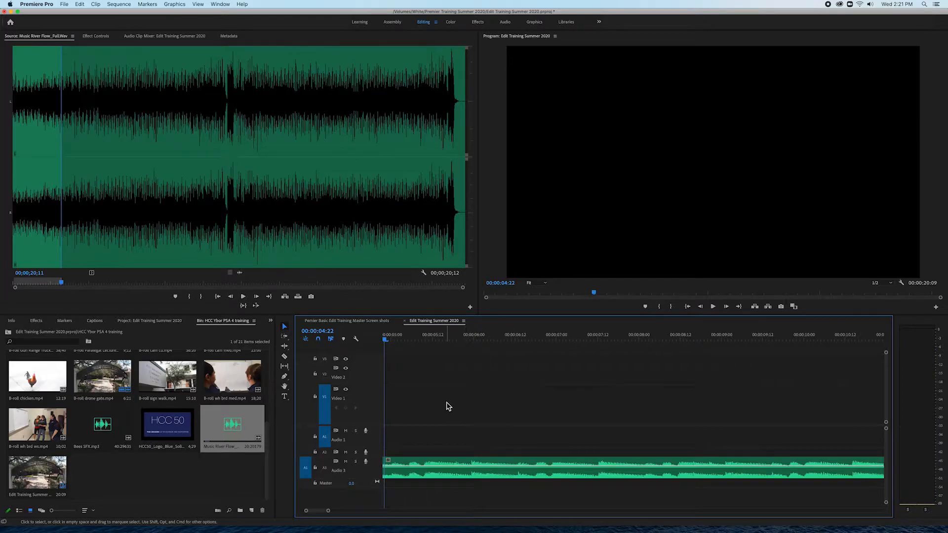
scroll(563, 388, up, 5)
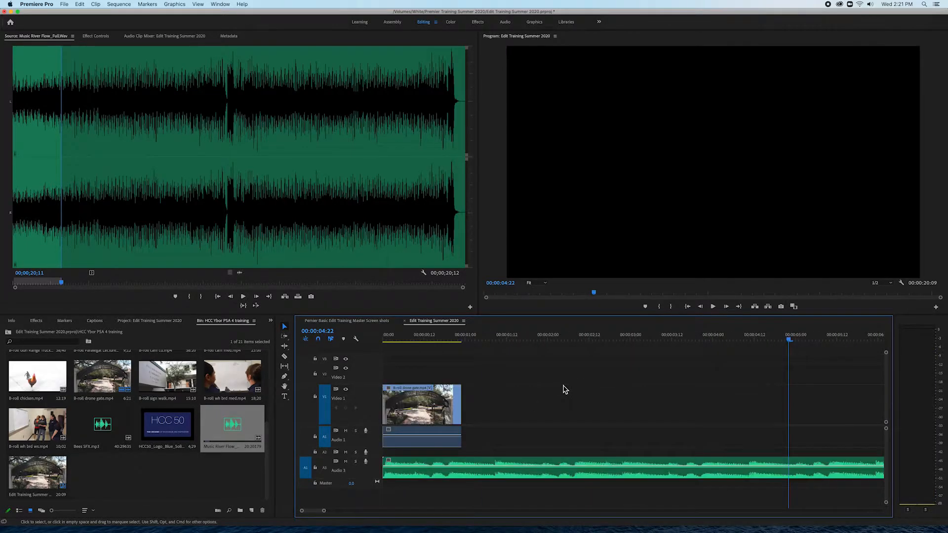
drag(790, 340, 781, 340)
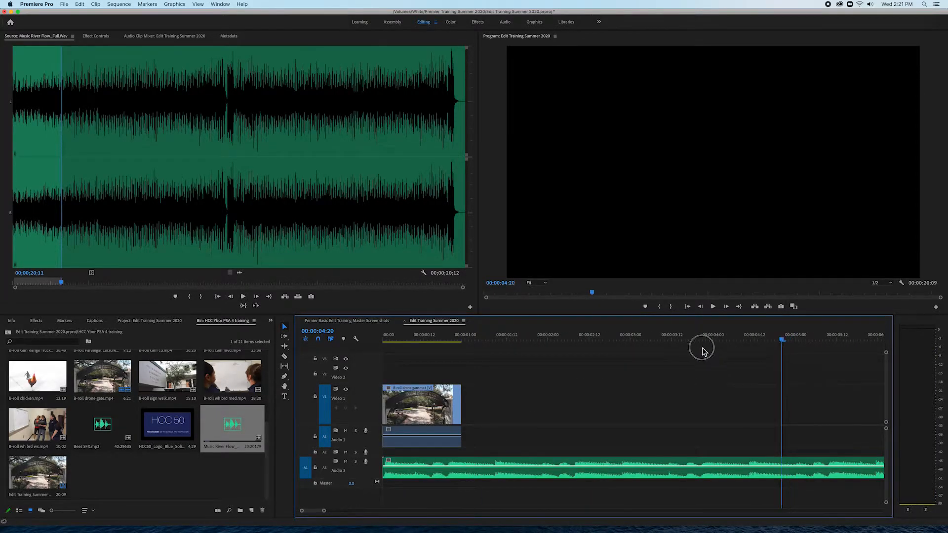
key(Home)
key(space)
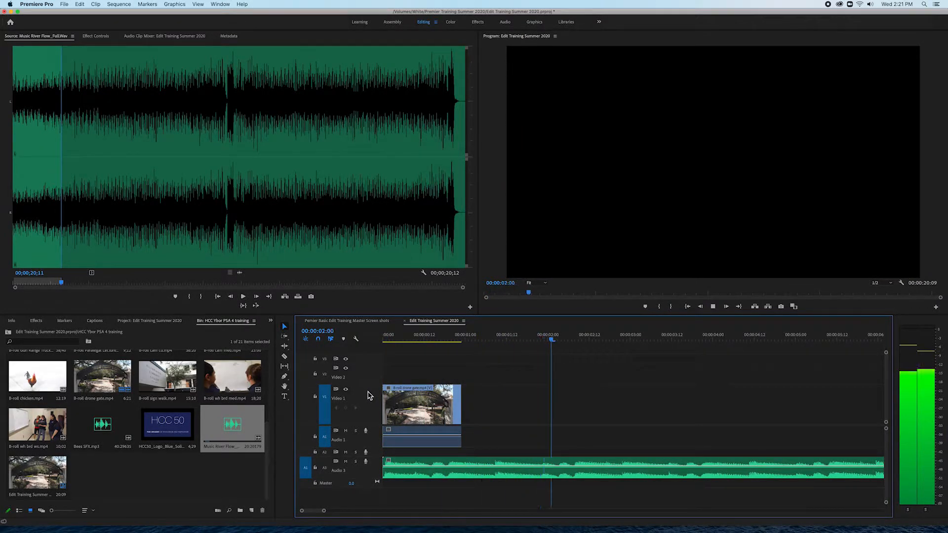
key(space)
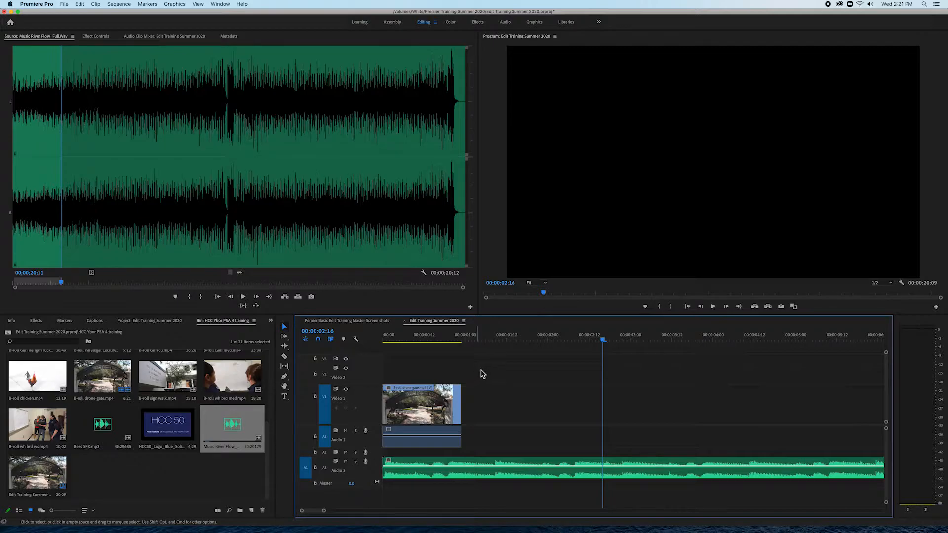
Move the playhead back into the drone gate clip and play the sequence to check the music on the audio meters.
drag(603, 340, 491, 355)
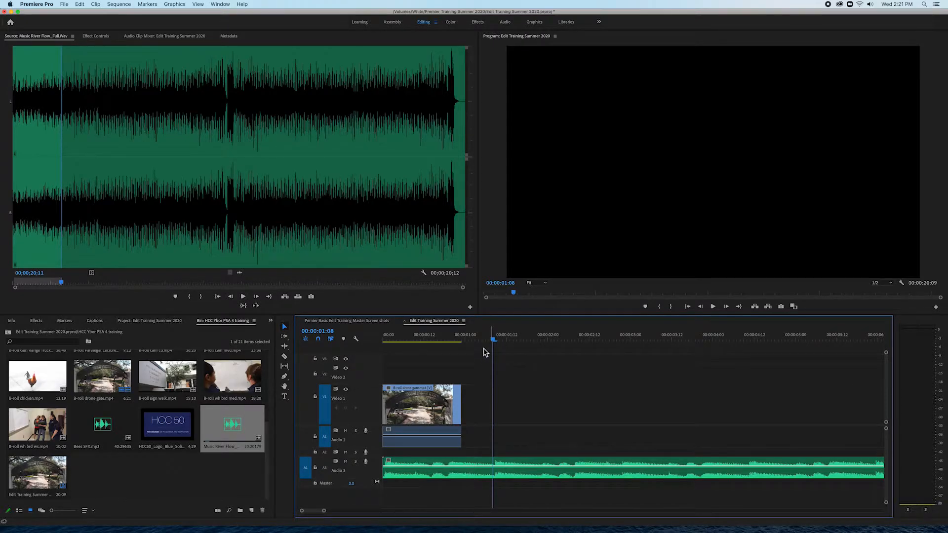
key(Left)
click(404, 351)
key(Left)
key(Left)
key(Left)
key(Left)
key(Left)
key(Left)
key(Left)
key(Left)
key(Left)
key(Left)
key(Left)
key(Left)
key(Left)
key(Left)
key(Left)
key(Left)
key(Left)
key(Left)
key(Left)
key(Left)
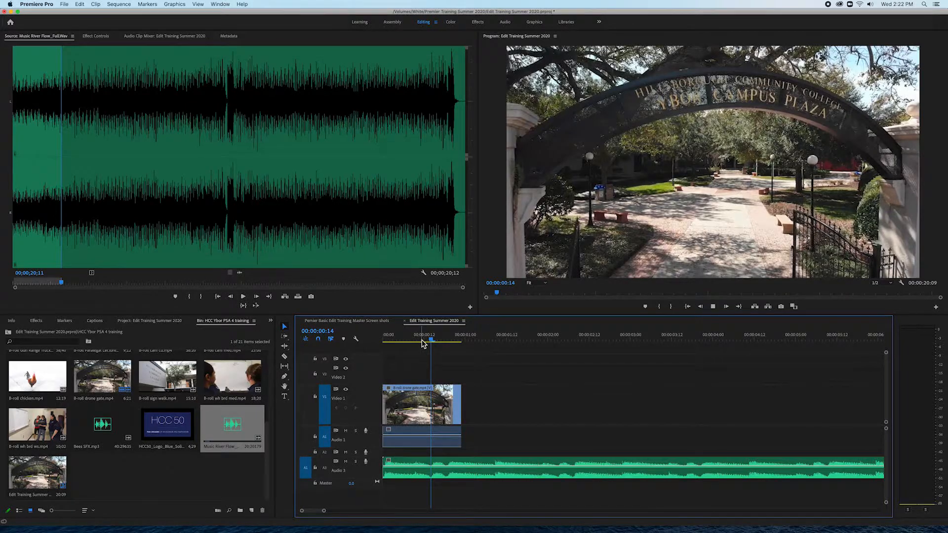
key(space)
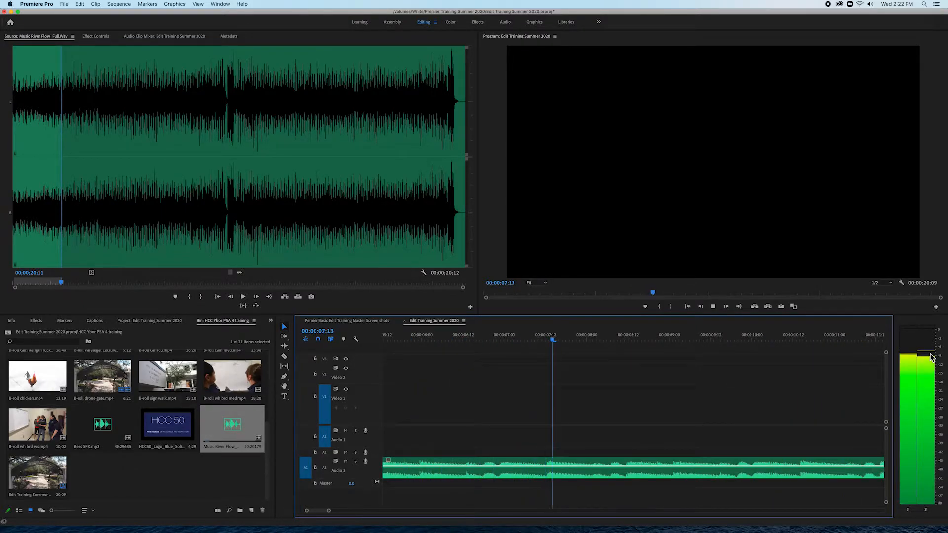
key(space)
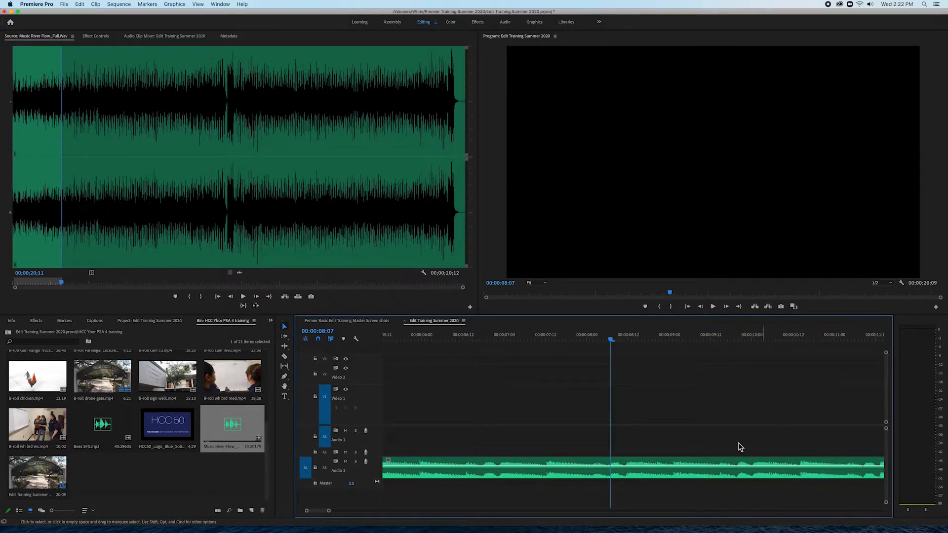
Raise the volume of the music clip on Audio 3, play it to check the level, and go back near the sequence start.
drag(567, 465, 567, 459)
key(space)
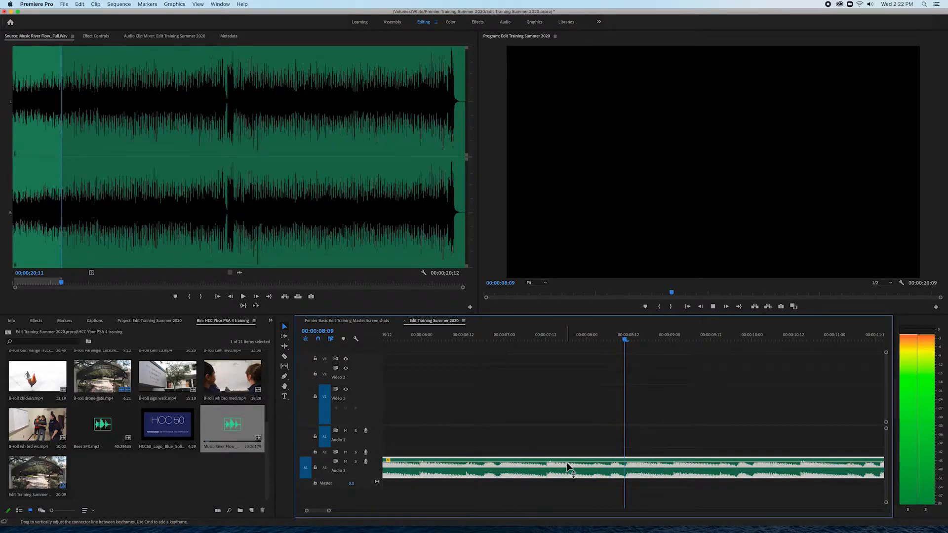
key(space)
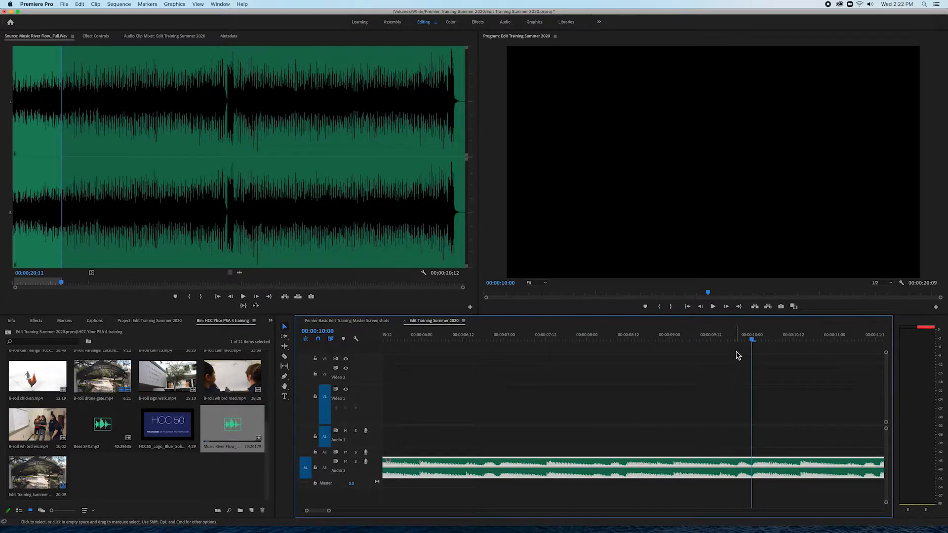
drag(721, 344, 340, 348)
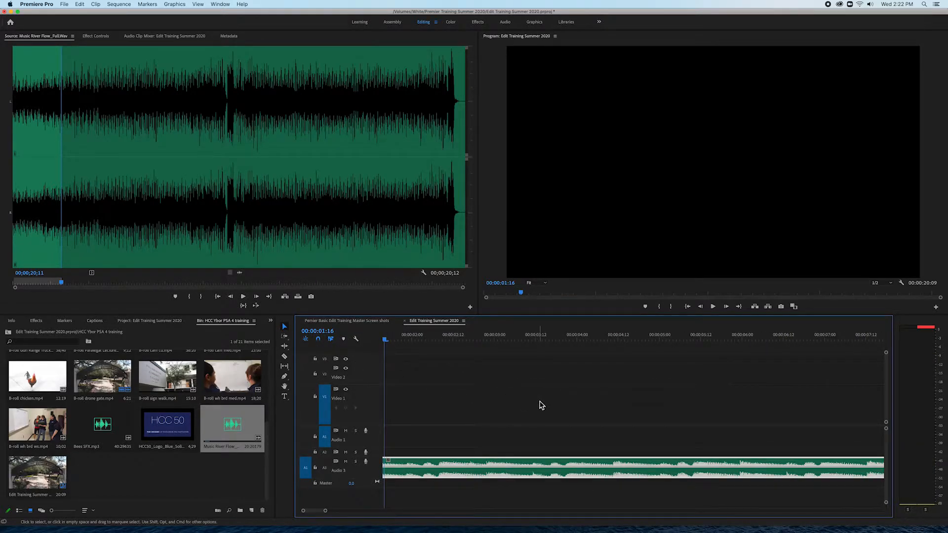
scroll(540, 406, left, 3)
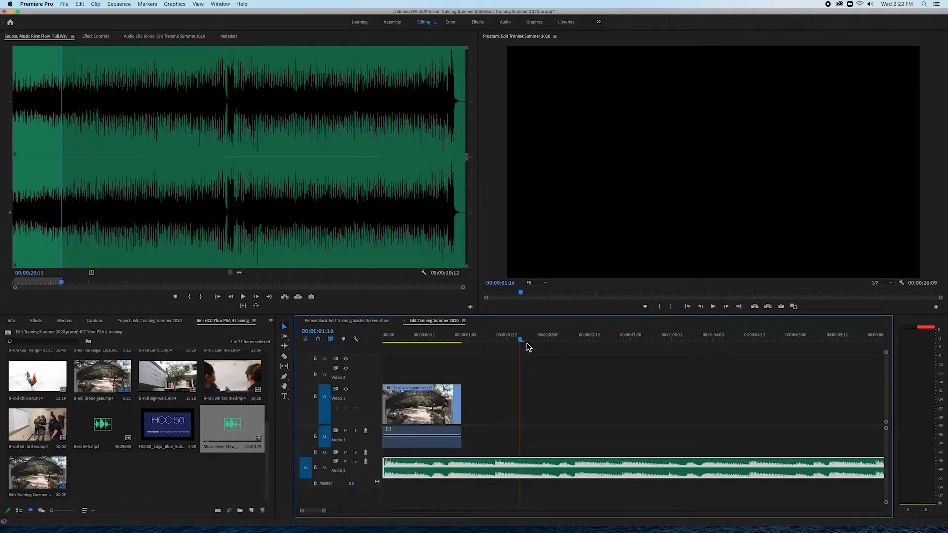
Zoom the timeline out to show the entire music clip and park the sequence playhead at 00:00:07:02.
key(minus)
key(minus)
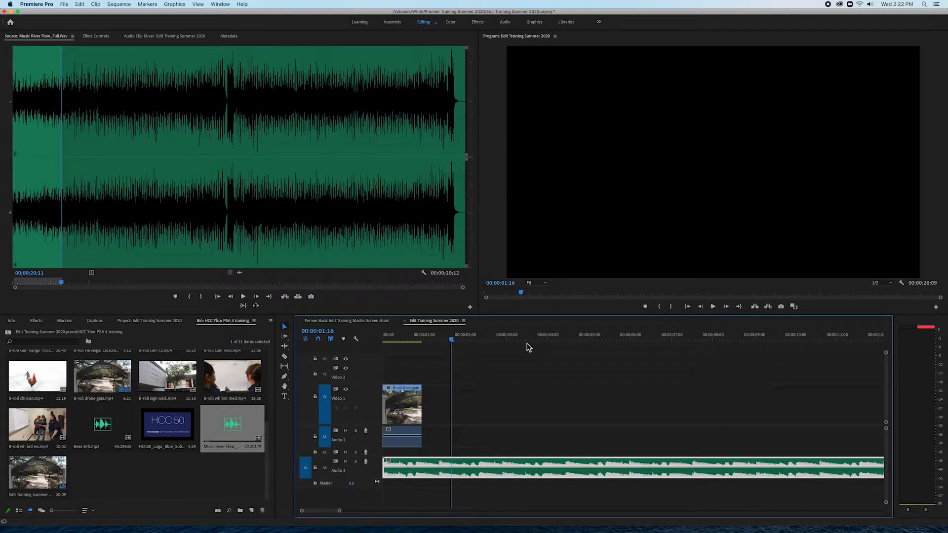
drag(417, 340, 529, 393)
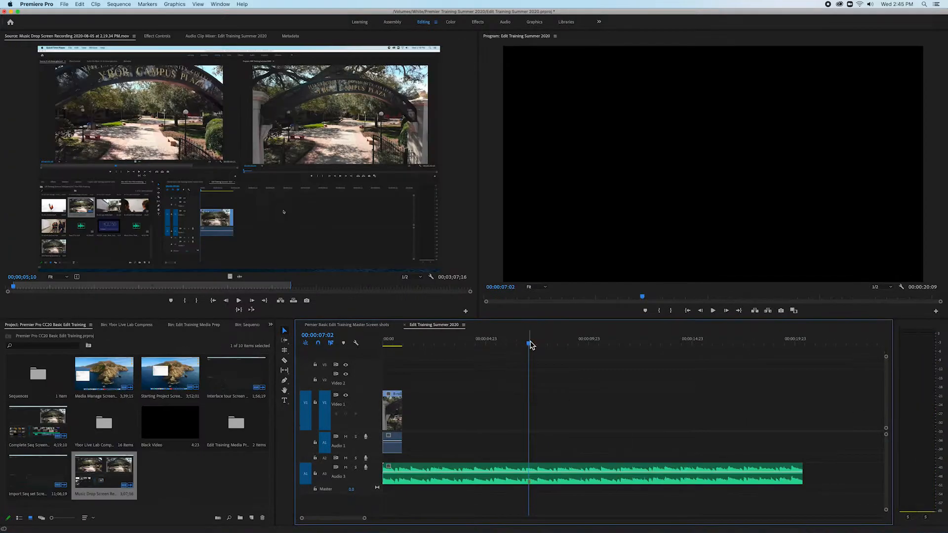
click(528, 344)
mouse_move(527, 344)
mouse_down()
mouse_move(450, 347)
mouse_move(540, 347)
mouse_move(529, 351)
mouse_up()
Lower the system volume and open A-Roll Living Lab.mp4 from the HCC Ybor PSA 4 training bin as the source clip.
click(869, 5)
drag(907, 17, 889, 16)
click(131, 325)
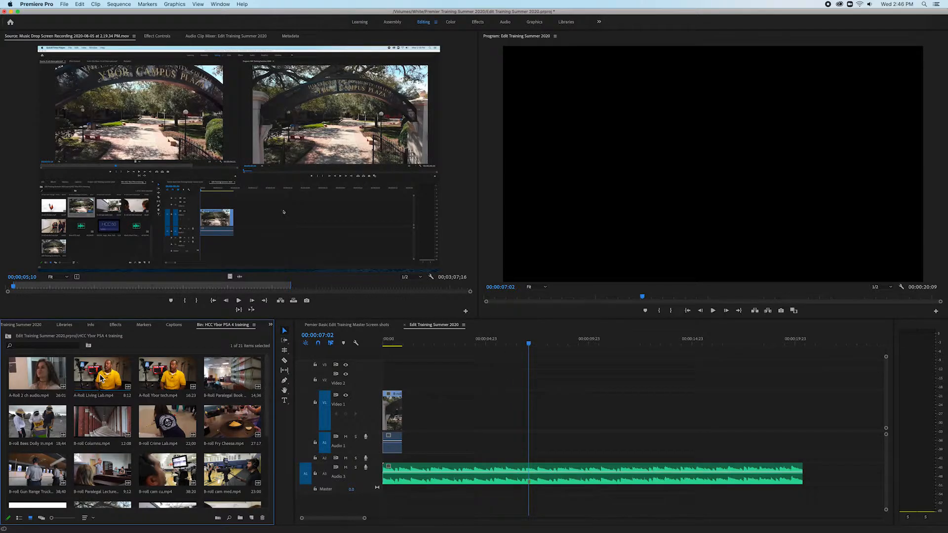
click(101, 377)
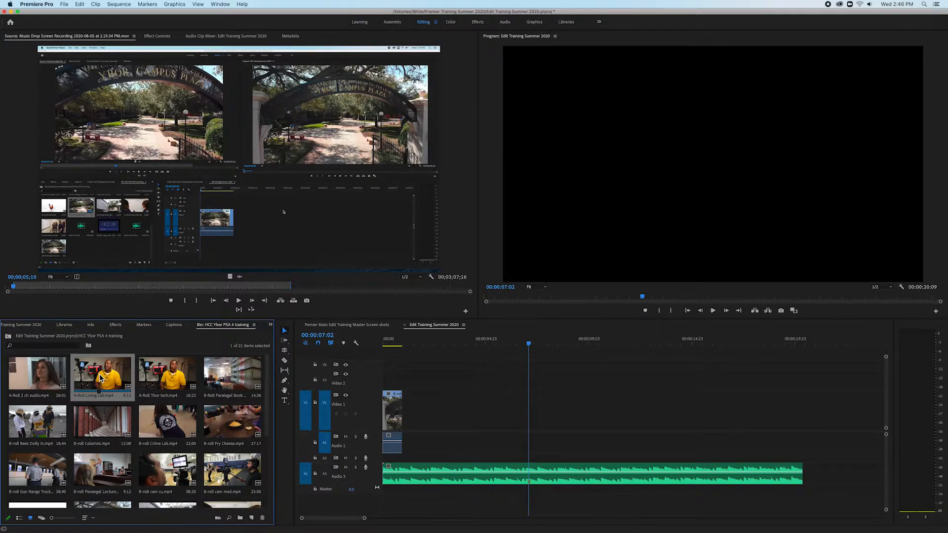
double_click(101, 378)
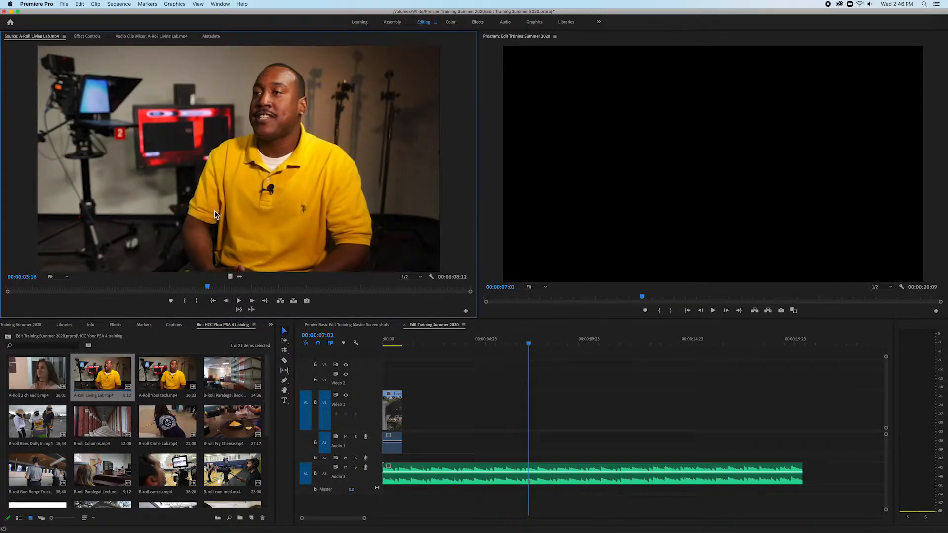
Play the interview source clip from its start twice, adjusting the system volume, to find where the usable line begins.
click(207, 288)
drag(207, 290, 9, 287)
key(space)
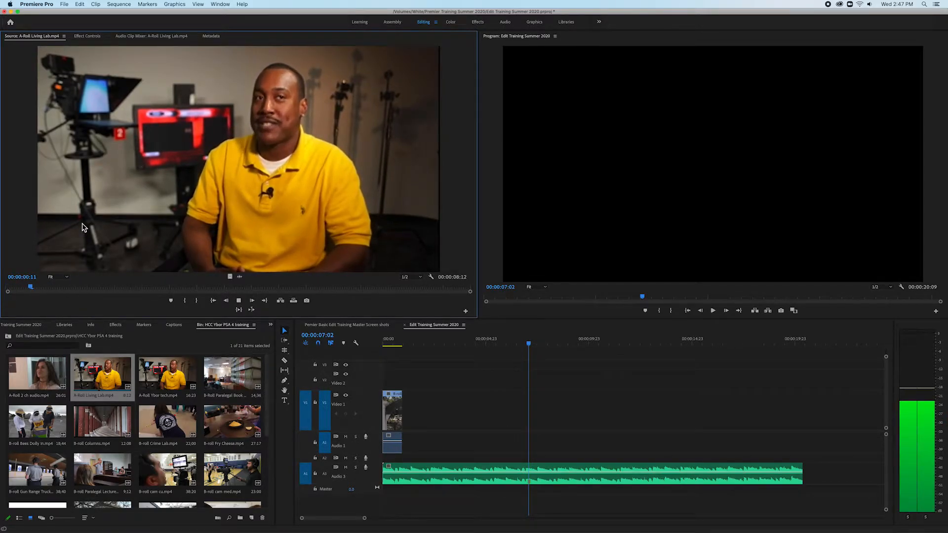
click(870, 4)
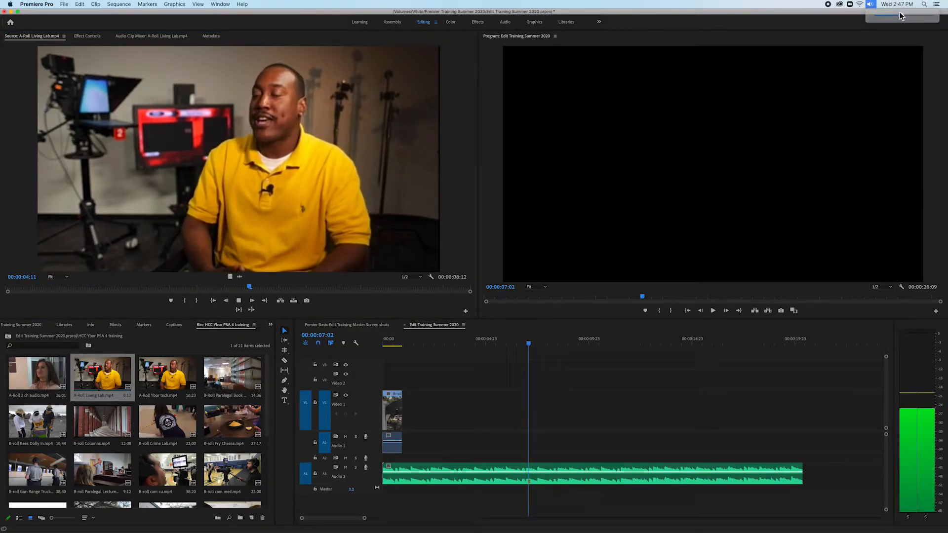
click(306, 295)
key(space)
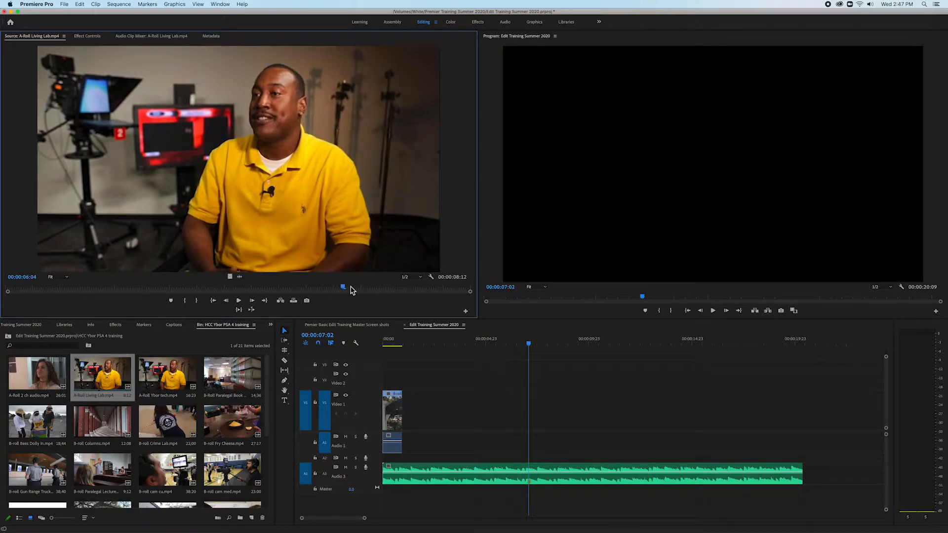
key(Home)
key(space)
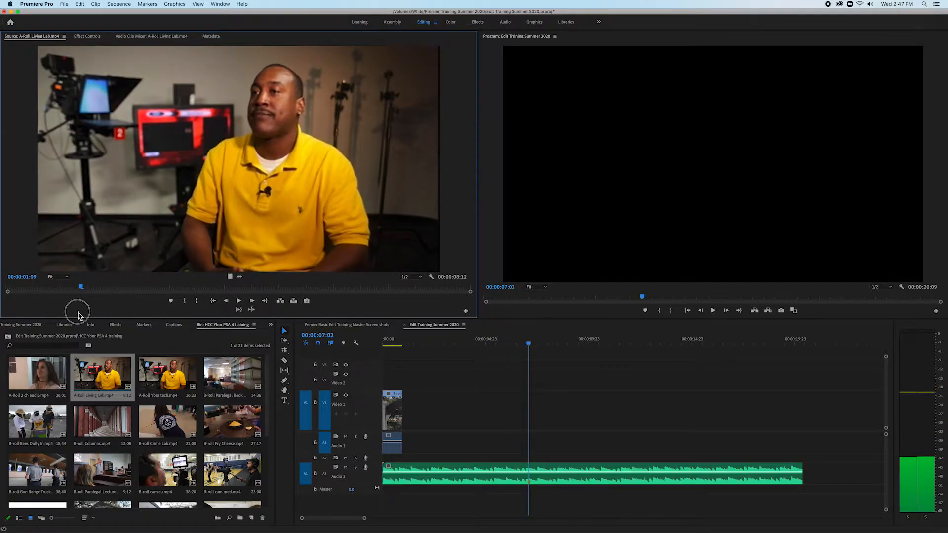
key(space)
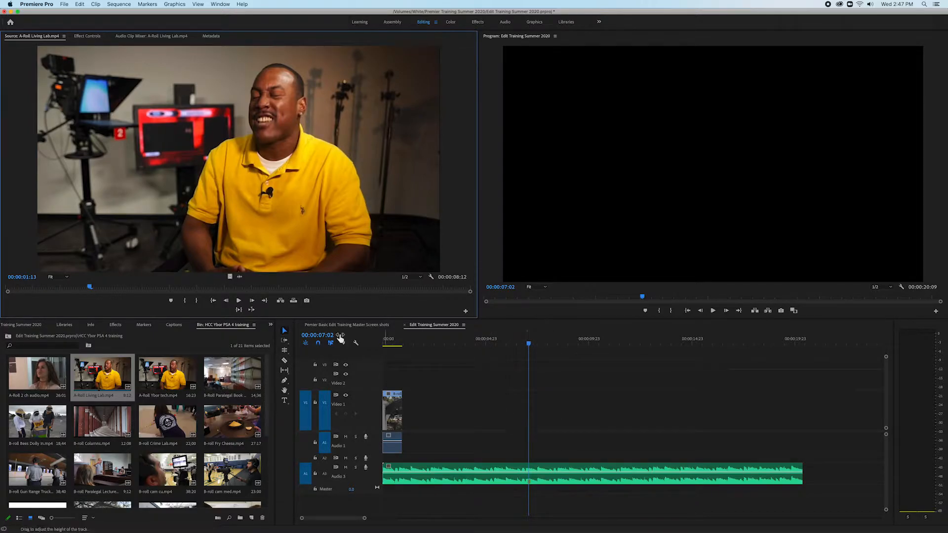
Cue the interview source clip frame by frame to 00:00:02:21 and mark the In point there.
drag(107, 290, 124, 289)
key(space)
key(space)
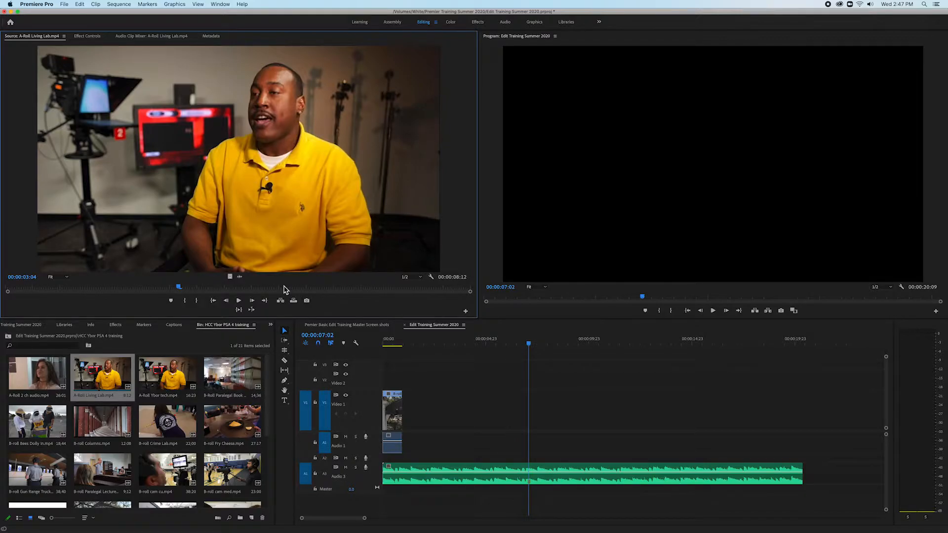
key(Left)
key(Left)
key(Left)
key(Right)
key(Right)
key(Right)
key(Right)
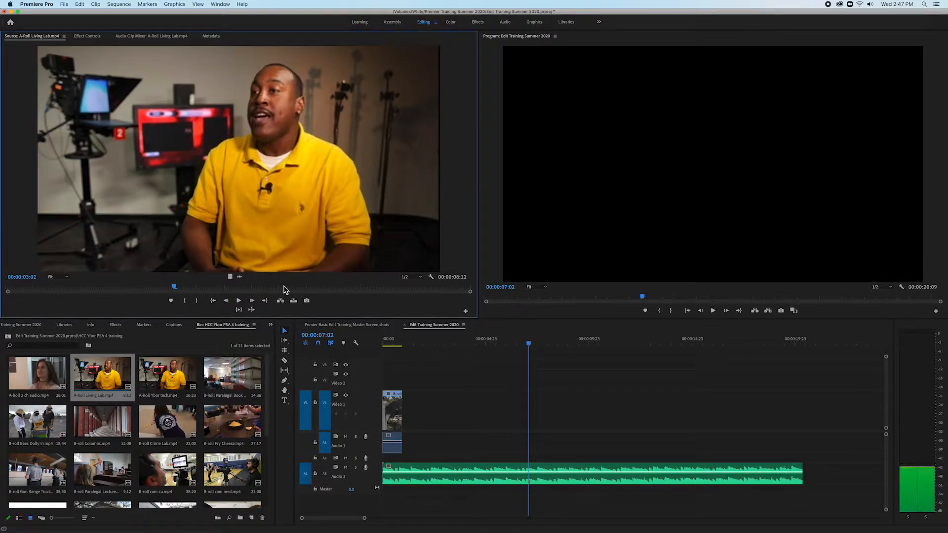
key(Left)
key(Left)
key(Left)
key(Left)
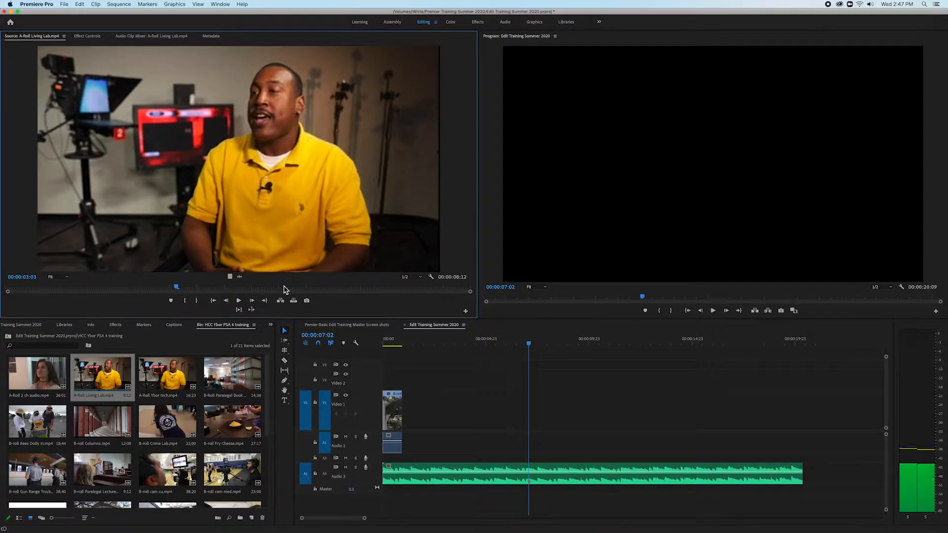
key(Left)
key(Left)
key(Left)
key(Left)
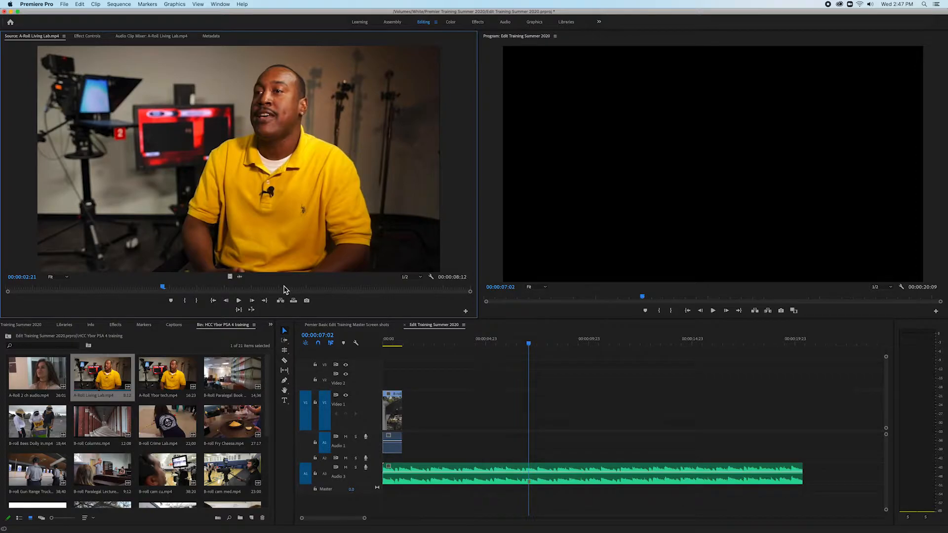
key(i)
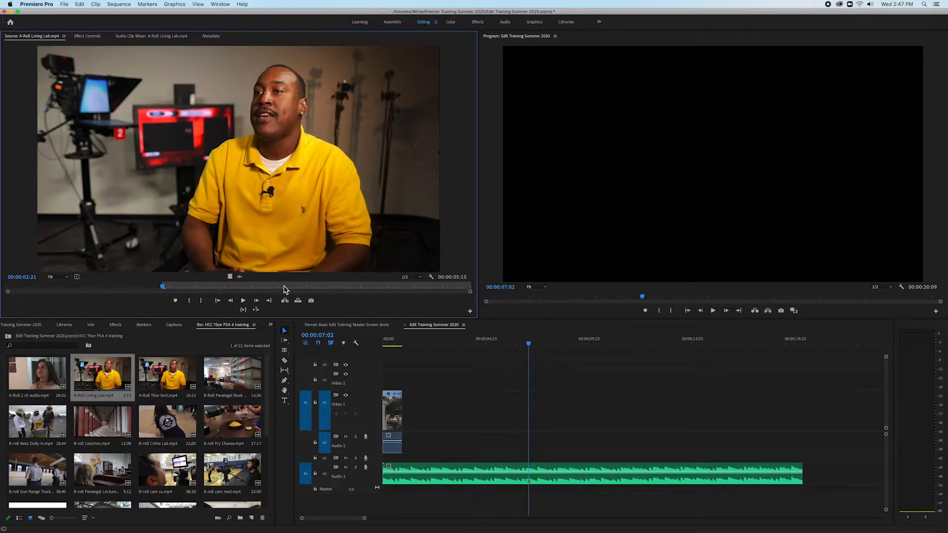
Play the interview source clip to the end of the line and mark the Out point at 00:00:06:09.
key(space)
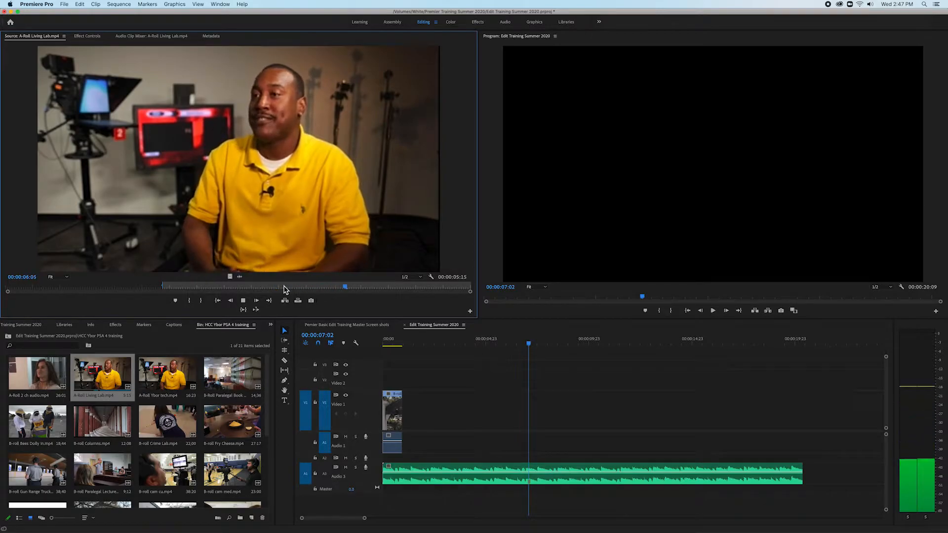
key(space)
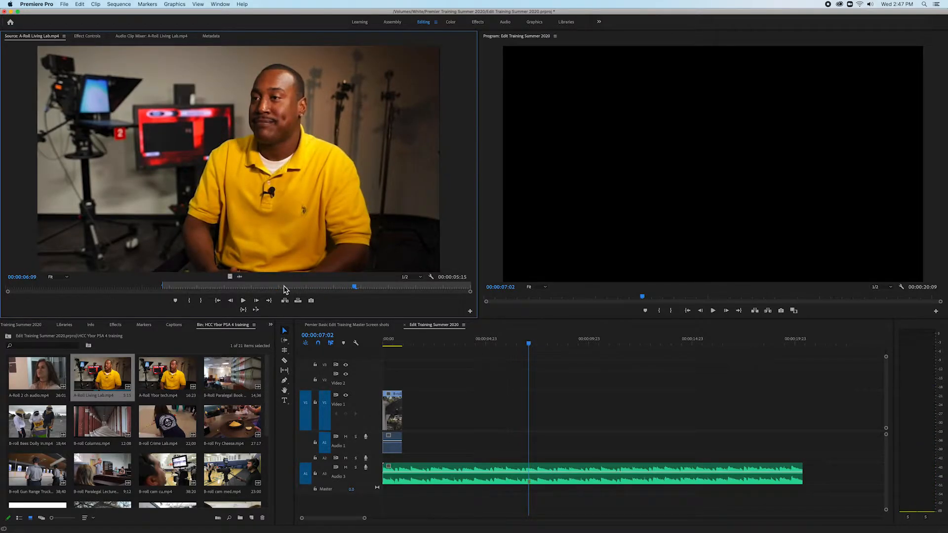
key(o)
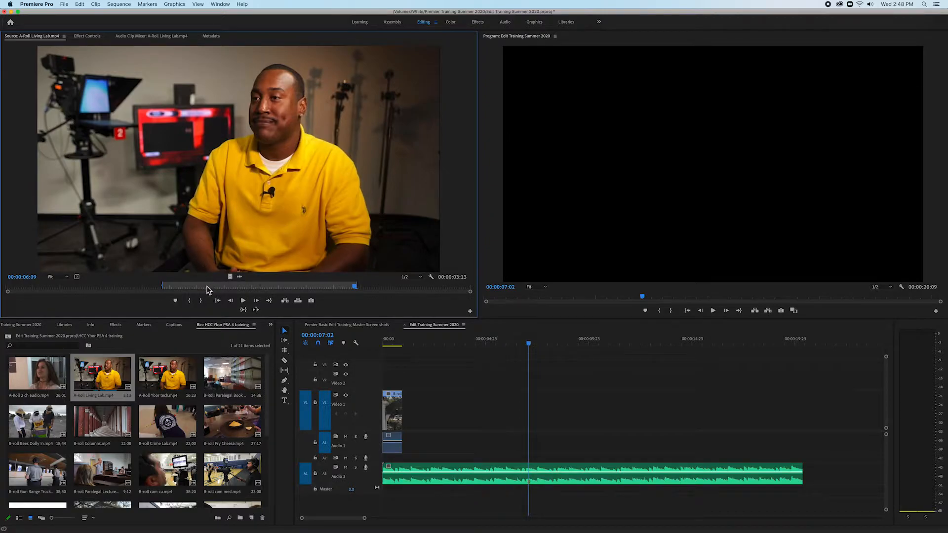
Patch the source audio to track A1 and overwrite the marked interview into the sequence at the playhead.
click(244, 310)
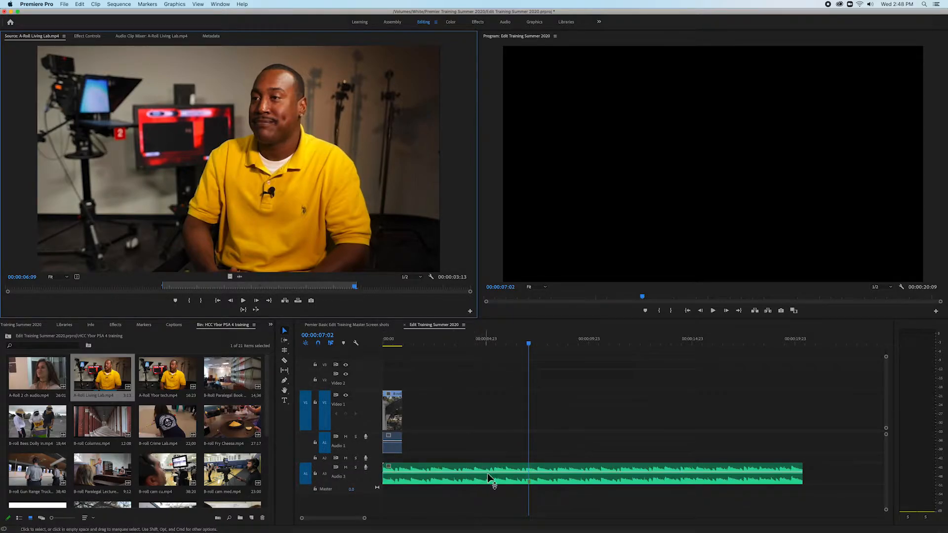
click(305, 450)
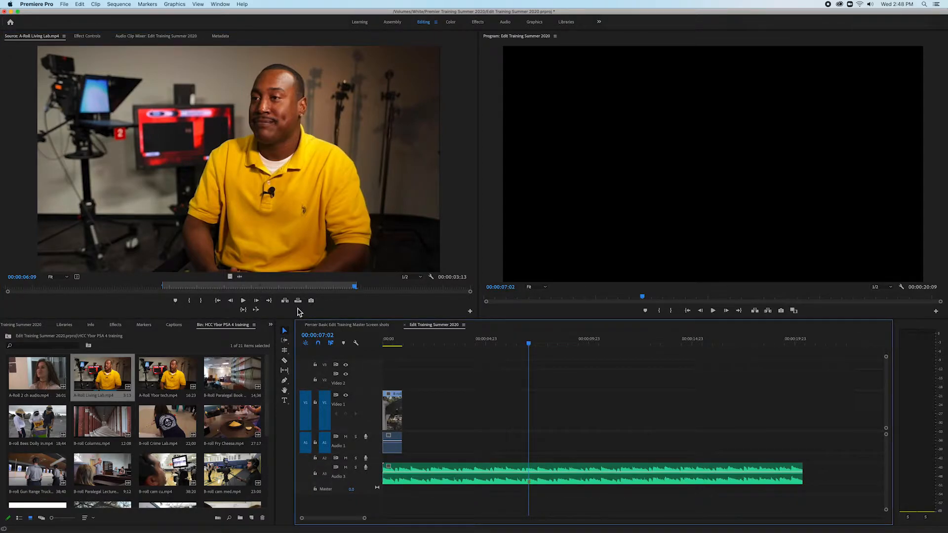
click(298, 300)
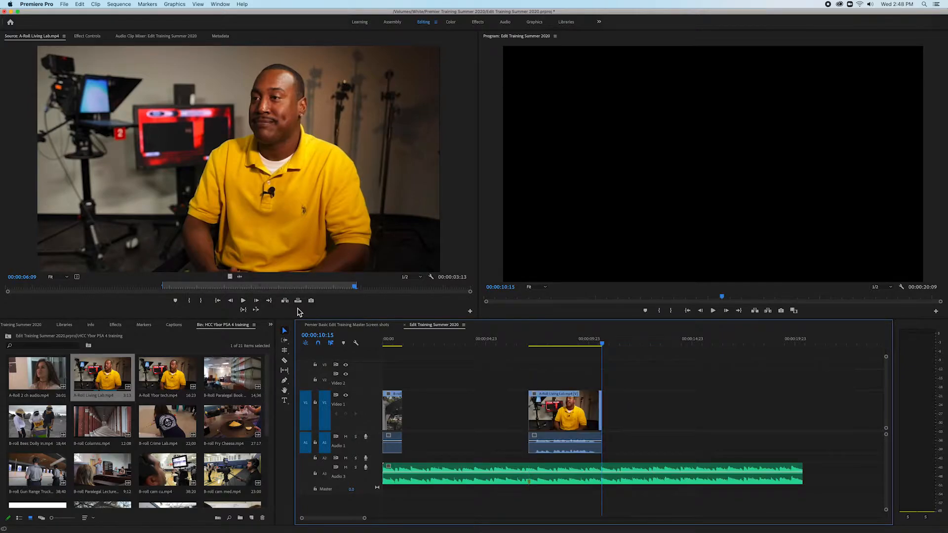
Play the sequence from just before the interview clip to hear the voice against the music.
drag(592, 339, 500, 341)
key(space)
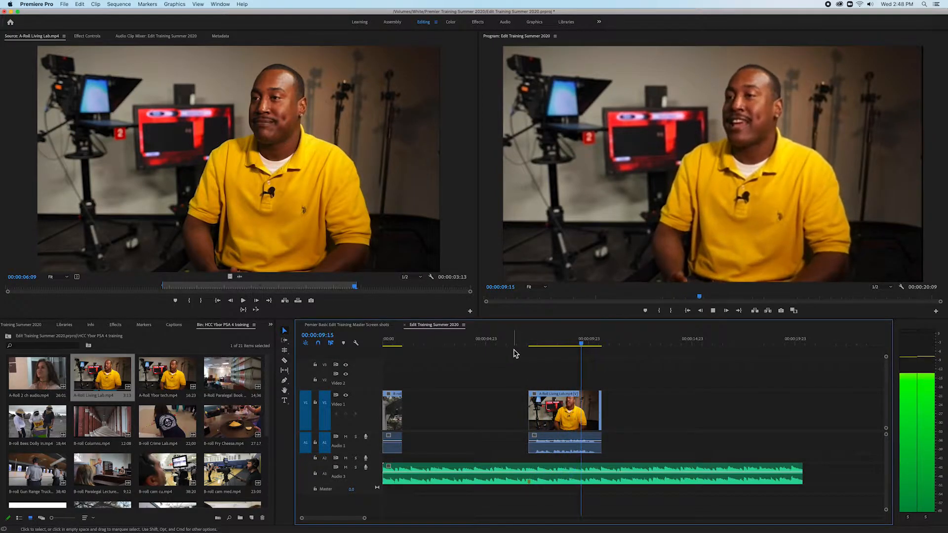
key(space)
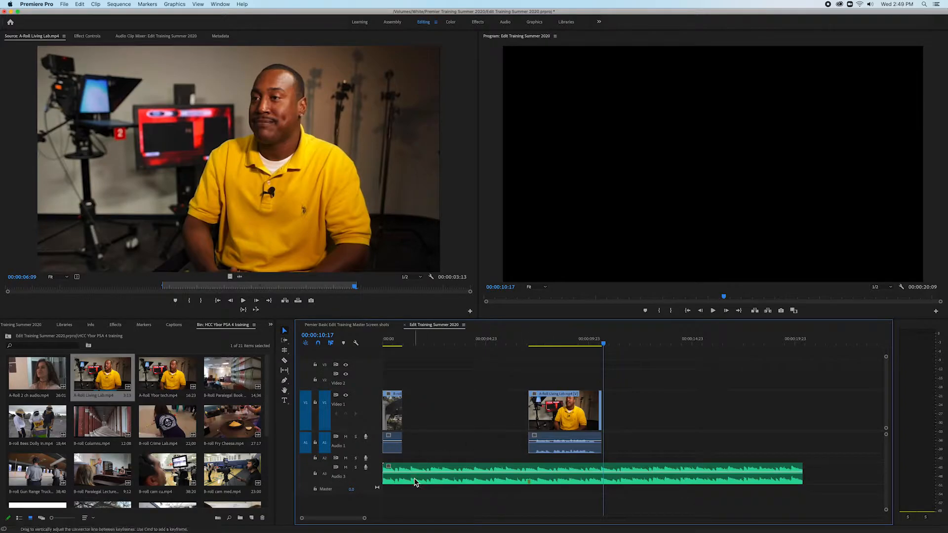
Mute the music track Audio 3 and play the interview clip in the sequence to check its voice level alone.
click(346, 468)
drag(605, 348, 523, 359)
key(space)
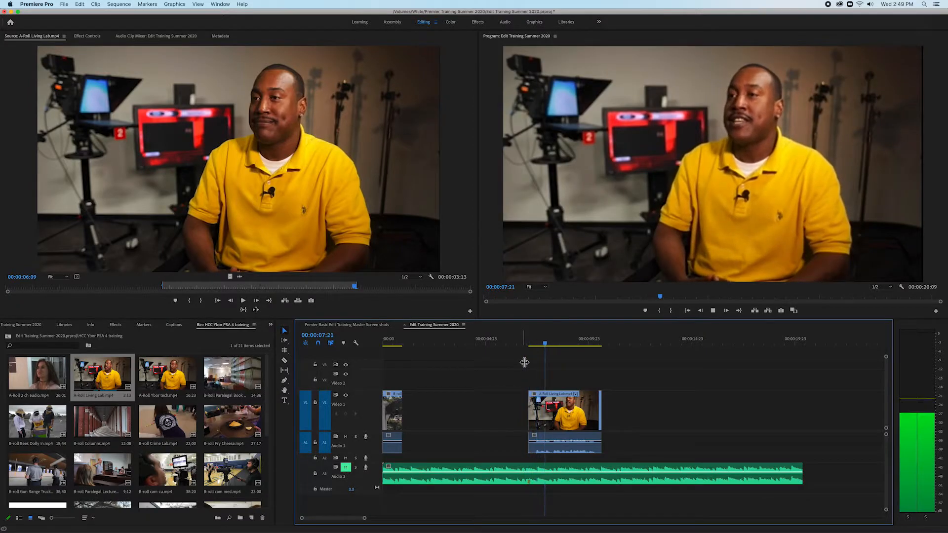
key(space)
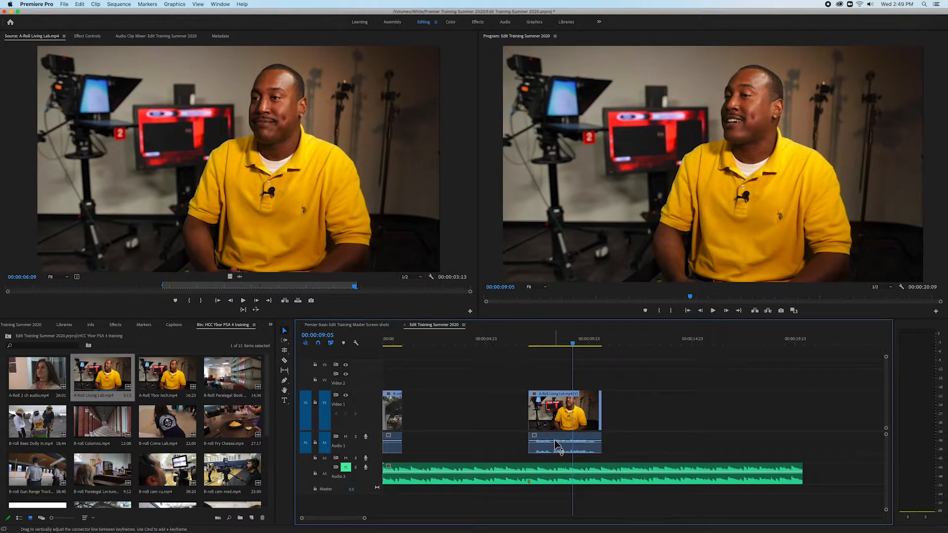
Raise the volume level of the interview clip's audio on Audio 1.
drag(555, 440, 556, 435)
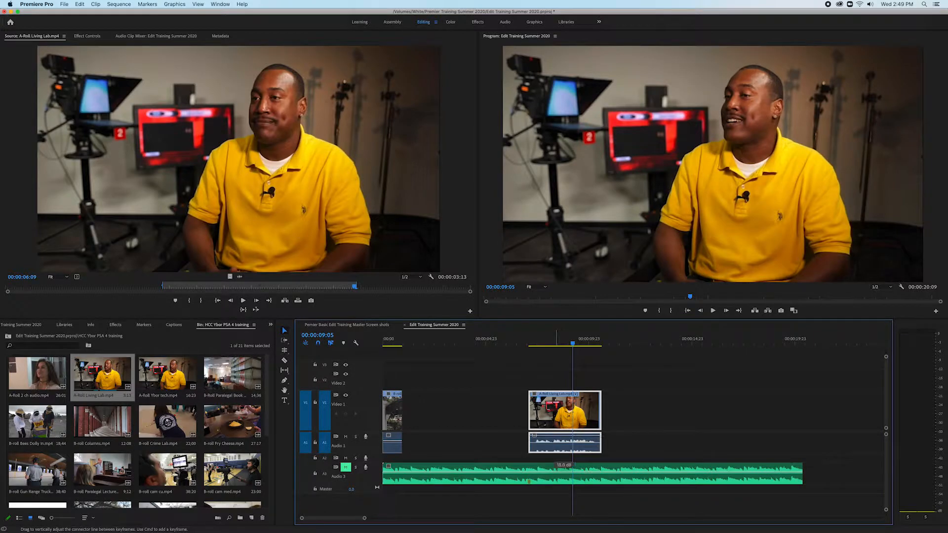
click(573, 343)
drag(573, 343, 546, 344)
drag(555, 437, 556, 474)
Play the interview clip twice with the music muted and check the voice level on the audio meters.
drag(548, 344, 531, 350)
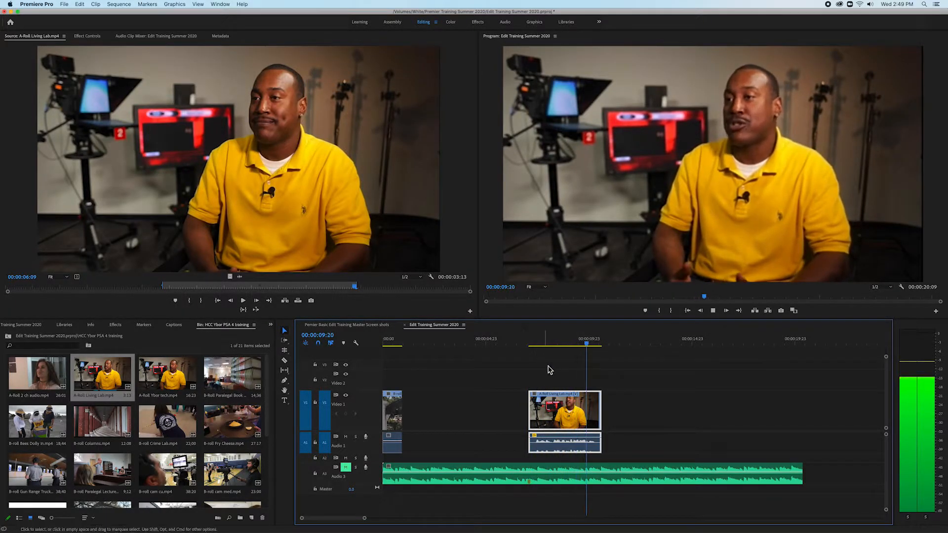
key(space)
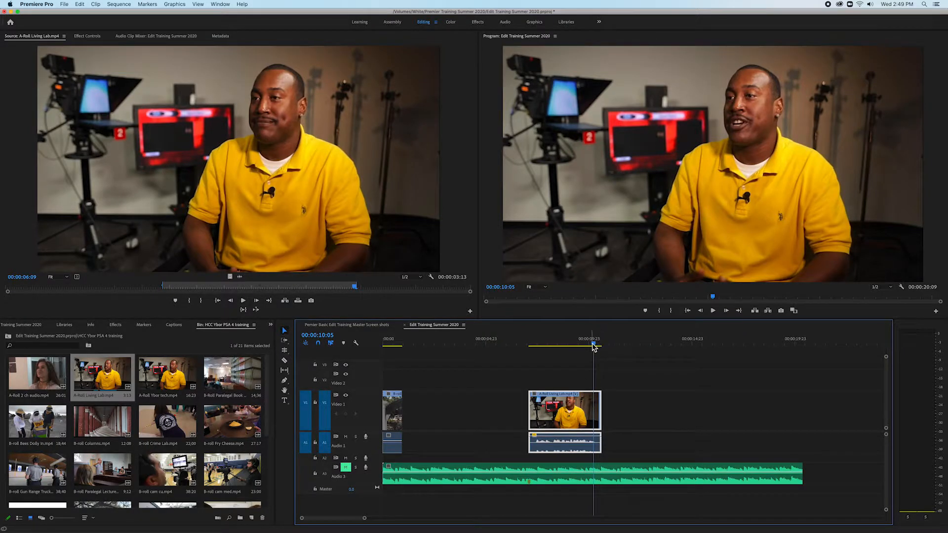
click(541, 345)
key(space)
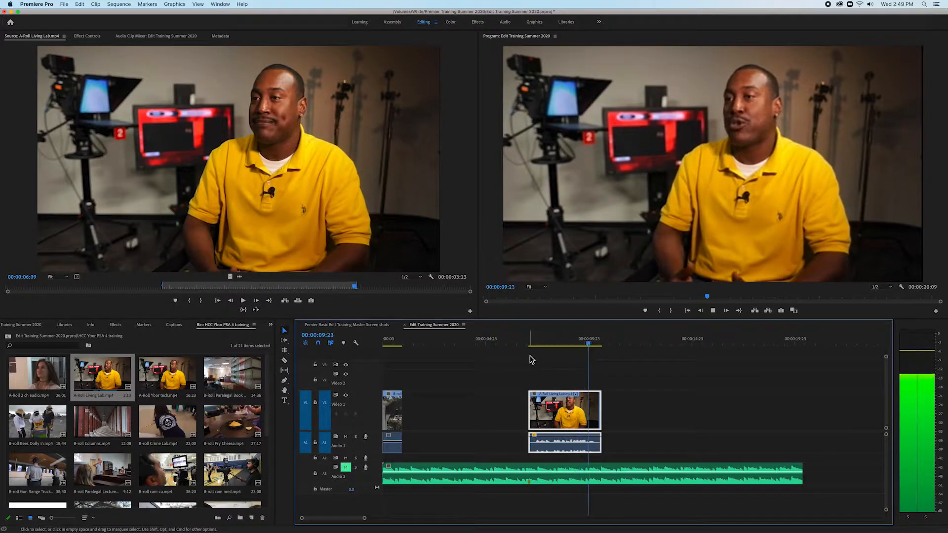
key(space)
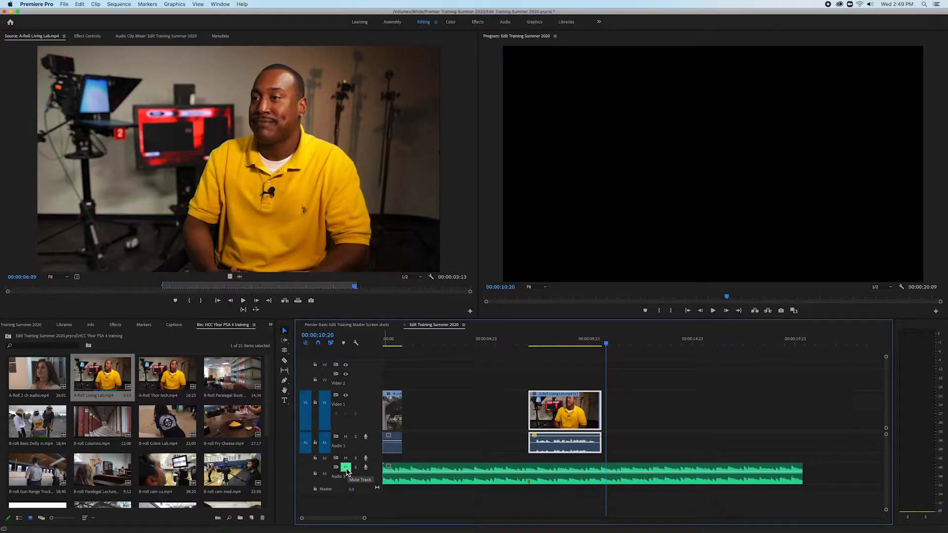
Unmute Audio 3 and play the interview clip together with the music to judge the mix.
drag(597, 342, 514, 376)
key(space)
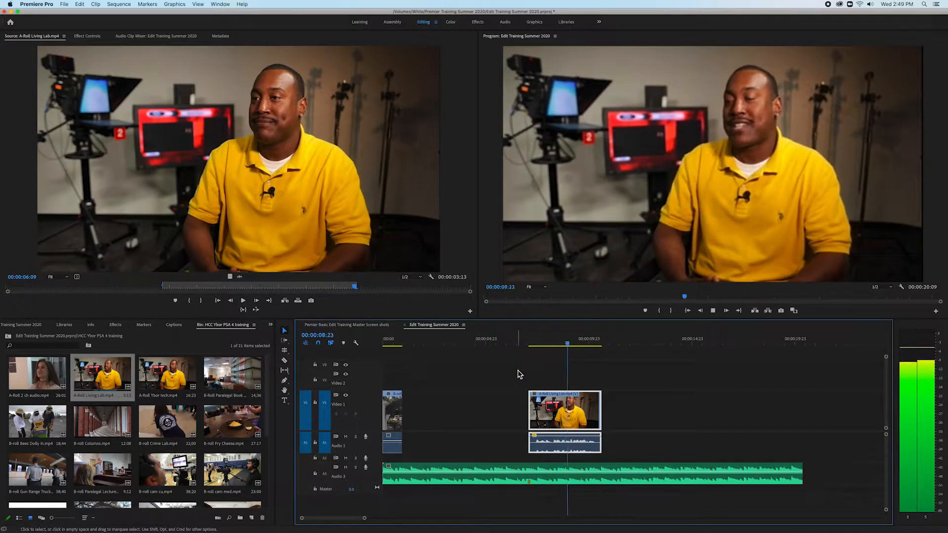
key(space)
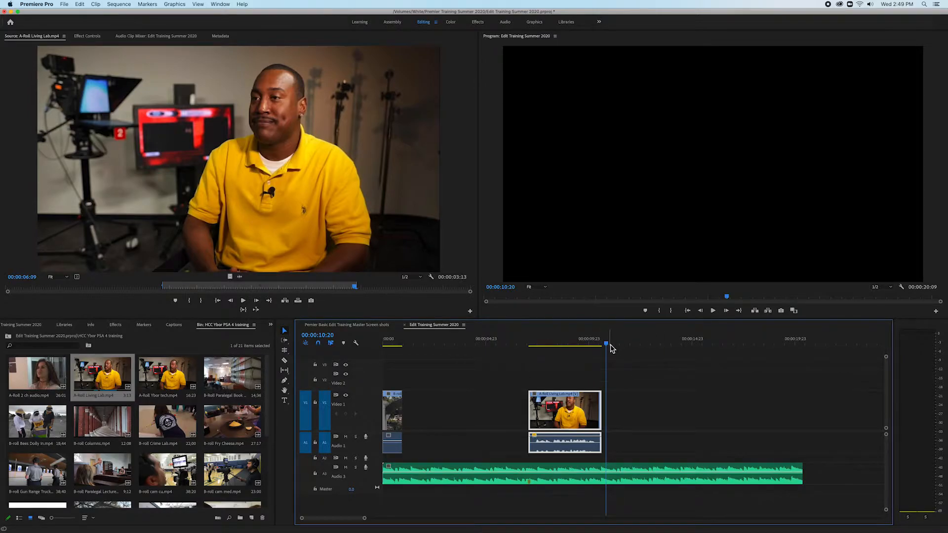
Move the playhead back to 00:00:03:06, ahead of the interview clip, and play the music leading up to it.
drag(606, 346, 543, 362)
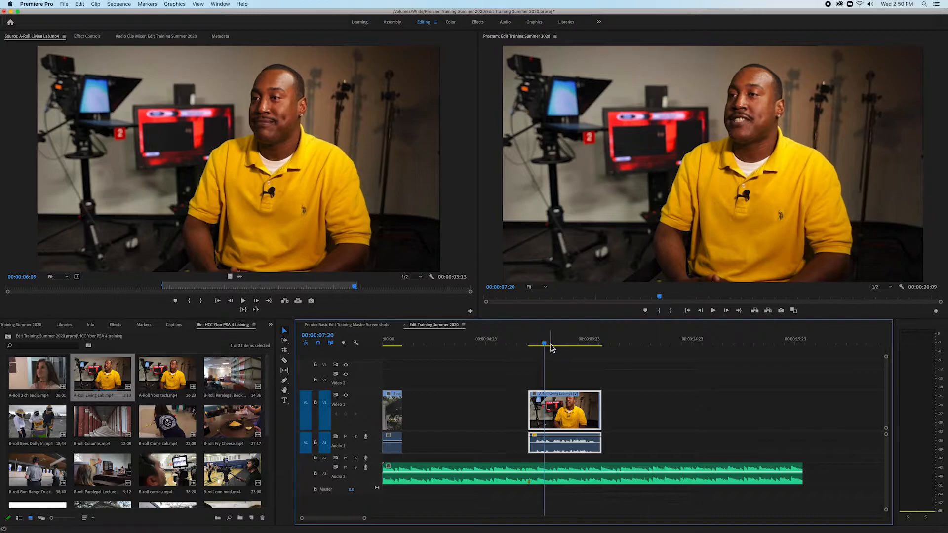
drag(543, 345, 450, 375)
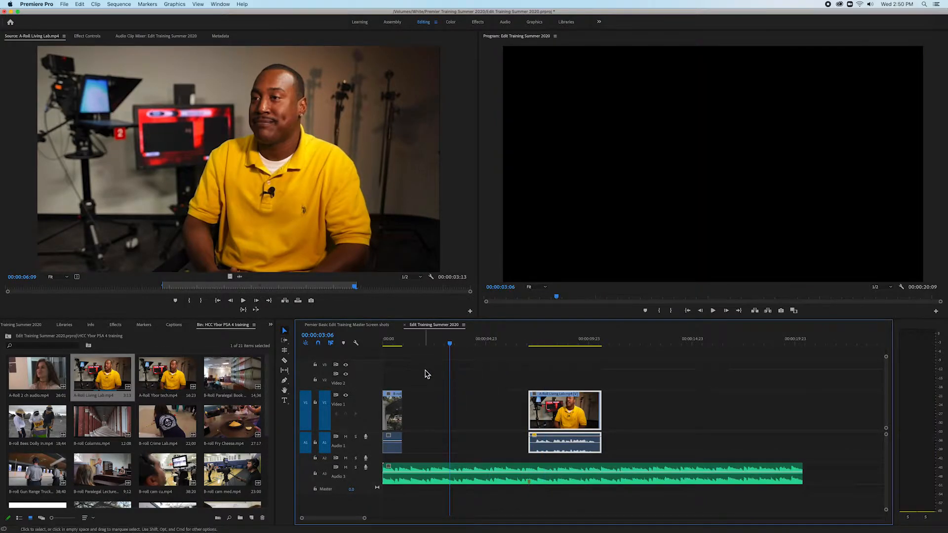
key(space)
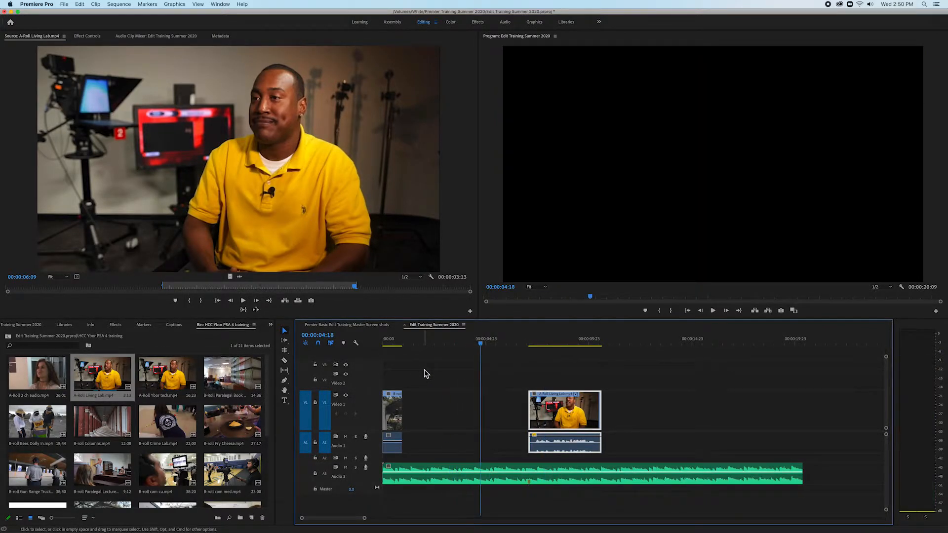
Play the music up to the start of the interview clip and place the playhead at 00:00:06:15, just ahead of the clip.
key(space)
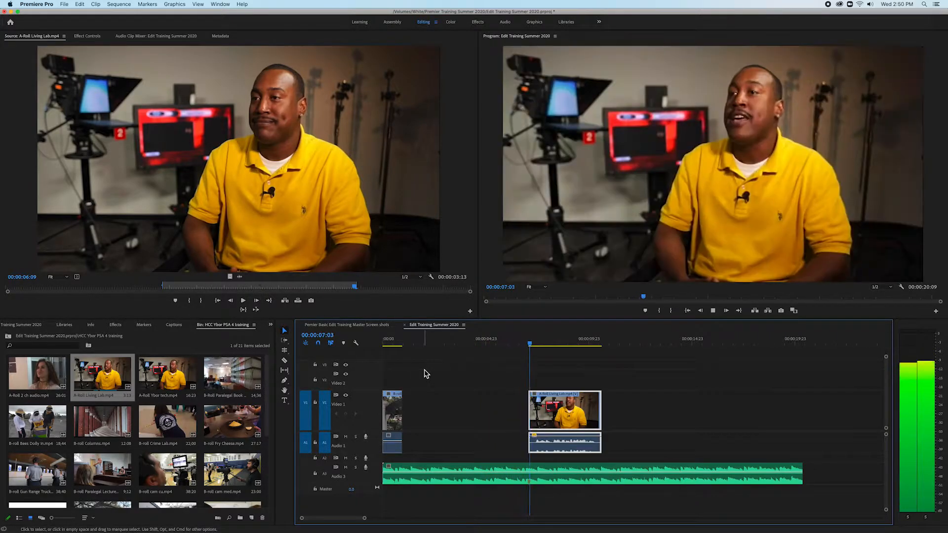
key(space)
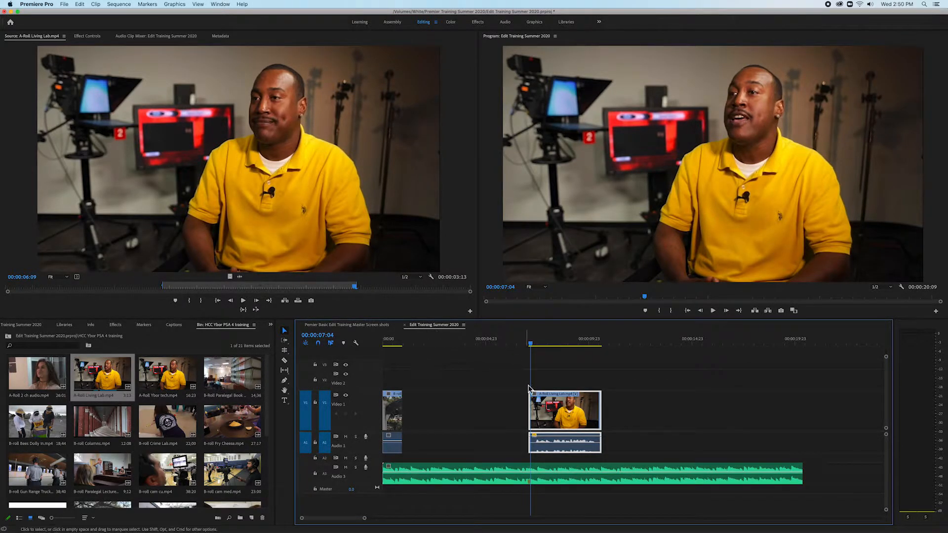
drag(530, 342, 527, 508)
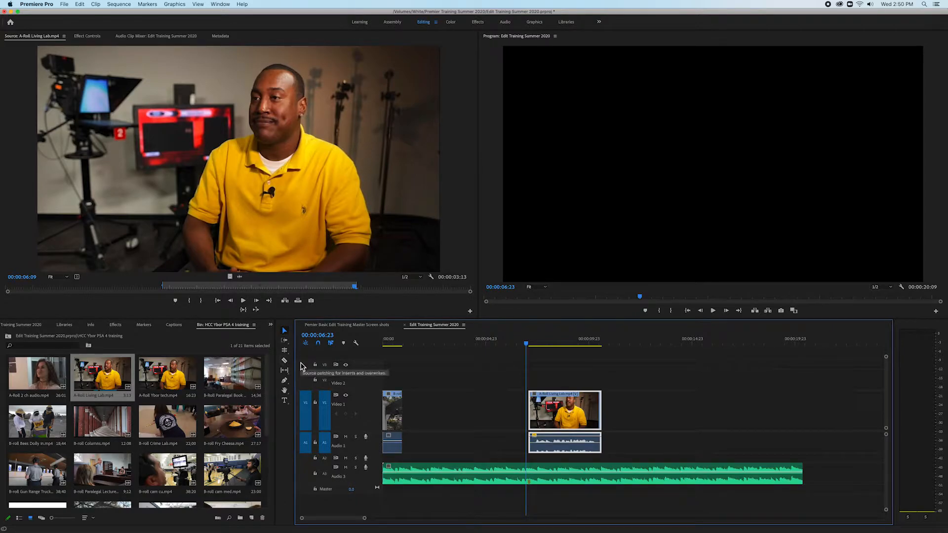
drag(526, 348, 521, 351)
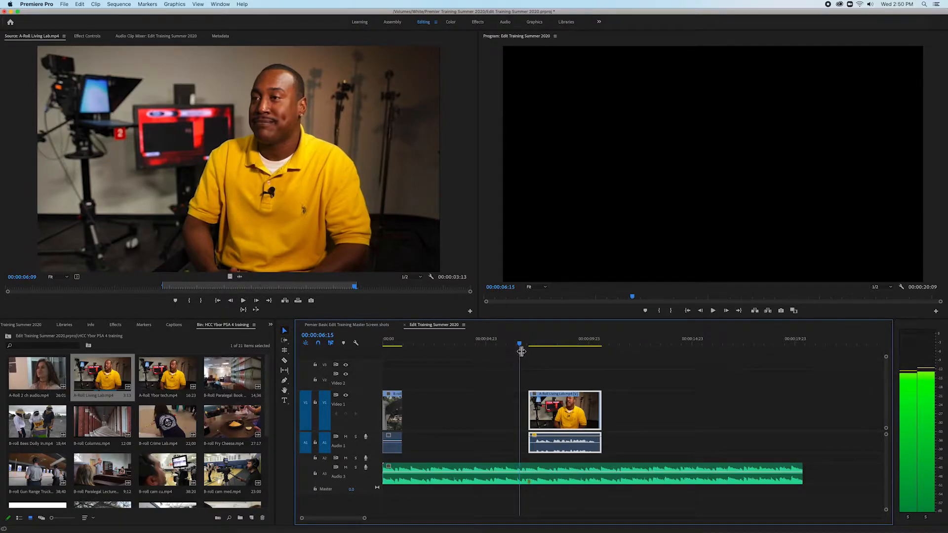
Add four volume keyframes to the Audio 3 music, two around each end of the interview clip, and lower the level between them.
click(519, 471)
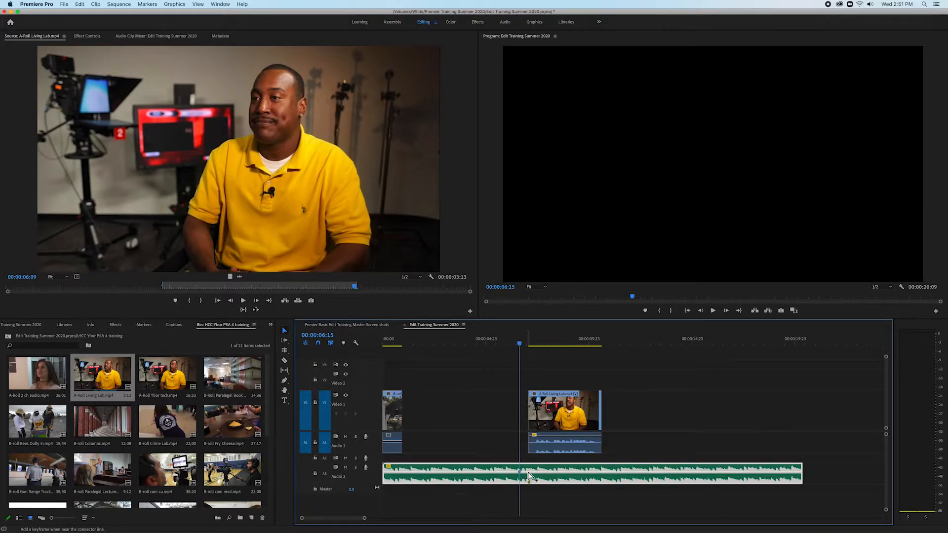
click(528, 471)
click(603, 472)
click(610, 472)
drag(561, 471, 562, 481)
Play the sequence from just before the interview clip until past its end to hear the lowered music.
drag(520, 345, 502, 353)
key(space)
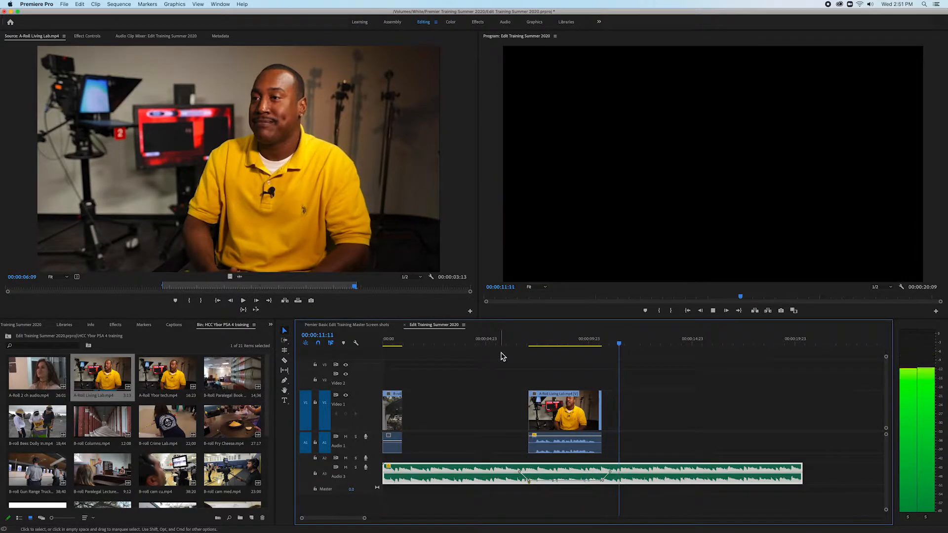
key(space)
Lengthen the music's fades by moving its first volume keyframe earlier and its last one later, away from the interview clip.
click(520, 472)
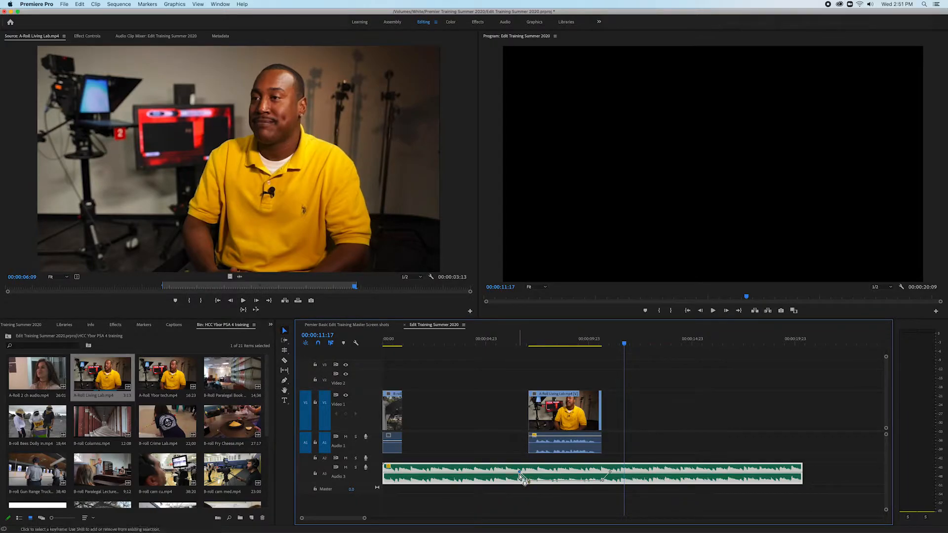
mouse_move(520, 472)
mouse_down()
mouse_move(529, 482)
mouse_move(513, 477)
mouse_up()
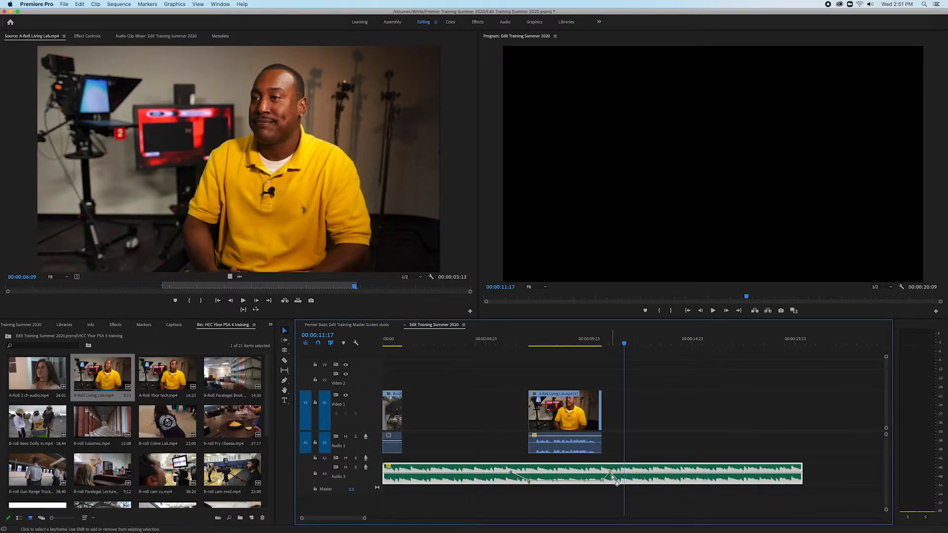
drag(610, 475, 618, 470)
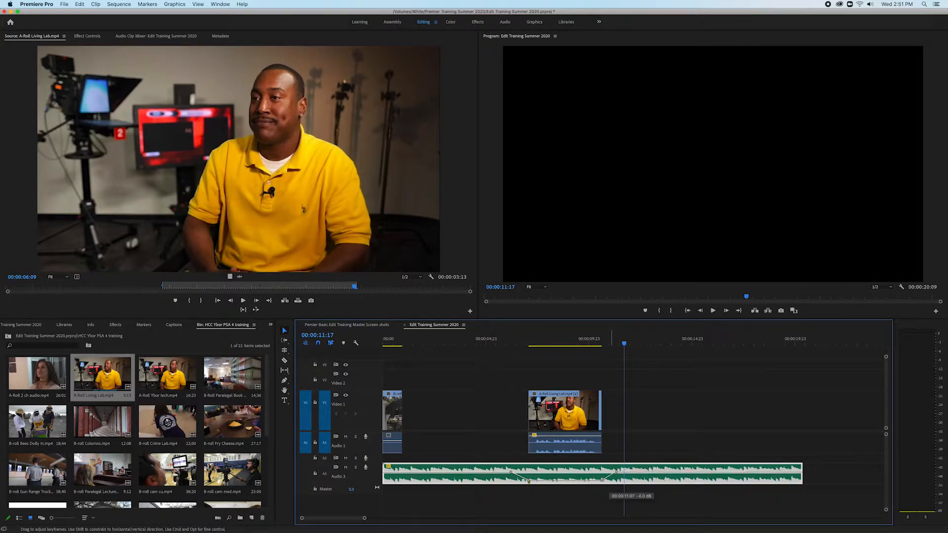
drag(618, 469, 618, 470)
Play the interview section twice from ahead of the clip to judge the longer music fades against the voice.
drag(622, 342, 499, 378)
key(space)
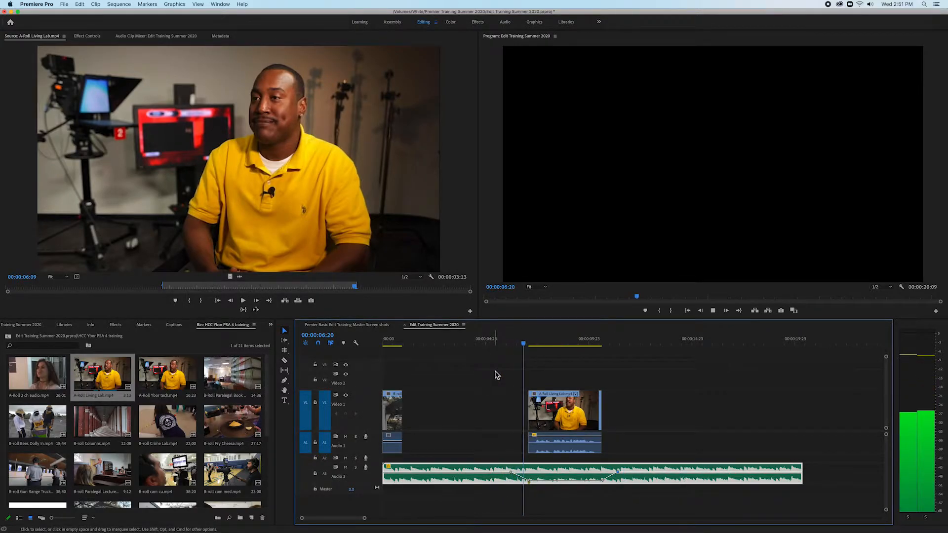
key(space)
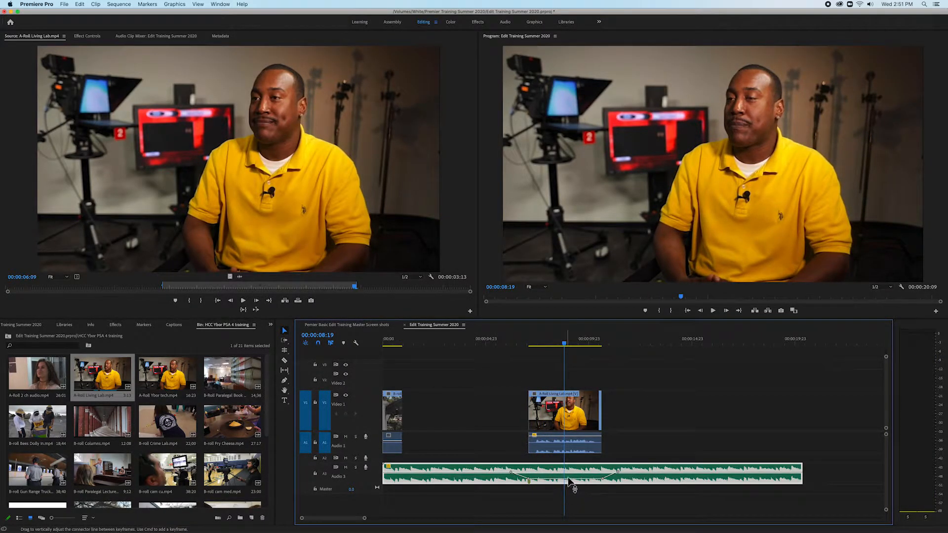
drag(564, 347, 446, 344)
key(space)
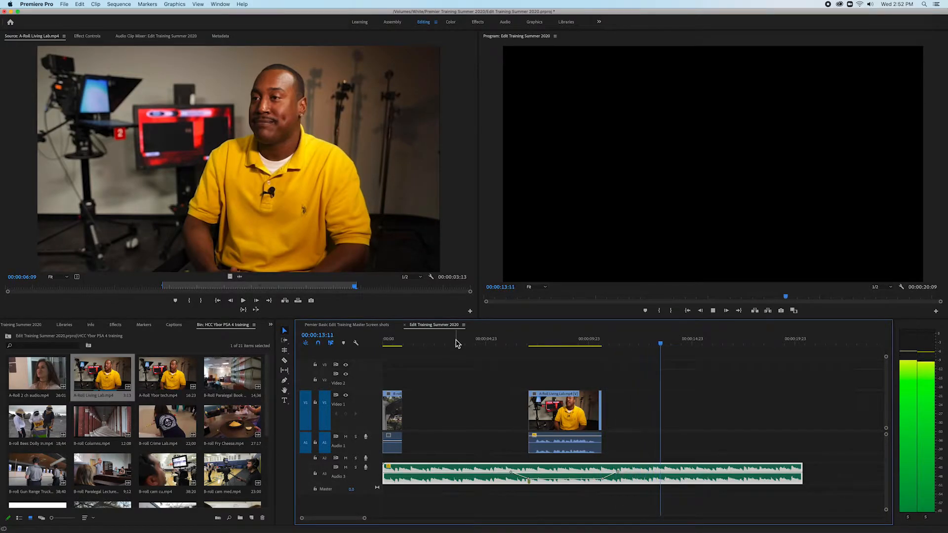
key(space)
Raise the lowered section of the Audio 3 music under the interview clip in two small increments, playing the section in between.
drag(552, 481, 553, 479)
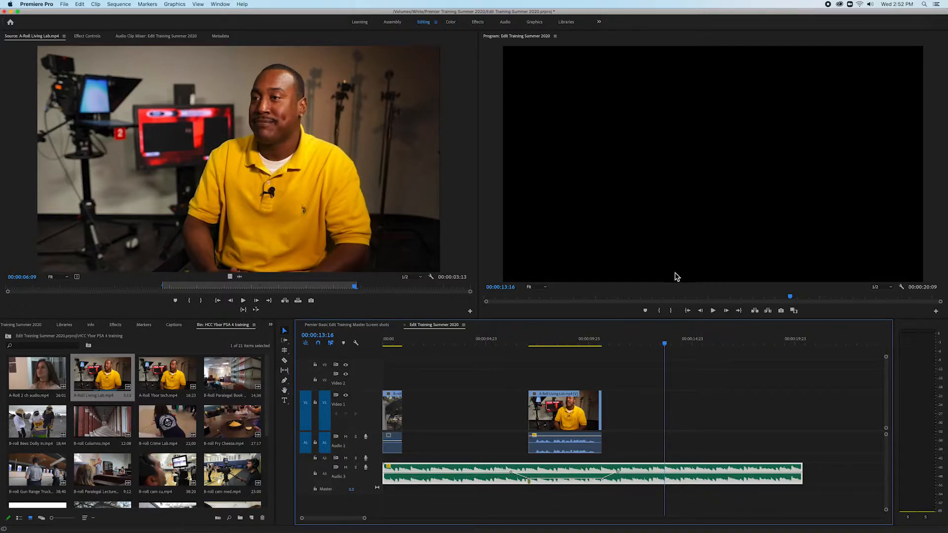
drag(666, 344, 485, 344)
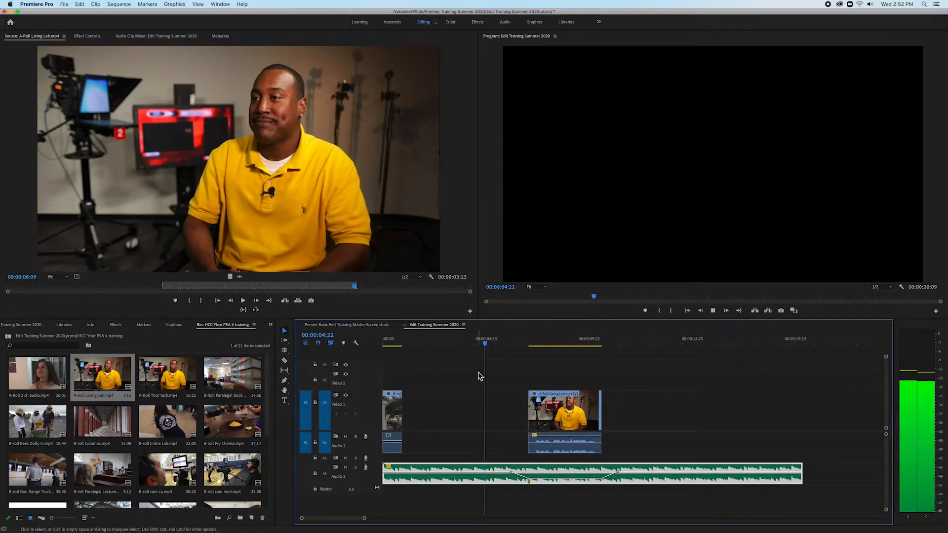
key(space)
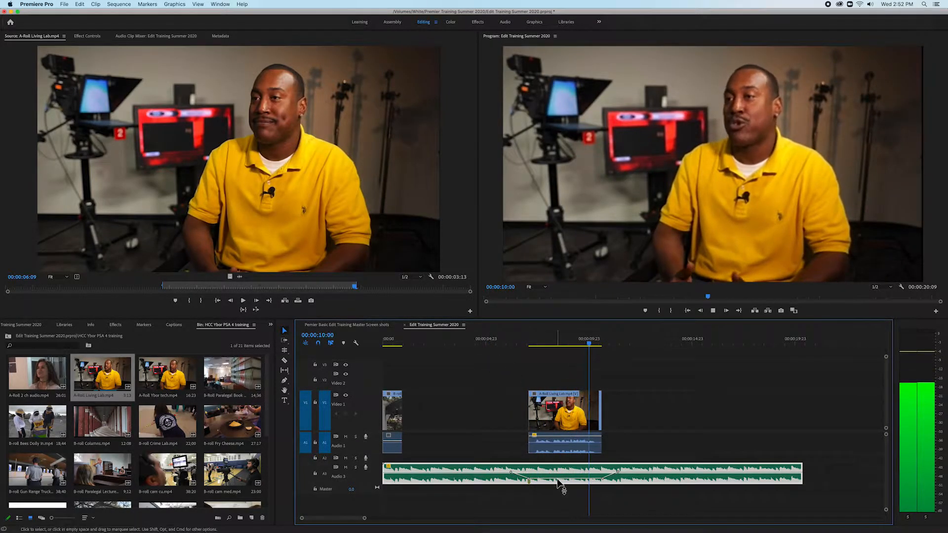
mouse_move(559, 479)
mouse_down()
mouse_move(558, 470)
mouse_move(558, 479)
mouse_up()
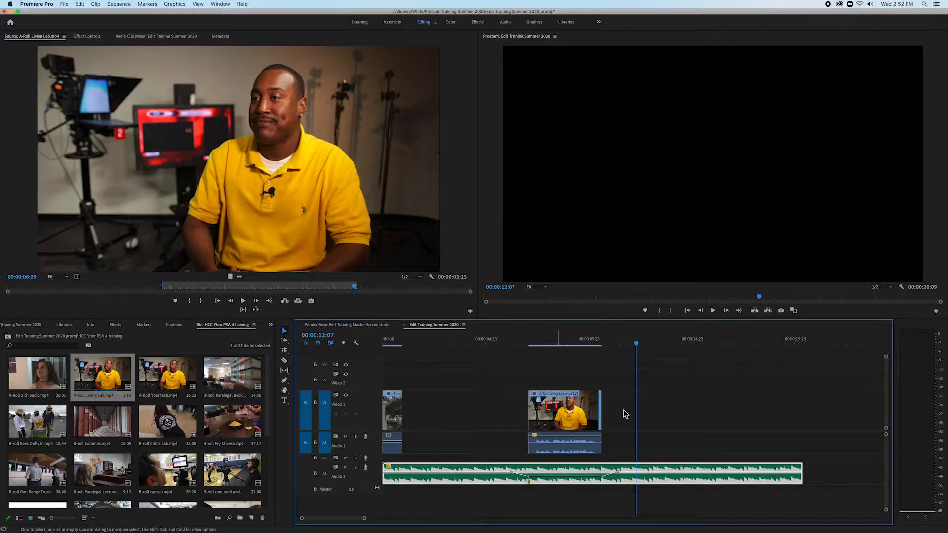
Replay the interview clip with the raised music bed and check the balance between voice and music.
drag(636, 347, 510, 347)
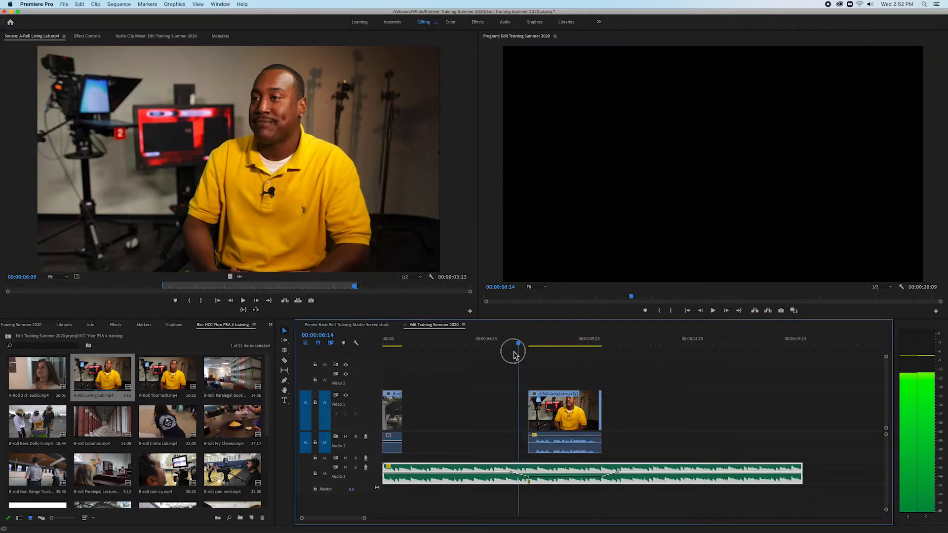
key(space)
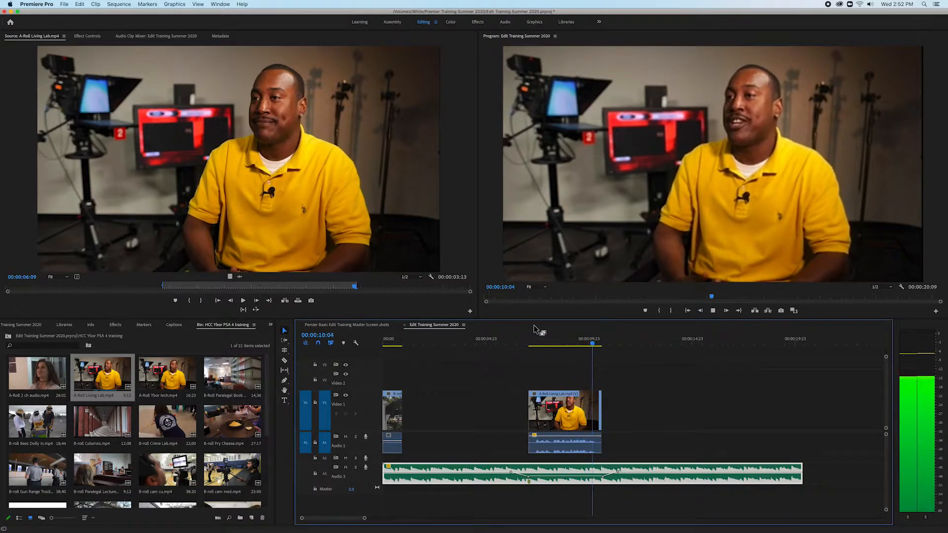
key(space)
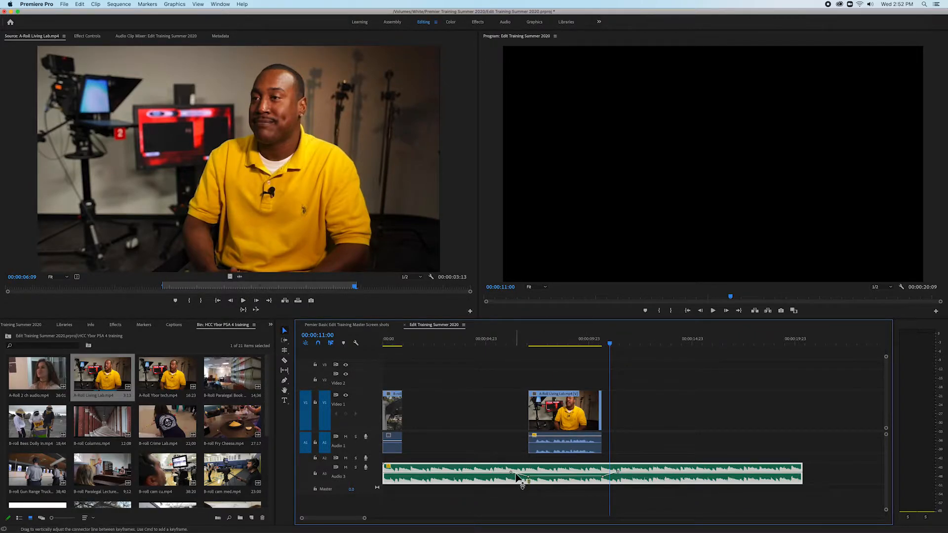
drag(612, 348, 547, 385)
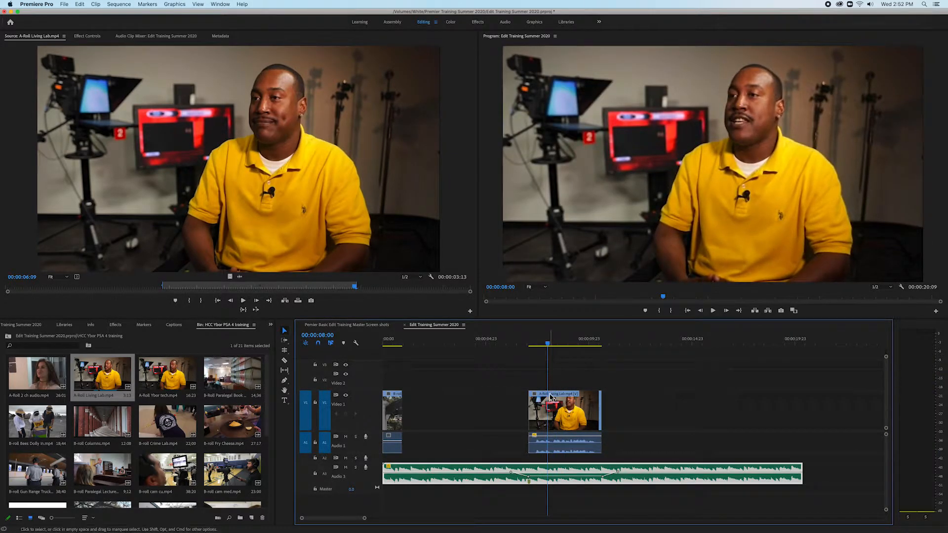
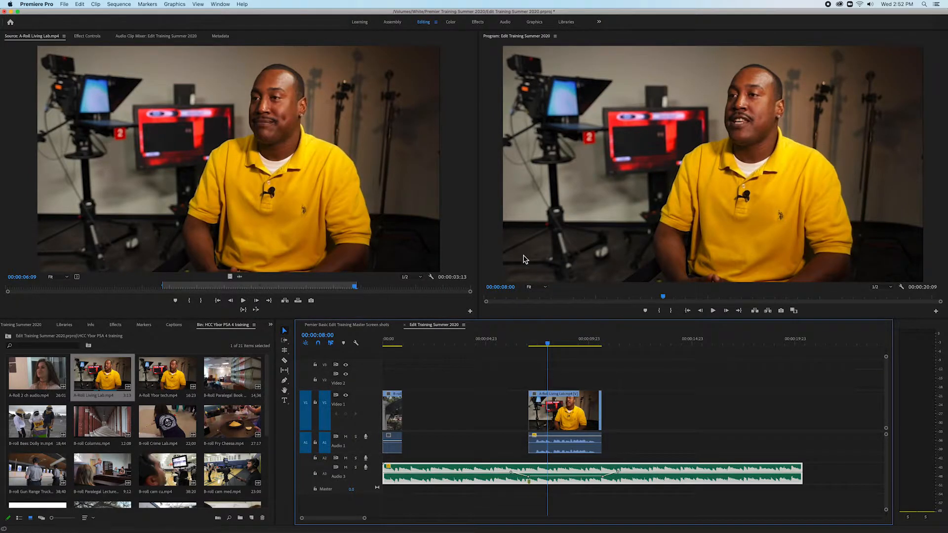
click(545, 344)
drag(545, 345, 540, 347)
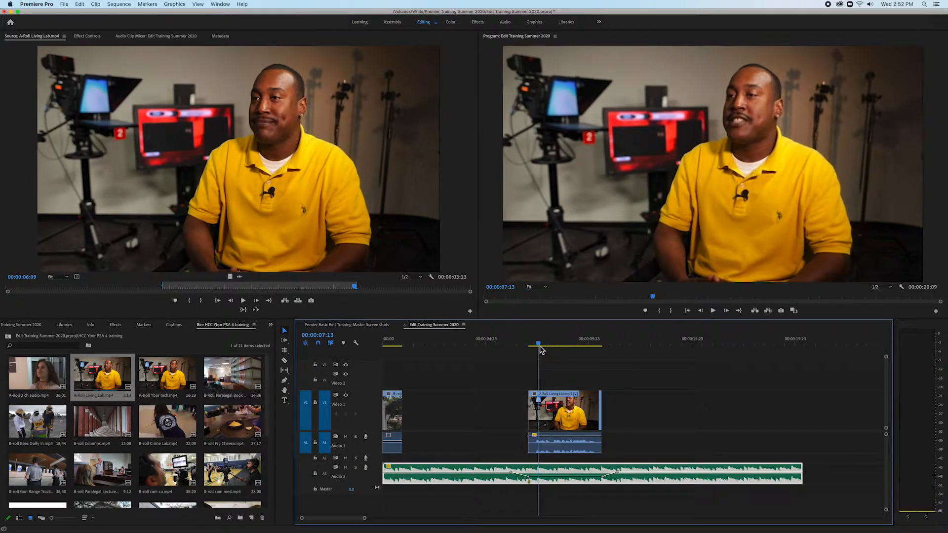
key(space)
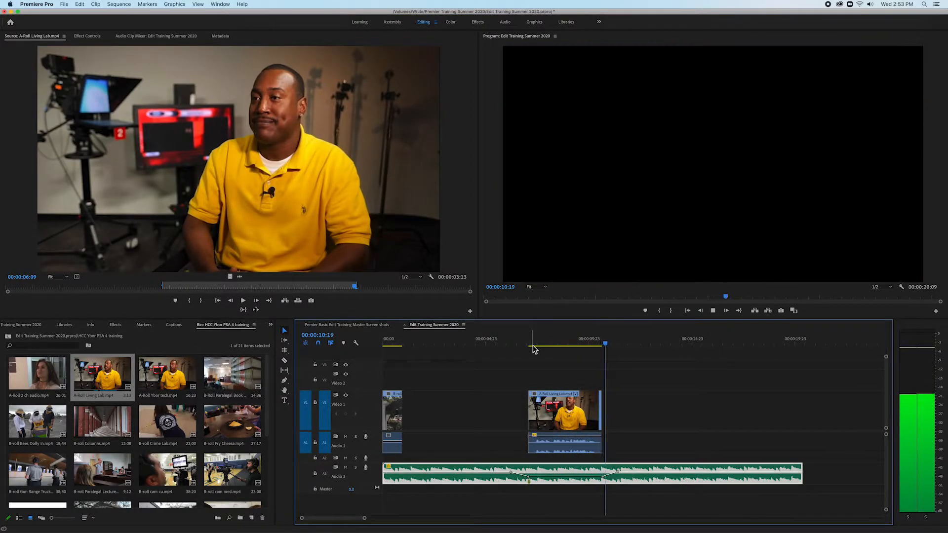
key(space)
Try moving the interview clip earlier on Video 1 and stretching its ends outward, undoing each change.
drag(573, 421, 533, 414)
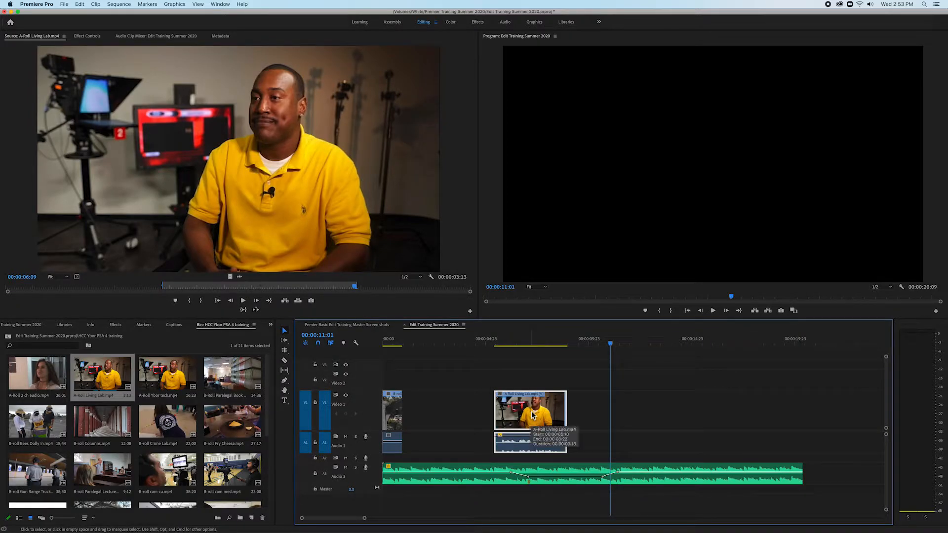
key(super+z)
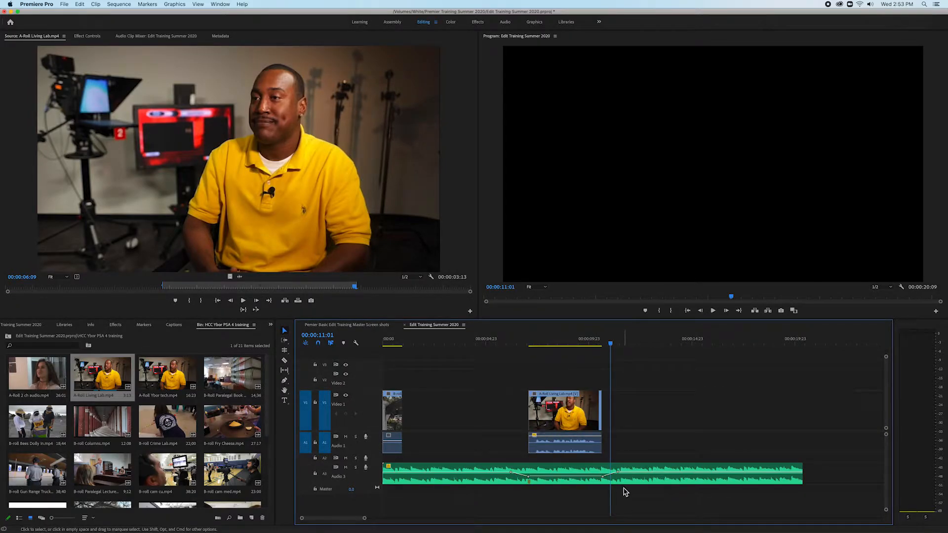
drag(600, 418, 669, 422)
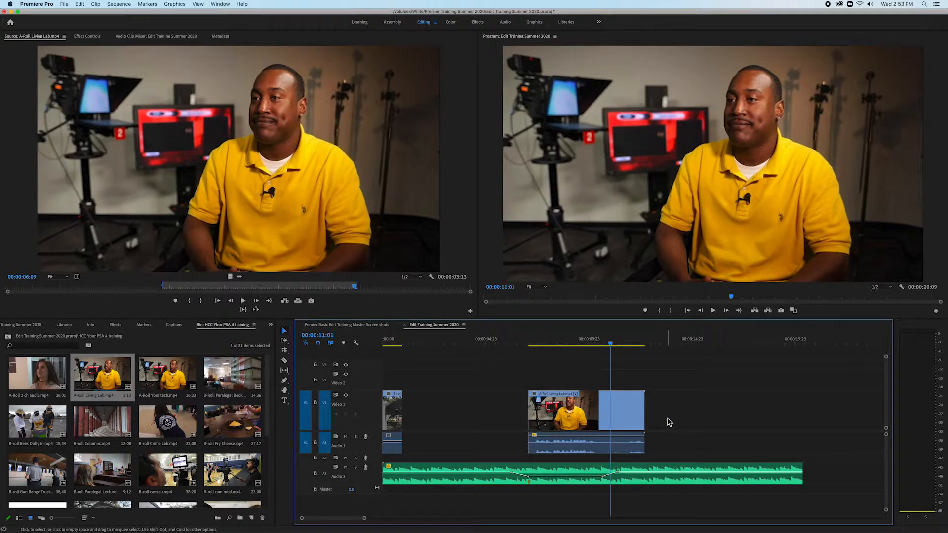
key(super+z)
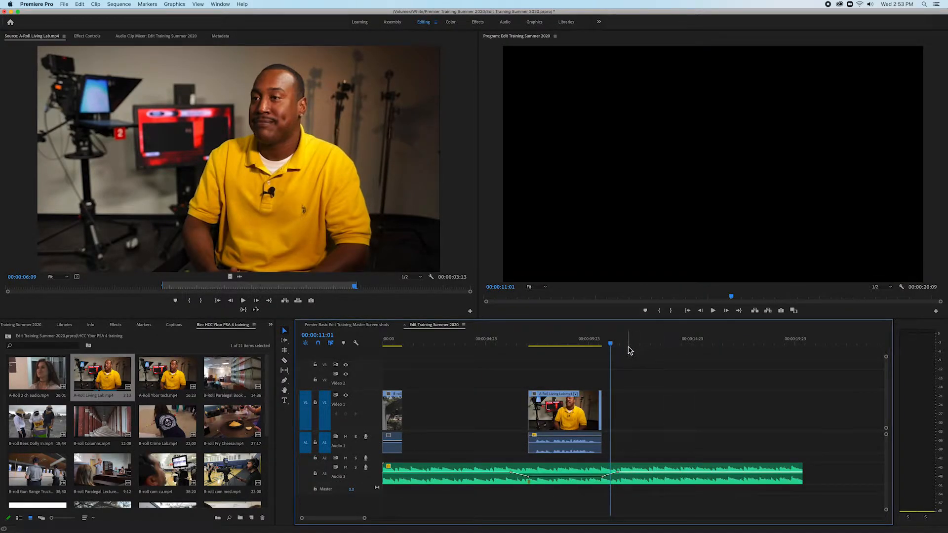
drag(529, 420, 489, 417)
key(super+z)
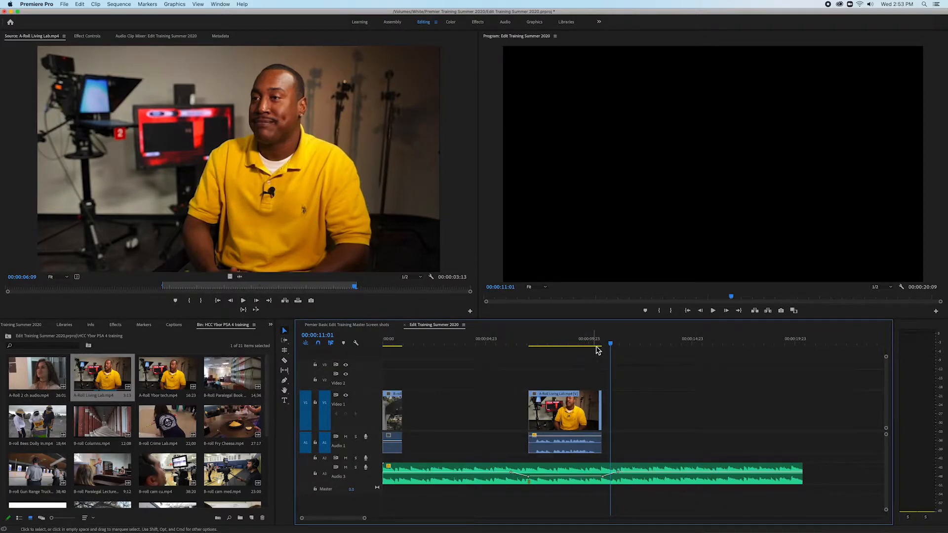
Move the playhead past the interview clip, play the music that follows and park the playhead at 00:00:15:21.
drag(611, 348, 573, 372)
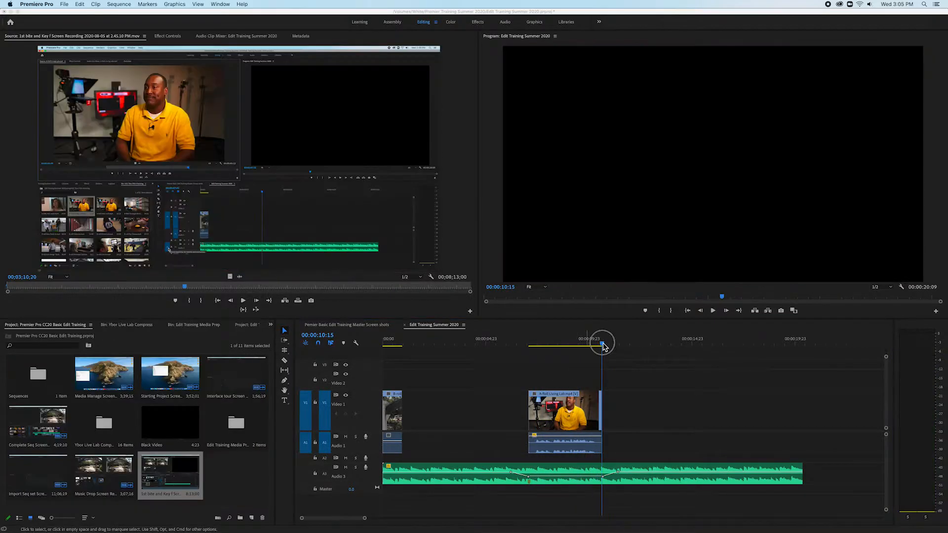
click(603, 345)
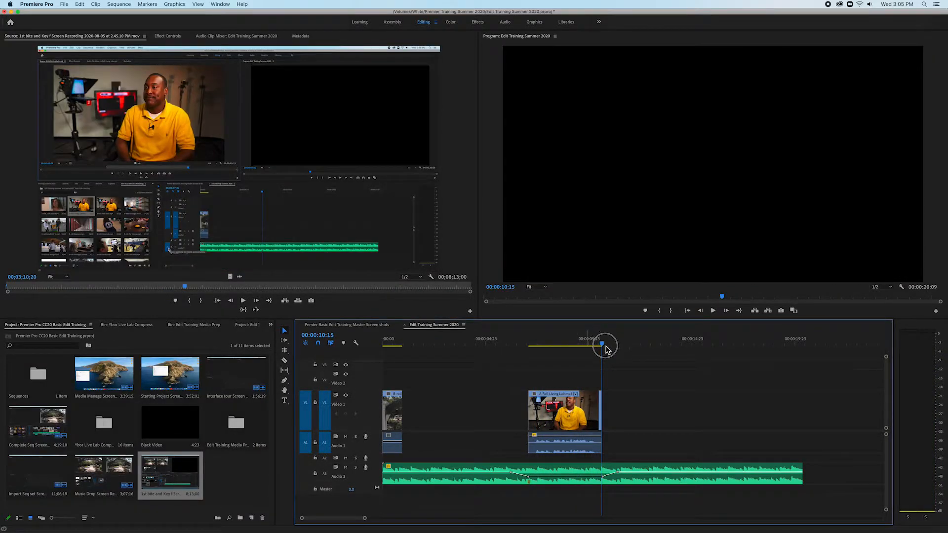
mouse_move(603, 345)
mouse_down()
mouse_move(611, 344)
mouse_move(603, 345)
mouse_up()
drag(606, 347, 676, 354)
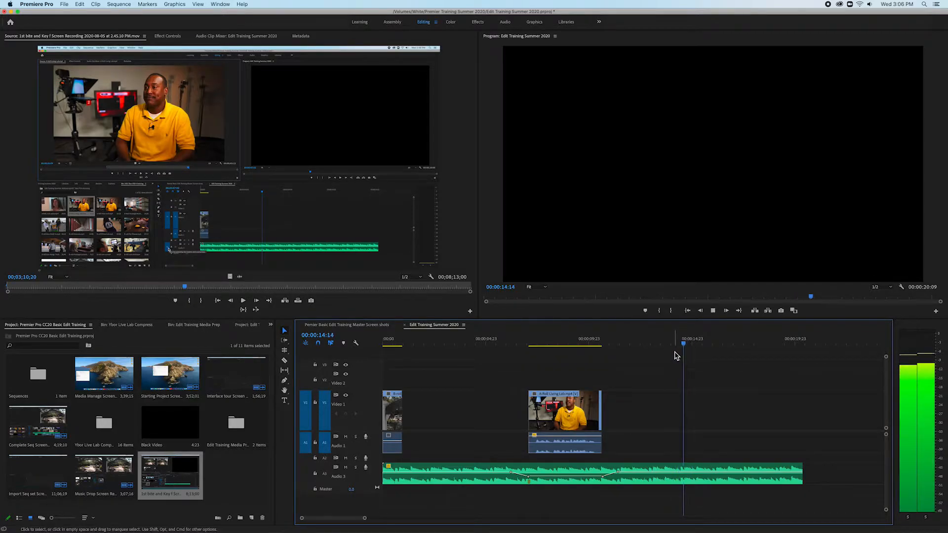
key(space)
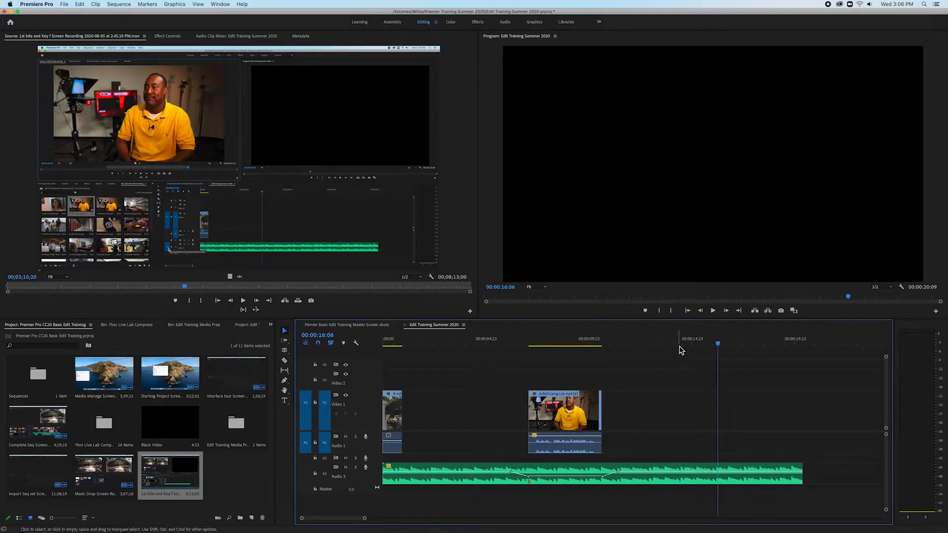
click(716, 346)
drag(716, 347, 710, 347)
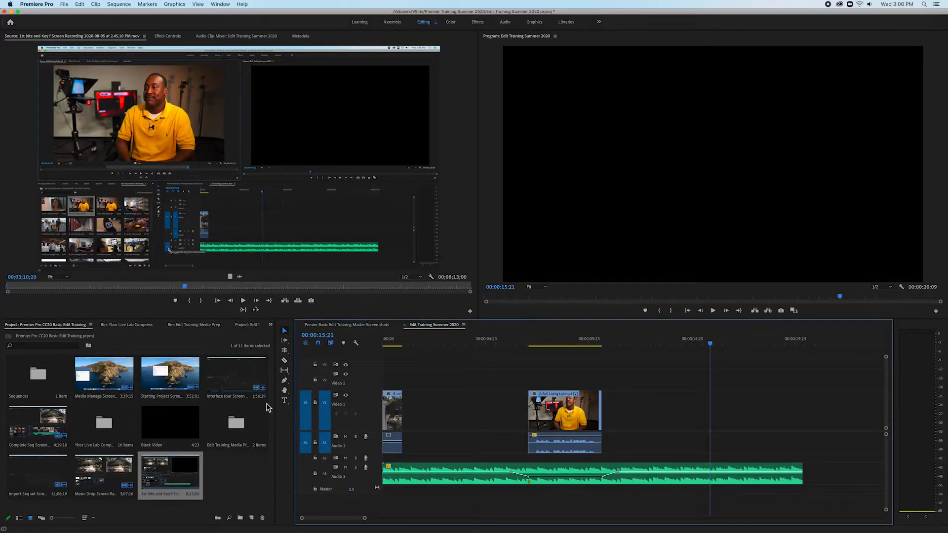
Open the HCC Ybor PSA 4 training bin in the Edit Training Summer 2020 project and load A-Roll Ybor tech.mp4 as source.
click(130, 324)
click(174, 326)
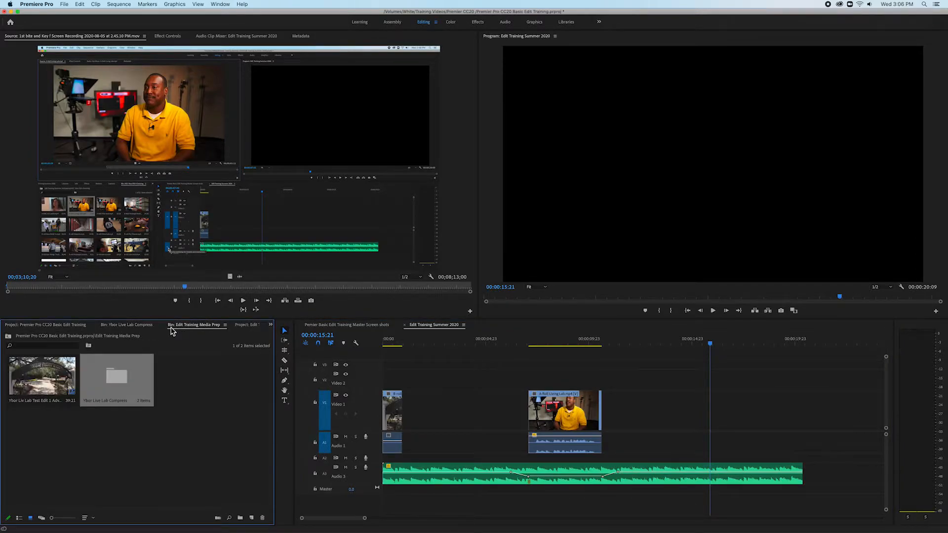
click(57, 325)
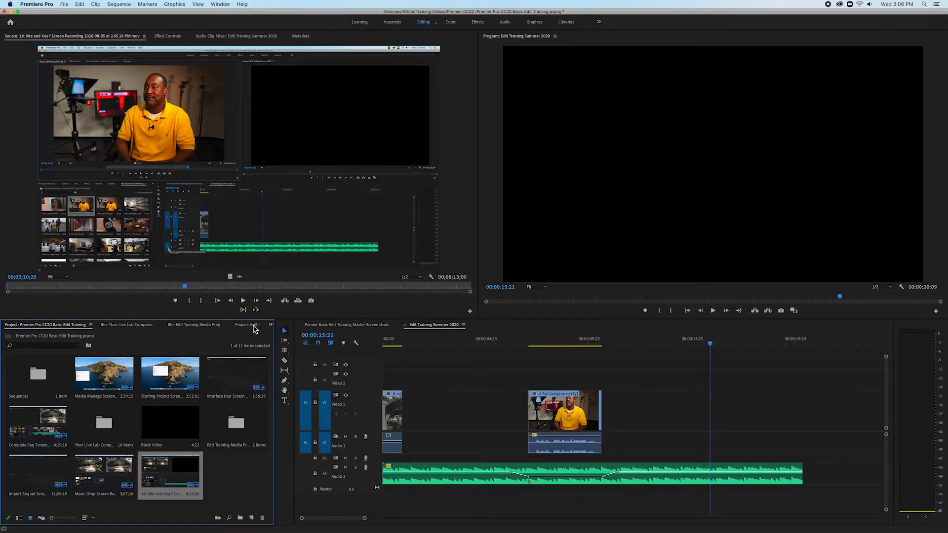
click(250, 326)
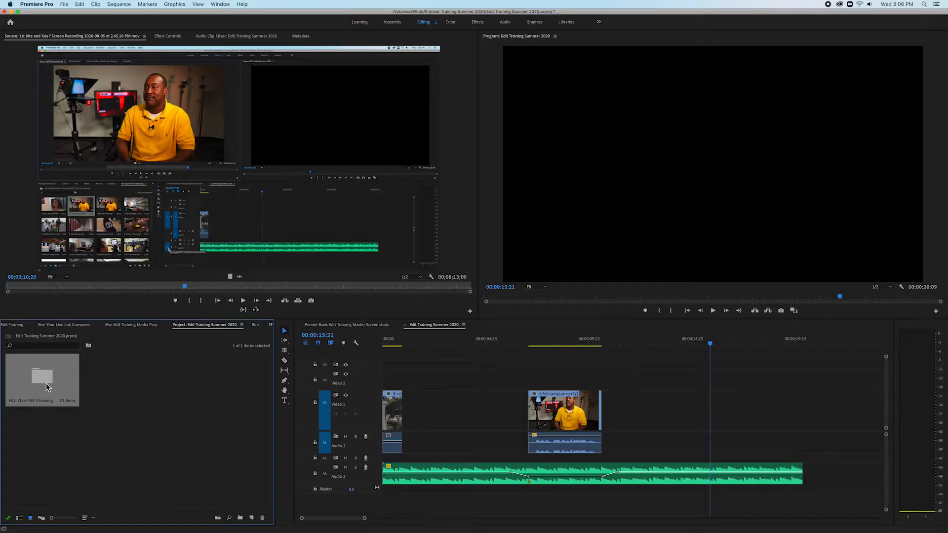
double_click(44, 380)
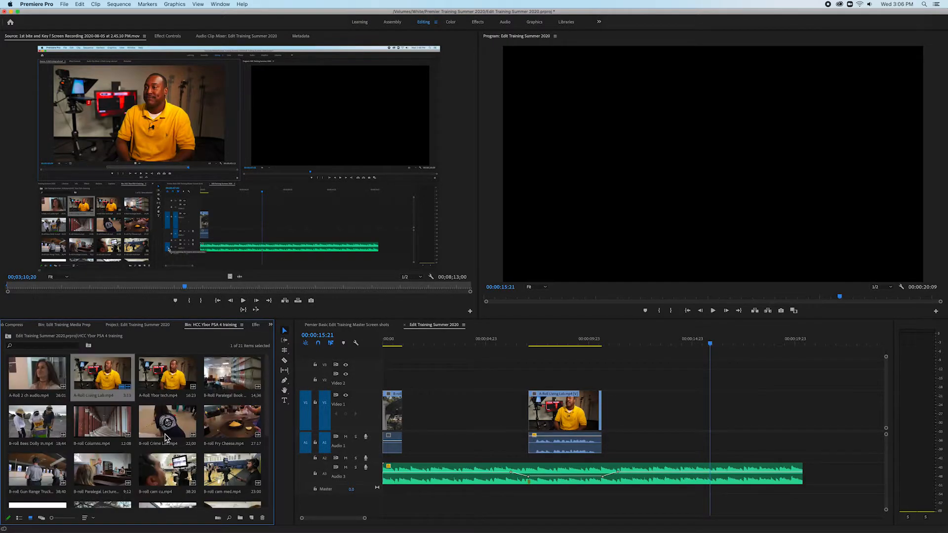
click(167, 381)
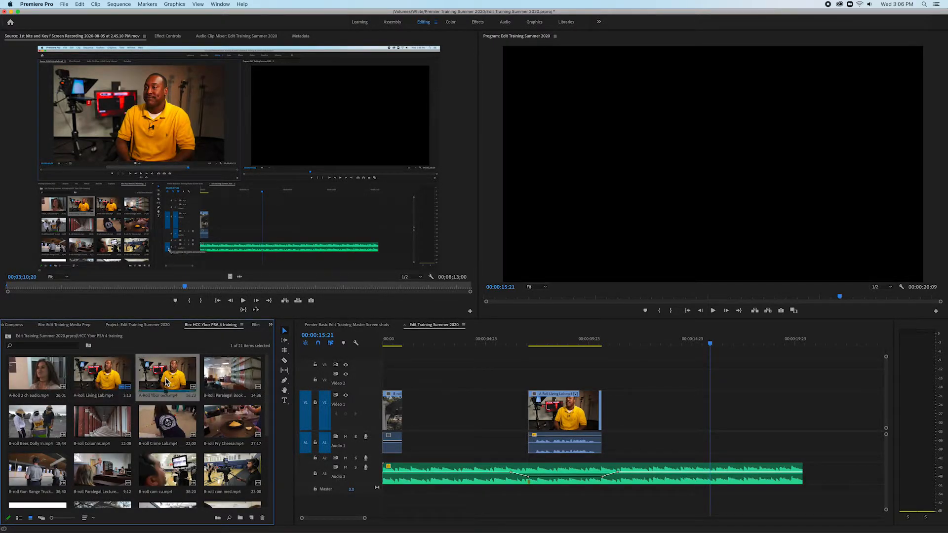
double_click(166, 380)
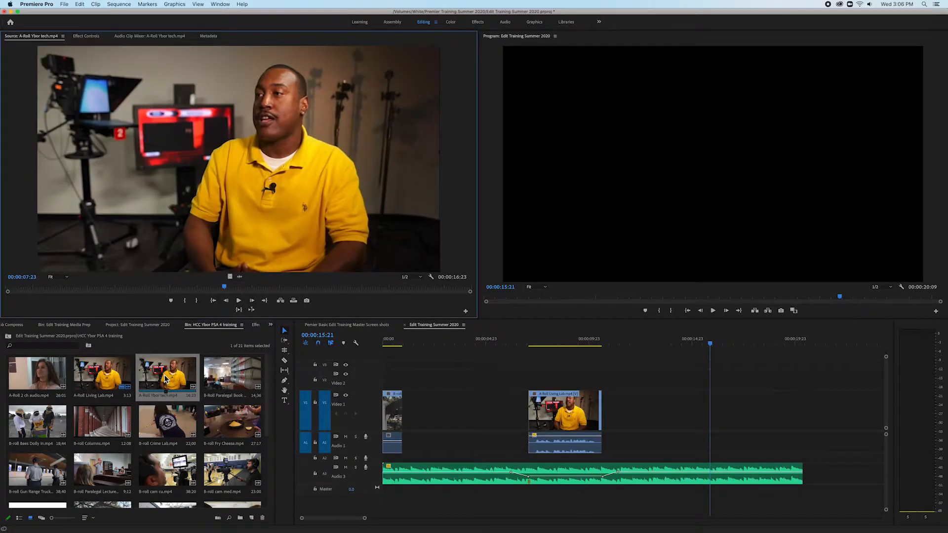
Play A-Roll Ybor tech.mp4 from its start and scrub back through it to find a usable statement.
drag(225, 289, 7, 295)
key(space)
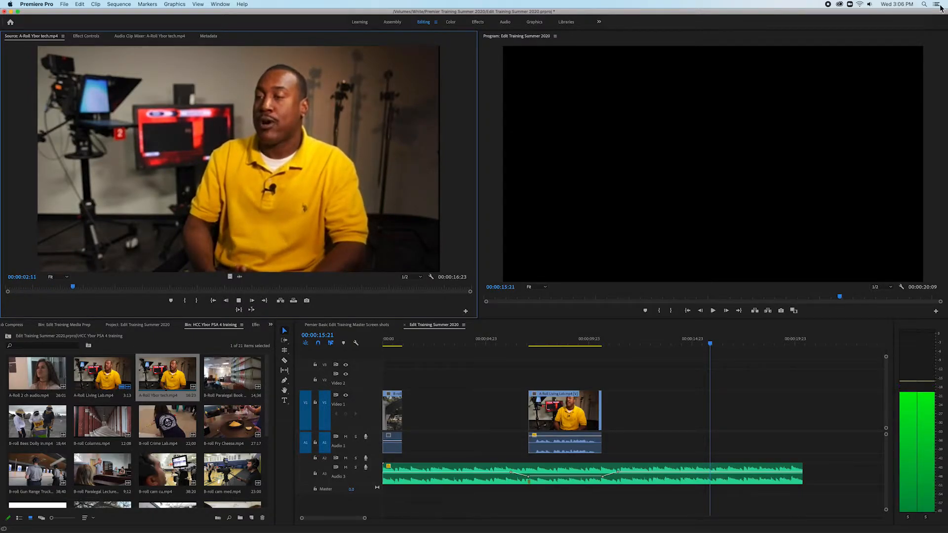
click(870, 5)
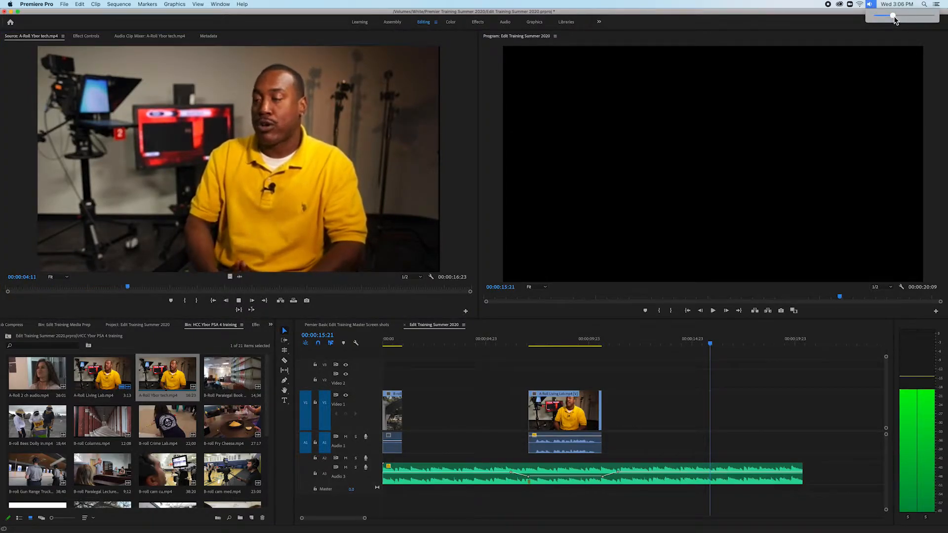
click(735, 155)
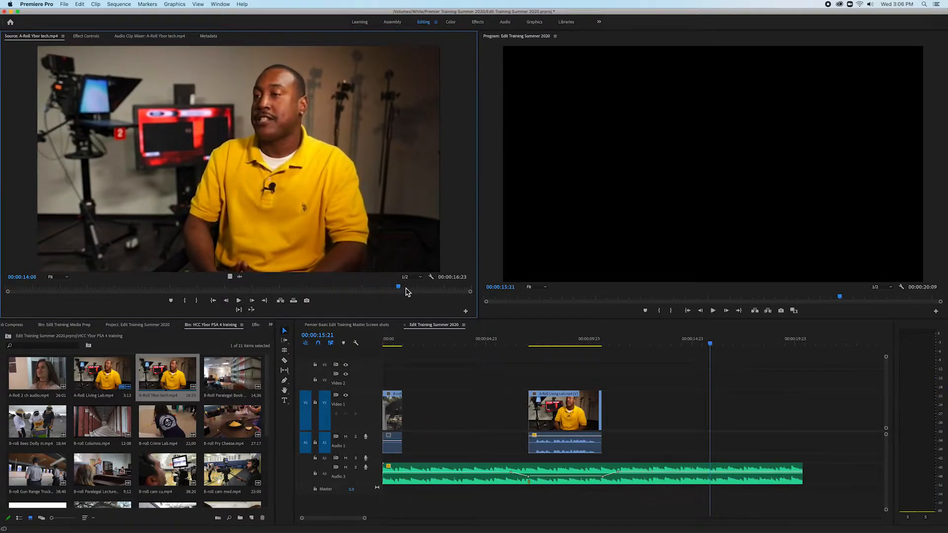
key(space)
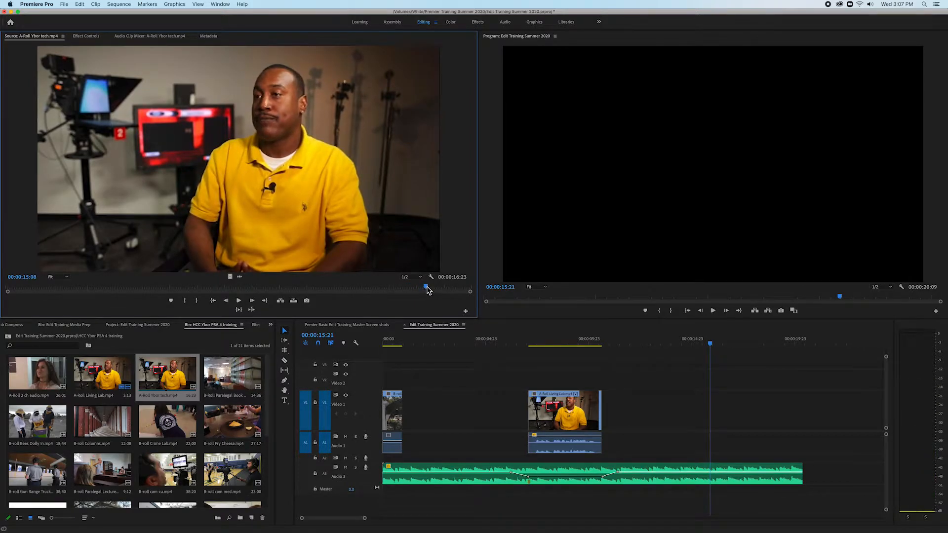
click(239, 300)
click(141, 289)
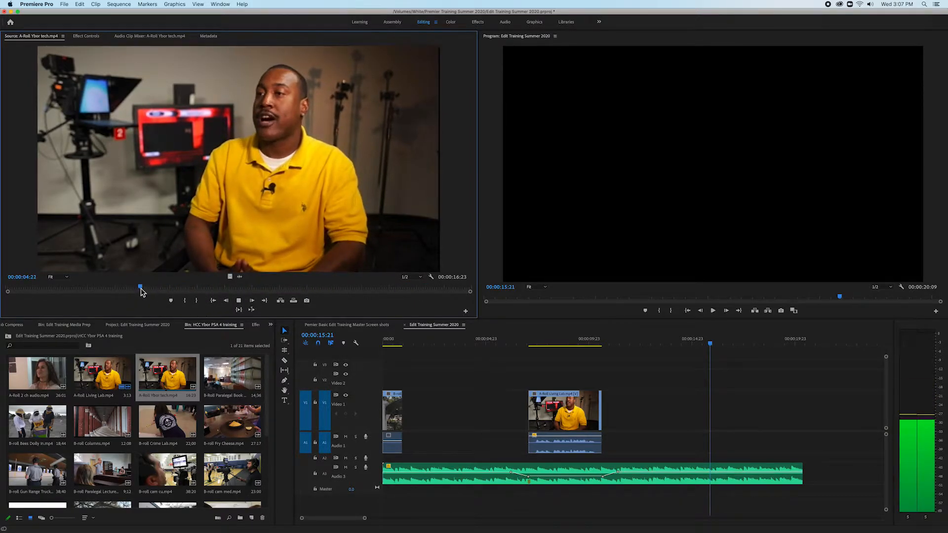
drag(159, 288, 85, 289)
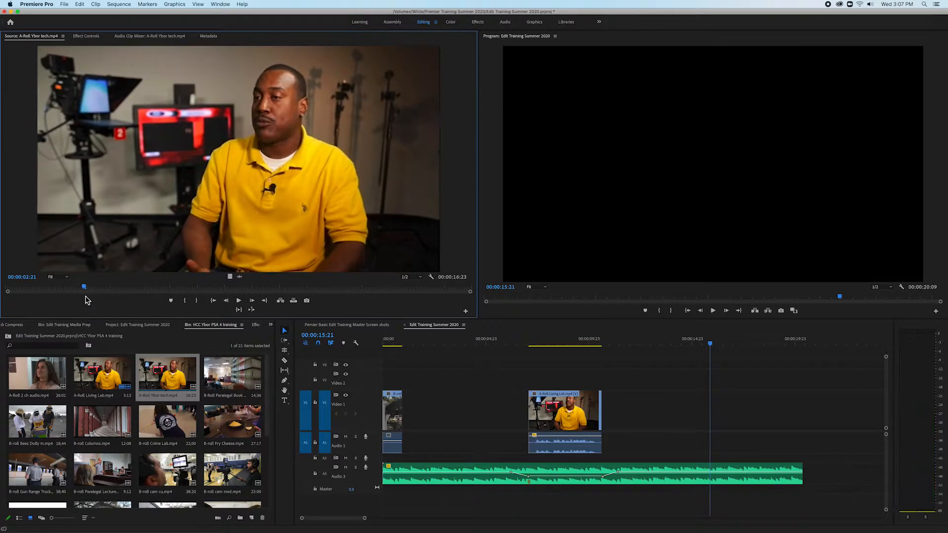
key(space)
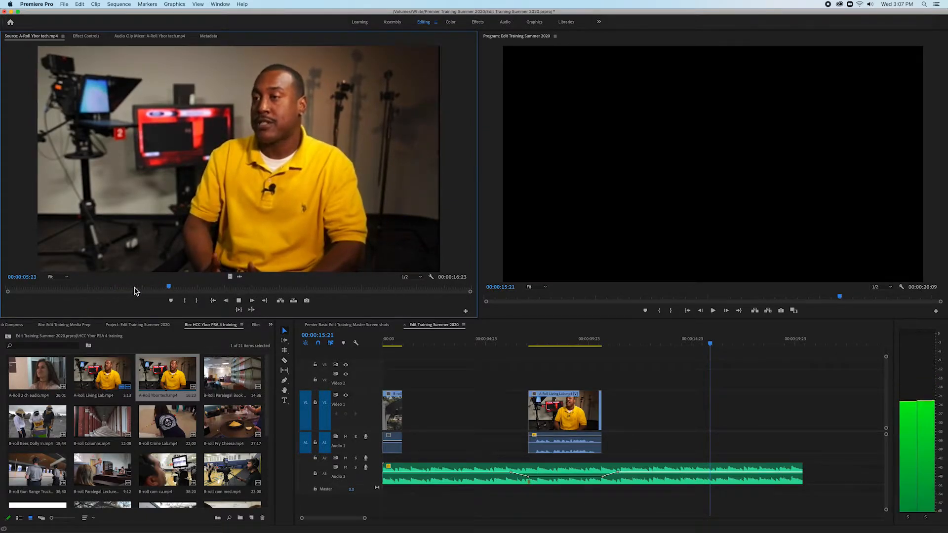
Mark the statement in A-Roll Ybor tech.mp4 with an In point at 00:00:07:13 and an Out point at 00:00:13:09.
key(space)
key(i)
key(space)
key(space)
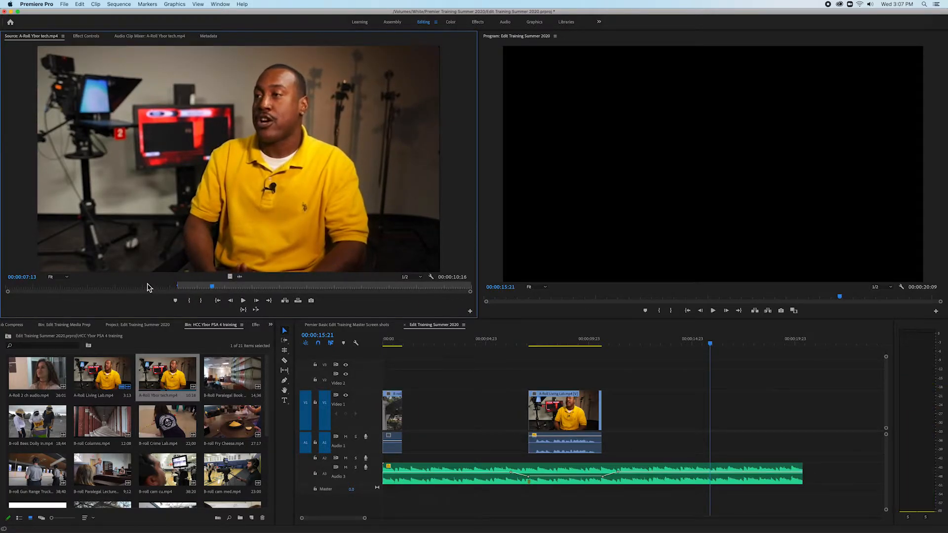
key(space)
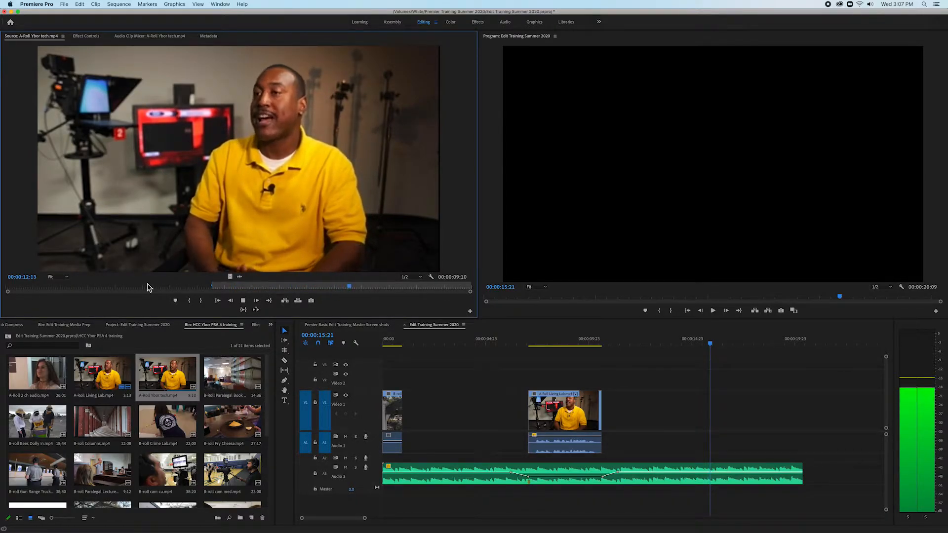
key(space)
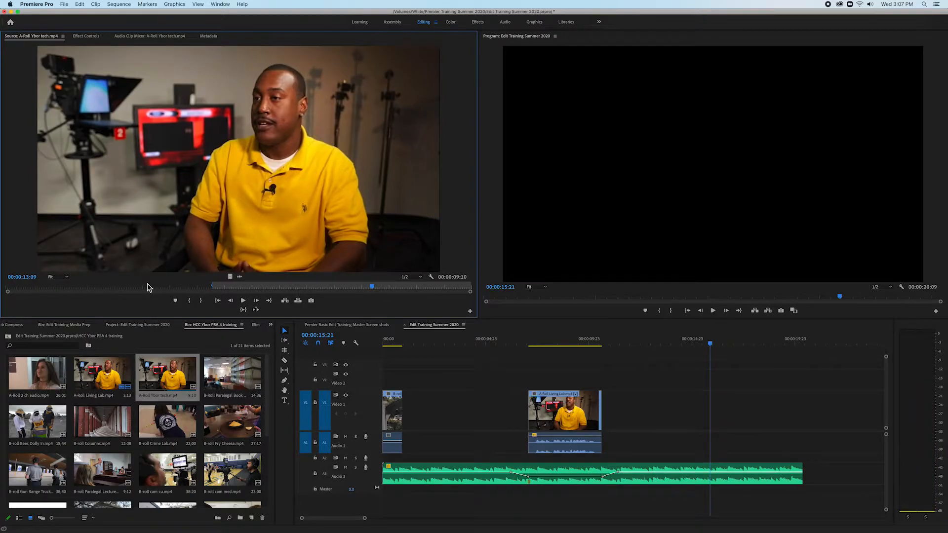
key(o)
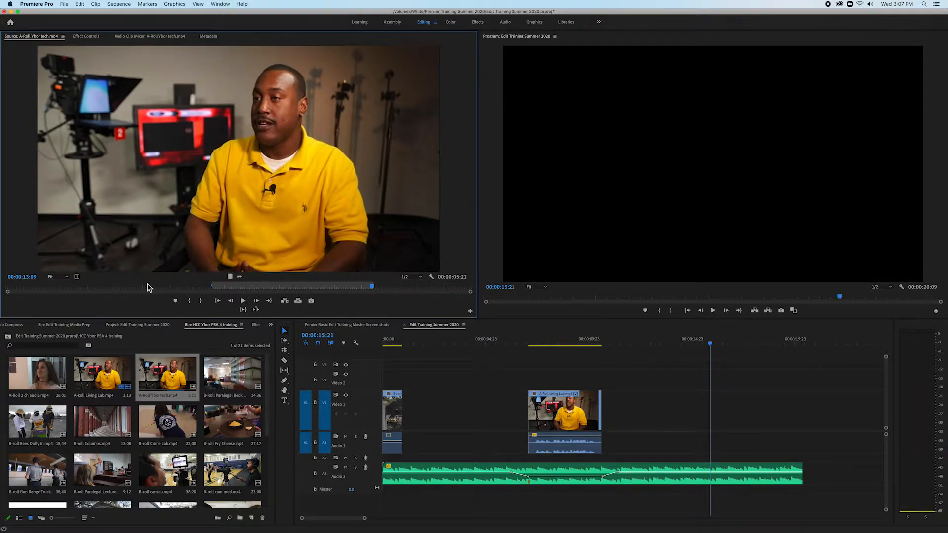
Play the marked section repeatedly to check its start and move the In point to 00:00:07:10.
click(243, 310)
click(243, 310)
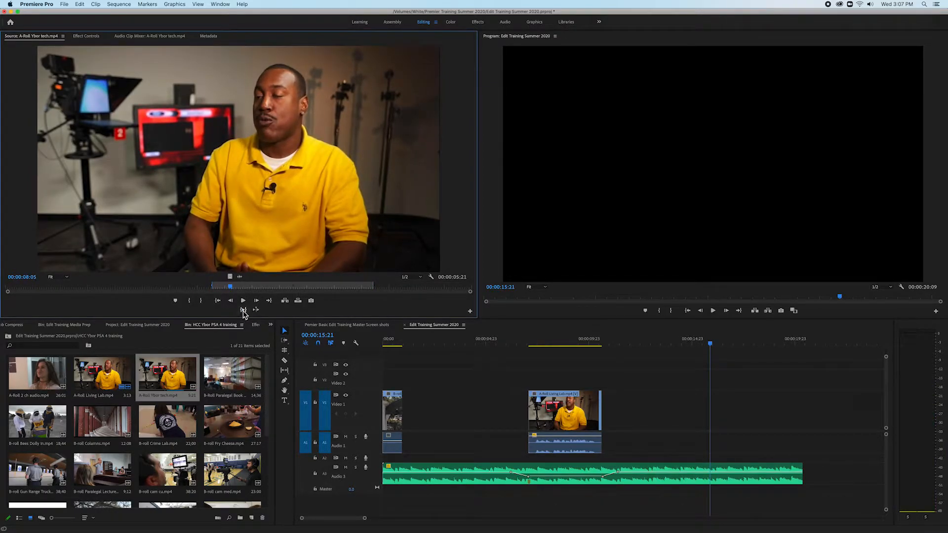
click(243, 310)
click(243, 310)
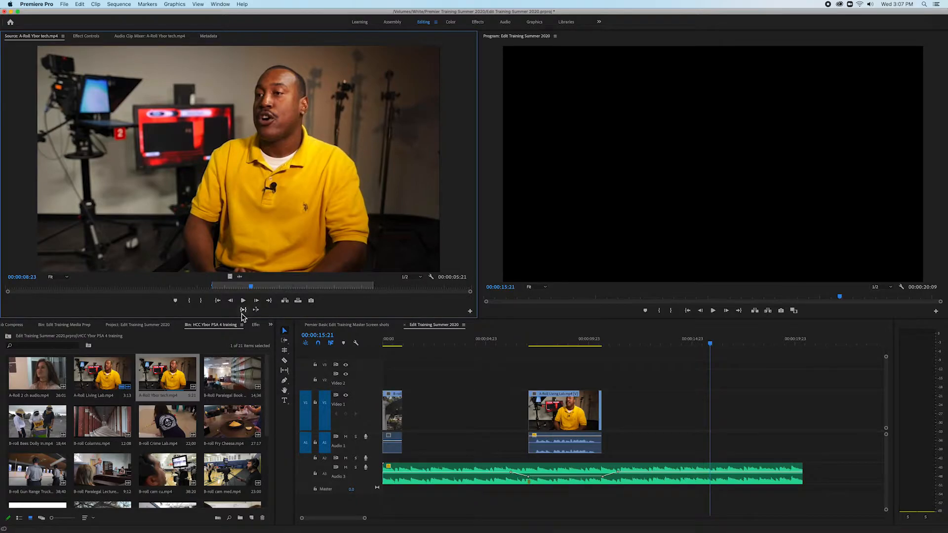
click(242, 310)
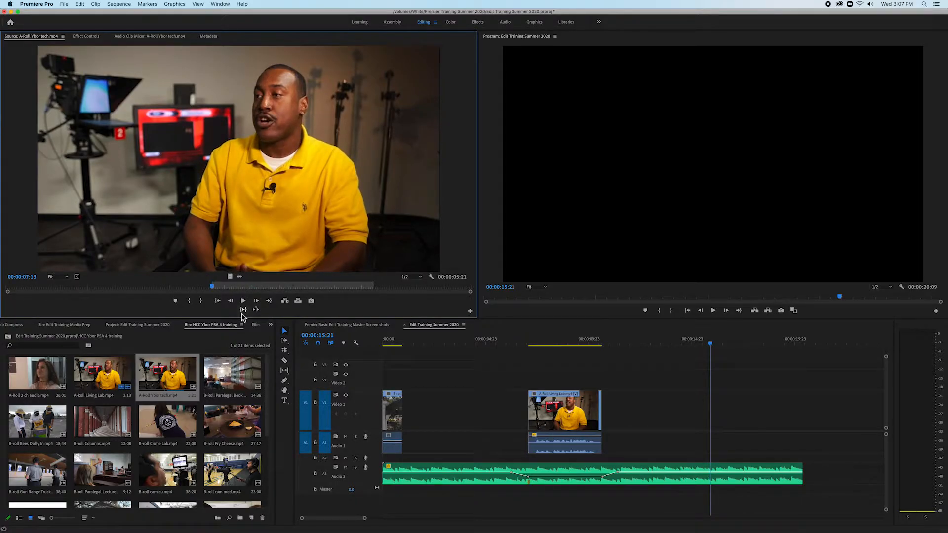
click(242, 312)
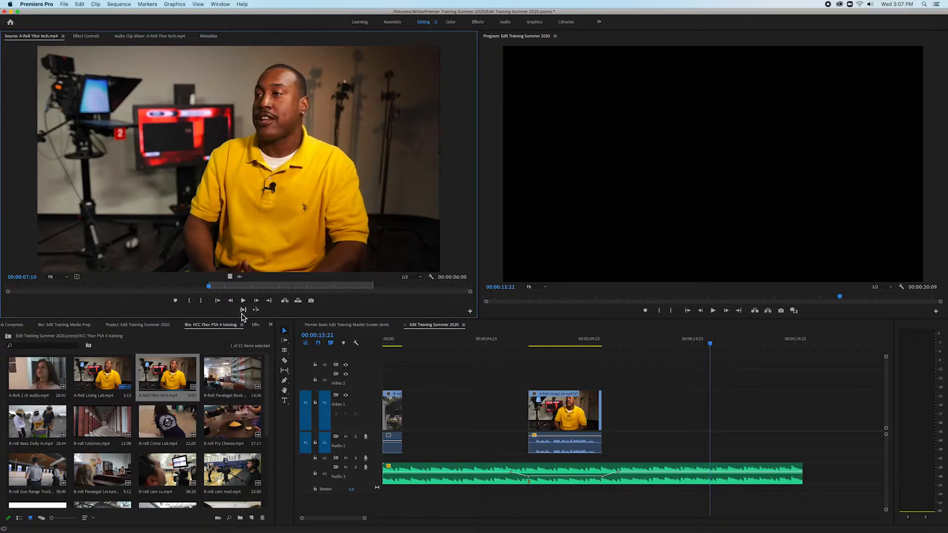
click(244, 310)
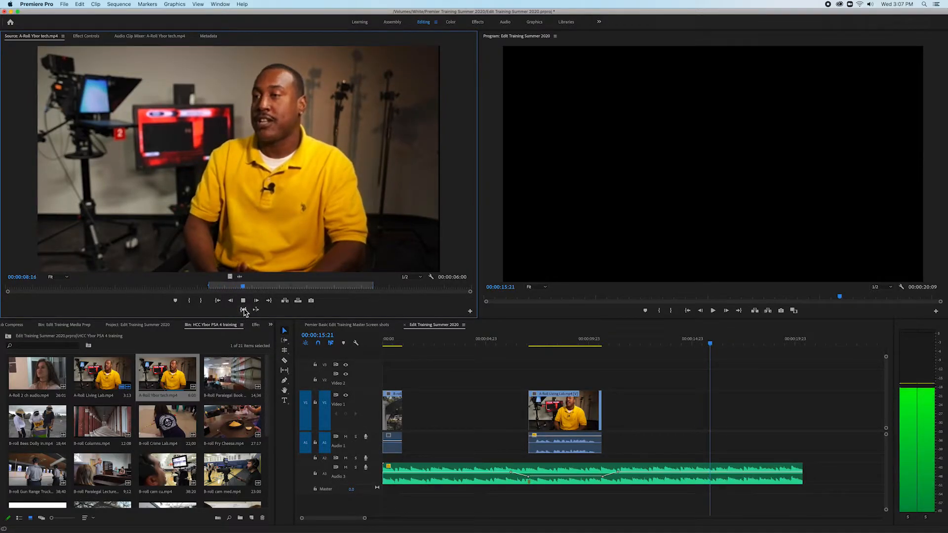
click(243, 310)
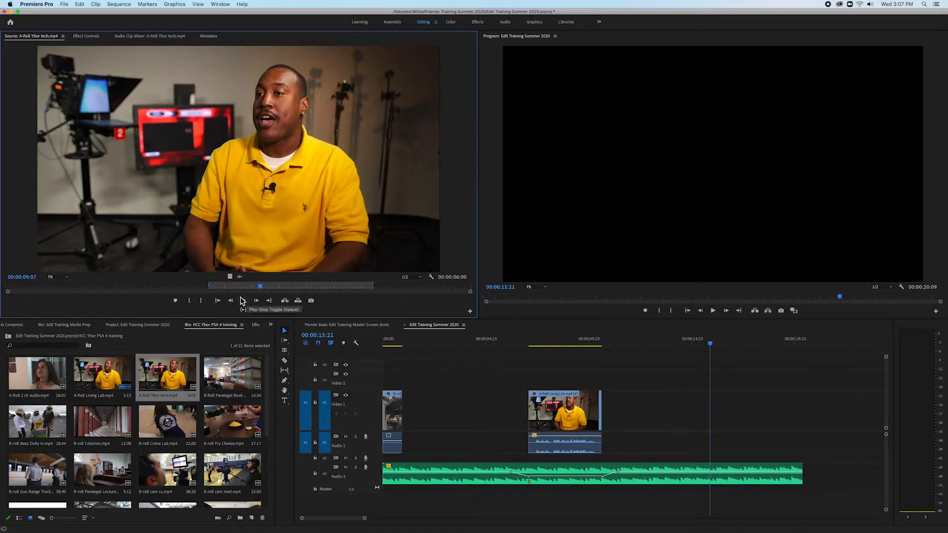
Overwrite the marked section into the sequence at 00:00:15:21 and play the start of the new clip against the music.
key(period)
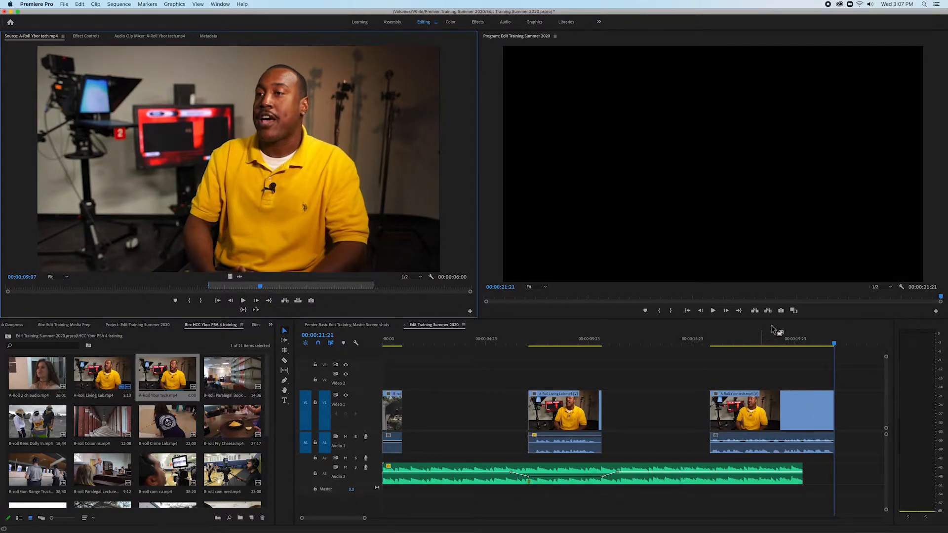
drag(833, 345, 685, 364)
key(space)
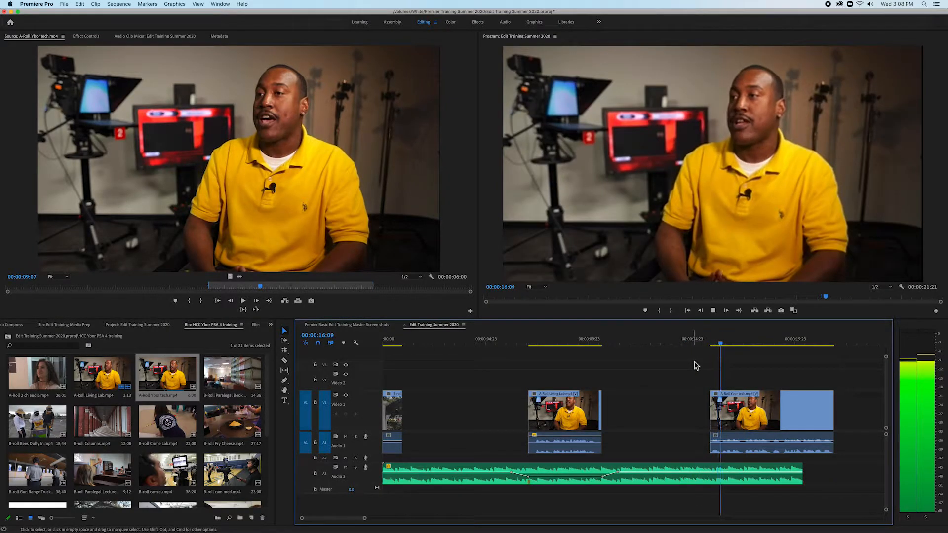
key(space)
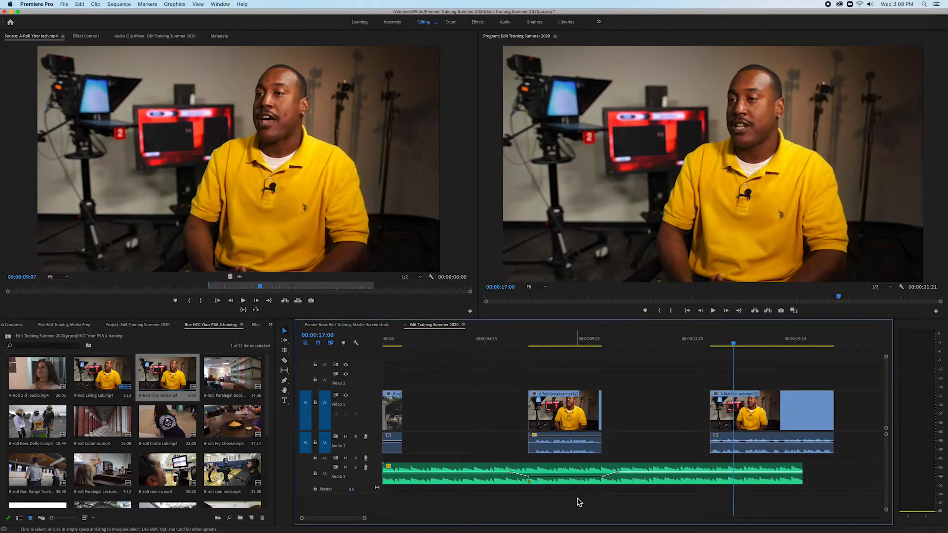
Extend the end of the Audio 3 music past the second interview clip to 00:00:27:12.
drag(735, 341, 791, 364)
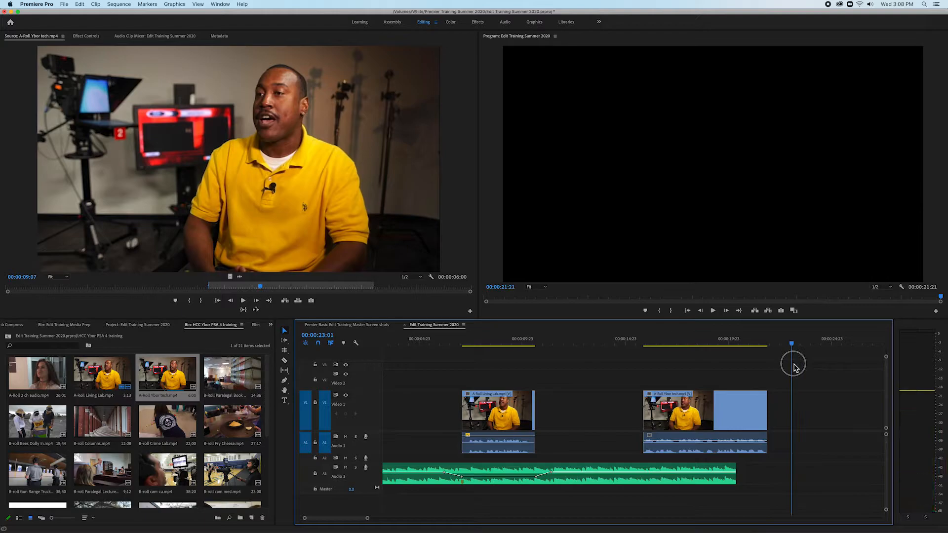
click(735, 470)
drag(735, 470, 882, 467)
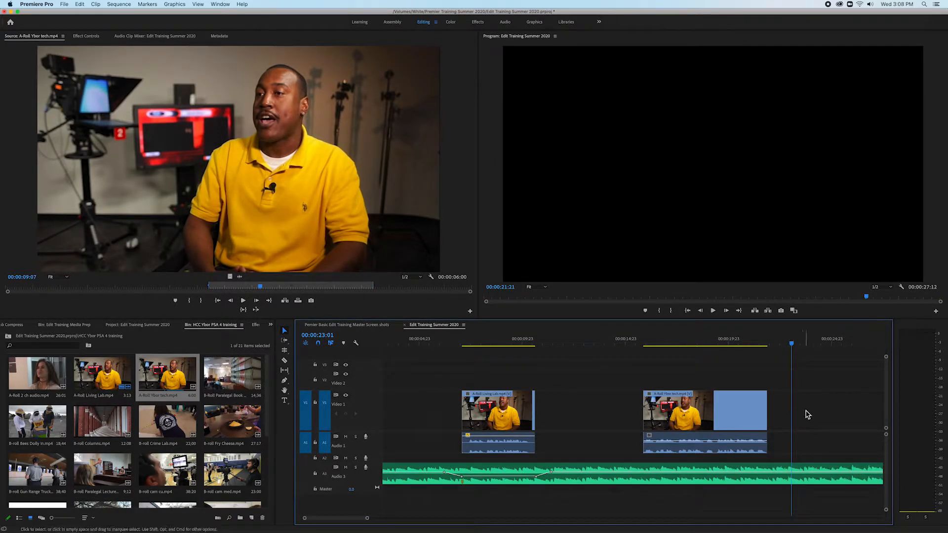
Add volume keyframes to the Audio 3 music around both ends of the second interview clip and lower the section between them.
click(629, 472)
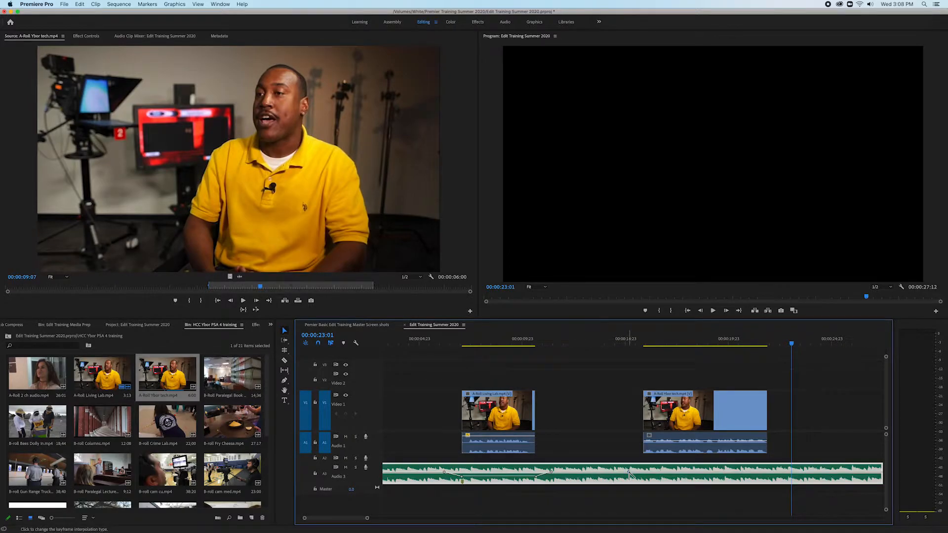
click(641, 471)
click(769, 472)
drag(688, 472, 697, 477)
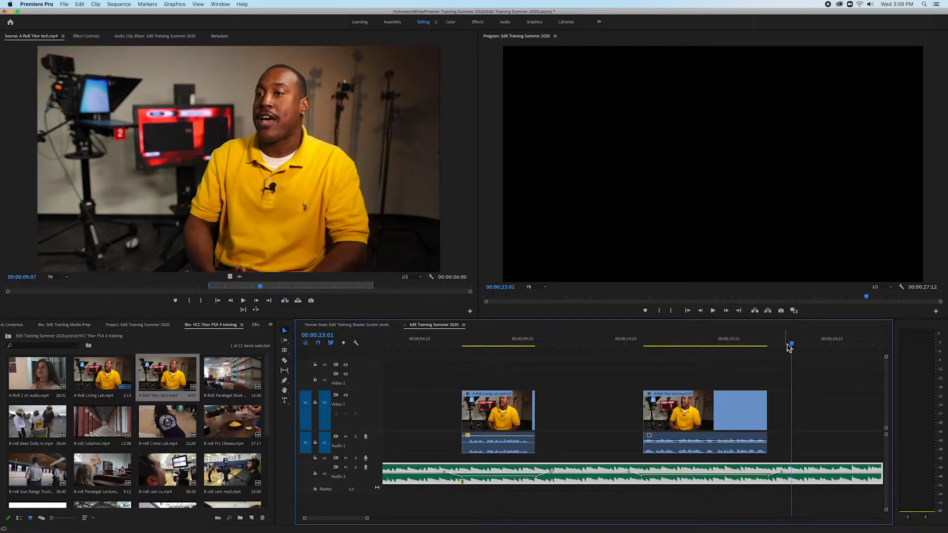
Play the second interview clip over the ducked music and raise the clip's own audio level.
drag(788, 342, 615, 383)
key(space)
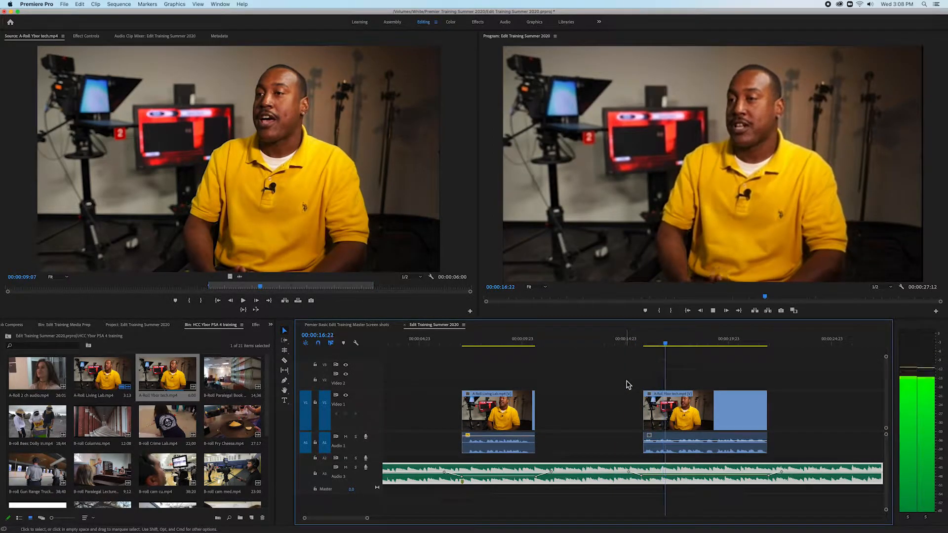
key(space)
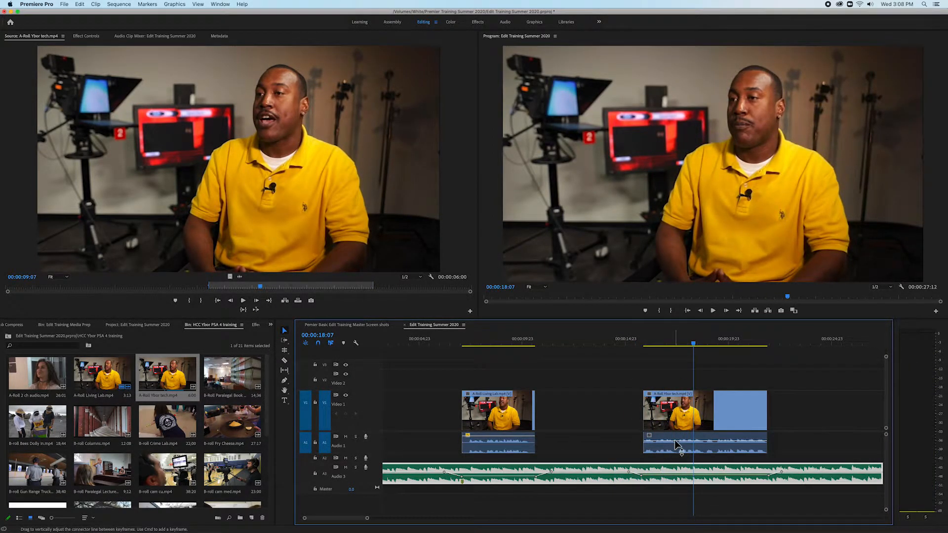
click(681, 452)
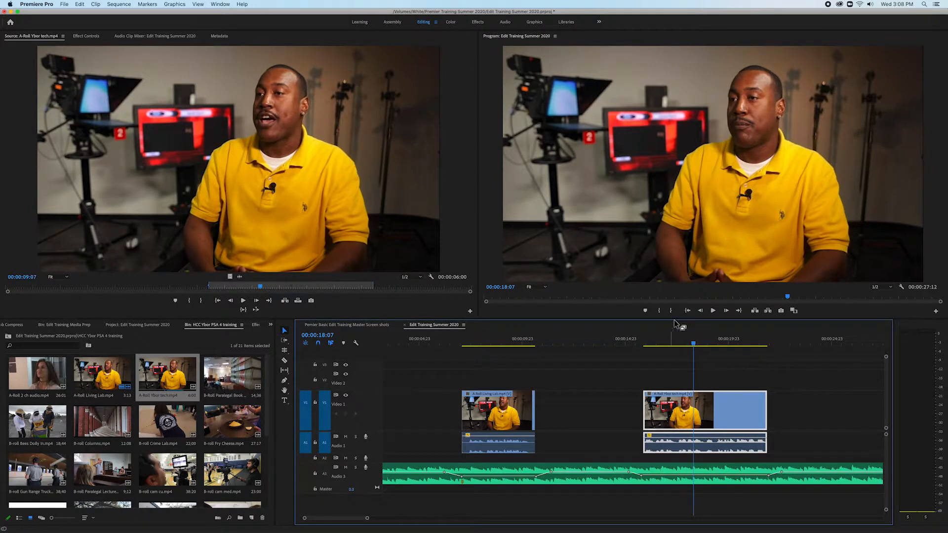
Play the second interview clip, lower the ducked Audio 3 section beneath it further, and play the clip through again.
click(637, 343)
key(space)
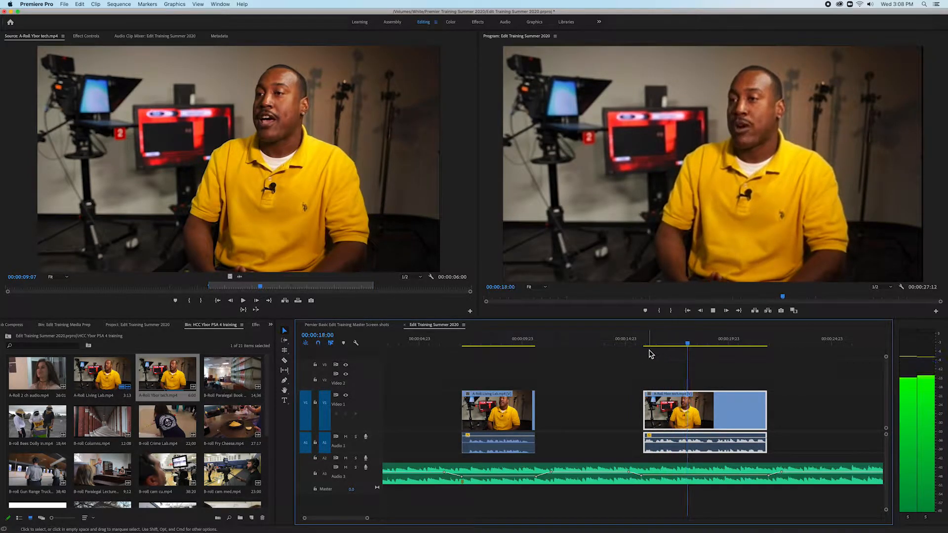
key(space)
click(671, 460)
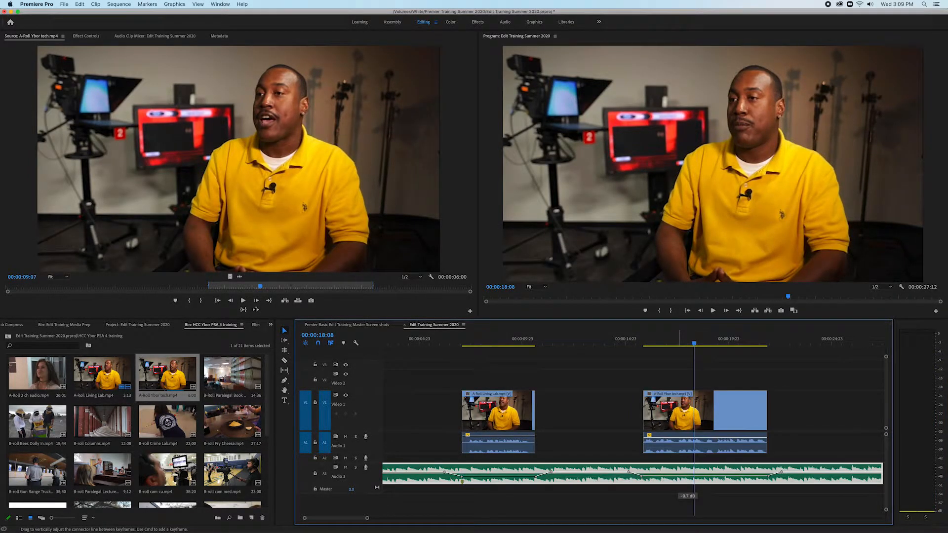
click(637, 343)
key(space)
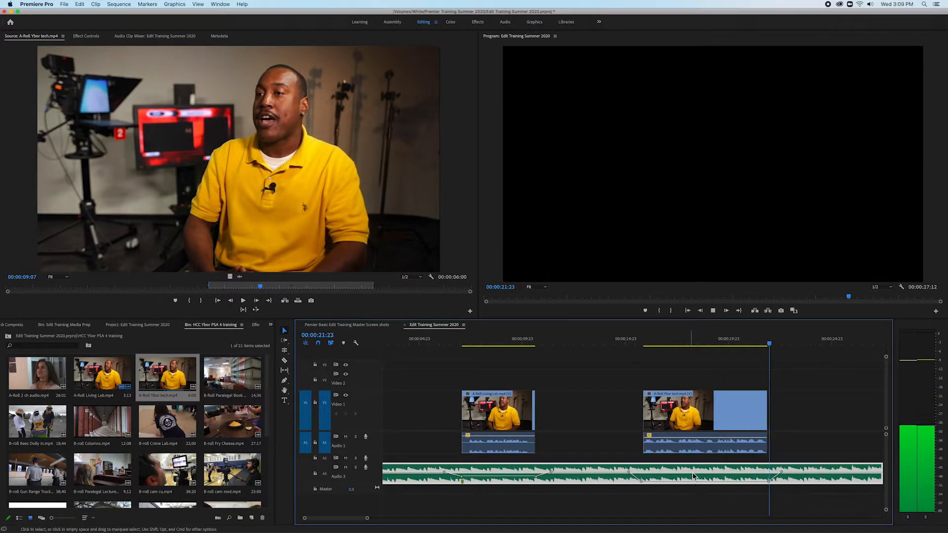
key(space)
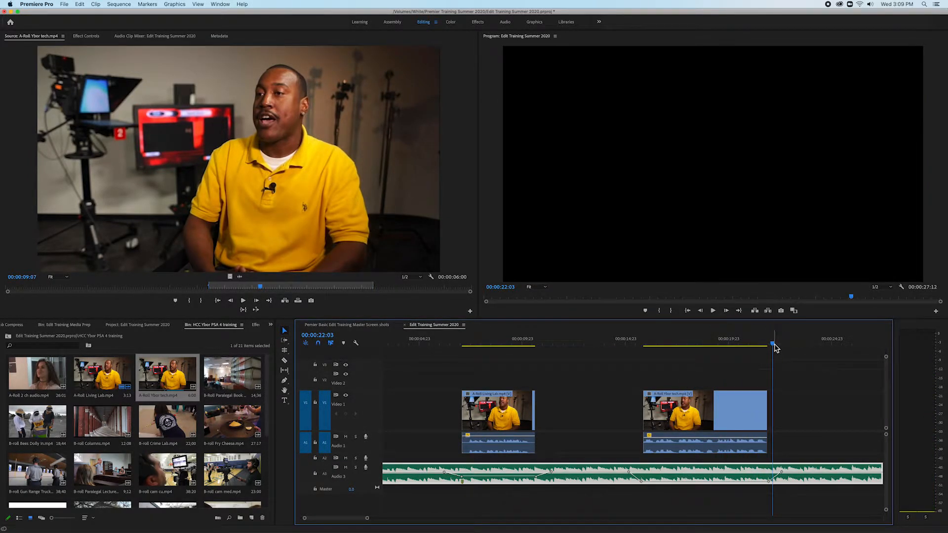
Raise the ducked Audio 3 section under the second interview clip slightly and play through past the end of the clip.
click(680, 362)
key(space)
click(666, 341)
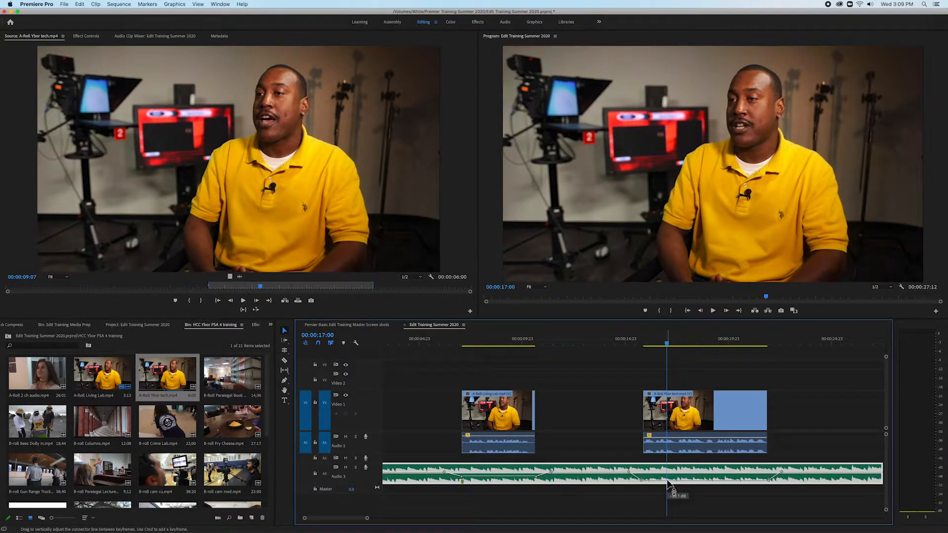
key(space)
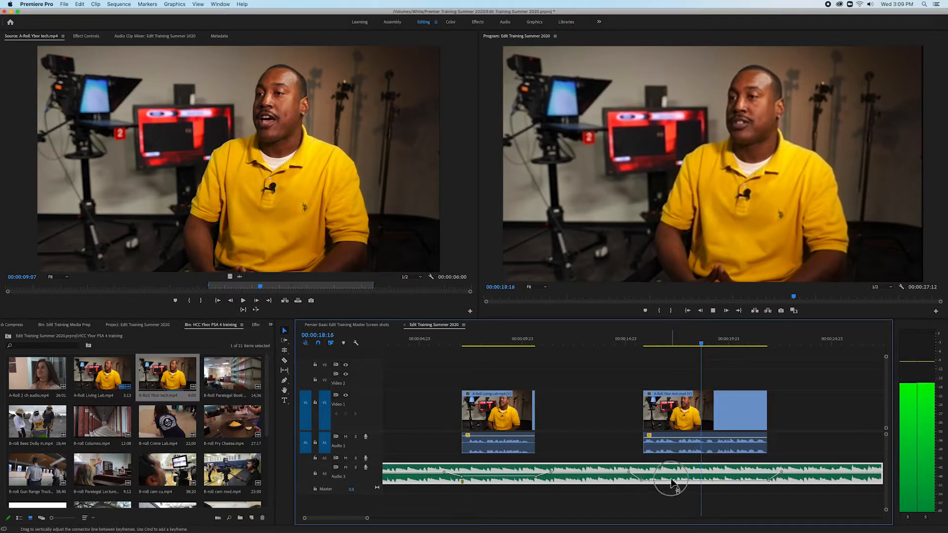
key(space)
drag(670, 483, 672, 481)
key(space)
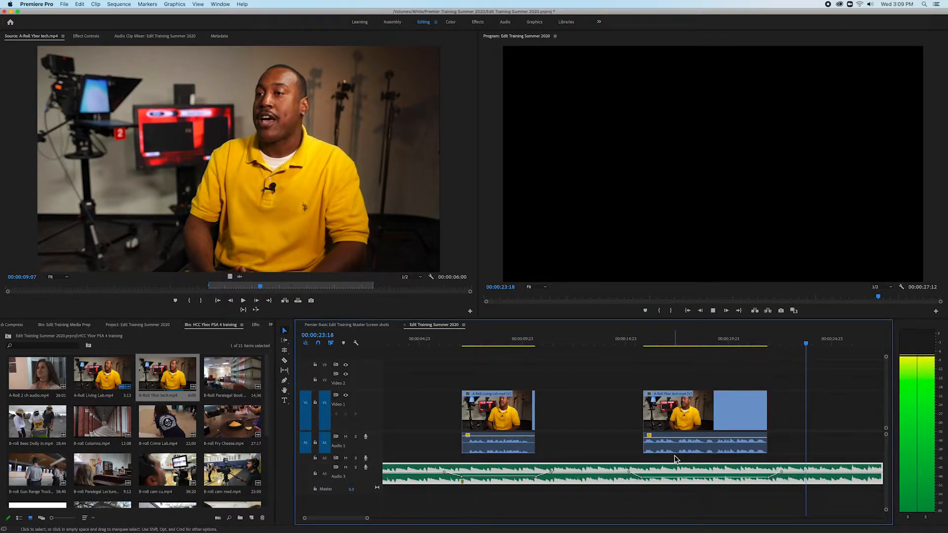
key(space)
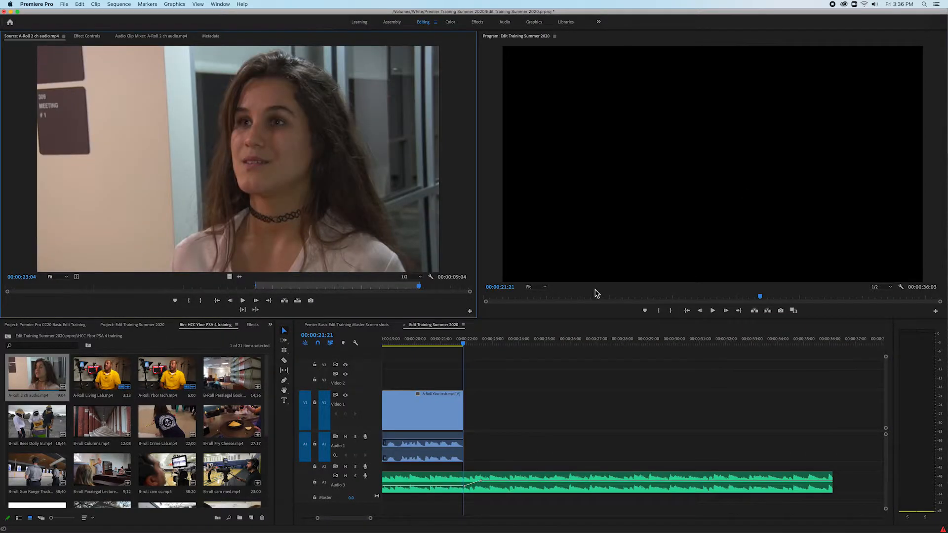
Play the music after the second interview clip and park the sequence playhead at 00:00:24:03.
click(464, 347)
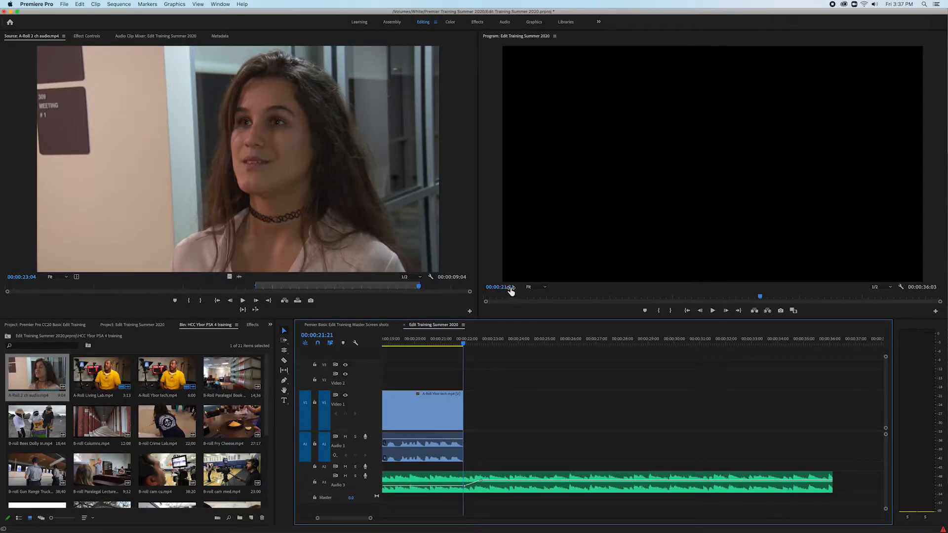
drag(463, 347, 495, 349)
key(space)
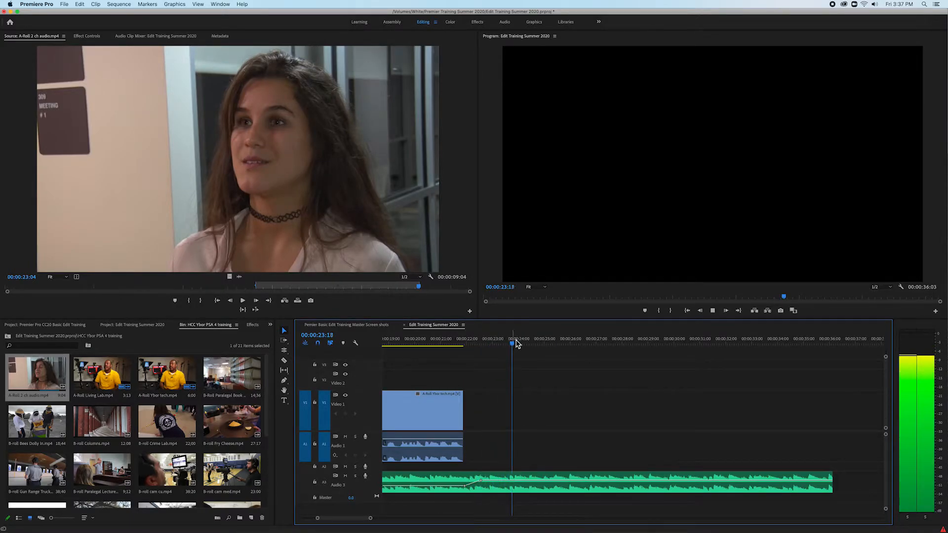
key(space)
drag(521, 347, 523, 347)
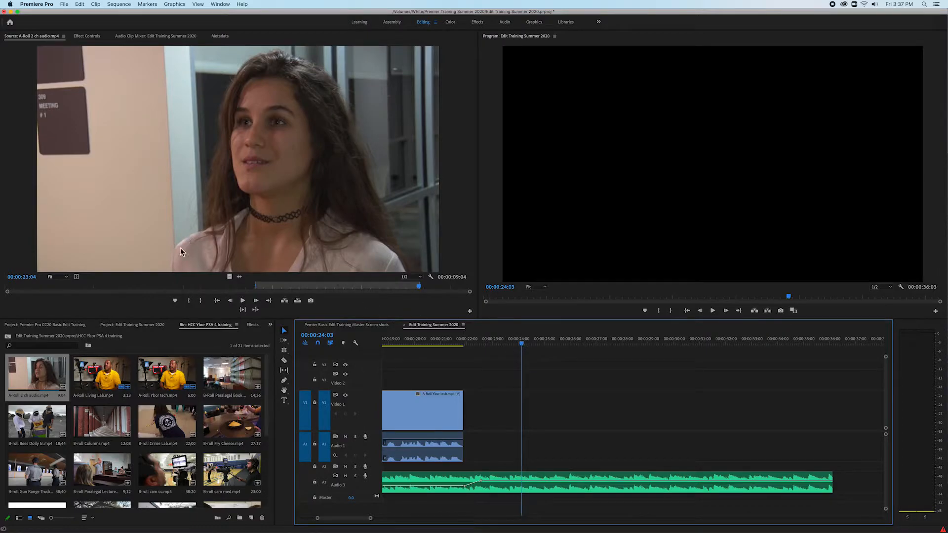
Clear the in and out points of A-Roll 2 ch audio.mp4 and play the source clip from its start.
click(219, 305)
key(alt+x)
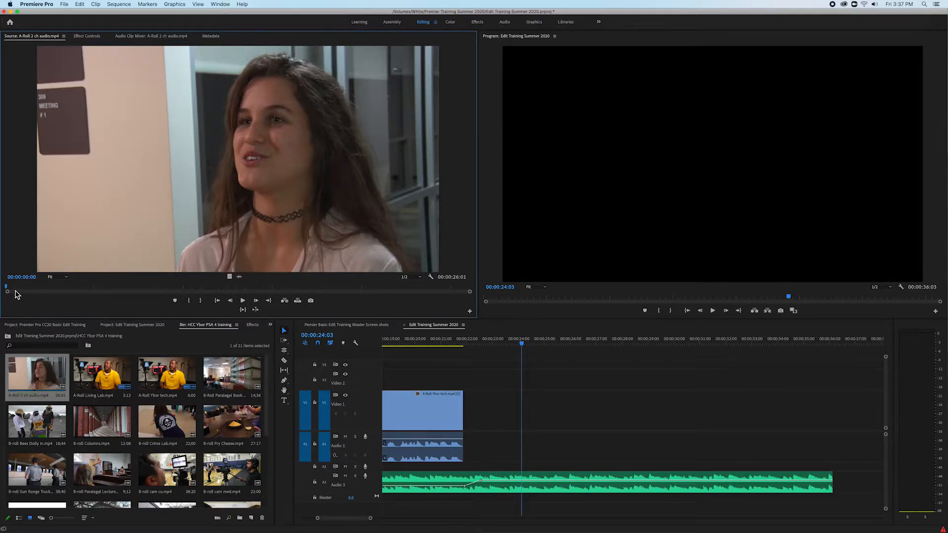
key(space)
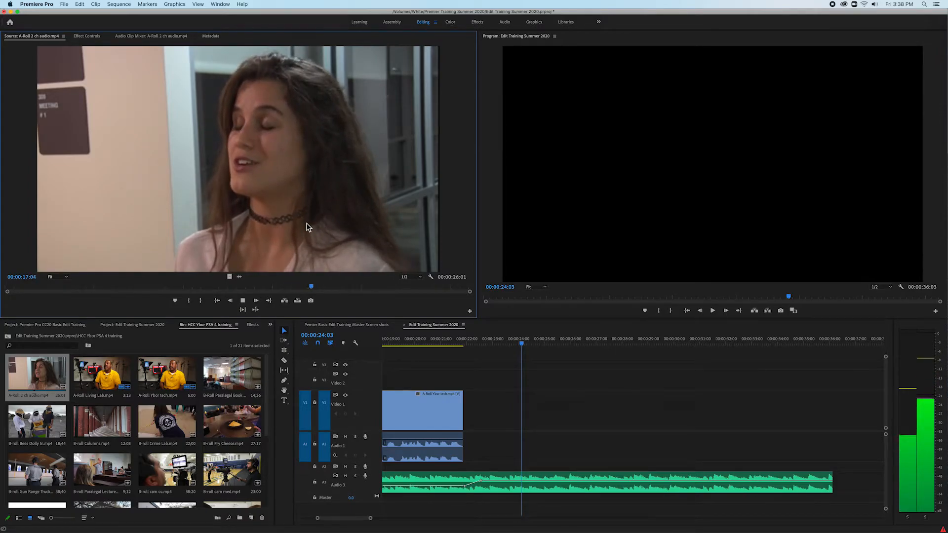
Find the start of the wanted statement in A-Roll 2 ch audio.mp4 and mark the in point at 00:00:14:00.
drag(320, 287, 256, 291)
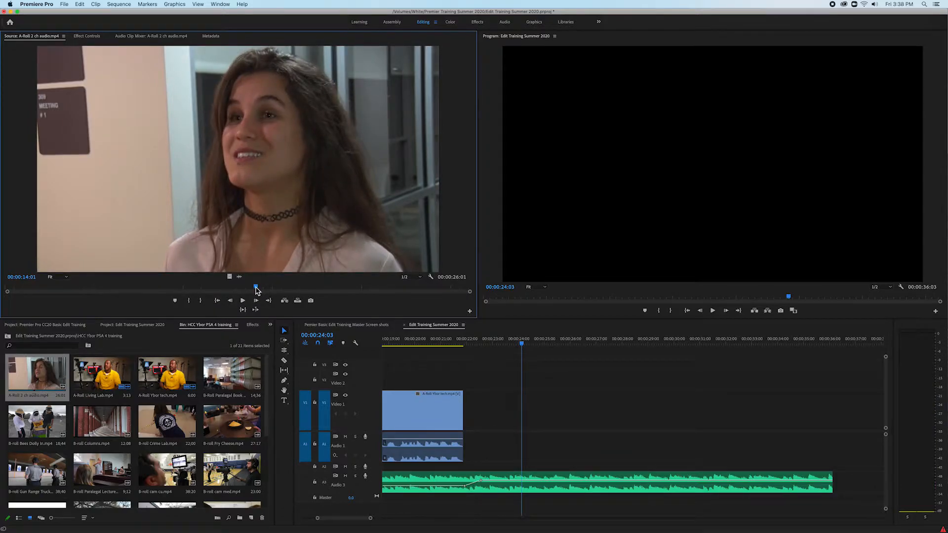
key(space)
click(205, 292)
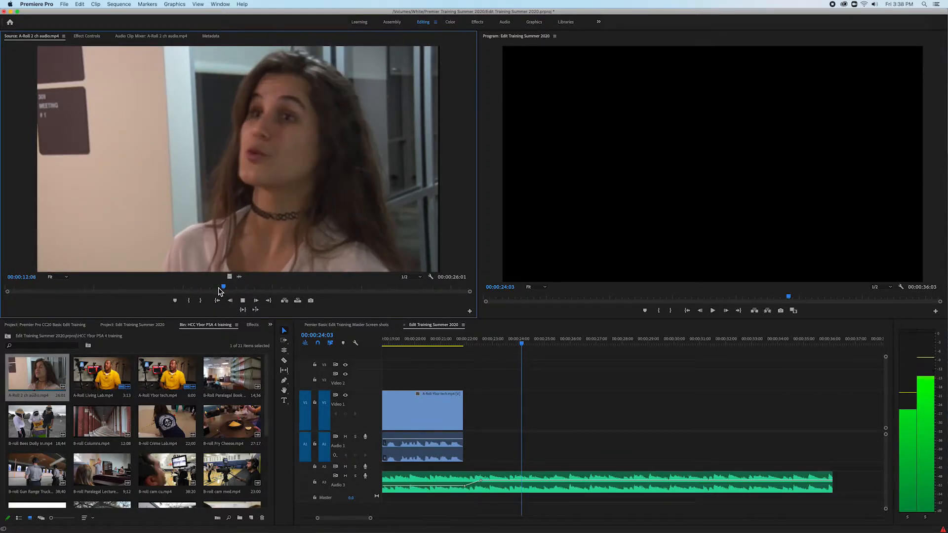
key(space)
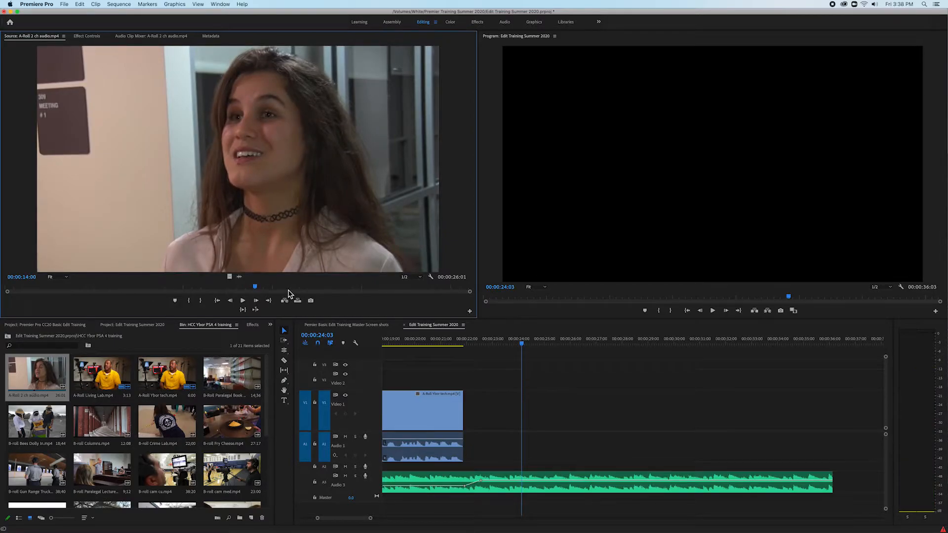
key(i)
Play on from the in point and mark the source clip's out point at 00:00:23:04.
key(space)
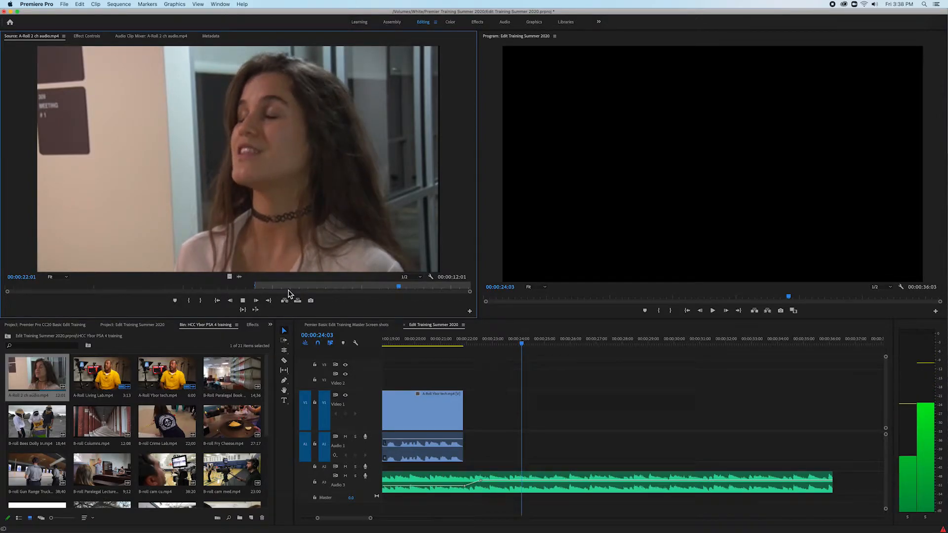
key(space)
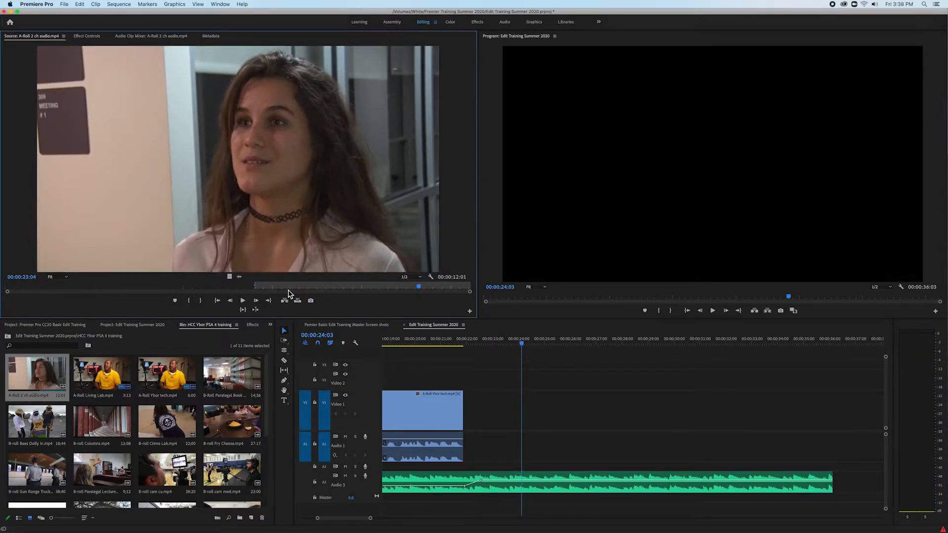
key(o)
key(Right)
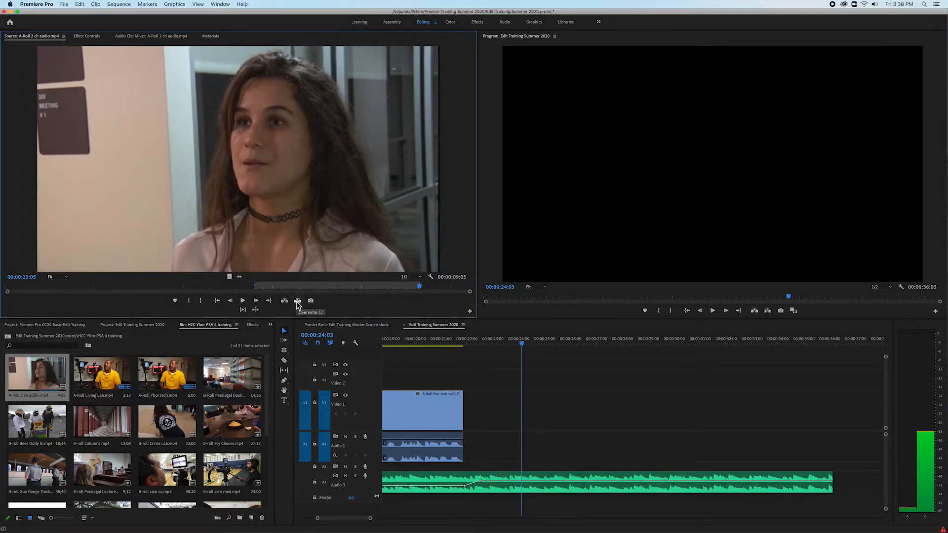
Overwrite the marked section into the sequence at 00:00:24:03 and play the new clip against the music.
click(297, 302)
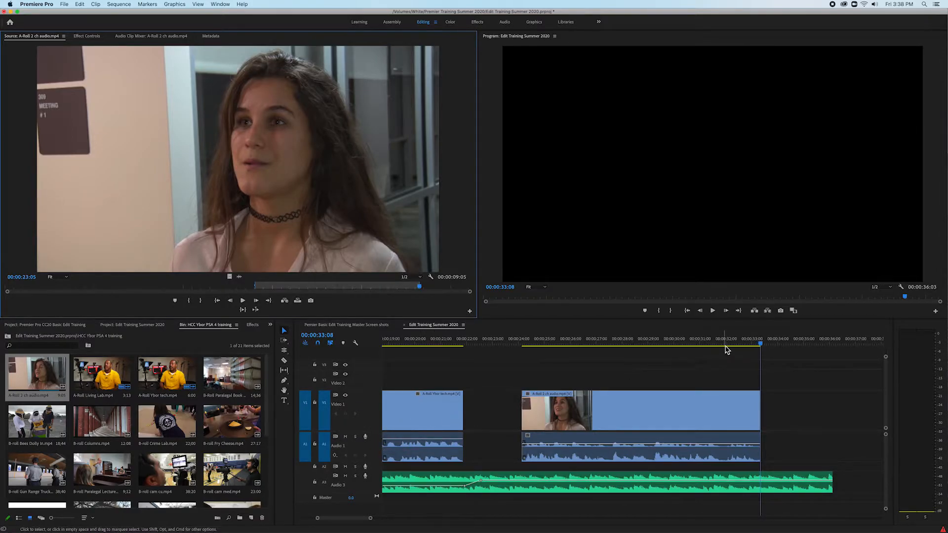
drag(761, 346, 513, 380)
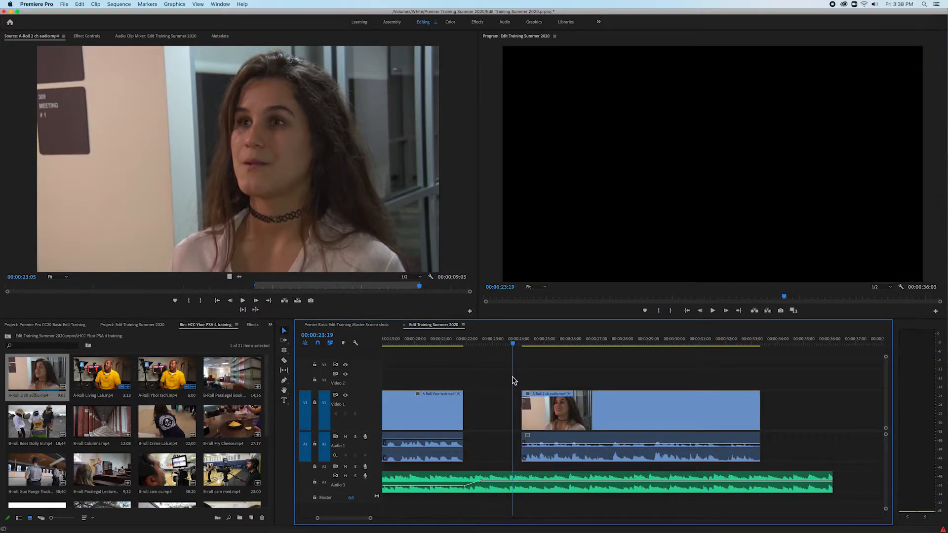
key(space)
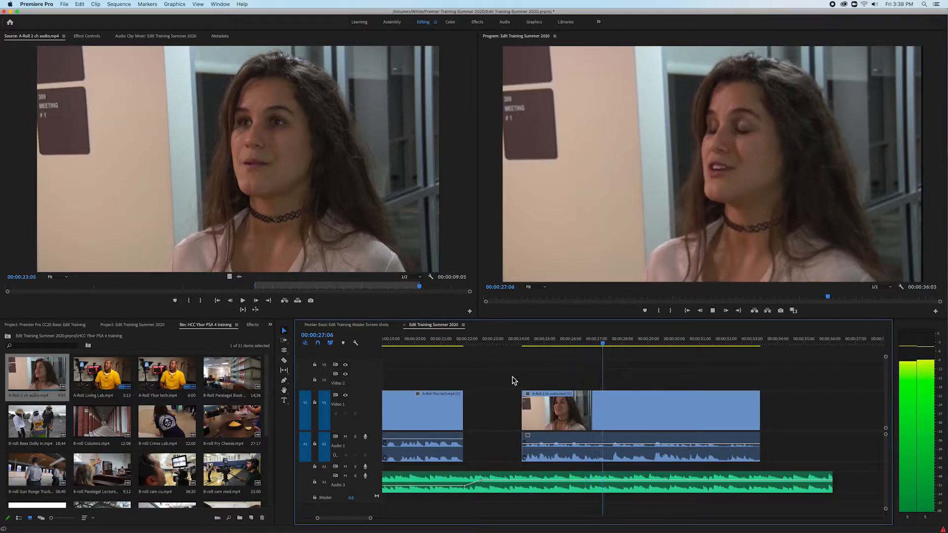
key(space)
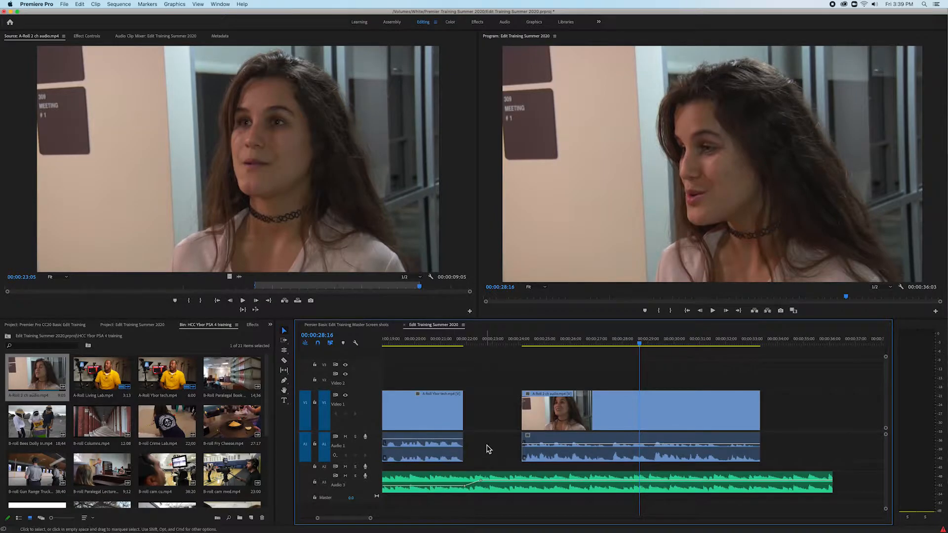
Modify the third interview clip's audio channels so the left source channel feeds both the left and right outputs.
drag(640, 347, 600, 359)
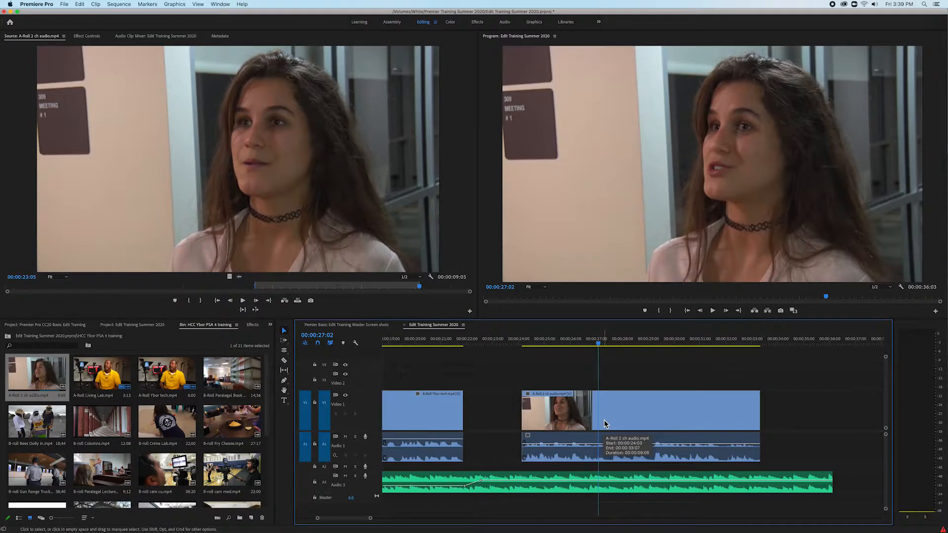
scroll(603, 419, right, 1)
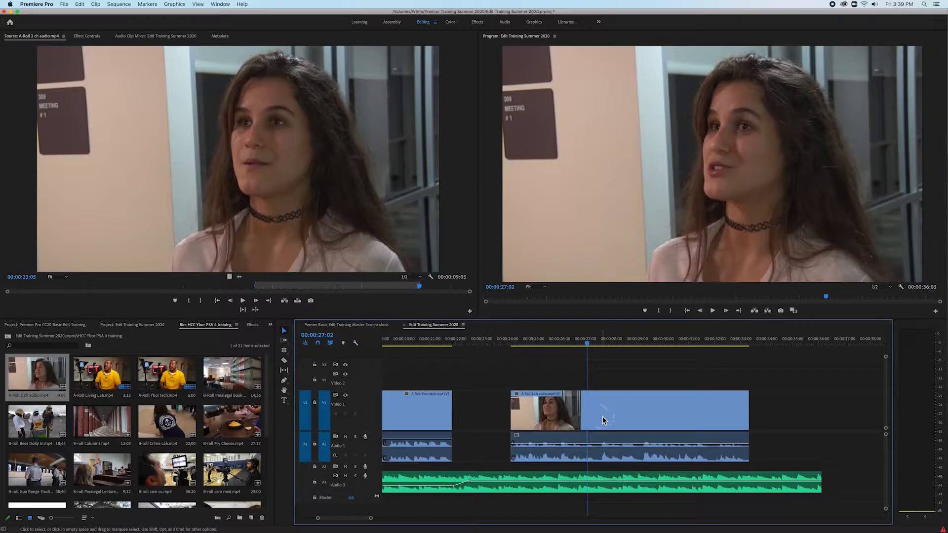
right_click(602, 420)
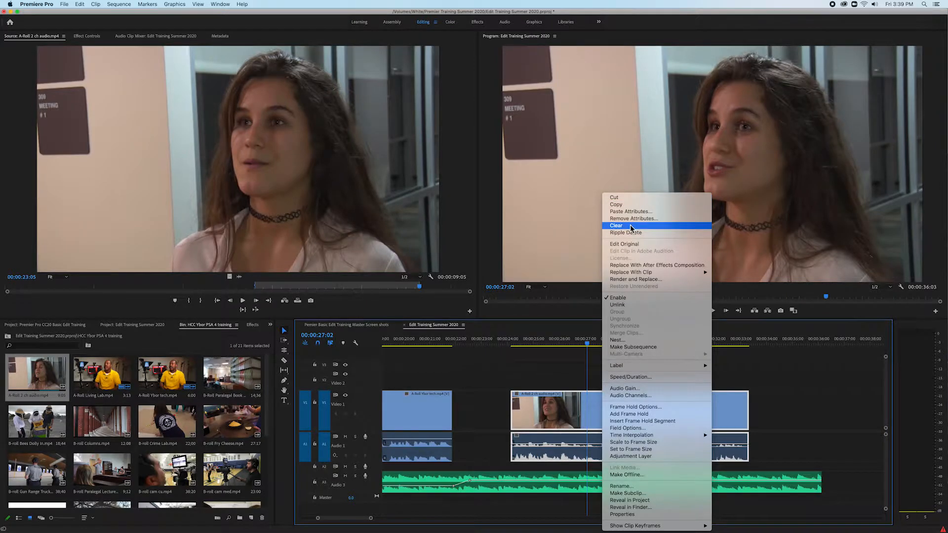
click(627, 396)
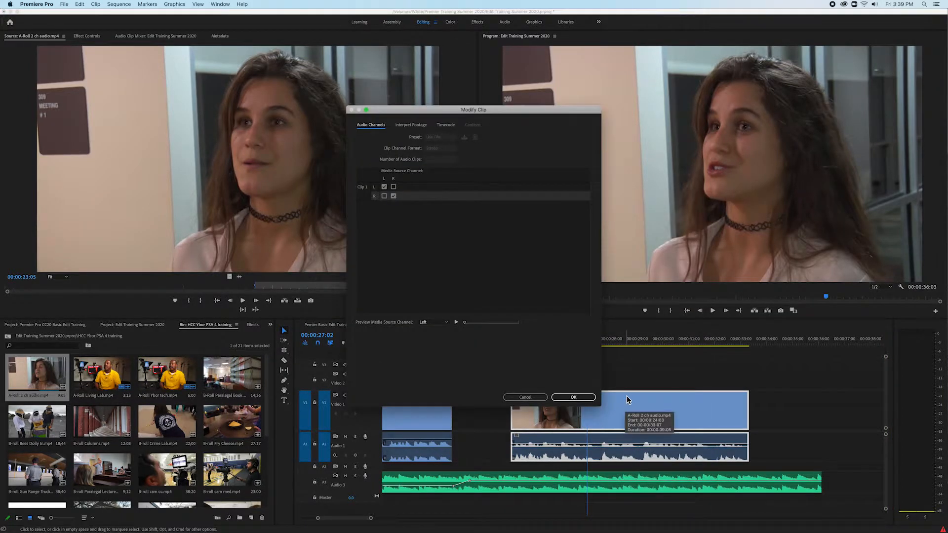
click(384, 197)
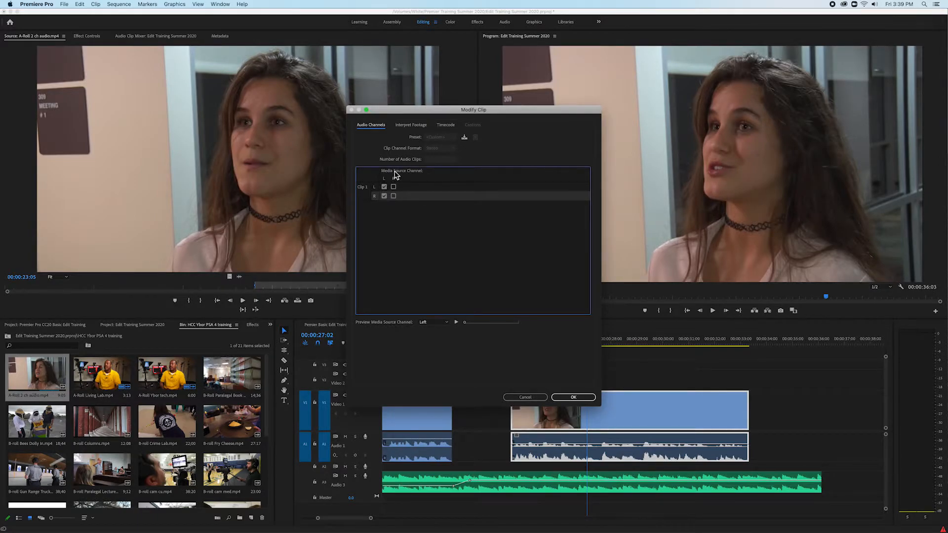
click(384, 196)
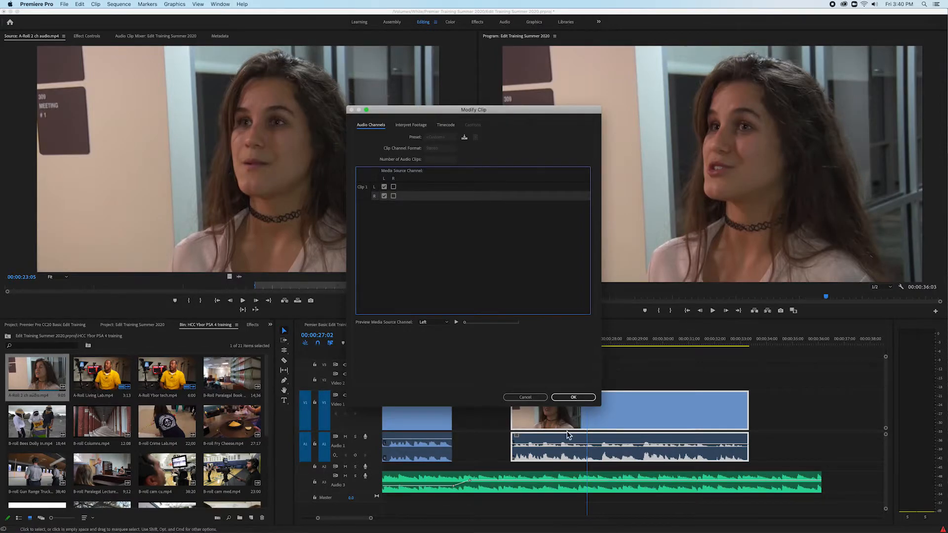
click(576, 398)
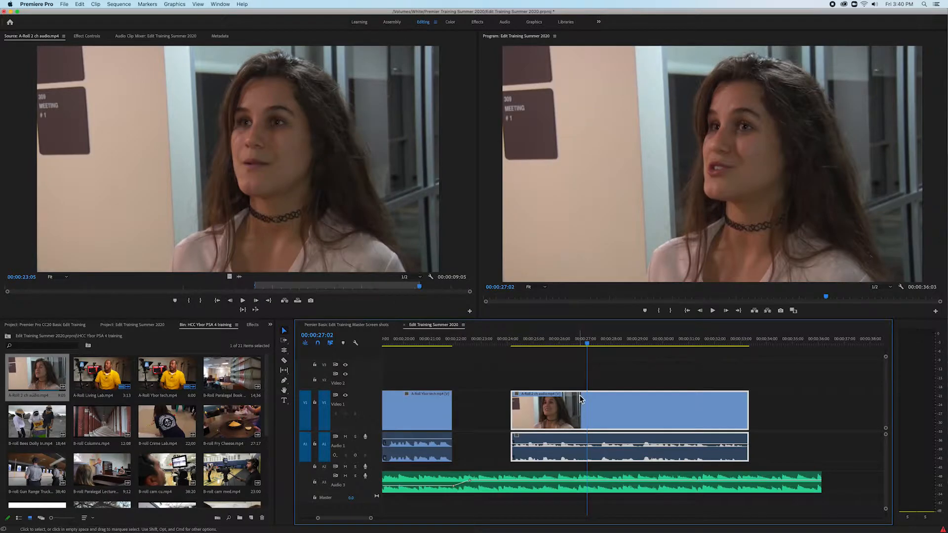
Mute the Audio 3 music track and play the third interview clip from just before its start.
click(345, 476)
drag(589, 347, 501, 360)
key(space)
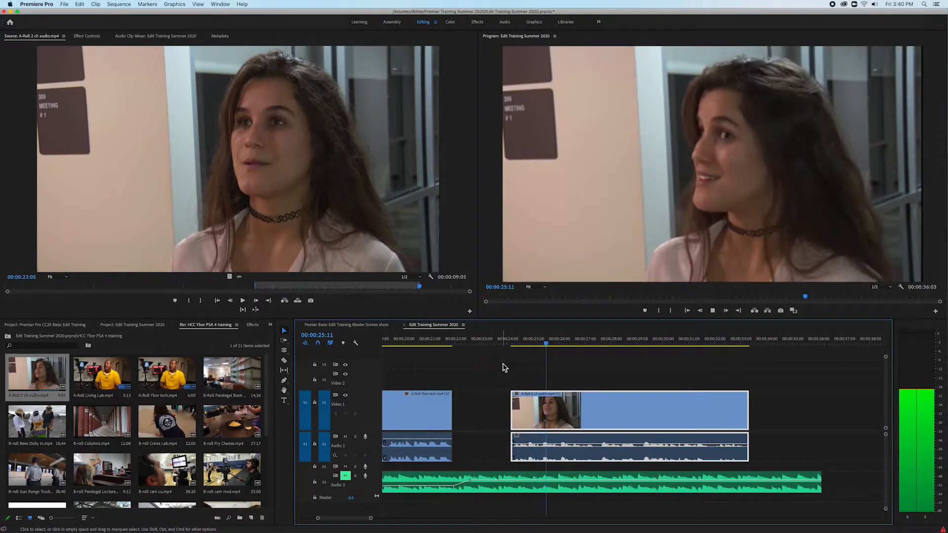
key(space)
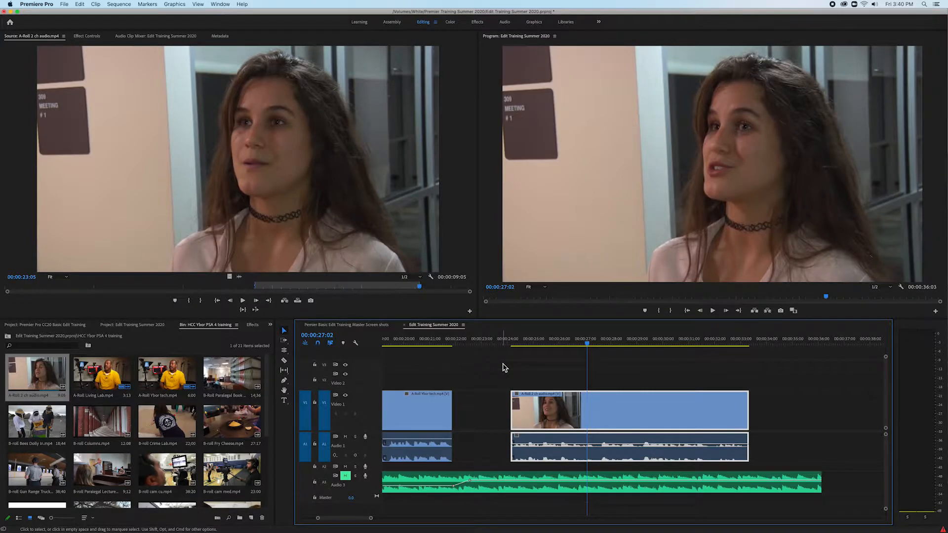
Raise the third interview clip's own audio level and play part of it with the music muted.
drag(545, 447, 545, 438)
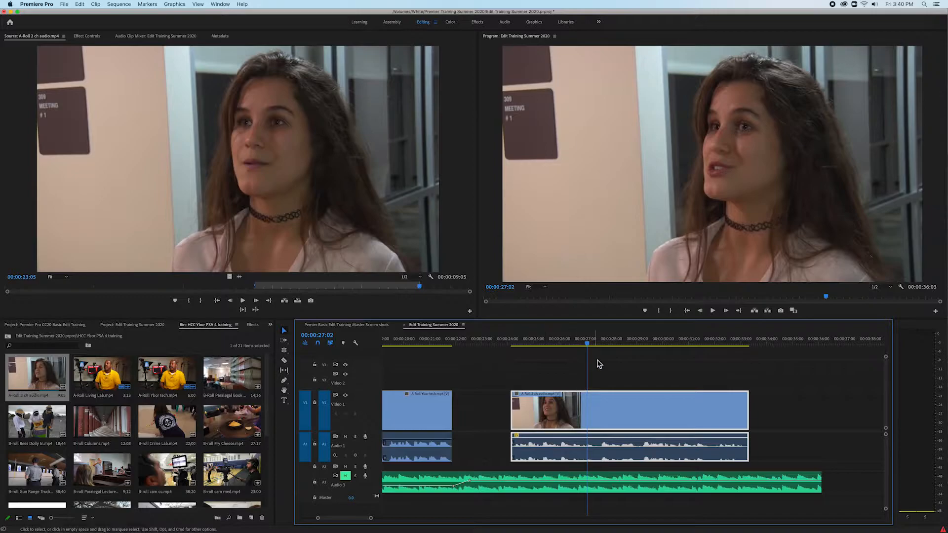
drag(582, 340, 530, 355)
key(space)
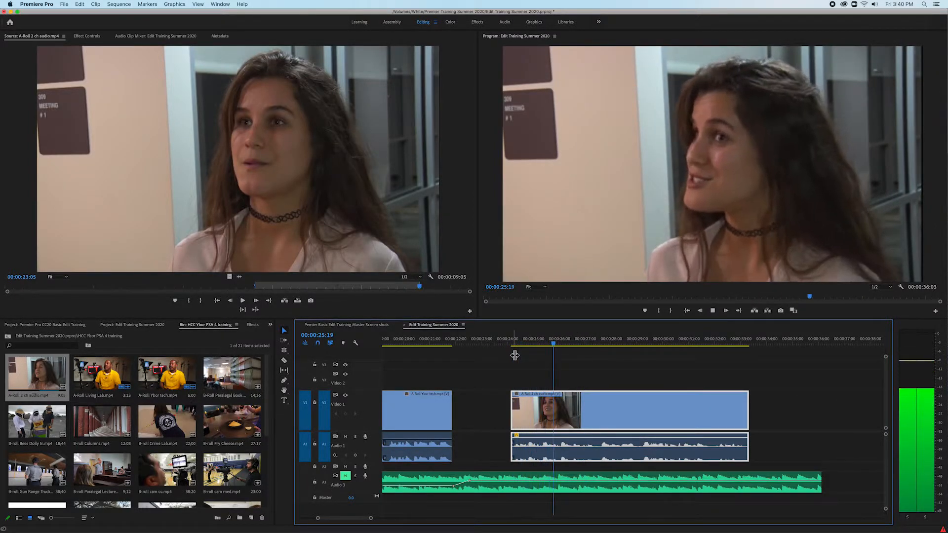
key(space)
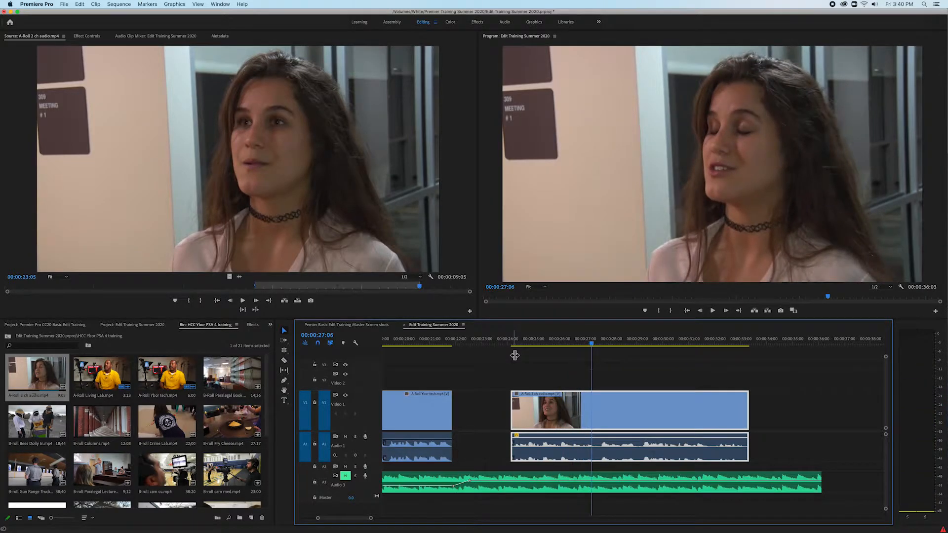
Play and scrub through the third interview clip to find filler sounds and pauses worth cutting.
click(540, 438)
key(space)
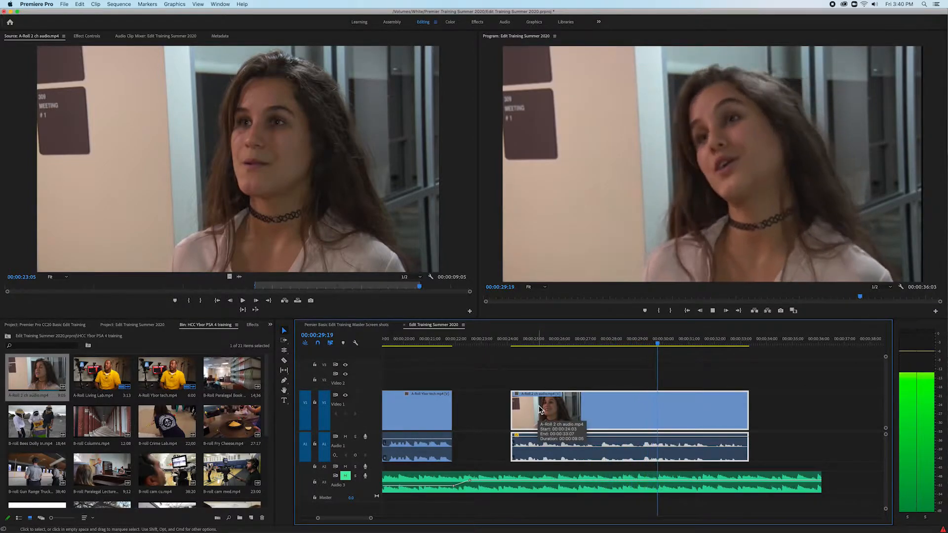
key(space)
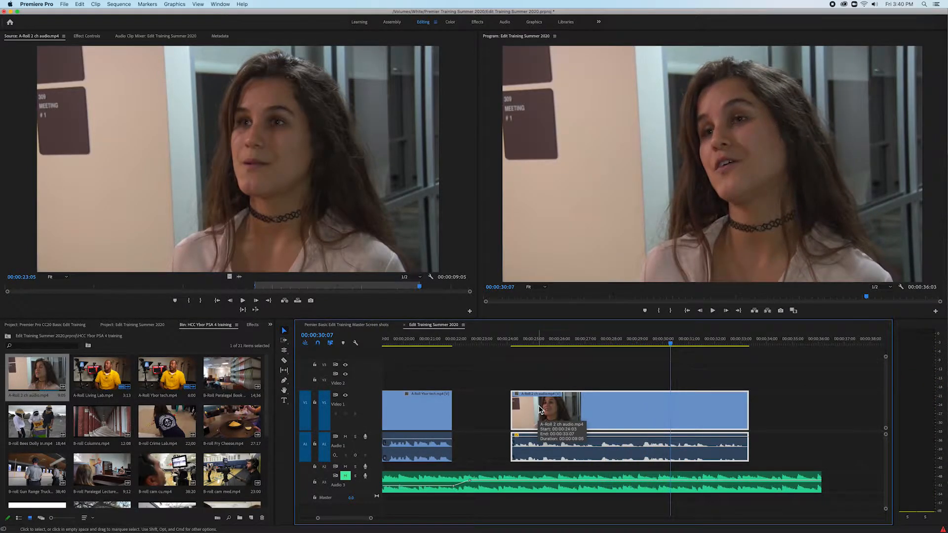
drag(672, 345, 541, 374)
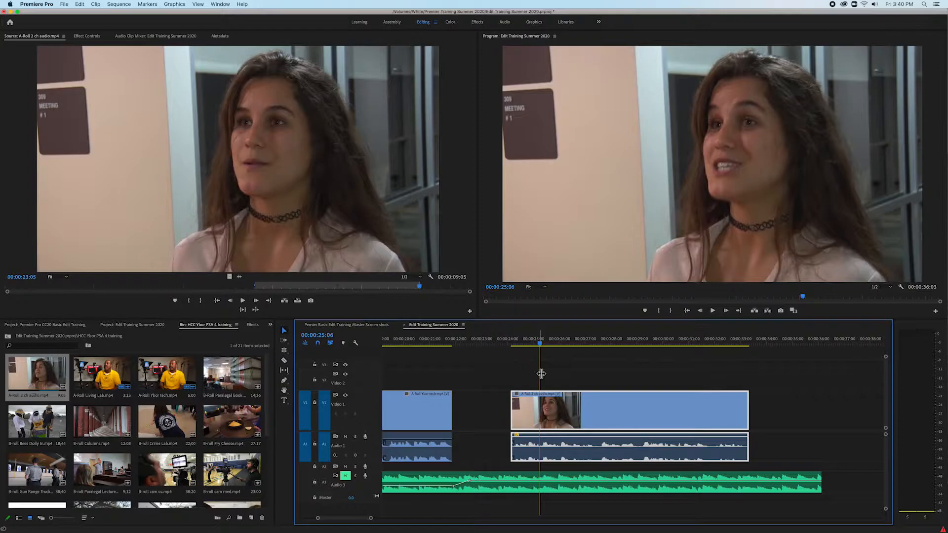
drag(540, 344, 723, 378)
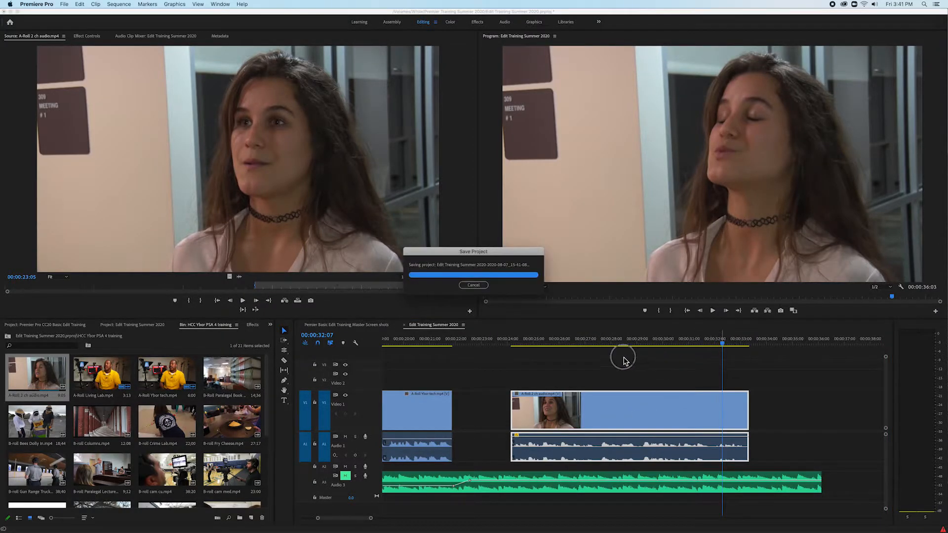
drag(726, 344, 552, 371)
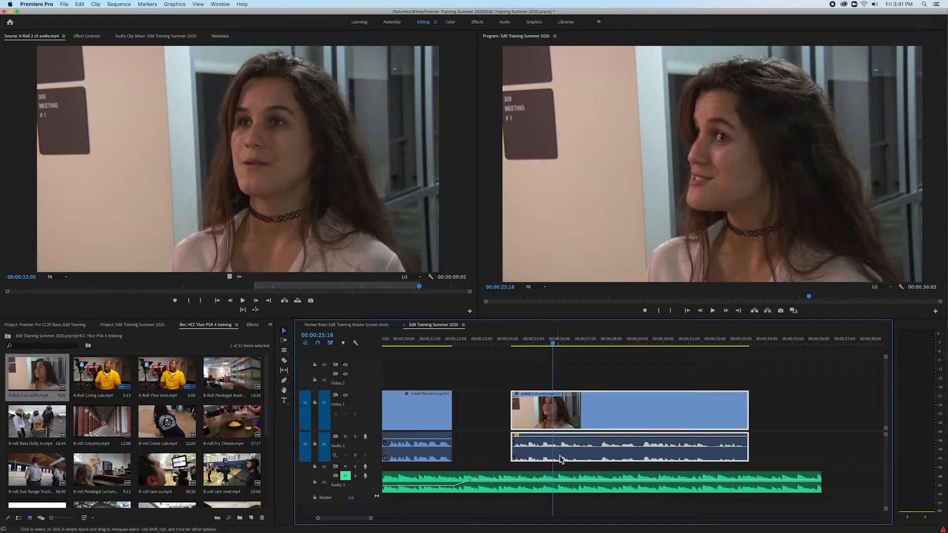
Lock the Audio 3 music track and play the third interview clip's opening from about 00:00:24:03.
click(315, 481)
click(533, 349)
drag(533, 348, 508, 352)
key(space)
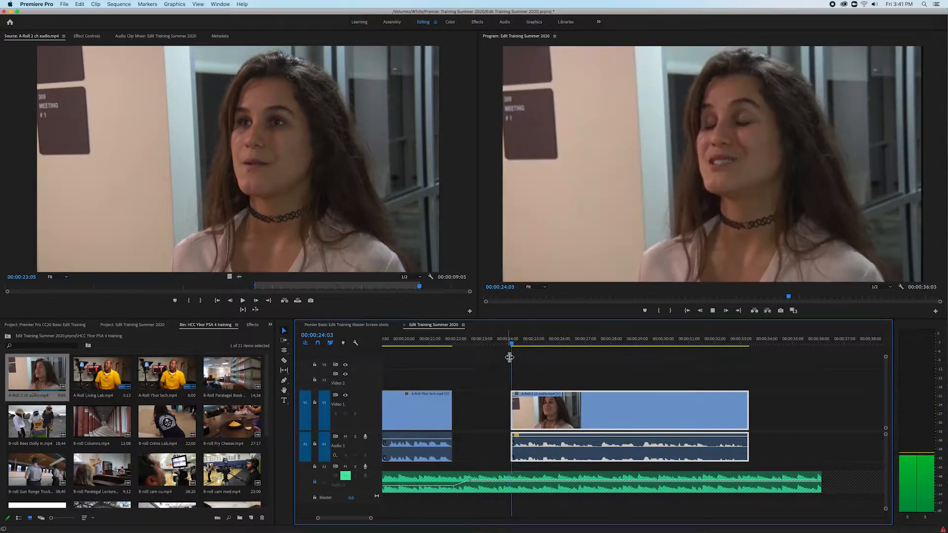
key(space)
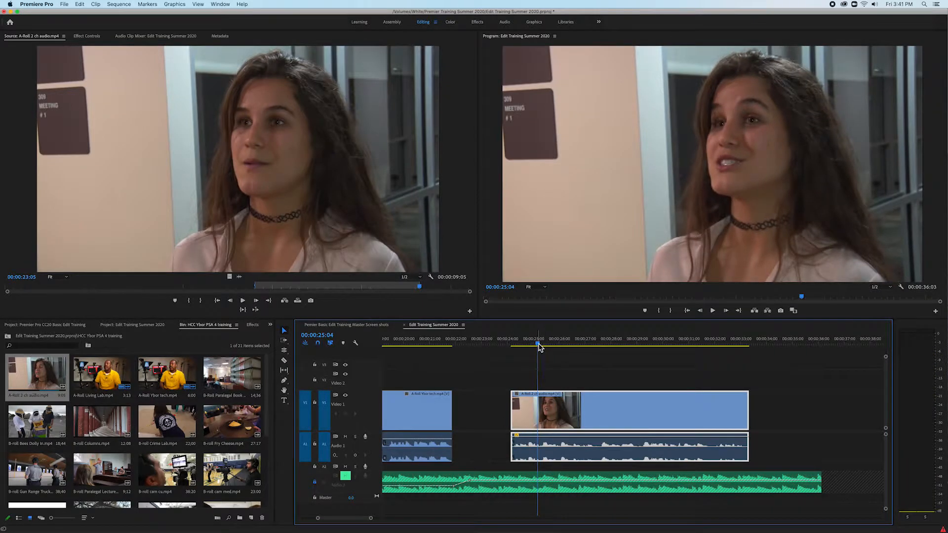
drag(540, 348, 514, 350)
key(space)
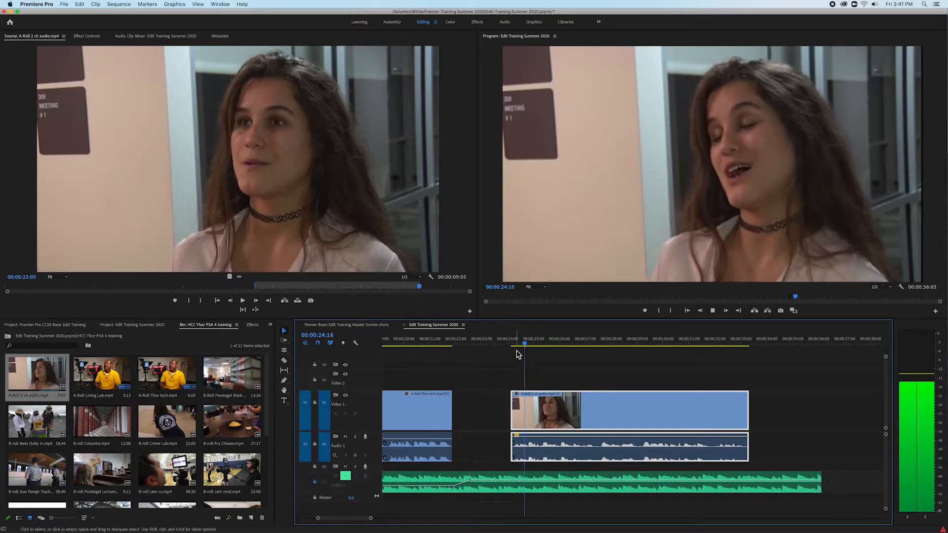
key(space)
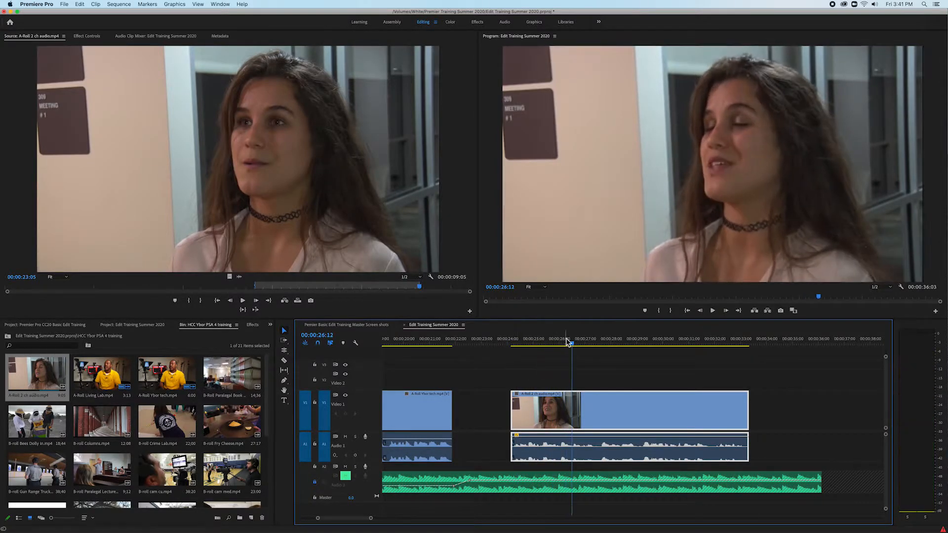
Mark the filler section from 00:00:25:23 to 00:00:26:08 in the third interview clip and extract it from the sequence.
mouse_move(572, 345)
mouse_down()
mouse_move(552, 348)
mouse_move(566, 350)
mouse_up()
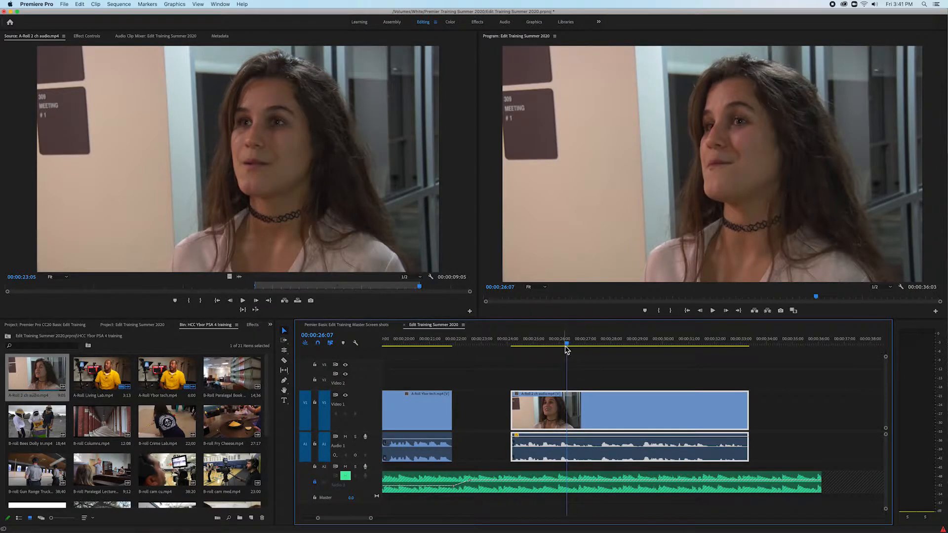
drag(568, 347, 560, 349)
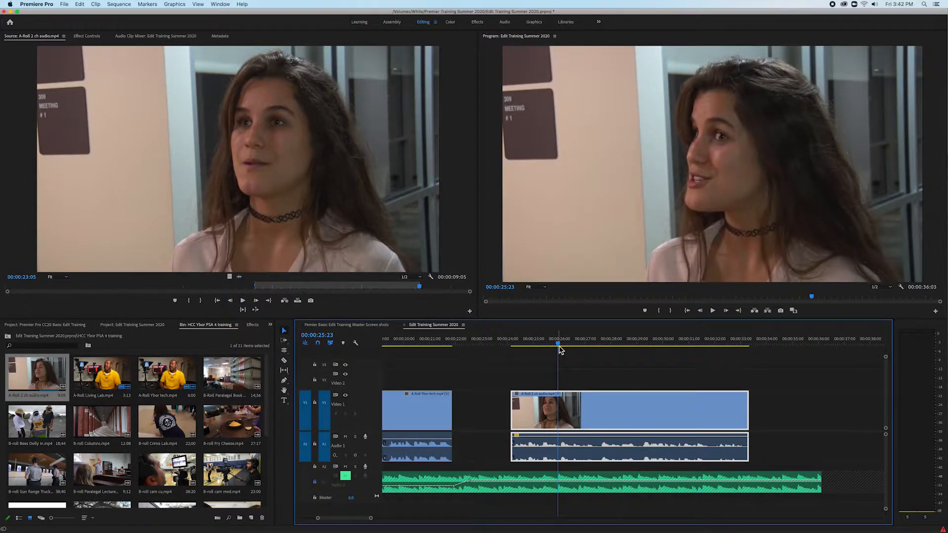
key(i)
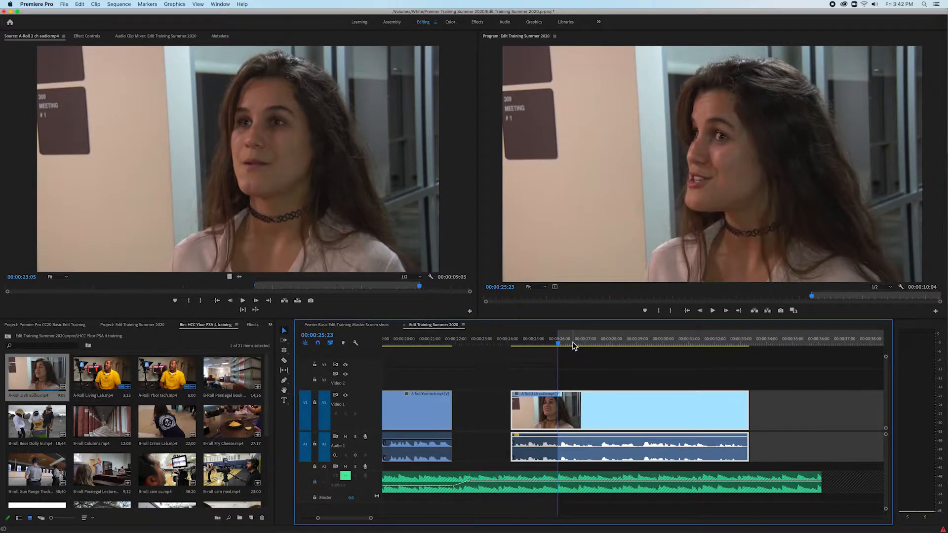
key(space)
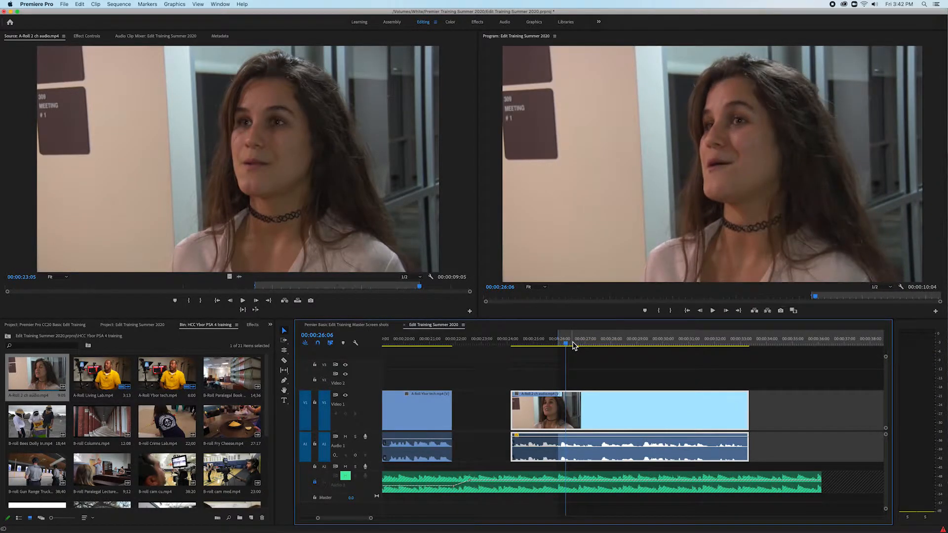
key(o)
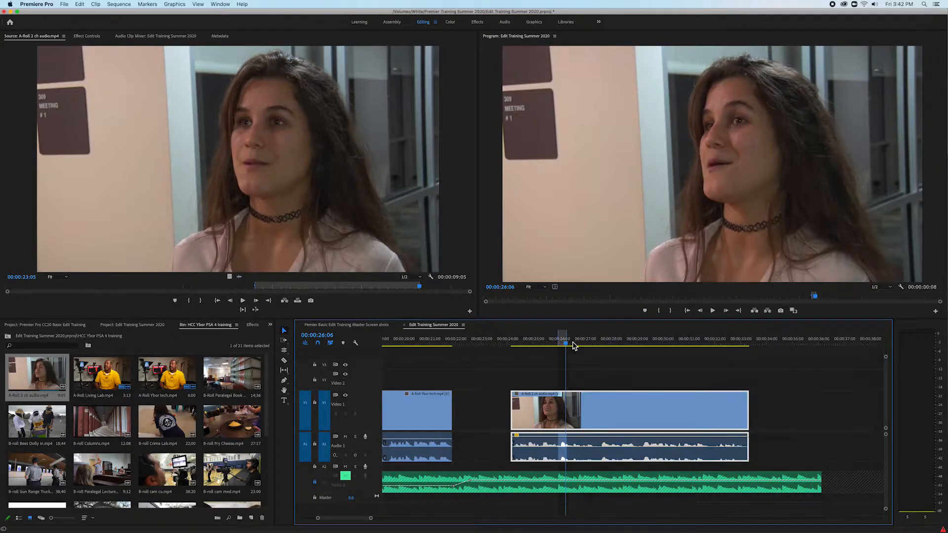
mouse_move(565, 340)
mouse_down()
mouse_move(577, 345)
mouse_move(566, 350)
mouse_up()
drag(566, 348, 566, 349)
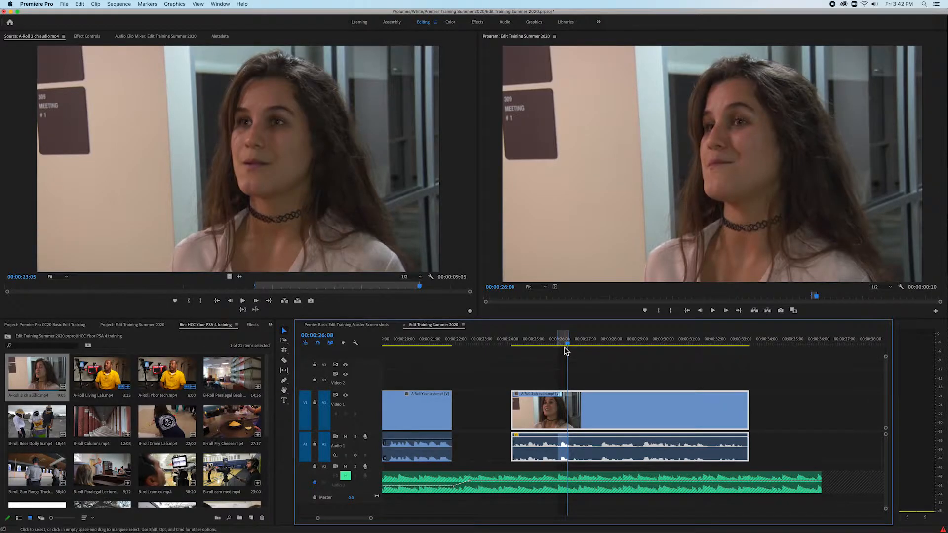
click(767, 311)
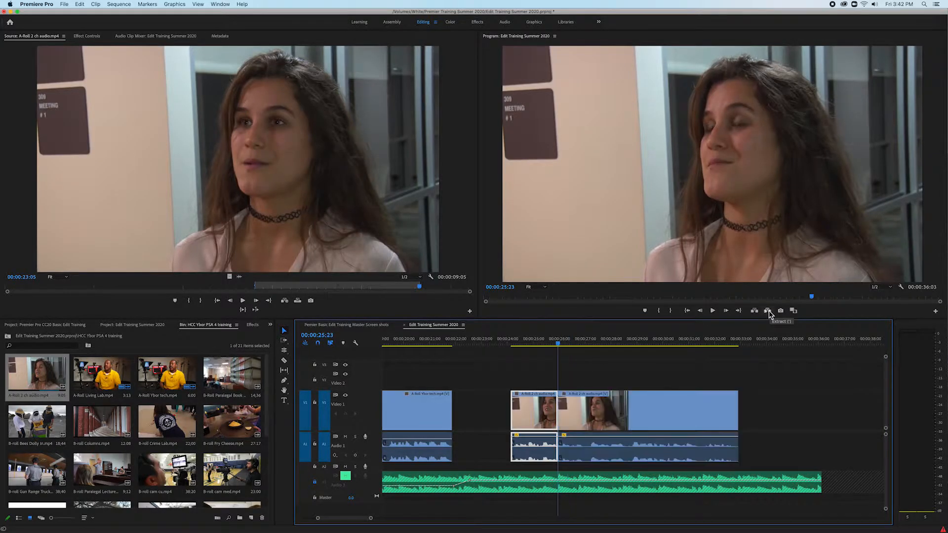
Play the third interview clip across the cut at 00:00:25:23 to check the edit.
click(556, 347)
mouse_move(556, 347)
mouse_down()
mouse_move(577, 347)
mouse_move(549, 350)
mouse_up()
key(space)
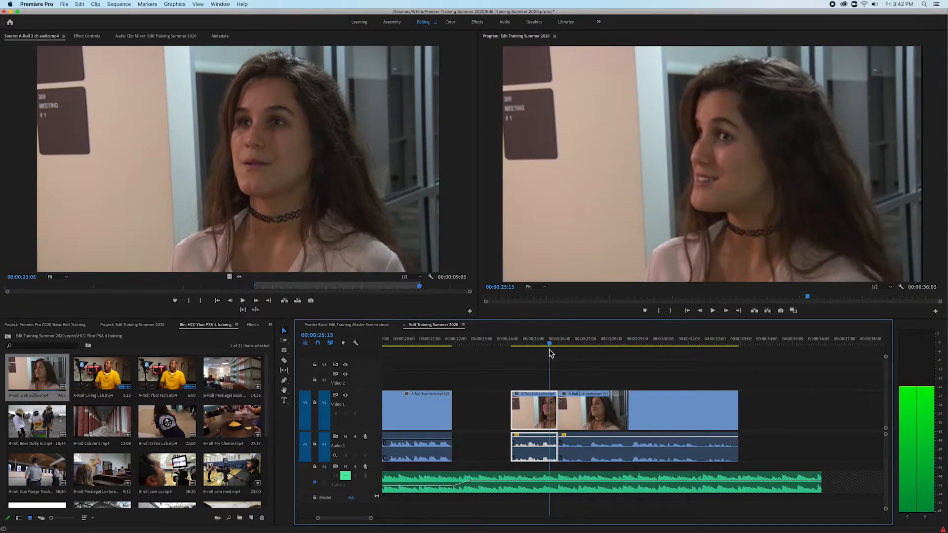
key(space)
Mark an In point at 00:00:27:01, at the start of the next filler section in the interview.
click(584, 349)
key(Left)
key(Left)
key(Left)
key(Left)
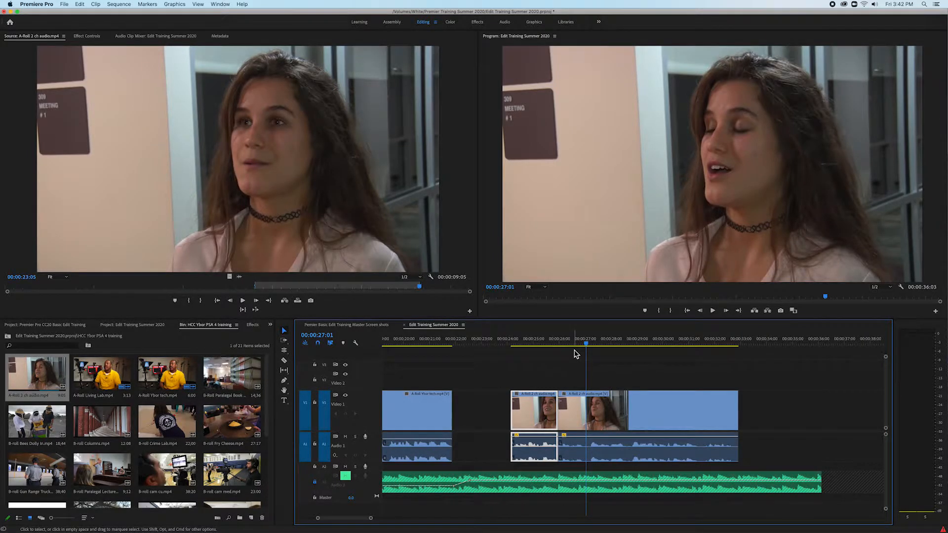
key(i)
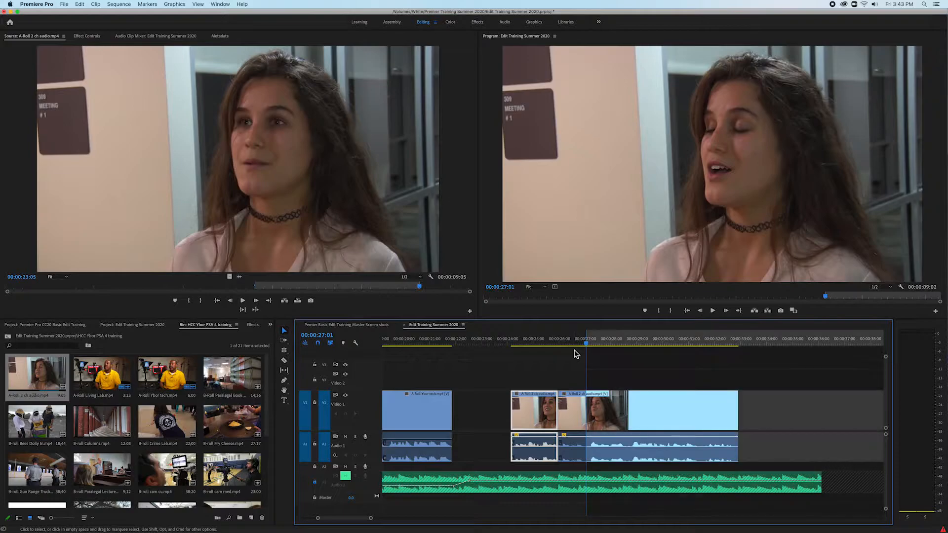
Mark the Out point of the second filler section at 00:00:27:12 and extract the marked range.
key(space)
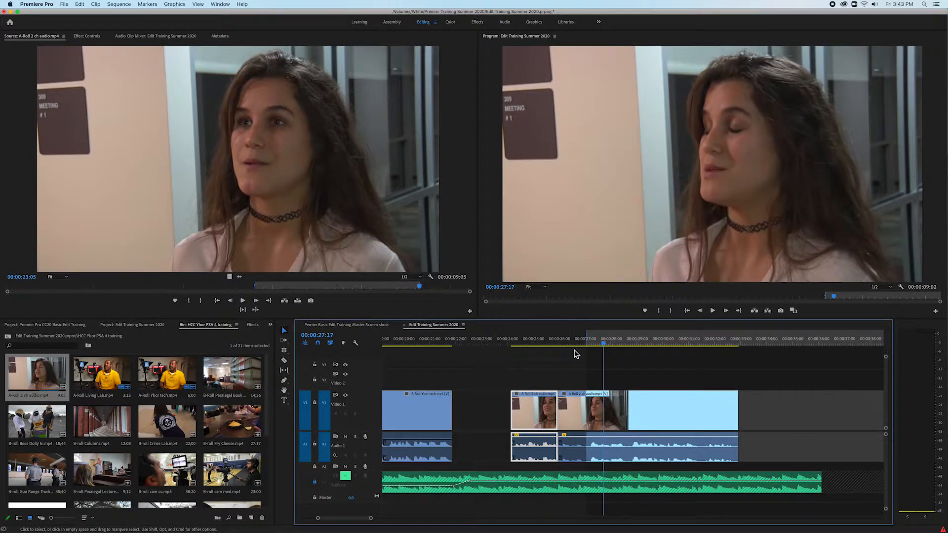
key(Left)
key(Left)
key(Left)
key(Left)
key(Left)
key(Left)
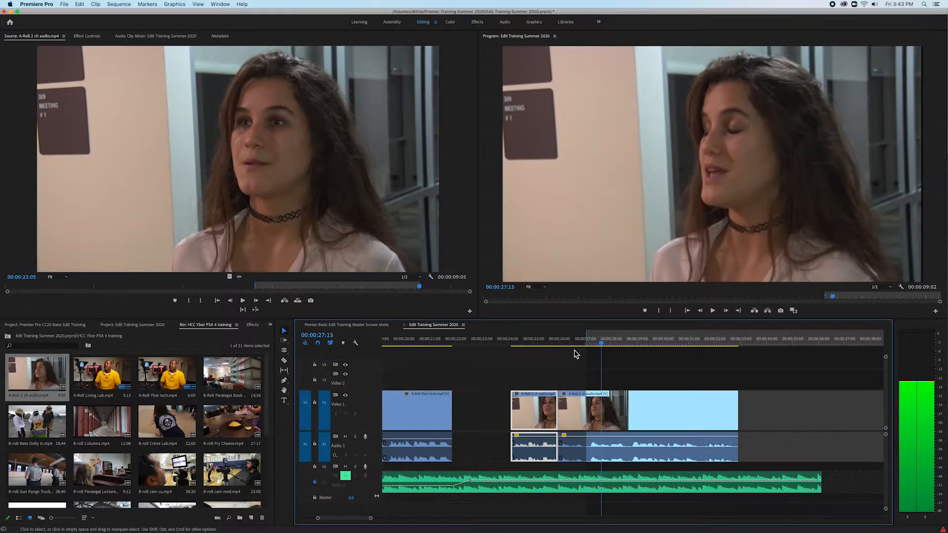
key(o)
key(space)
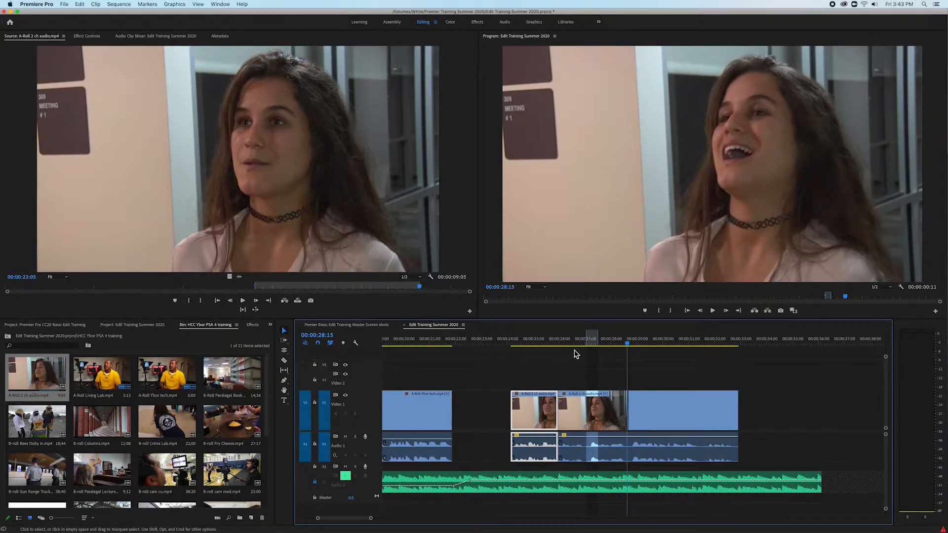
drag(608, 346, 595, 352)
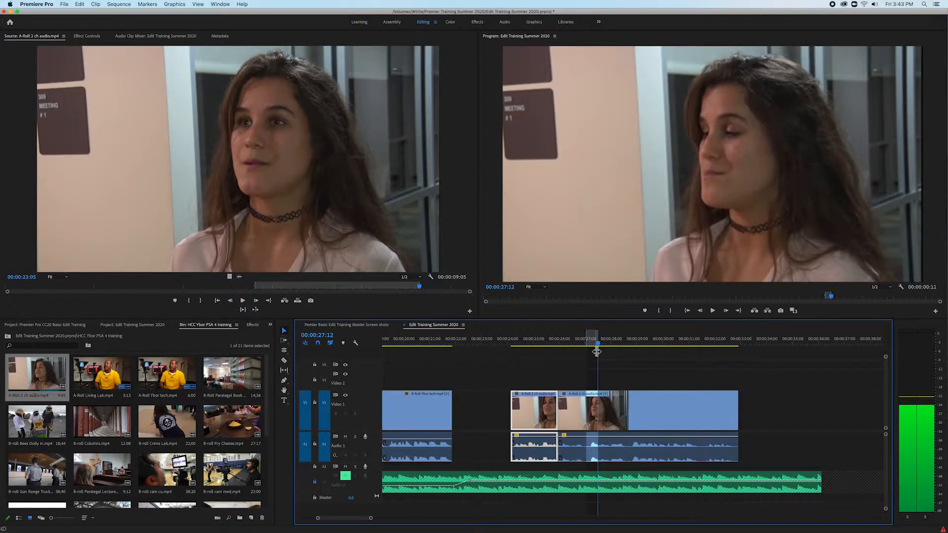
key(space)
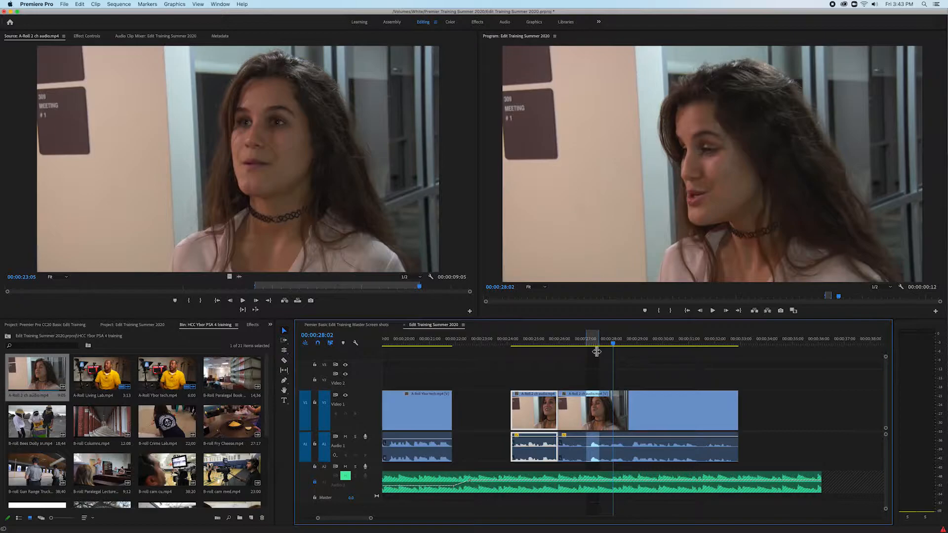
key(apostrophe)
Play the interview across the cut at 00:00:27:01 to check the transition.
click(582, 347)
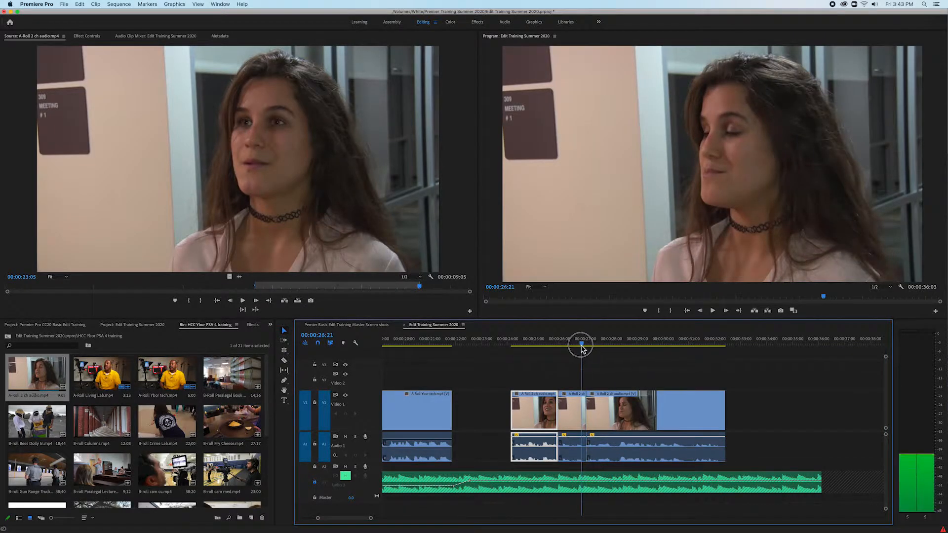
key(space)
click(581, 346)
key(space)
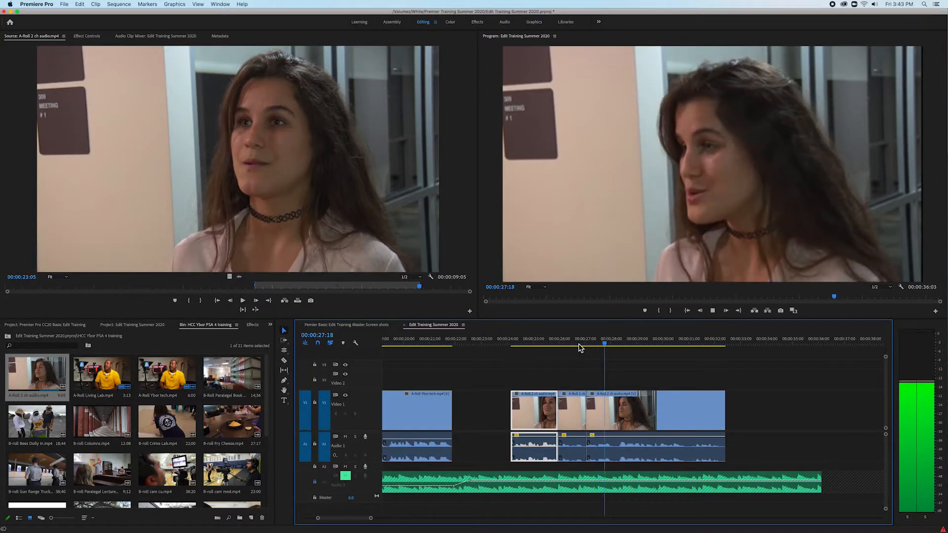
key(space)
Mark the third filler section from 00:00:28:05 to 00:00:28:13 and extract it from the sequence.
click(609, 349)
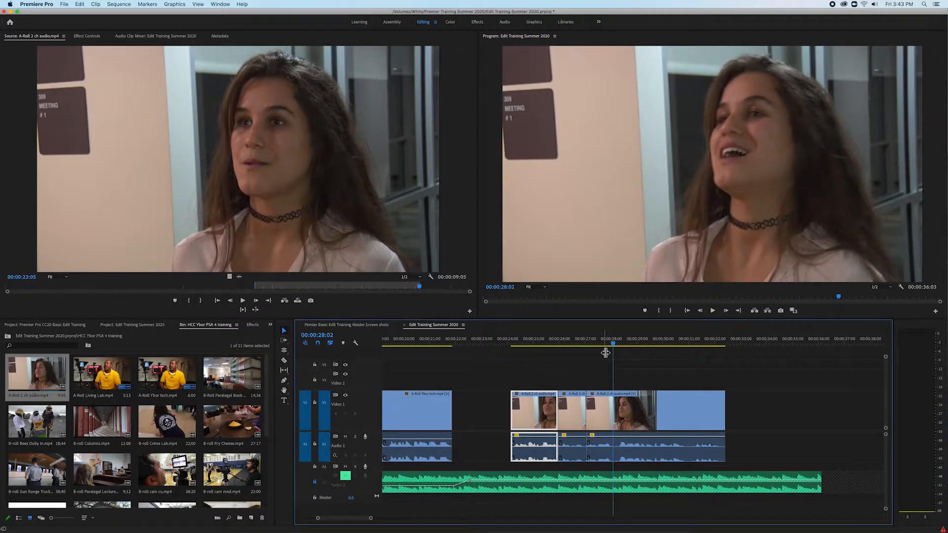
key(space)
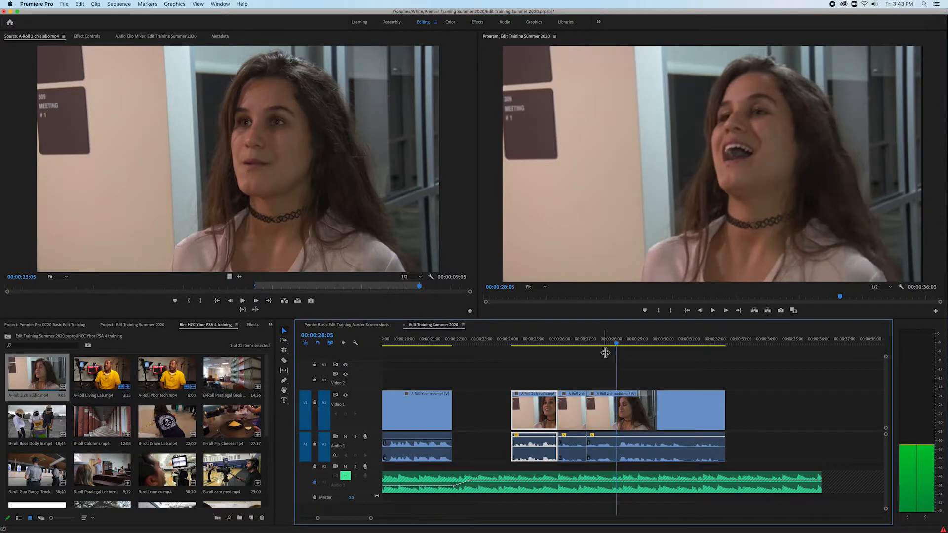
key(i)
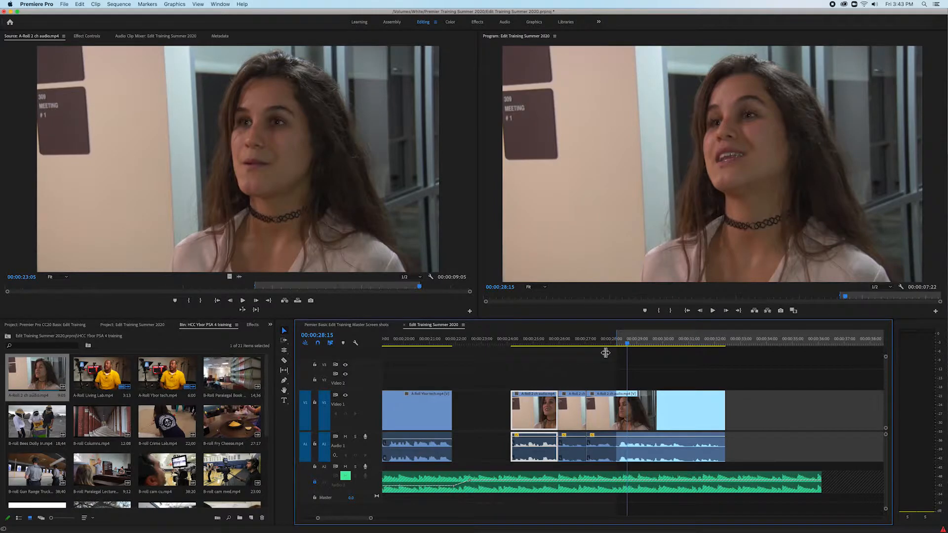
key(Left)
key(Left)
key(Left)
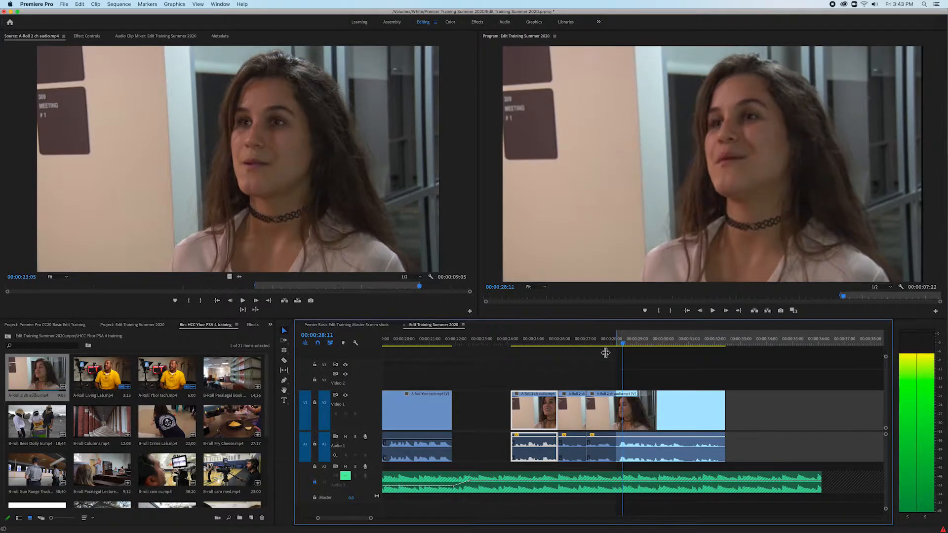
key(Right)
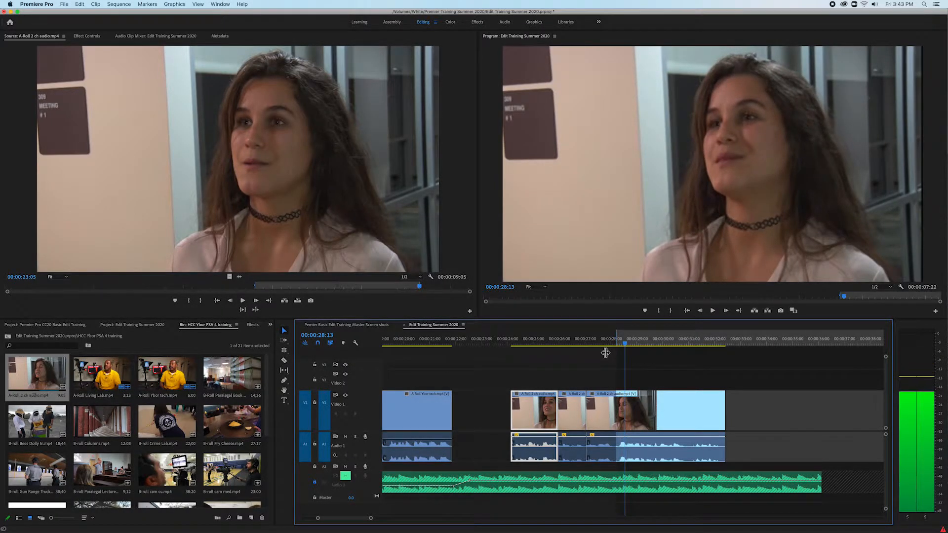
key(o)
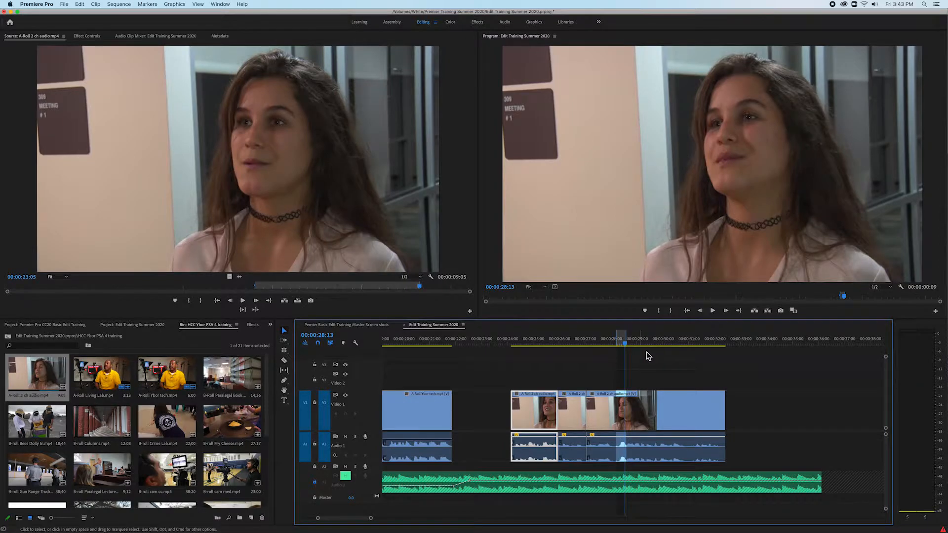
click(767, 312)
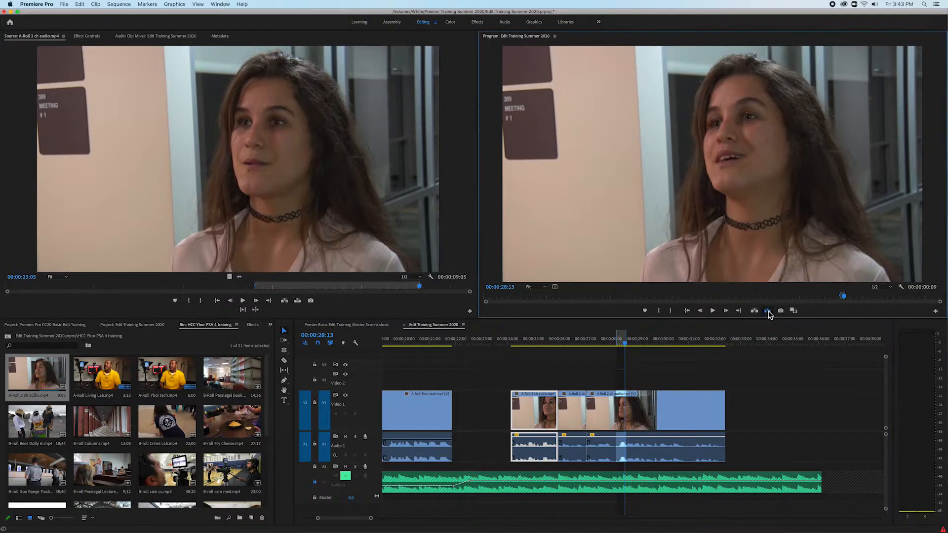
Play across the cut at 00:00:28:05 and review the interview around 00:00:29:20 for another section to remove.
click(617, 346)
key(space)
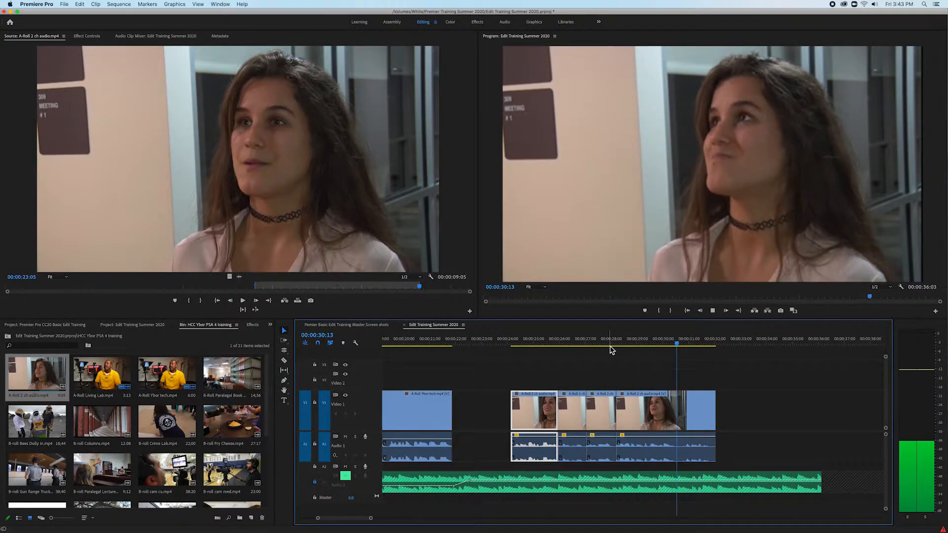
click(692, 338)
click(658, 344)
key(space)
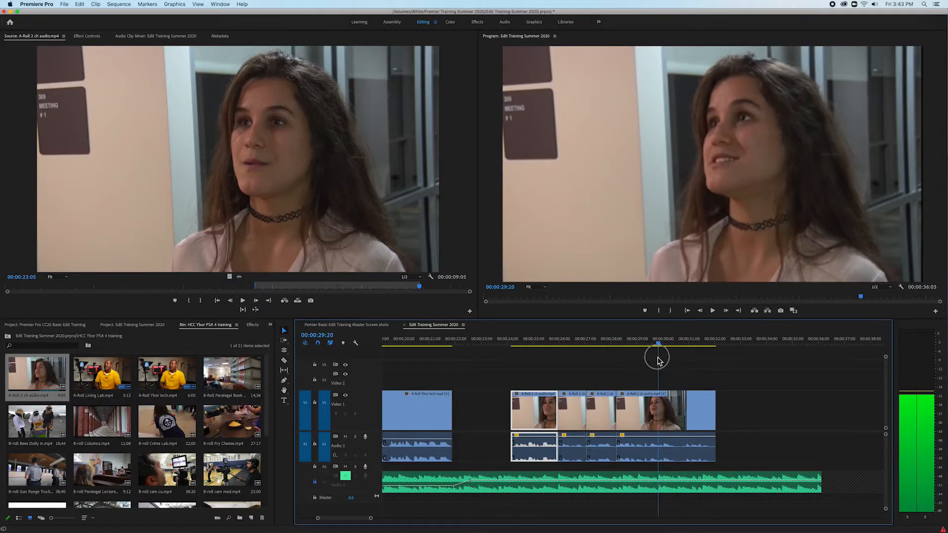
Mark the fourth filler section of the third interview from 00:00:29:22 to 00:00:30:08 and extract it from the sequence.
click(670, 345)
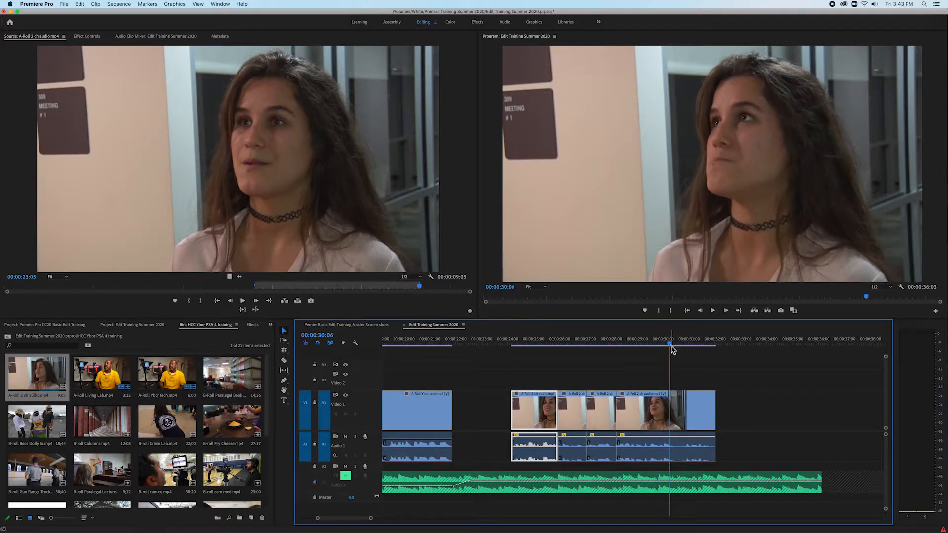
drag(670, 345, 662, 351)
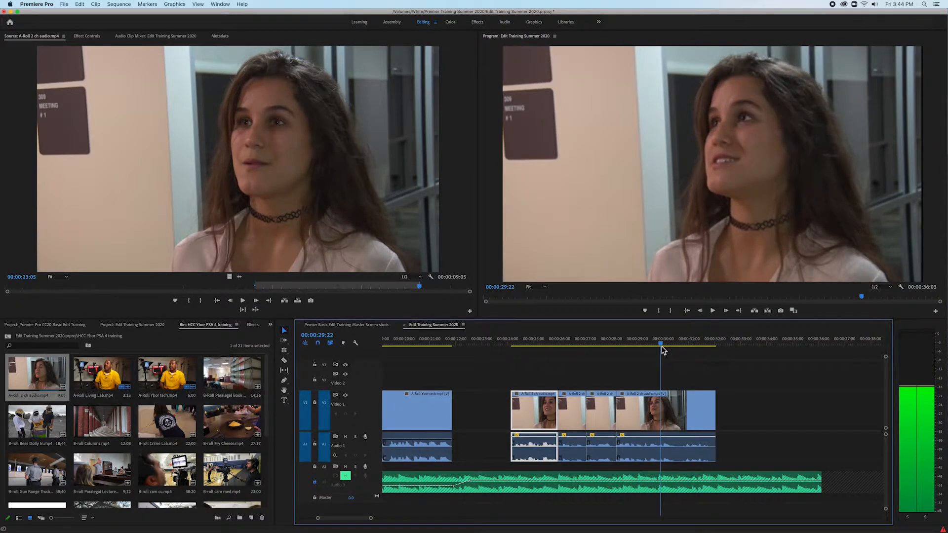
key(i)
key(space)
key(space)
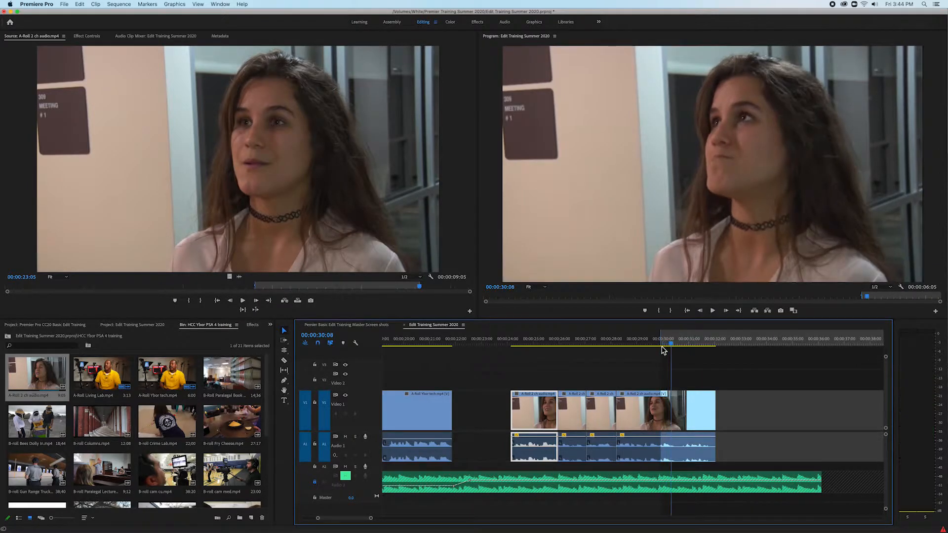
key(o)
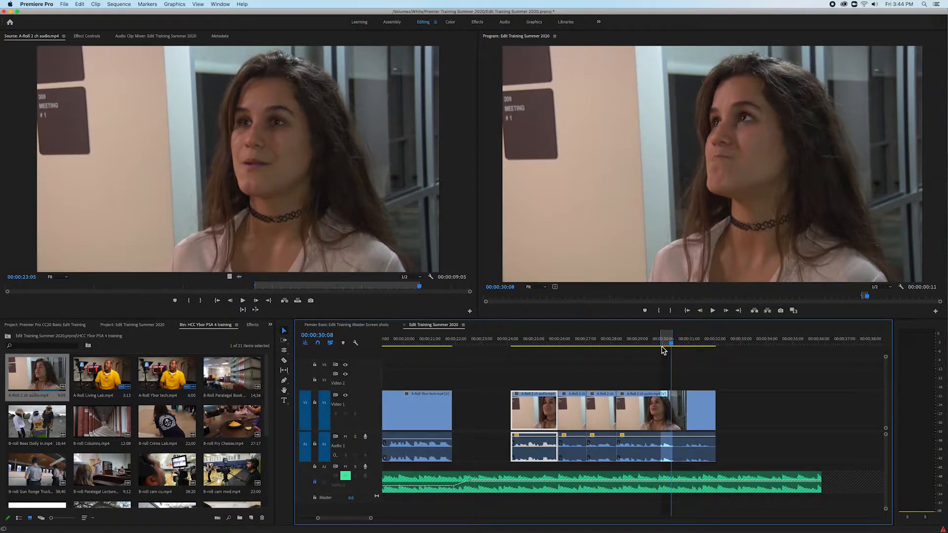
key(apostrophe)
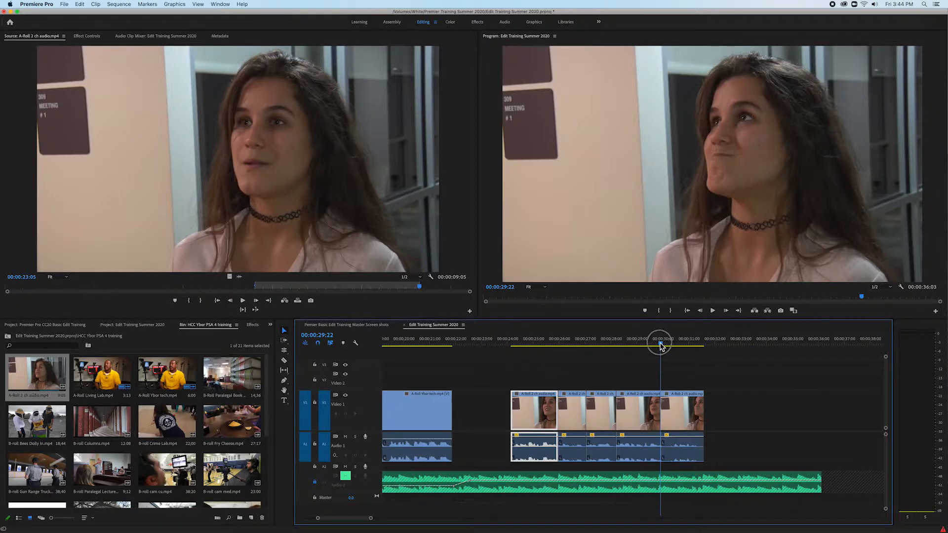
Play across the cut at 00:00:29:22, and play the whole trimmed third interview from its start.
key(space)
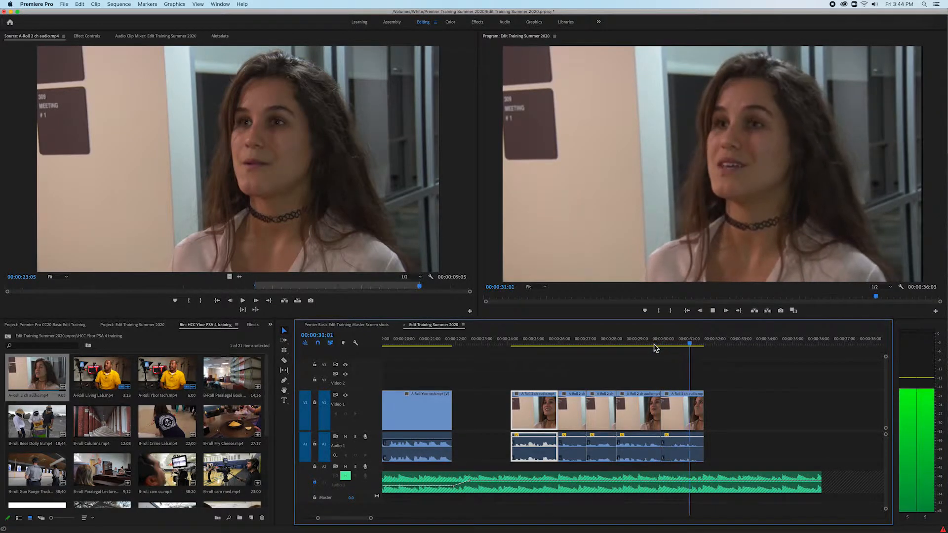
key(space)
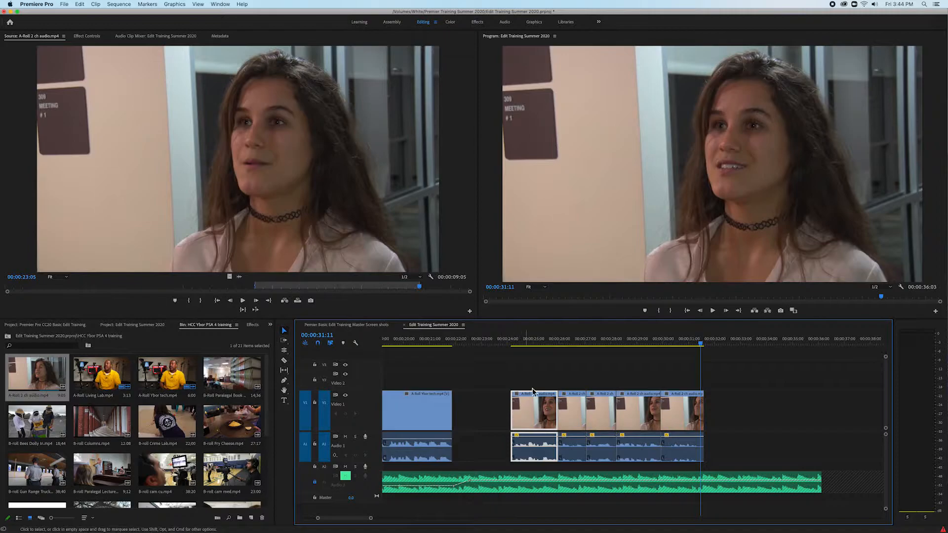
drag(700, 342, 501, 365)
key(space)
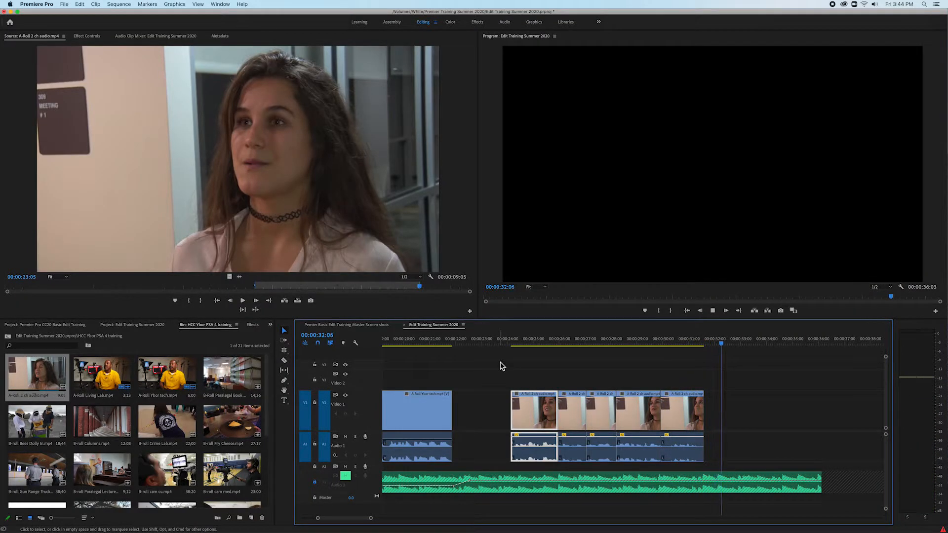
key(space)
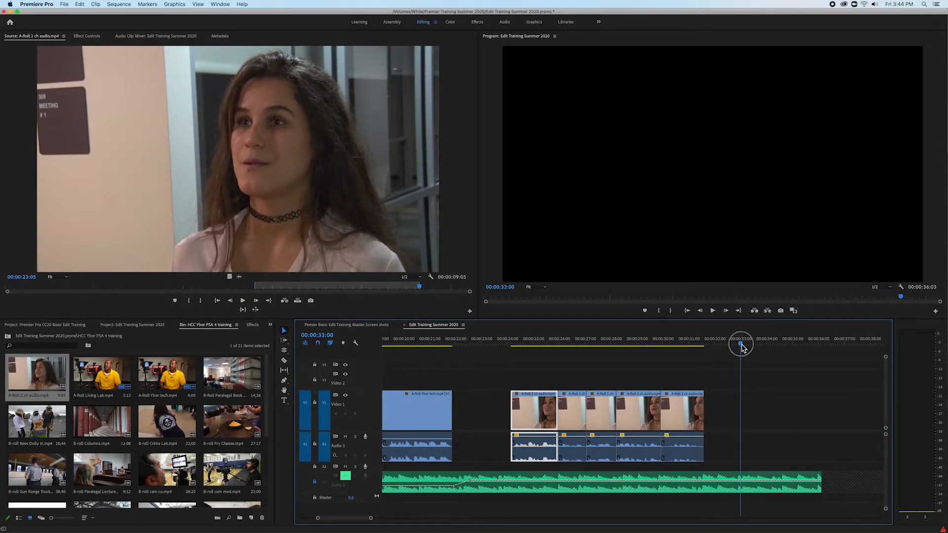
Replay the opening of the third interview and check the first cuts between about 00:00:25:15 and 00:00:27:07.
drag(742, 346, 513, 346)
key(space)
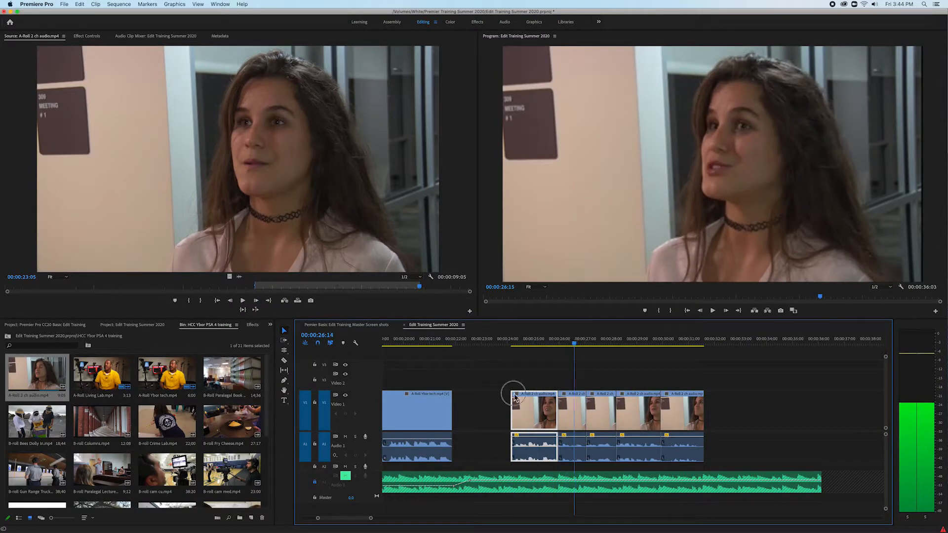
click(503, 393)
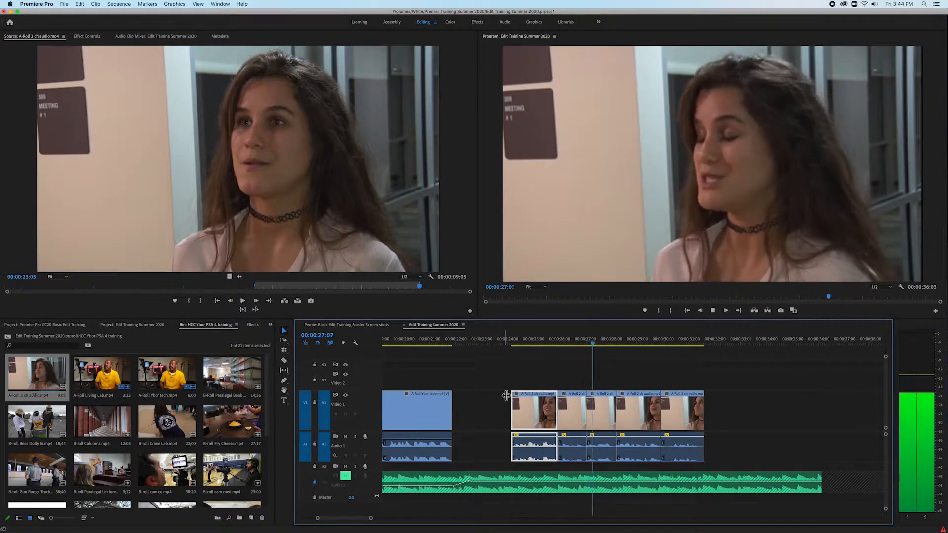
key(space)
drag(598, 347, 546, 360)
key(space)
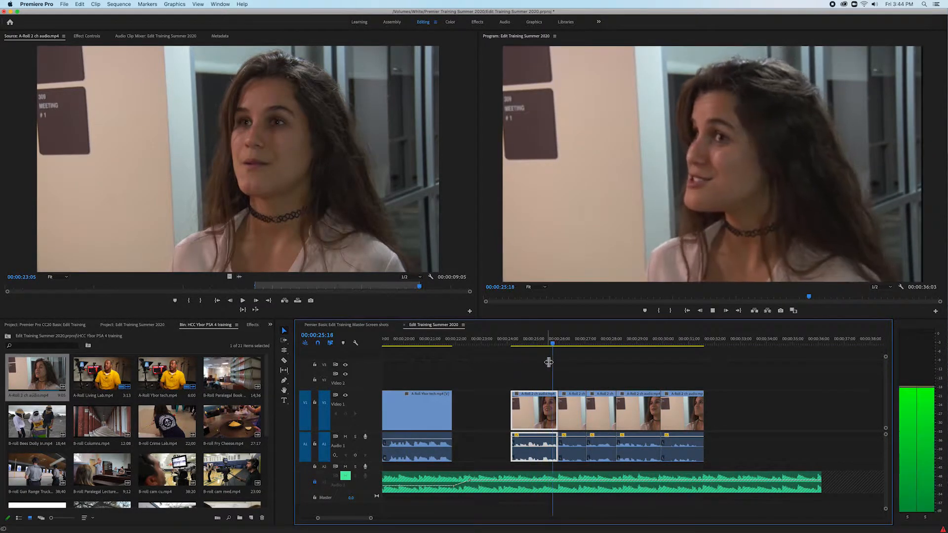
key(space)
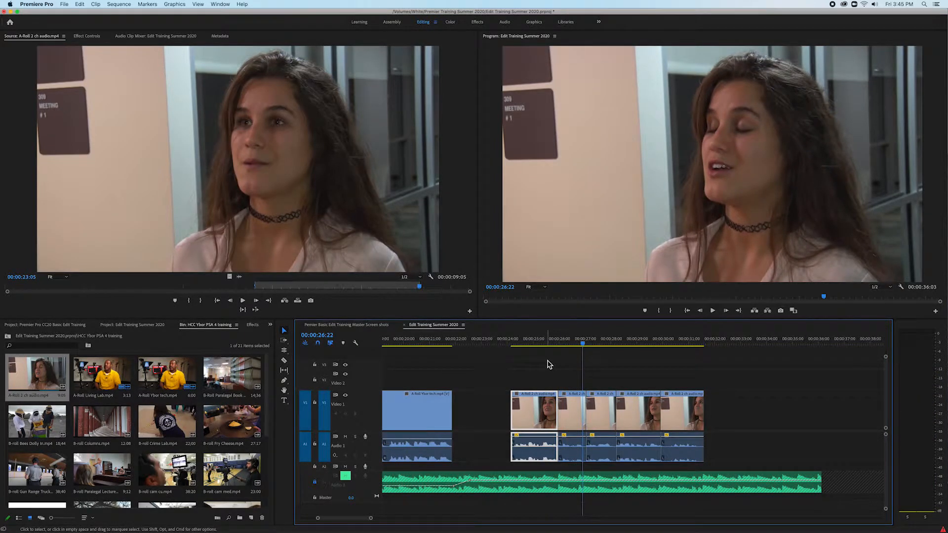
Unlock the Audio 3 music track, play the interview to its end, and unmute the music track.
click(315, 482)
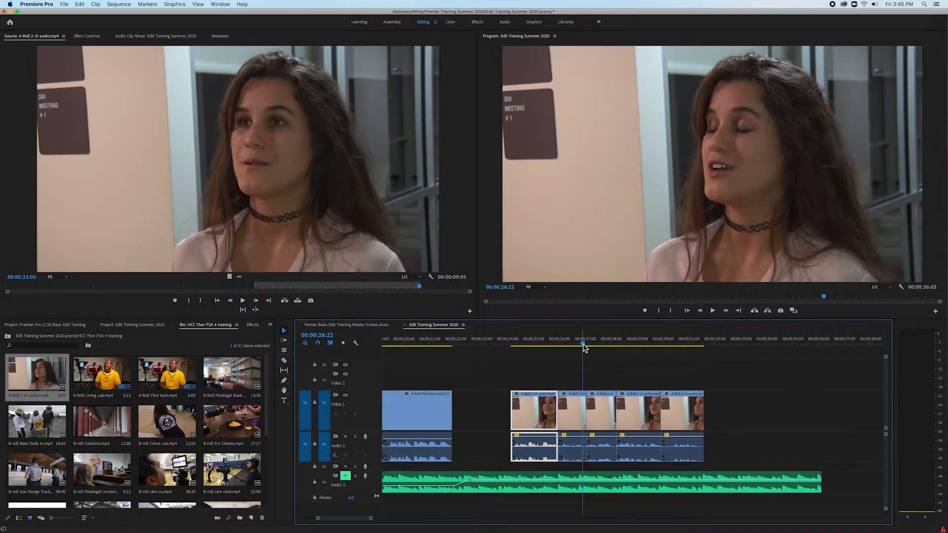
key(space)
click(509, 352)
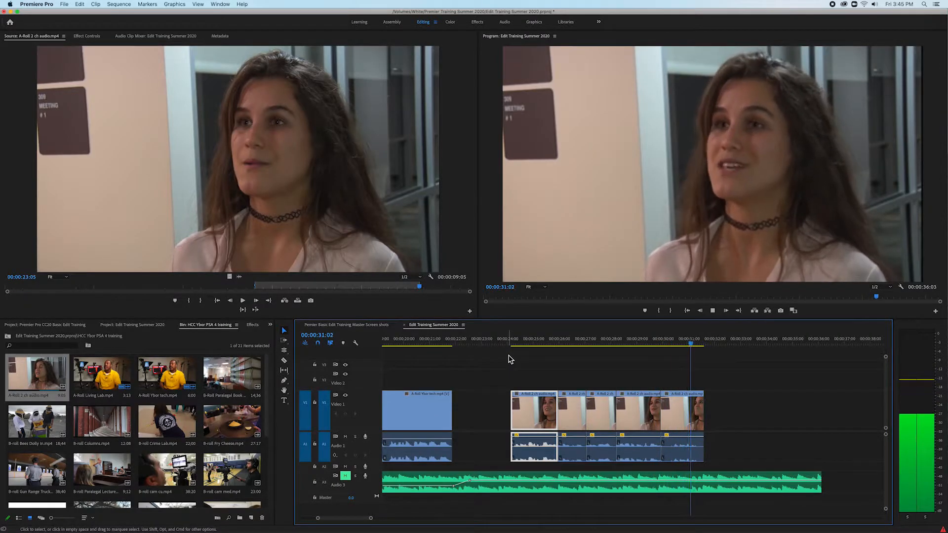
key(space)
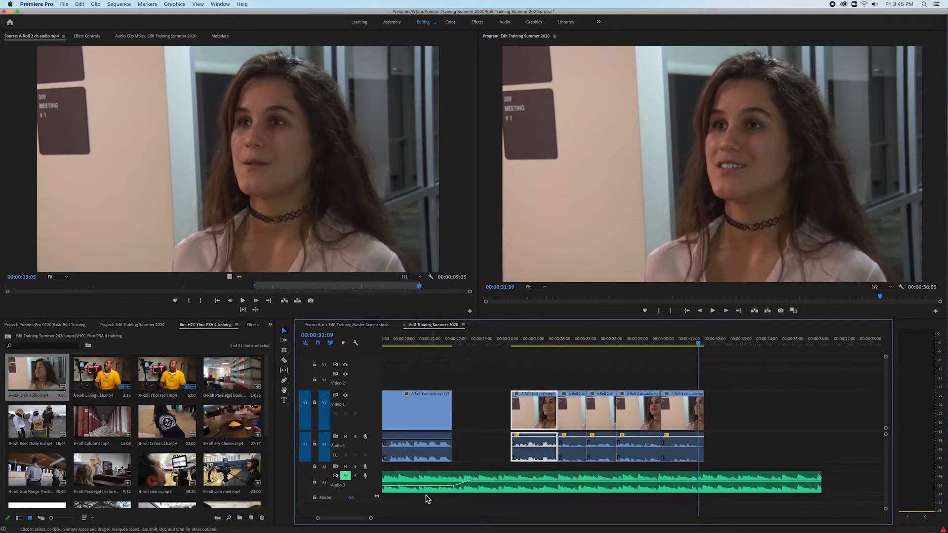
drag(700, 345, 509, 380)
click(344, 476)
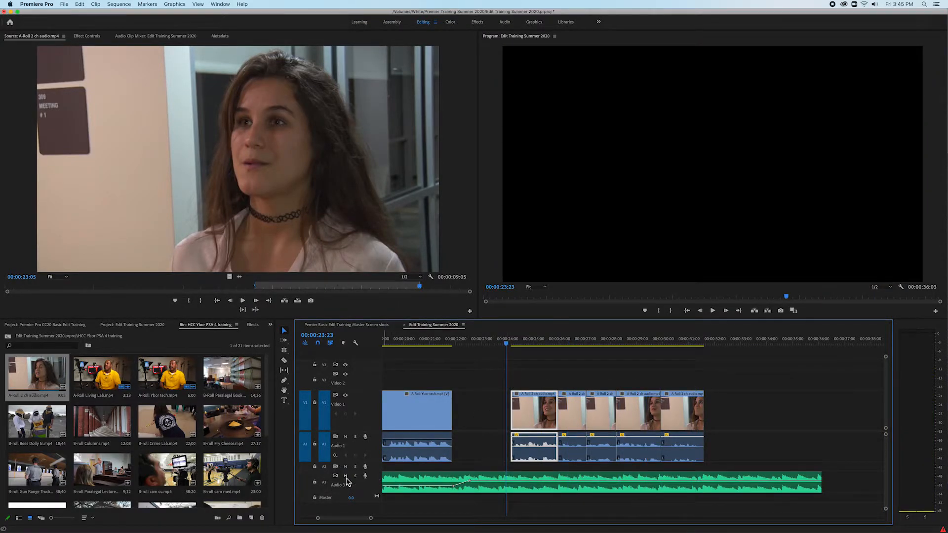
Add volume keyframes to the Audio 3 music at both ends of the third interview, lower the level between them, and play the result.
click(500, 480)
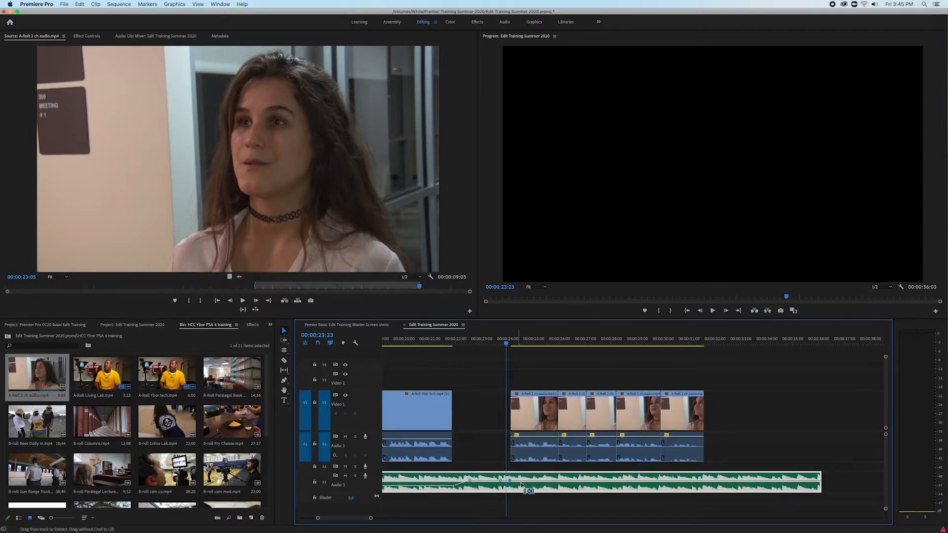
click(709, 481)
drag(711, 480, 703, 481)
drag(500, 480, 499, 480)
drag(594, 479, 593, 488)
key(space)
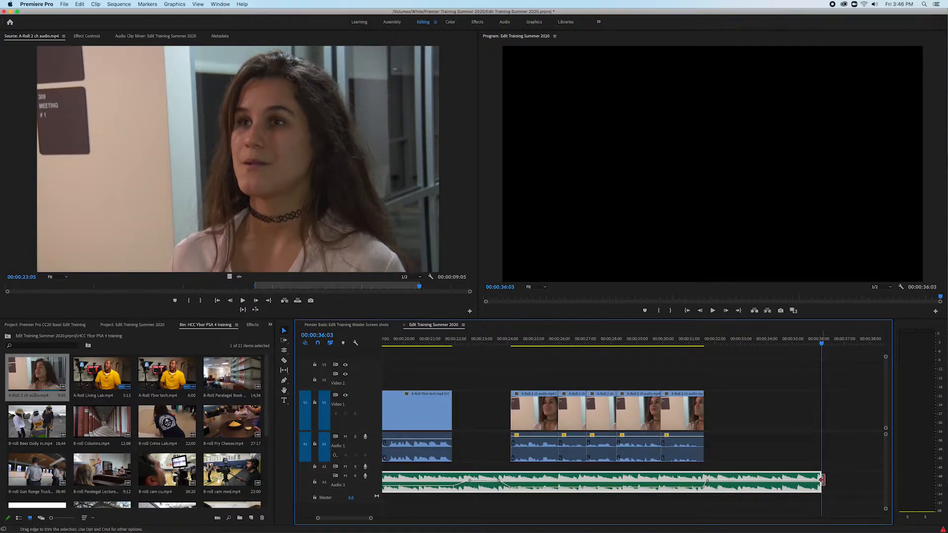
Extend the end of the music clip to 00:00:37:06 and play the ending from about 00:00:31:00.
drag(821, 479, 849, 481)
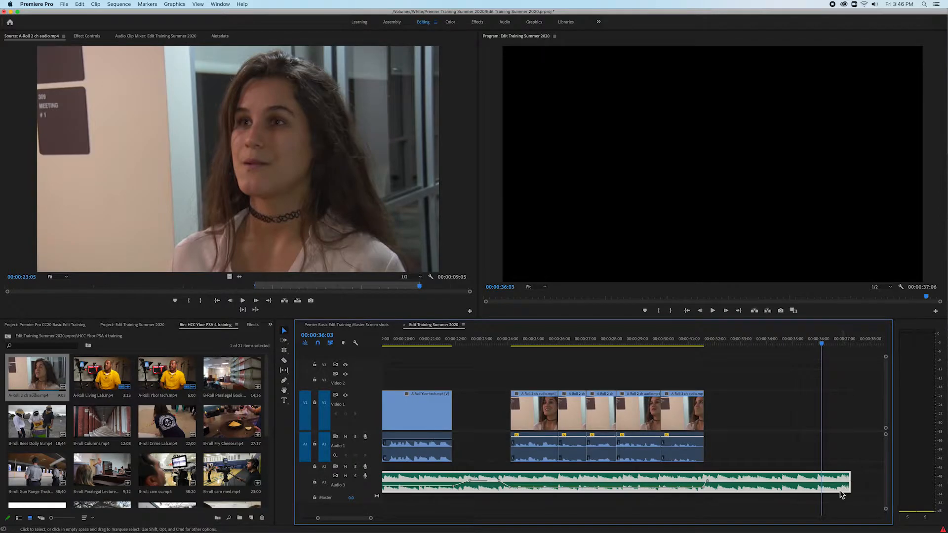
click(692, 378)
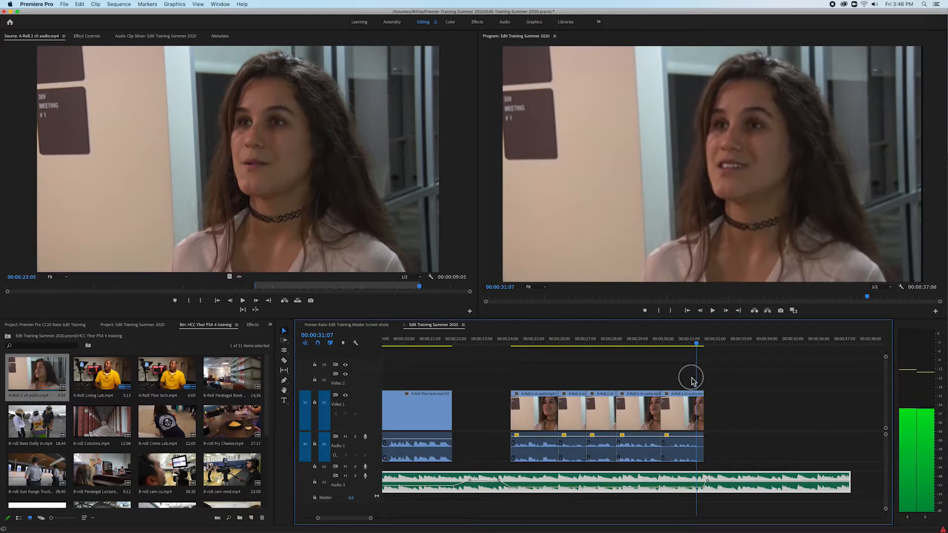
key(space)
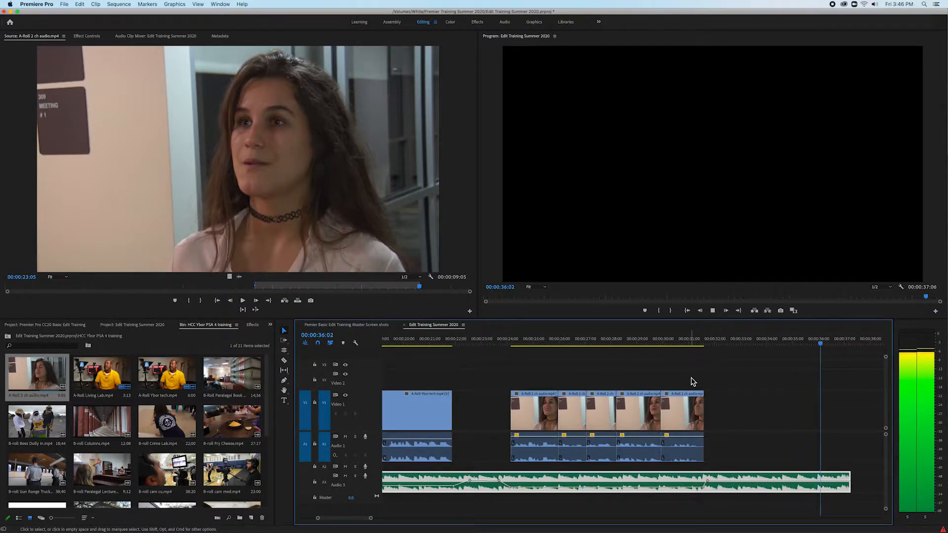
key(space)
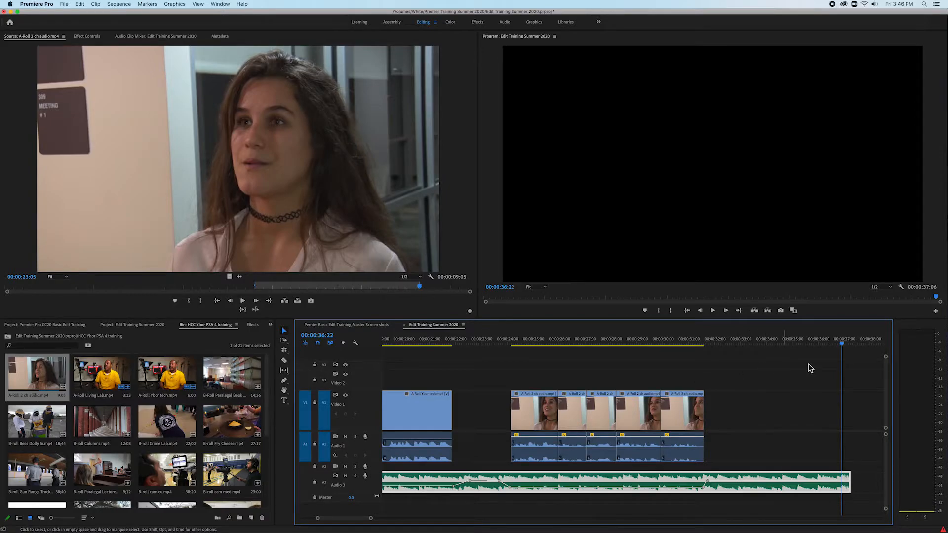
Add volume keyframes near the end of the Audio 3 music, from about 00:00:36:08, and lower the last one to fade out the music.
drag(842, 339, 806, 359)
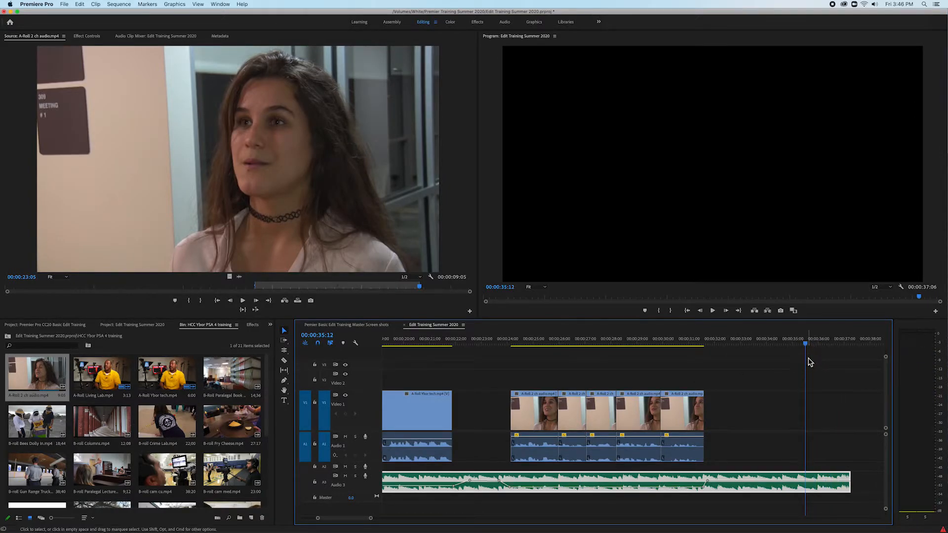
key(space)
key(space)
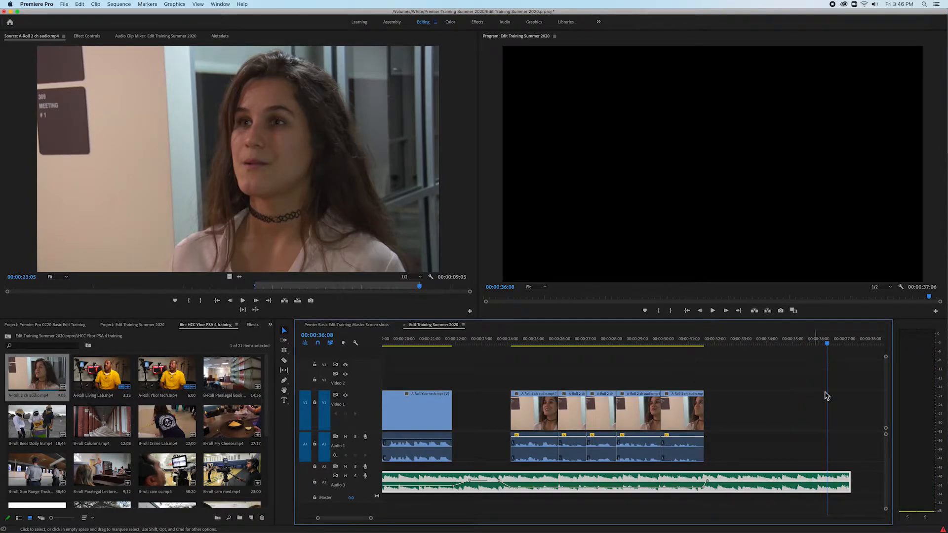
ctrl+click(836, 482)
drag(837, 483, 837, 481)
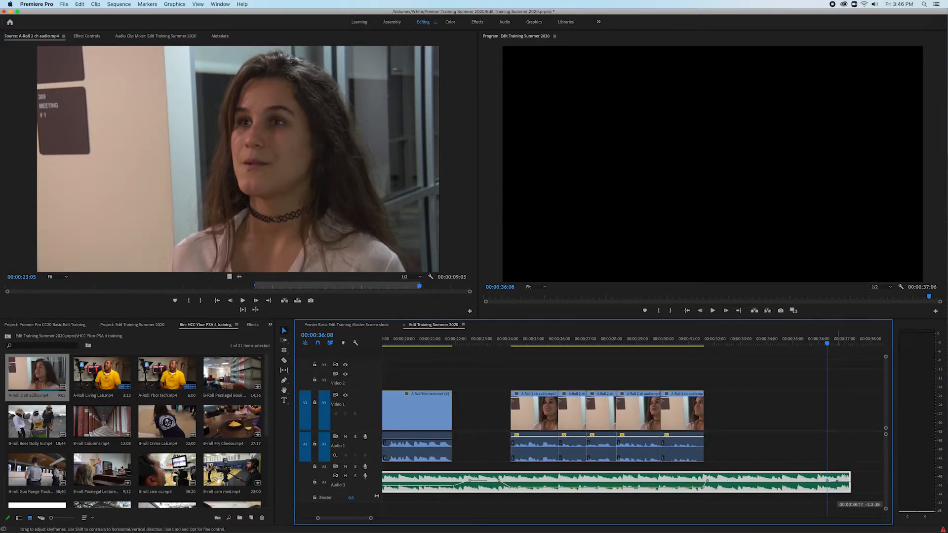
drag(845, 506, 844, 506)
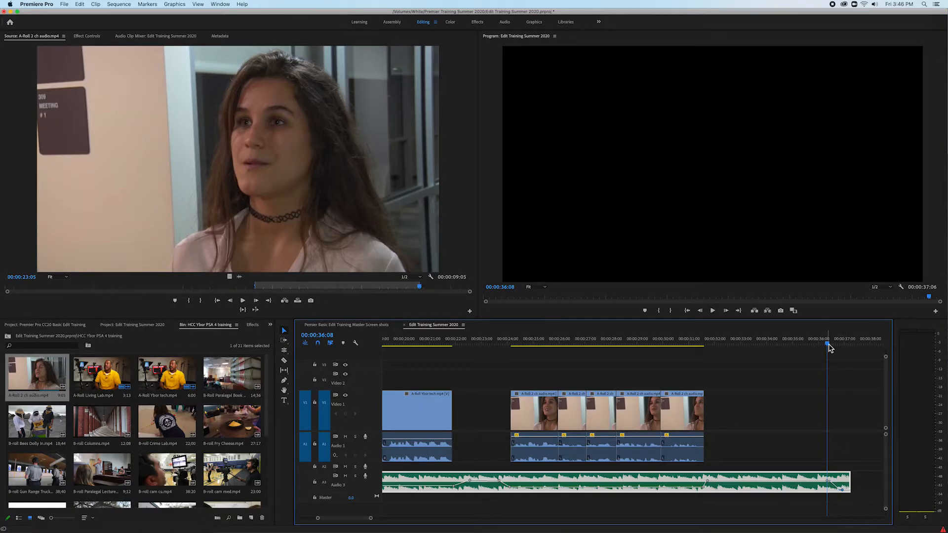
Play back the music's ending and move the fade-out's starting keyframe earlier, to about 00:00:36:00.
drag(828, 345, 764, 354)
key(space)
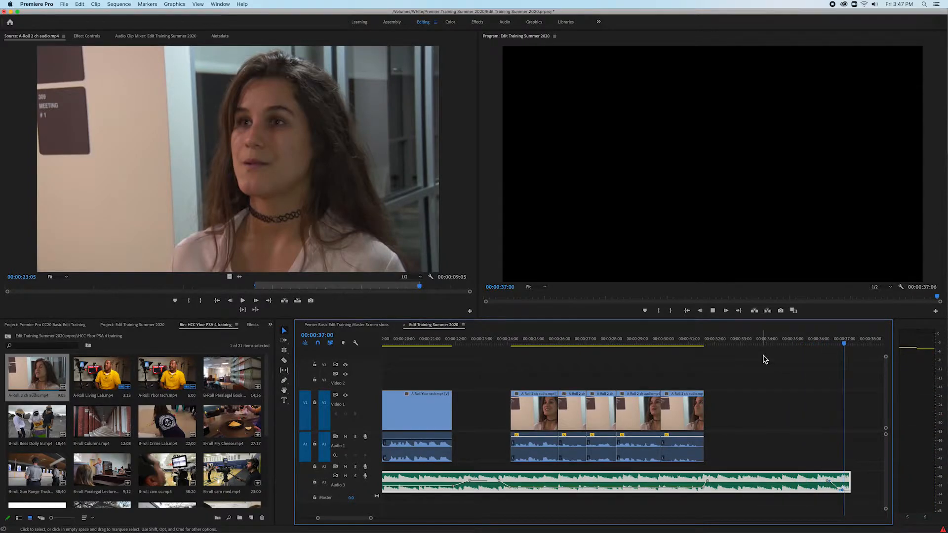
drag(829, 483, 820, 484)
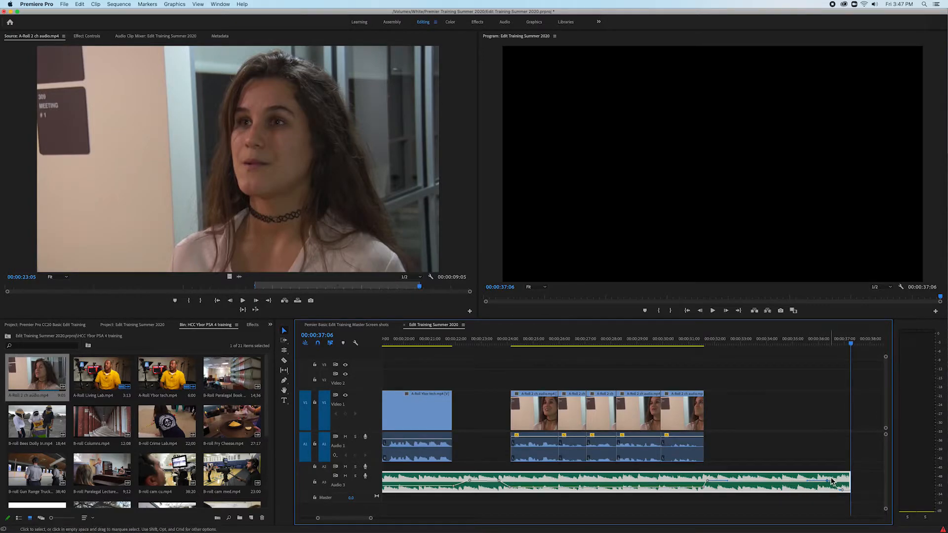
click(821, 485)
drag(820, 484, 825, 485)
click(824, 497)
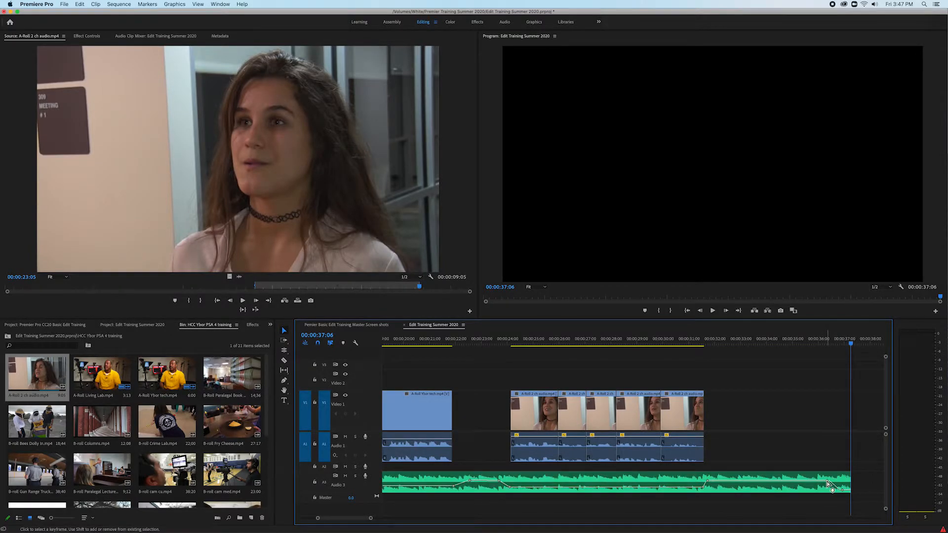
drag(827, 481, 819, 481)
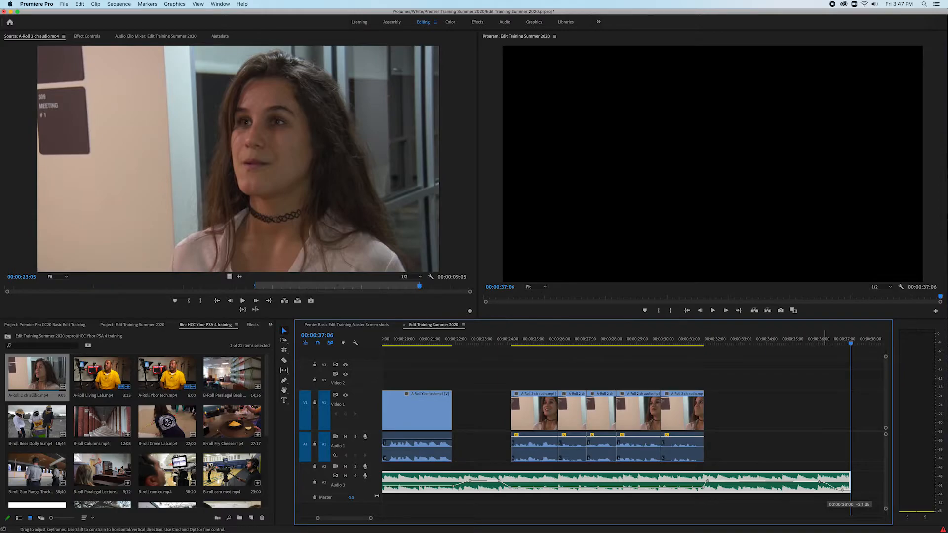
Replay the ending and lengthen the fade-out by moving its starting keyframe further back from the end of the music.
drag(843, 346, 803, 352)
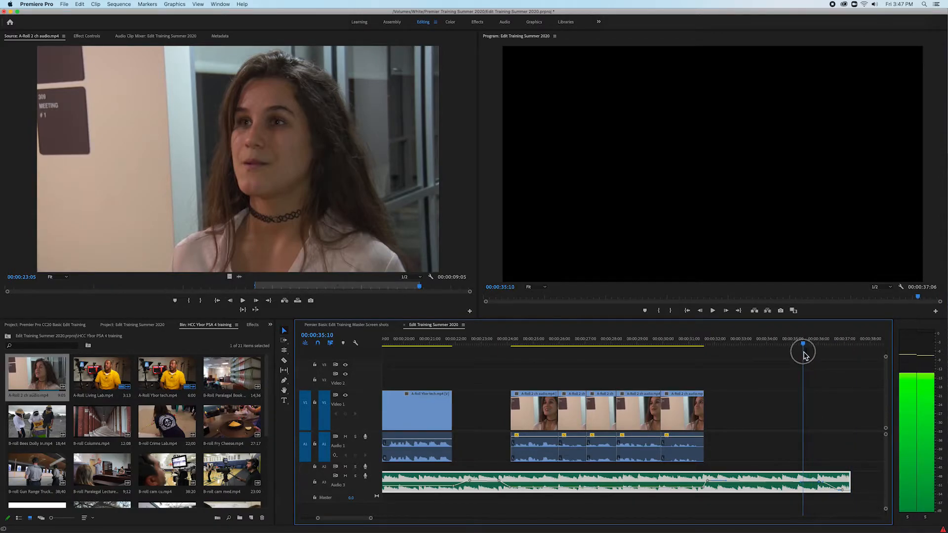
key(space)
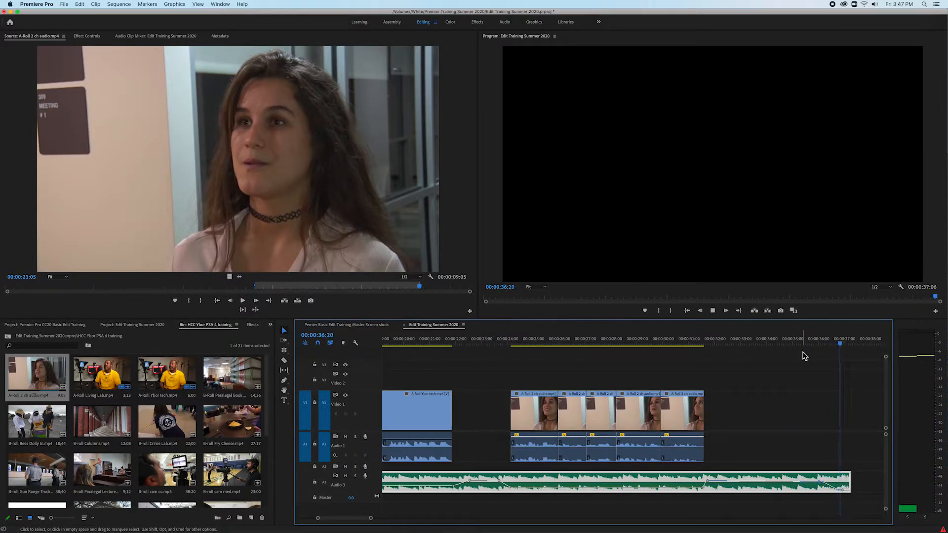
drag(819, 482, 791, 481)
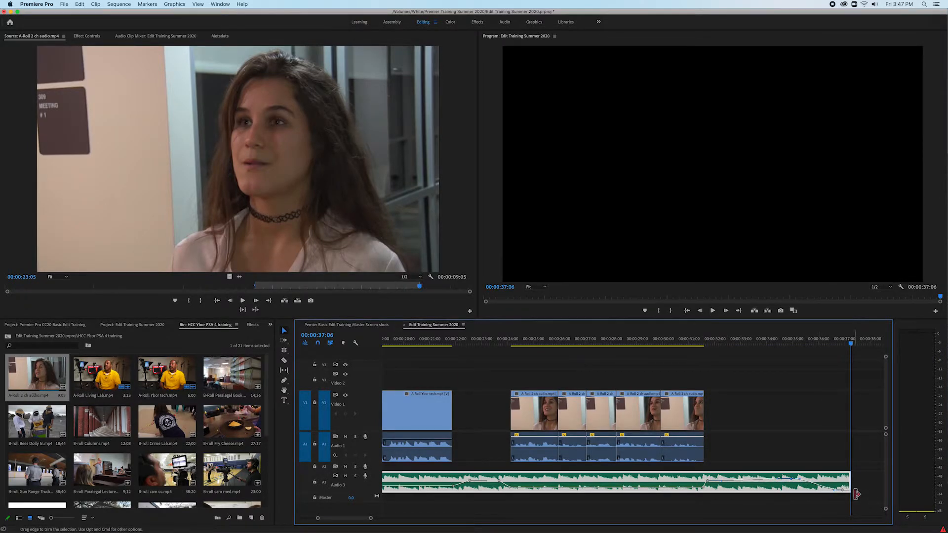
click(842, 488)
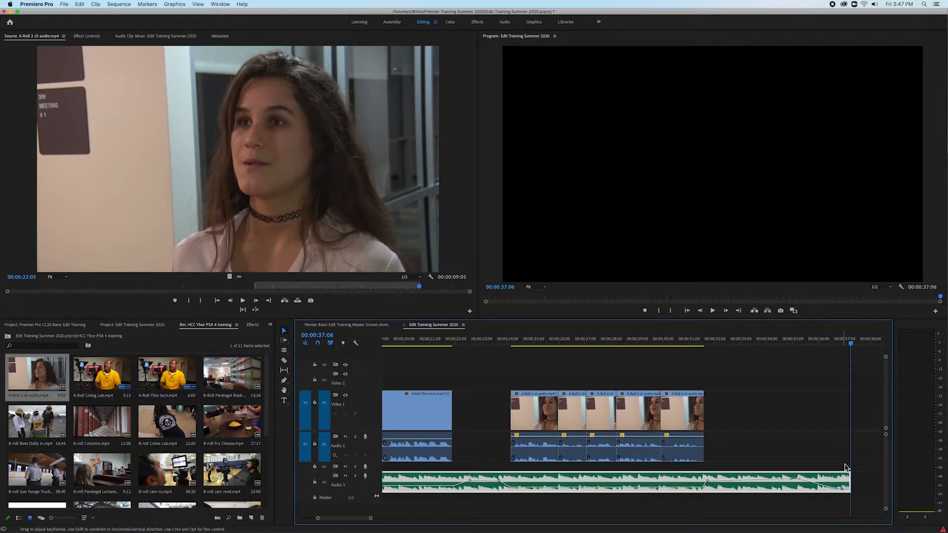
Listen to the longer fade-out, fit the entire sequence in the timeline and play it back from the beginning.
click(788, 340)
key(space)
drag(849, 344, 797, 354)
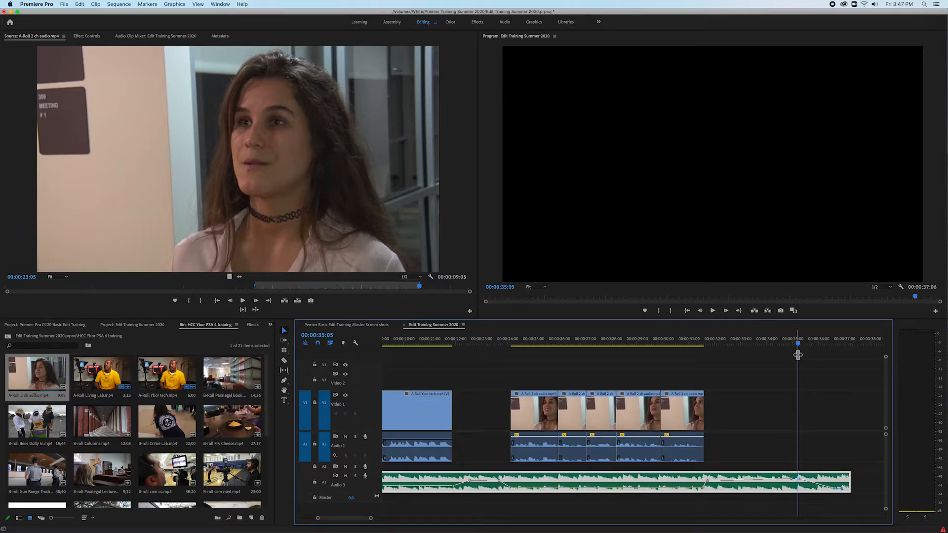
key(backslash)
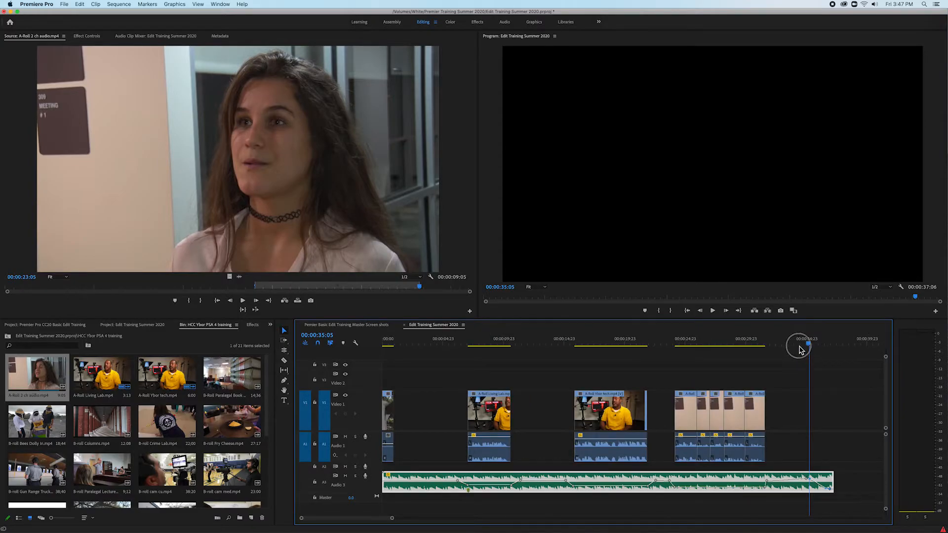
key(Home)
key(space)
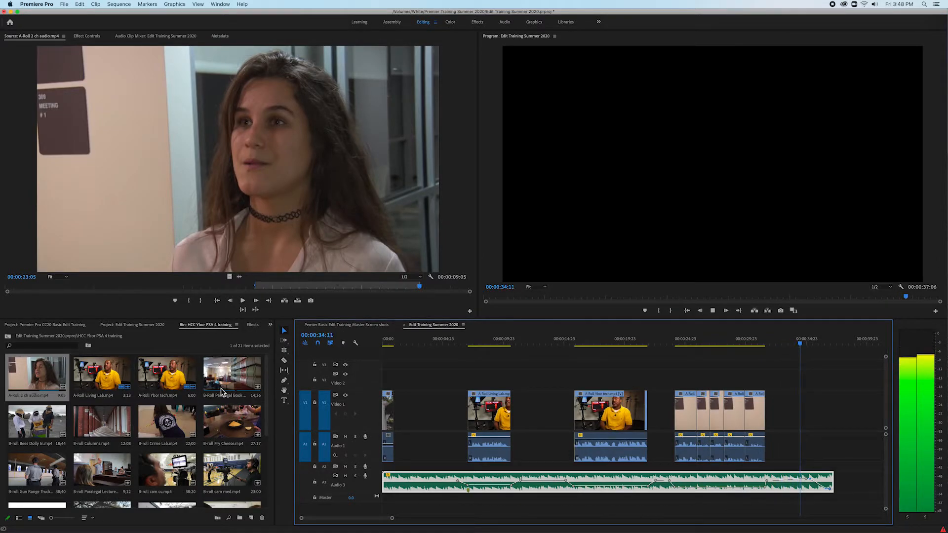
key(space)
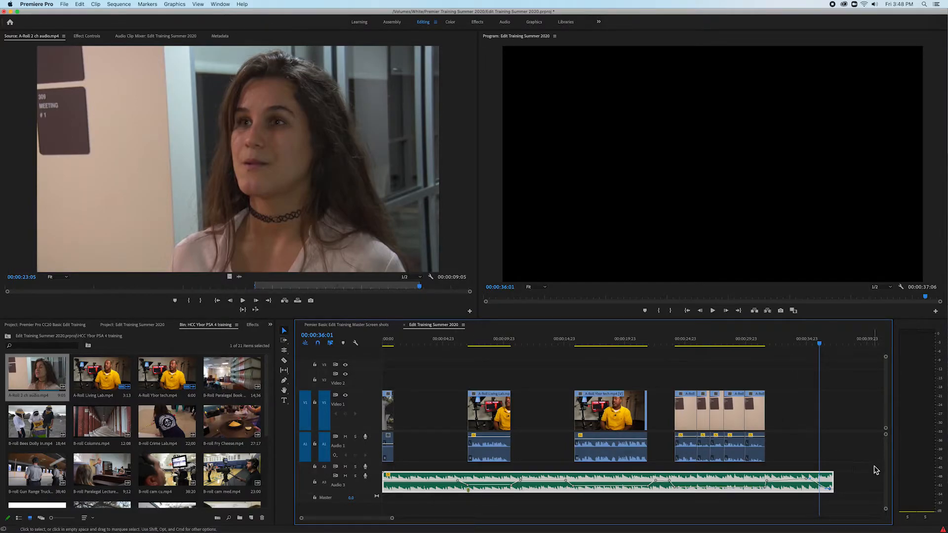
Move the playhead back to the music-only gap after the A-Roll Living Lab clip, at about 00:00:11:20.
mouse_move(766, 482)
drag(821, 348, 533, 404)
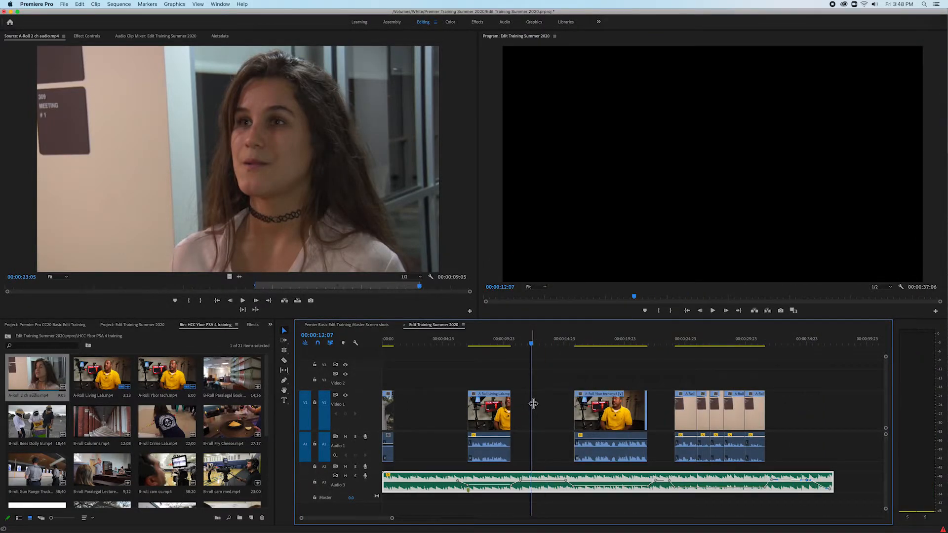
drag(530, 345, 528, 351)
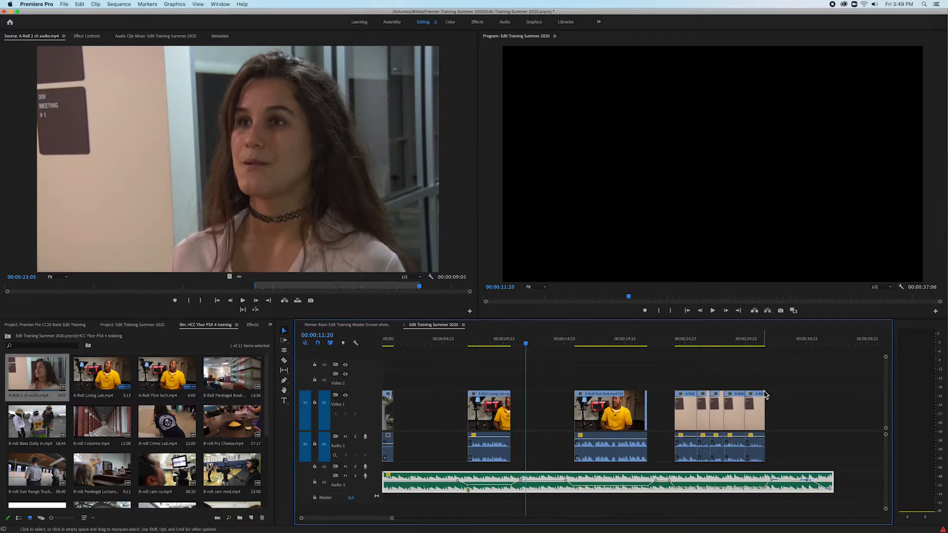
Extend the end of the Audio 3 music clip to about 00:00:40:01.
drag(527, 349, 827, 372)
drag(836, 479, 855, 474)
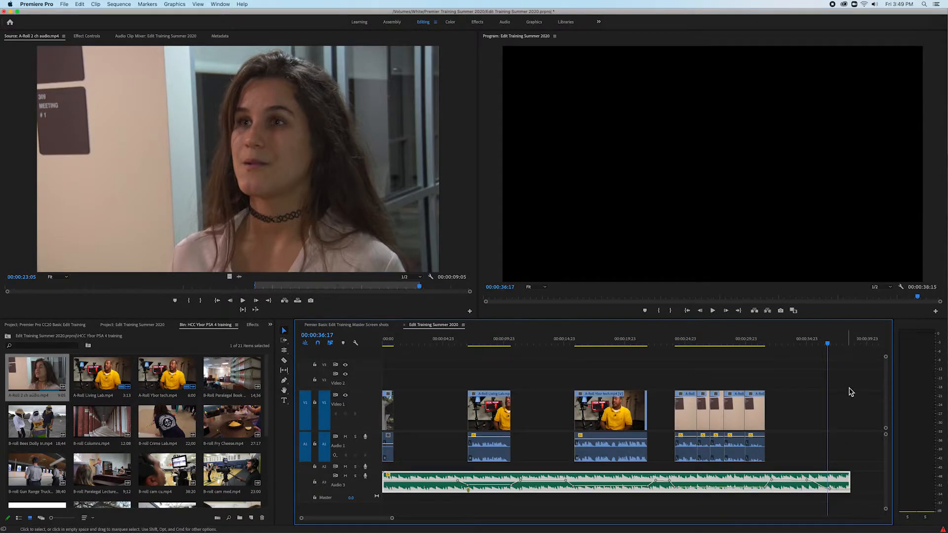
drag(825, 341, 854, 343)
drag(848, 481, 867, 482)
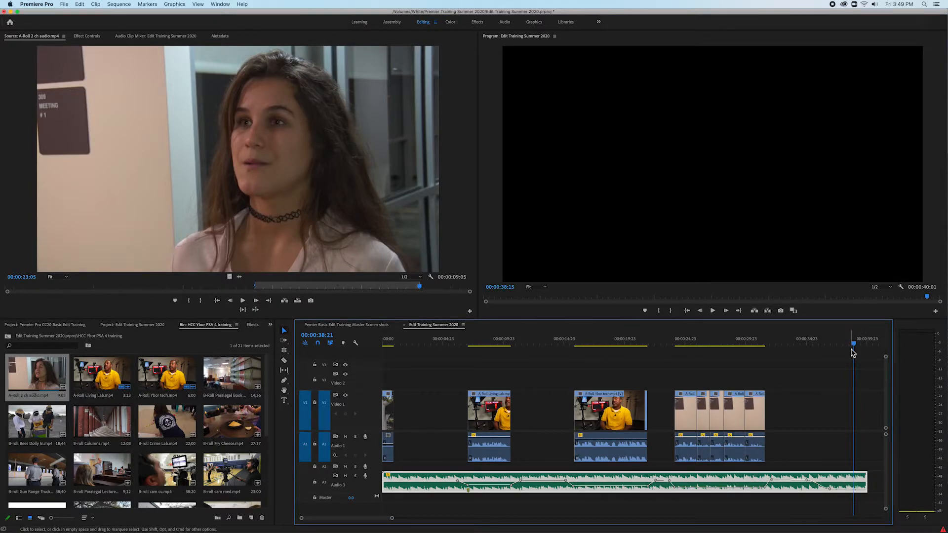
drag(855, 347, 871, 349)
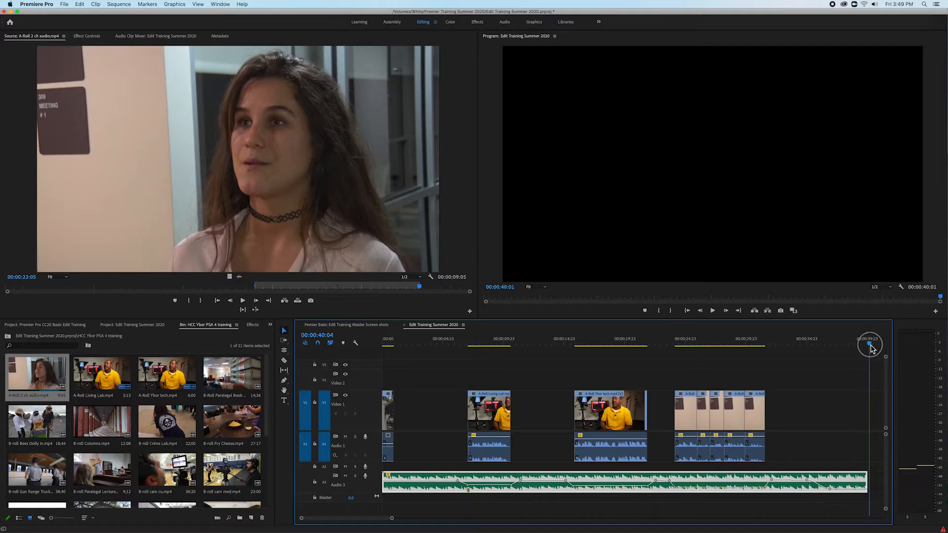
Move both fade-out keyframes later so the fade finishes at the extended end of the music, and play back the result.
drag(828, 490, 865, 490)
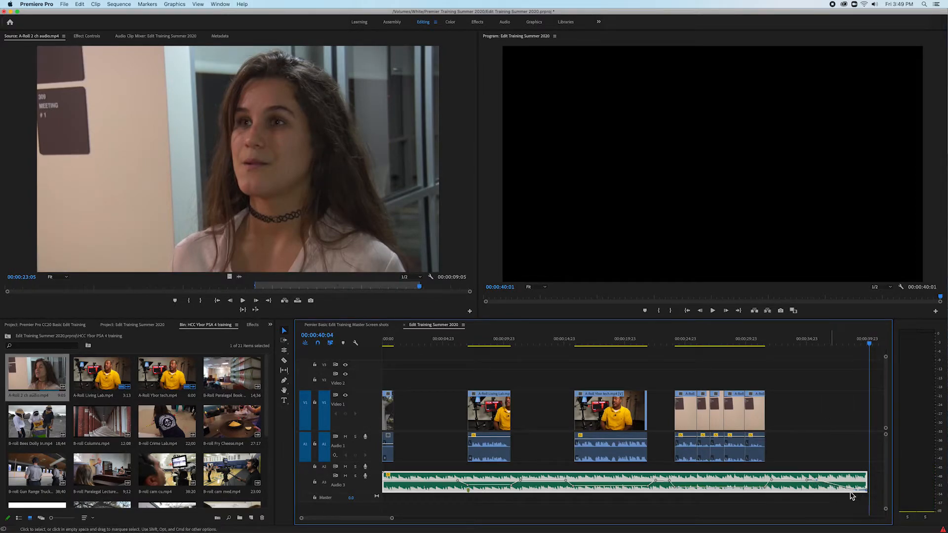
drag(808, 479, 823, 478)
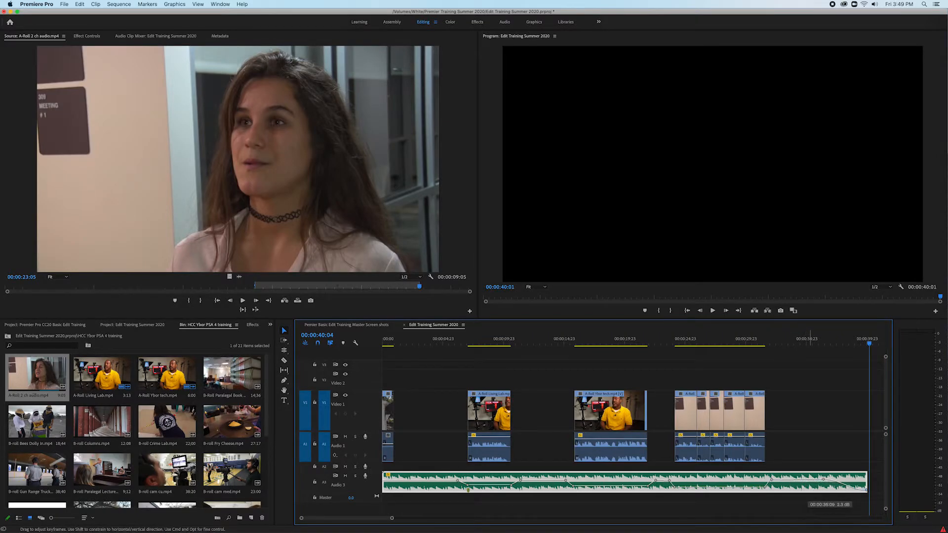
drag(869, 342, 814, 362)
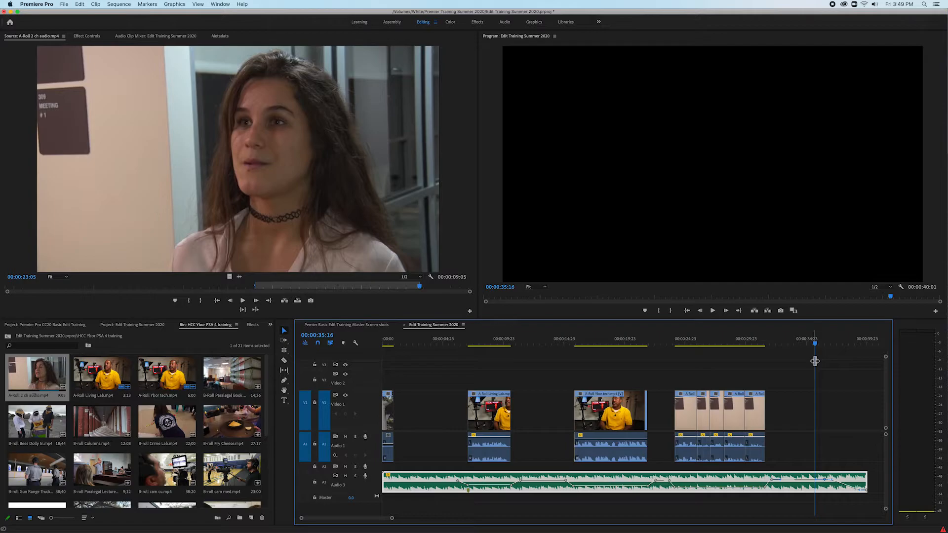
key(space)
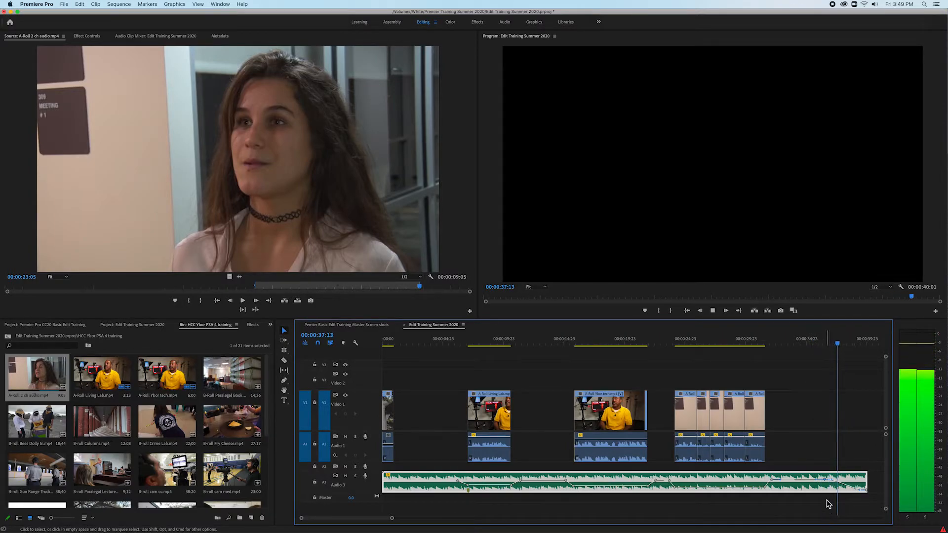
key(space)
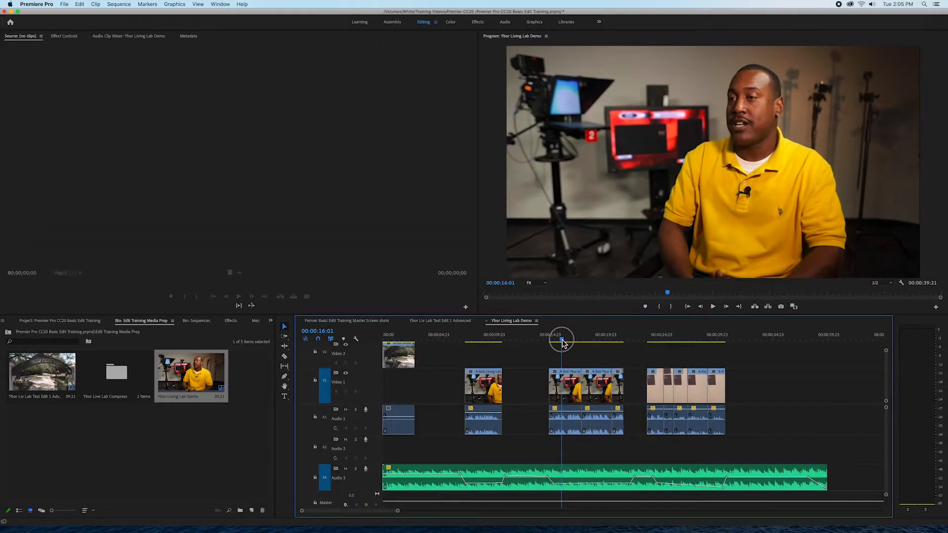
In the Ybor Living Lab Demo sequence, return to 00:00:00:00 and target only the Video 2 and Audio 2 tracks.
drag(561, 340, 387, 349)
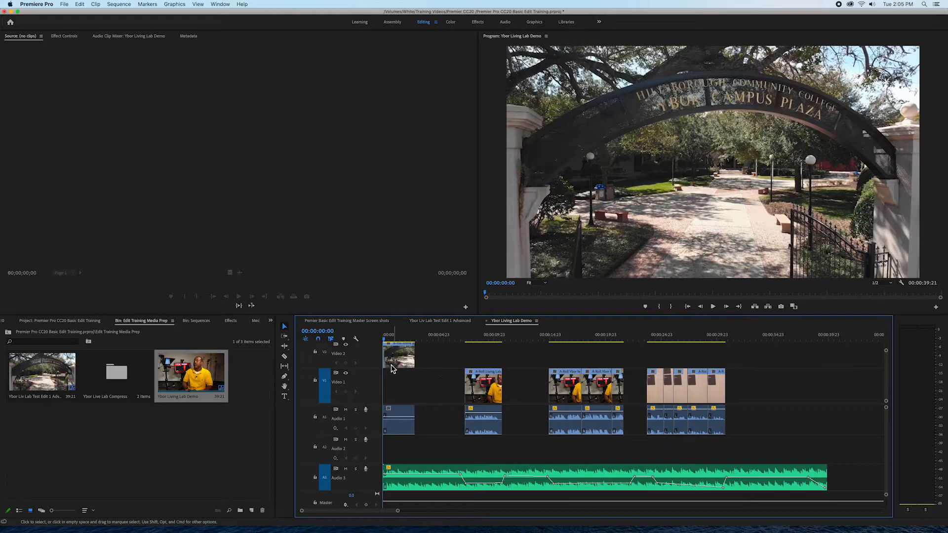
mouse_move(365, 370)
mouse_down()
mouse_move(360, 381)
mouse_move(365, 370)
mouse_up()
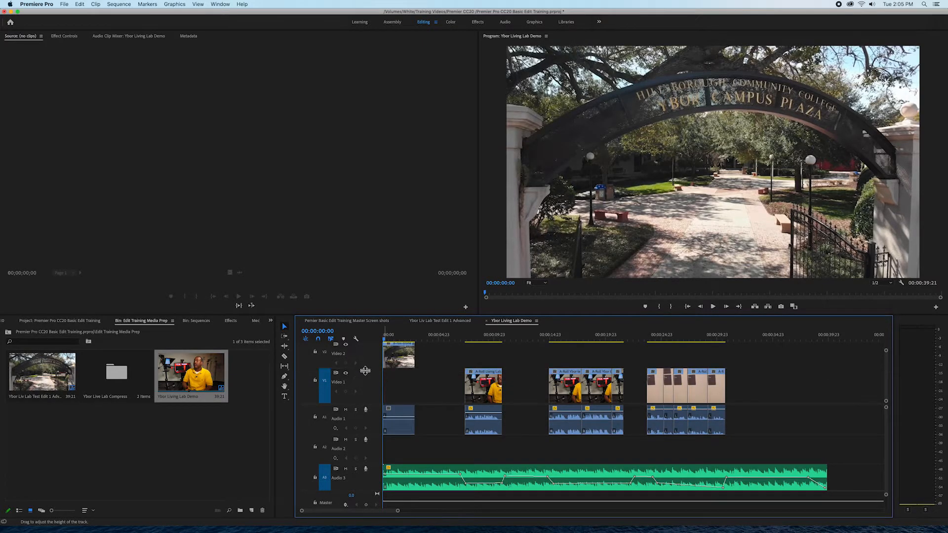
mouse_move(369, 405)
mouse_down()
mouse_move(369, 413)
mouse_move(370, 404)
mouse_up()
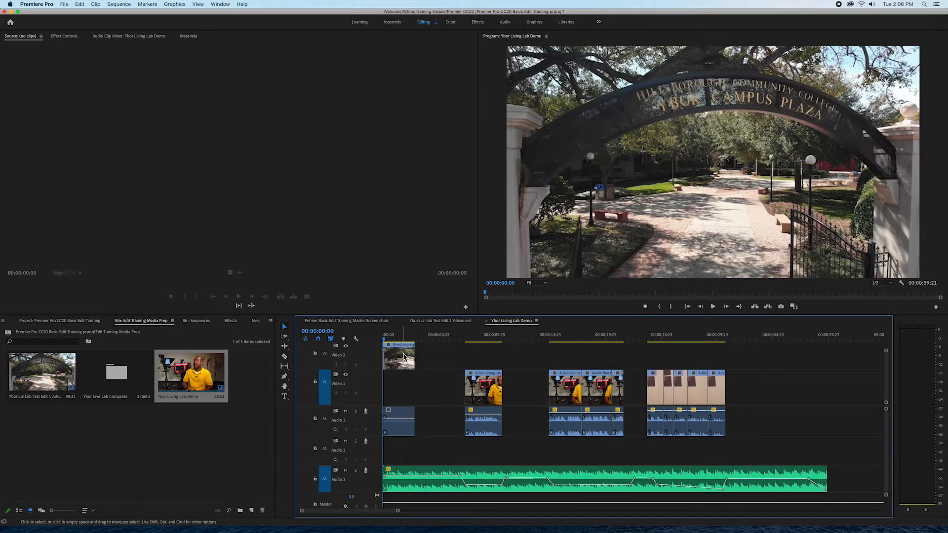
click(325, 364)
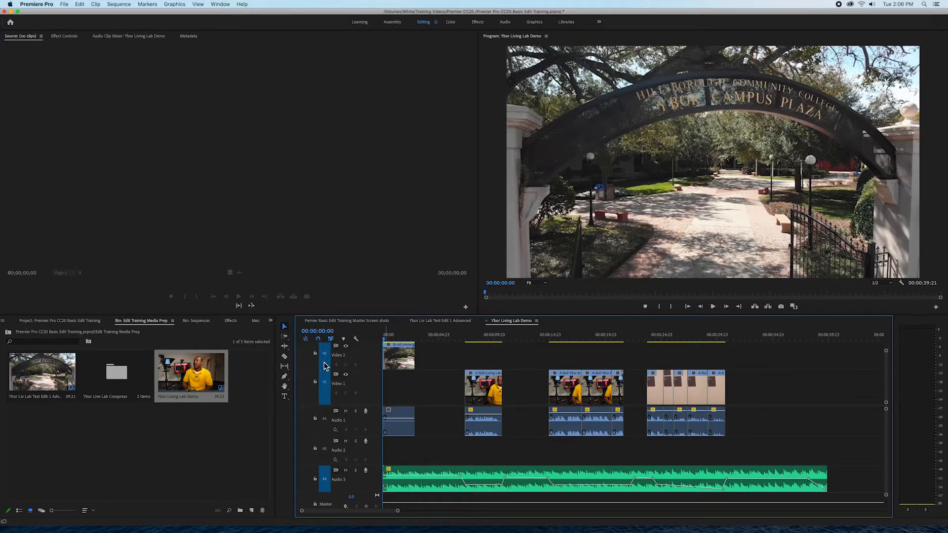
click(325, 401)
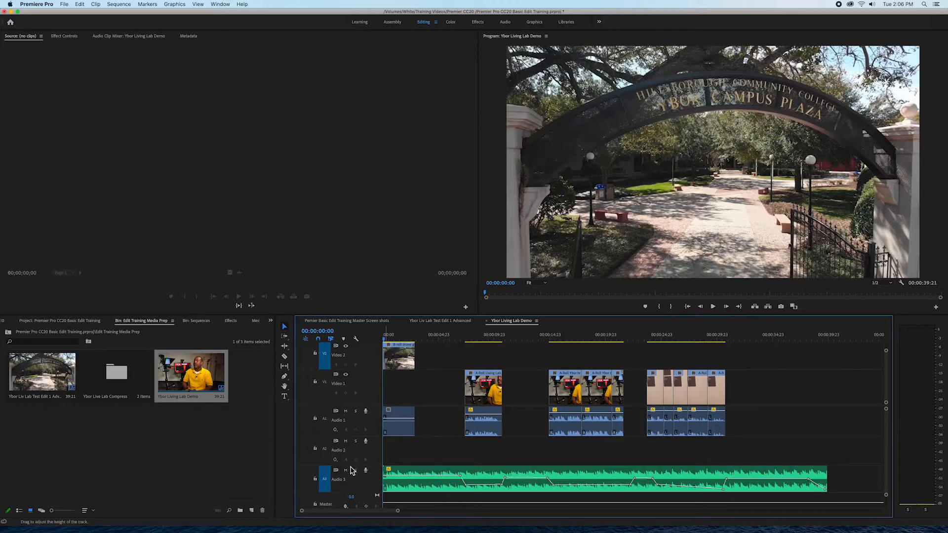
click(325, 452)
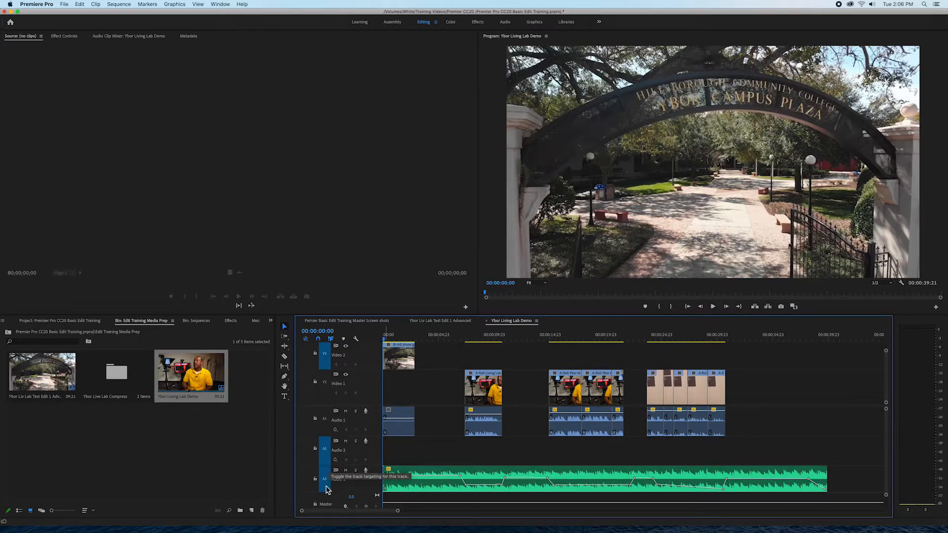
click(325, 481)
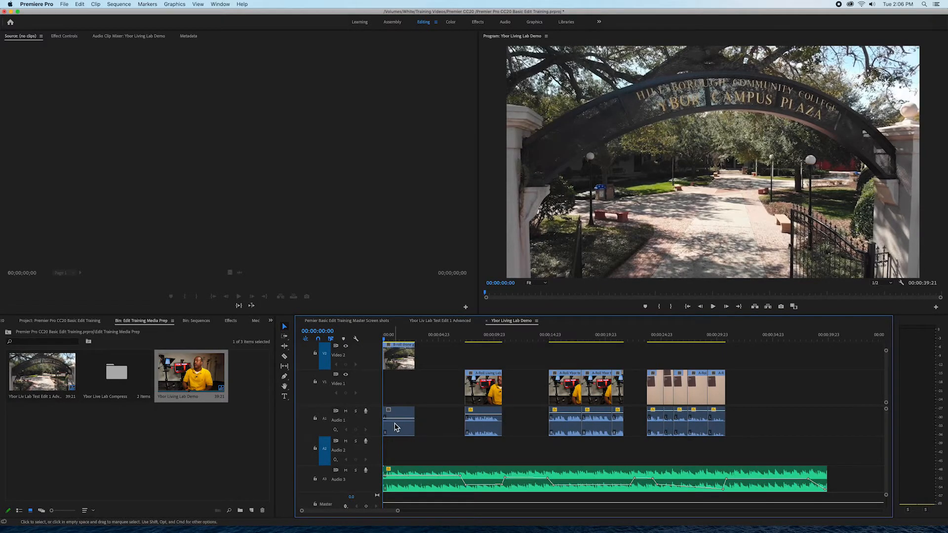
Move the opening B-roll clip's audio from Audio 1 to Audio 2 and place the playhead at about 00:00:18:03.
drag(395, 427, 393, 449)
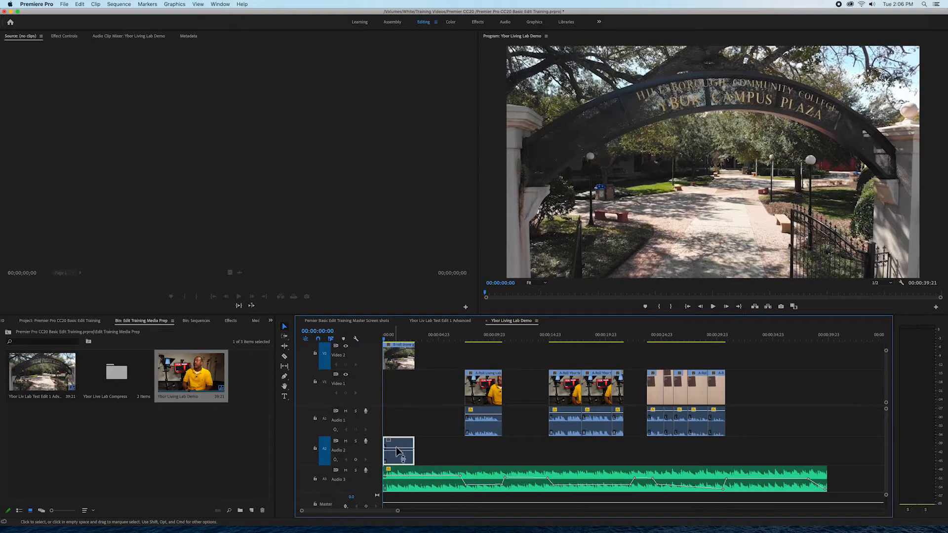
drag(398, 447, 399, 472)
click(563, 339)
drag(565, 343, 586, 379)
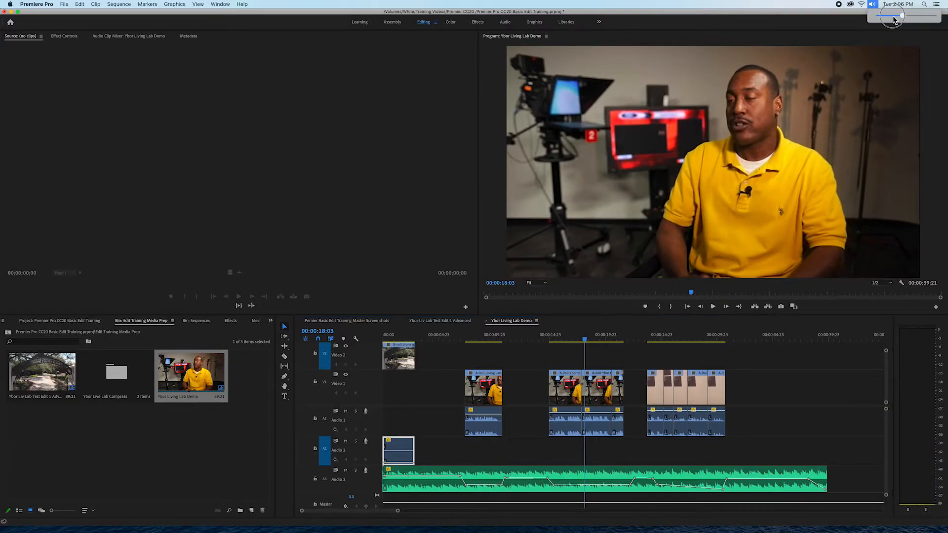
Move the playhead to the opening B-roll clip's end at 00:00:02:22 and compare the frames on either side of the cut.
drag(584, 344, 350, 361)
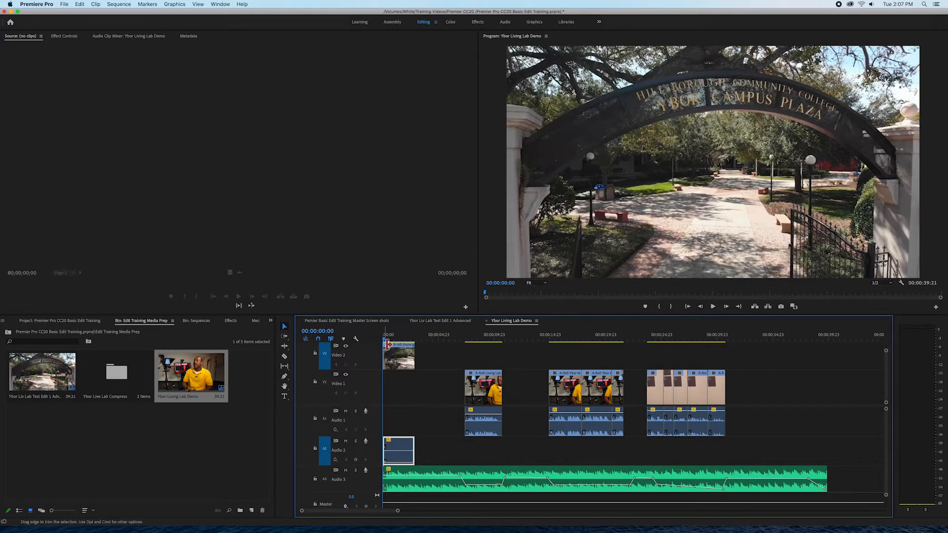
mouse_move(385, 339)
mouse_down()
mouse_move(434, 345)
mouse_move(395, 354)
mouse_move(421, 351)
mouse_move(406, 356)
mouse_move(387, 340)
mouse_move(518, 339)
mouse_move(387, 339)
mouse_move(408, 342)
mouse_move(396, 346)
mouse_up()
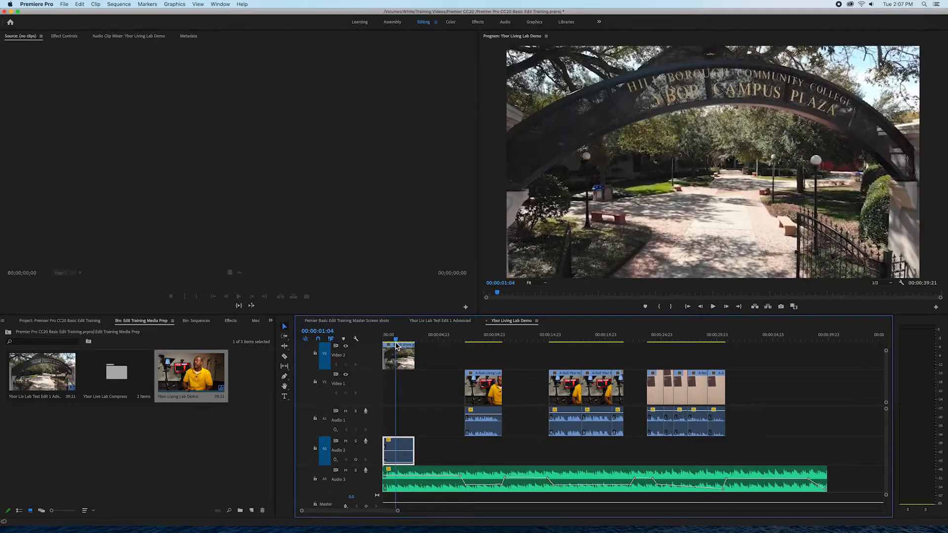
key(Down)
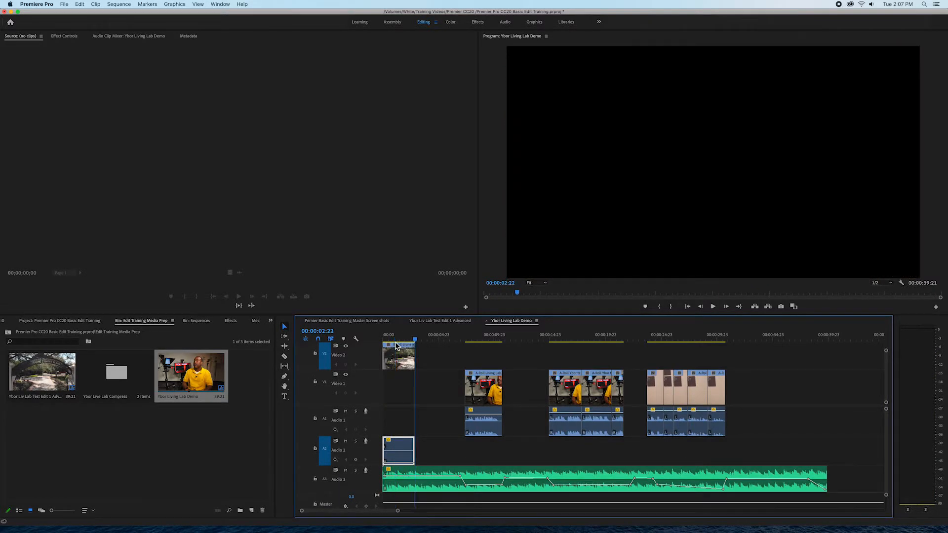
key(Left)
key(Right)
click(422, 362)
click(422, 383)
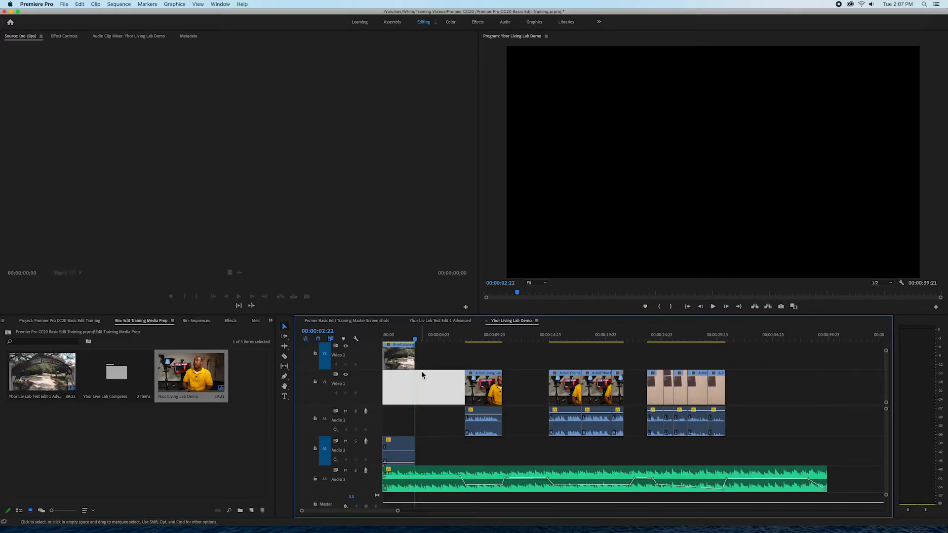
click(432, 361)
From about 00:00:06:23, target Video 1 as well and step forward through the interview edit points to 00:00:25:05.
click(460, 340)
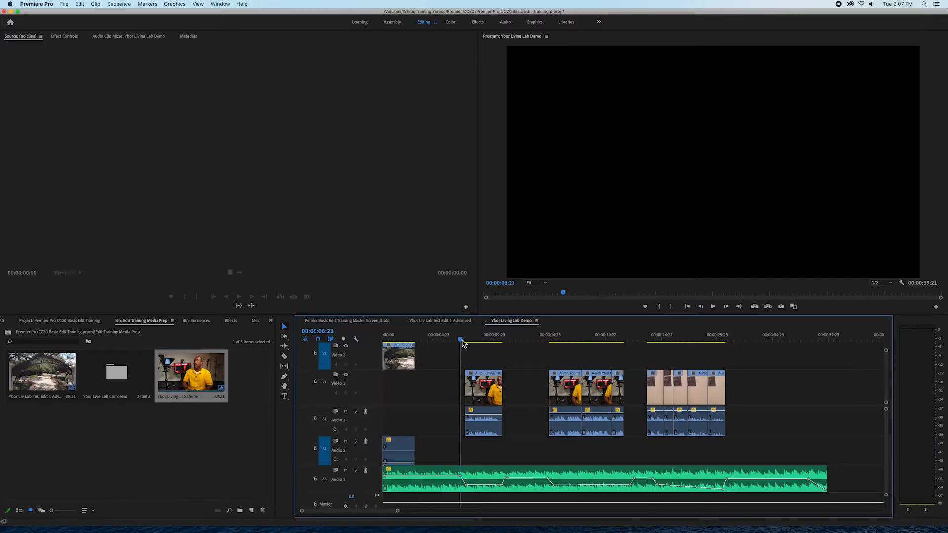
click(326, 396)
key(space)
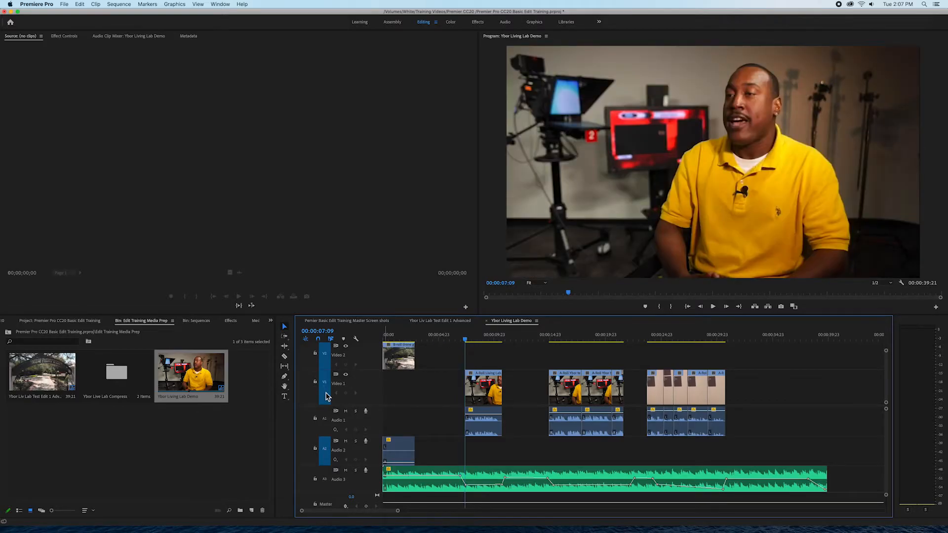
key(Down)
key(Down)
key(Down)
key(Down)
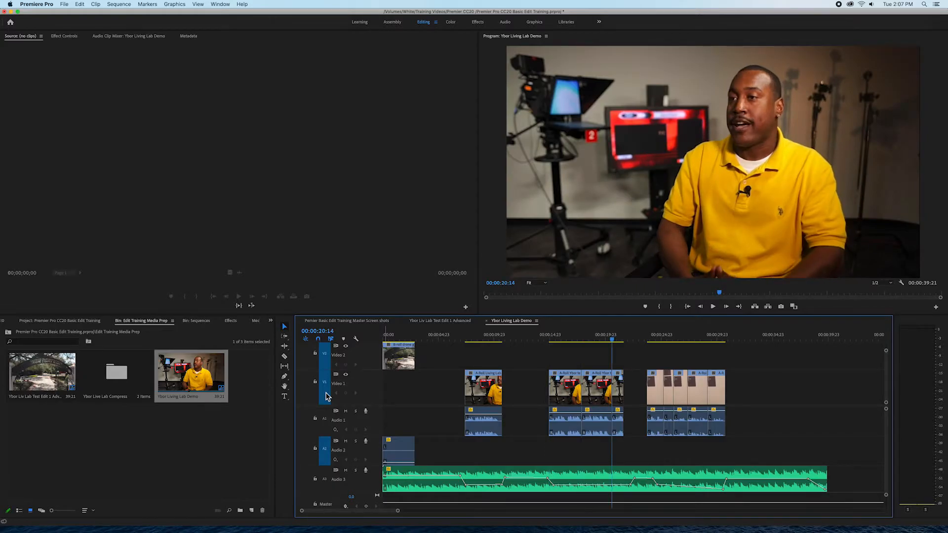
key(Down)
key(Down)
key(Down)
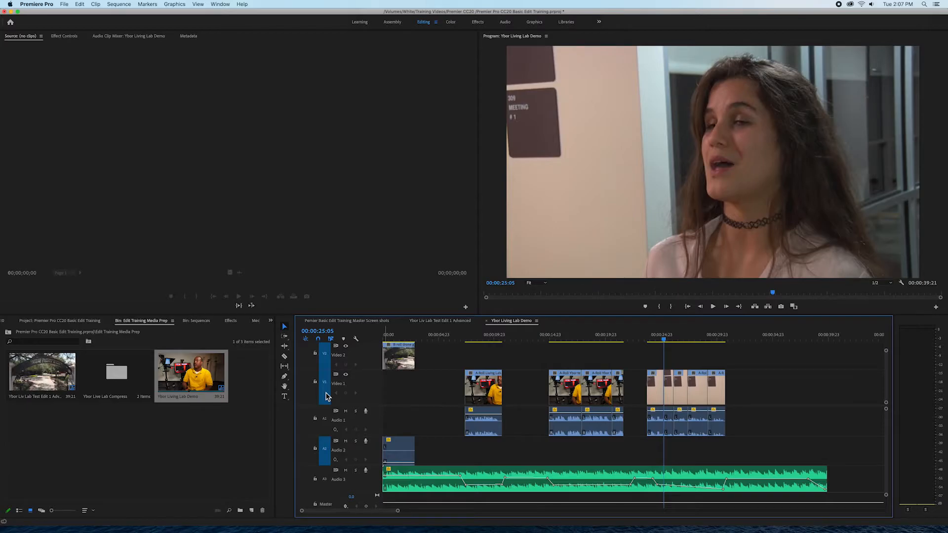
Step back through the edit points to 00:00:02:22 and turn off targeting on Video 1.
key(Up)
key(Up)
key(Up)
key(Up)
key(Up)
key(Up)
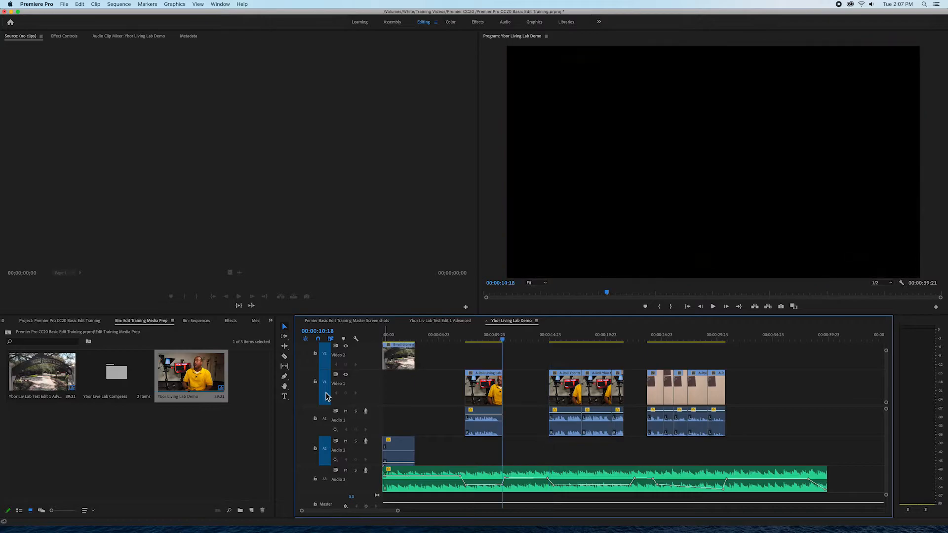
key(Up)
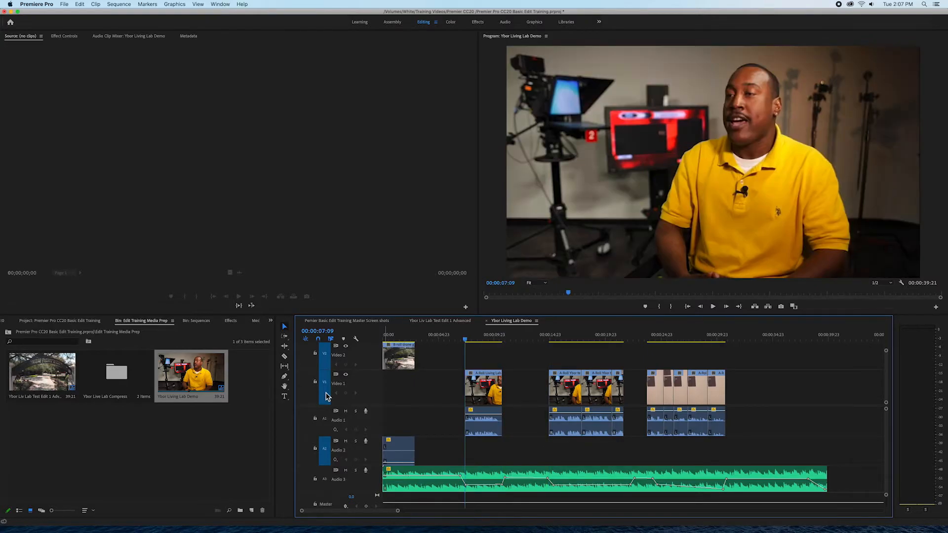
key(Up)
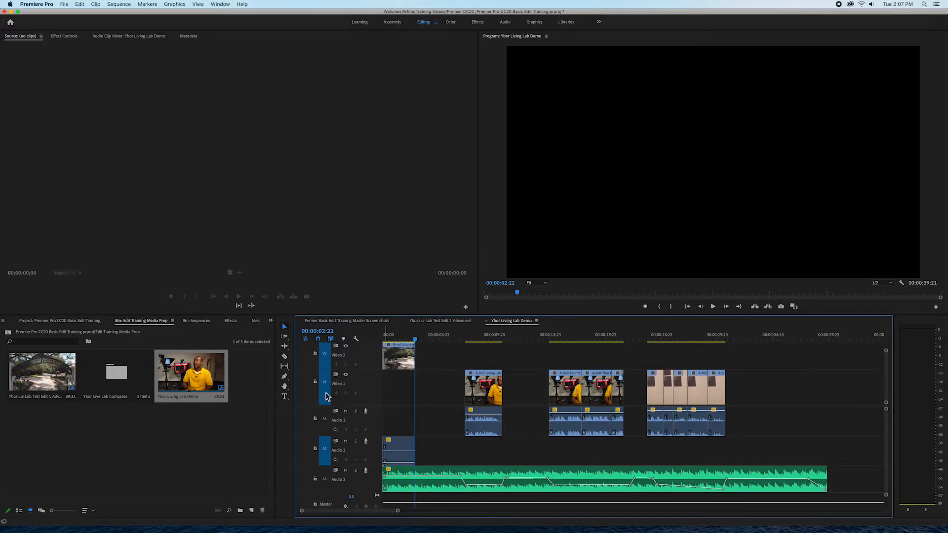
click(325, 396)
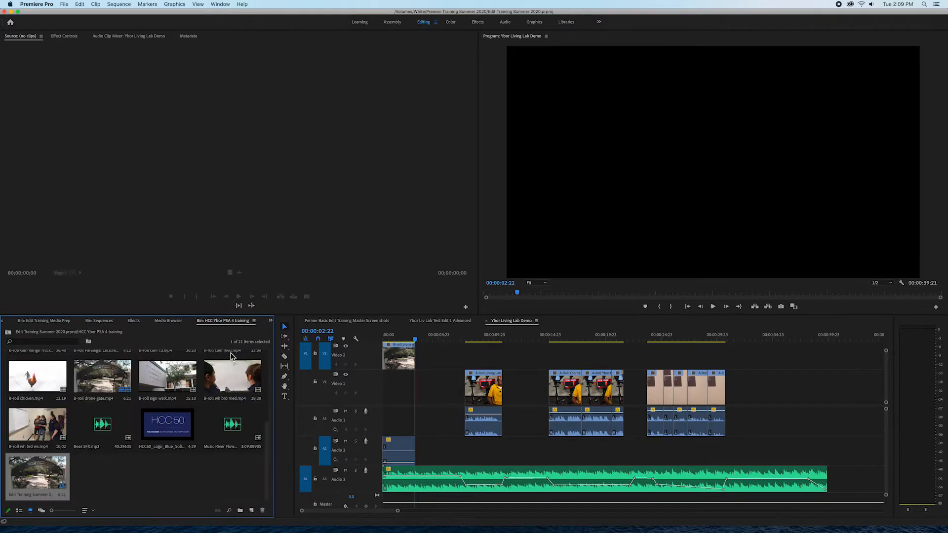
Scrub the opening B-roll clip, check its last frame, and park the playhead one frame after it at 00:00:02:22.
mouse_move(414, 339)
mouse_down()
mouse_move(382, 338)
mouse_move(402, 345)
mouse_up()
drag(396, 344, 400, 344)
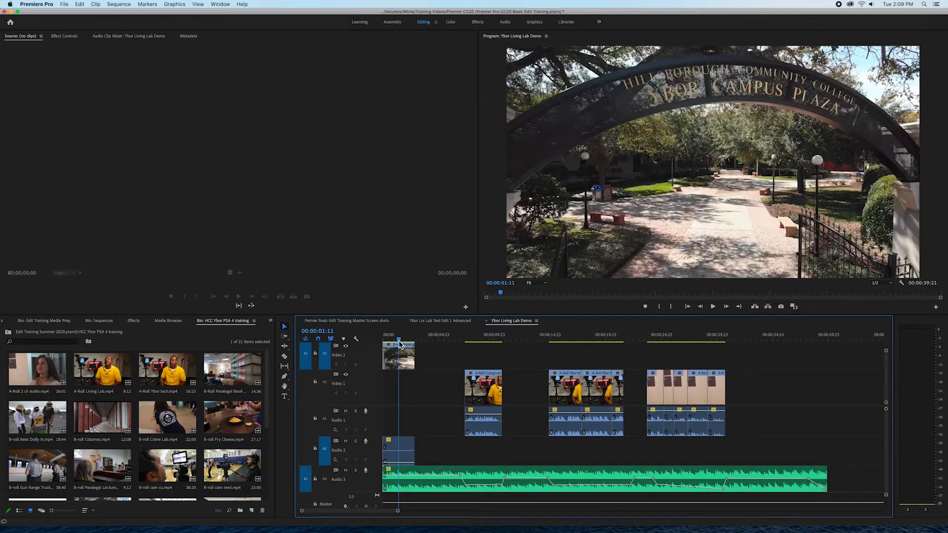
key(Down)
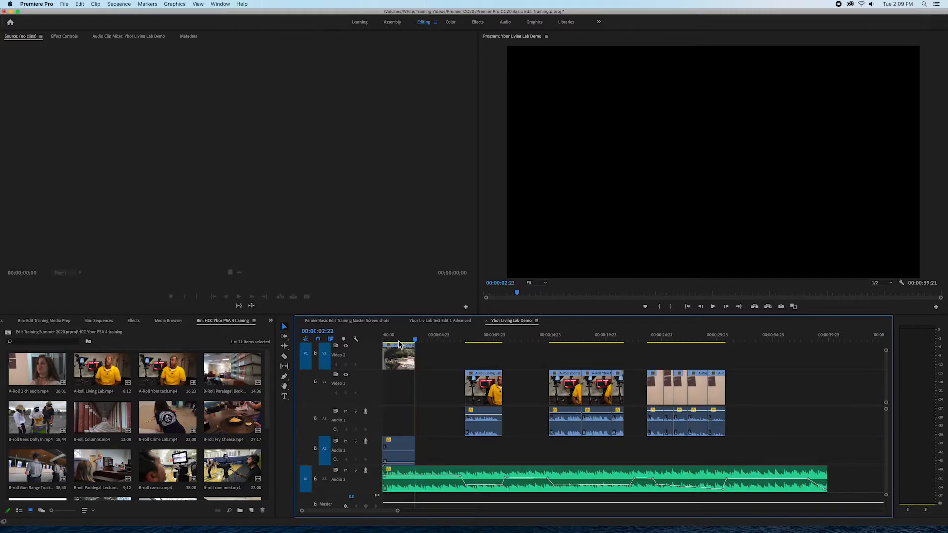
key(Left)
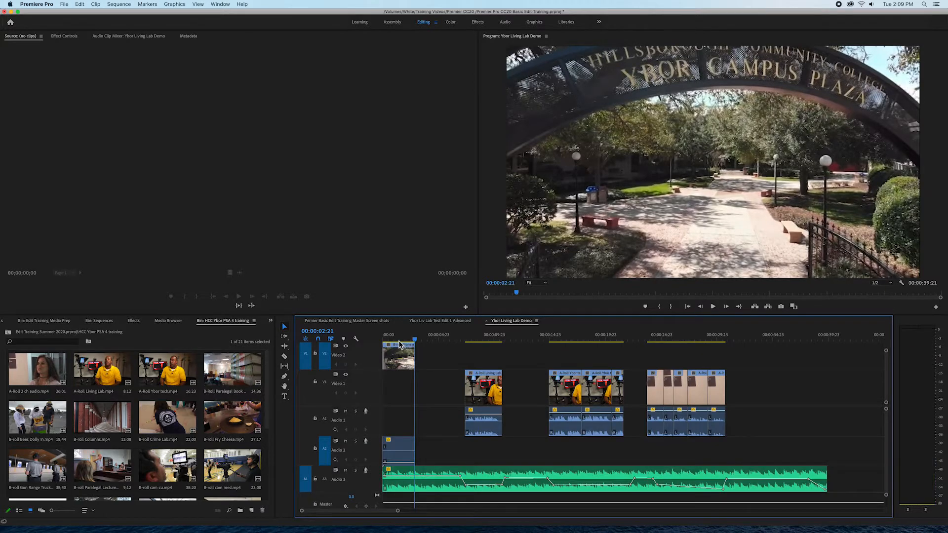
key(Right)
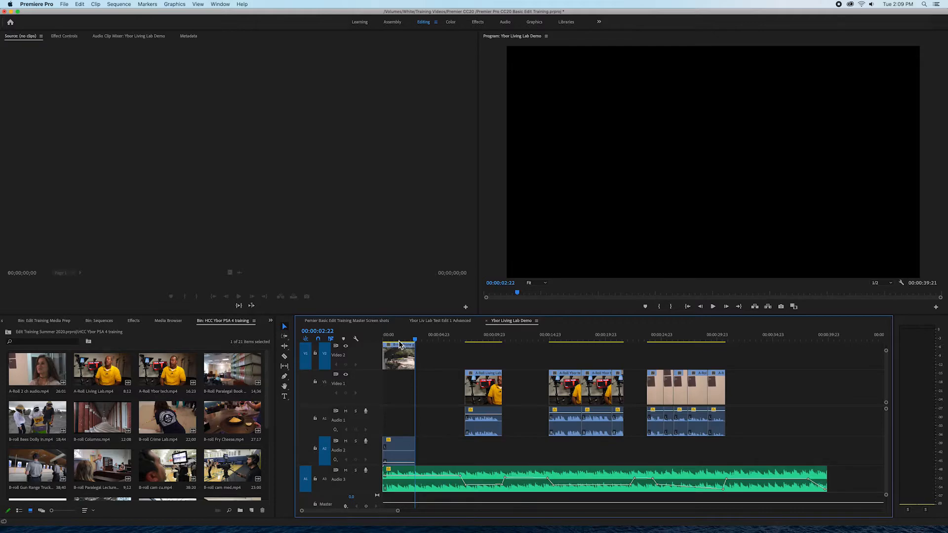
Open the B-roll Bees Dolly In.mp4 clip as the source and mark In at 05;42;31;31 and Out at 05;42;33;01.
double_click(37, 421)
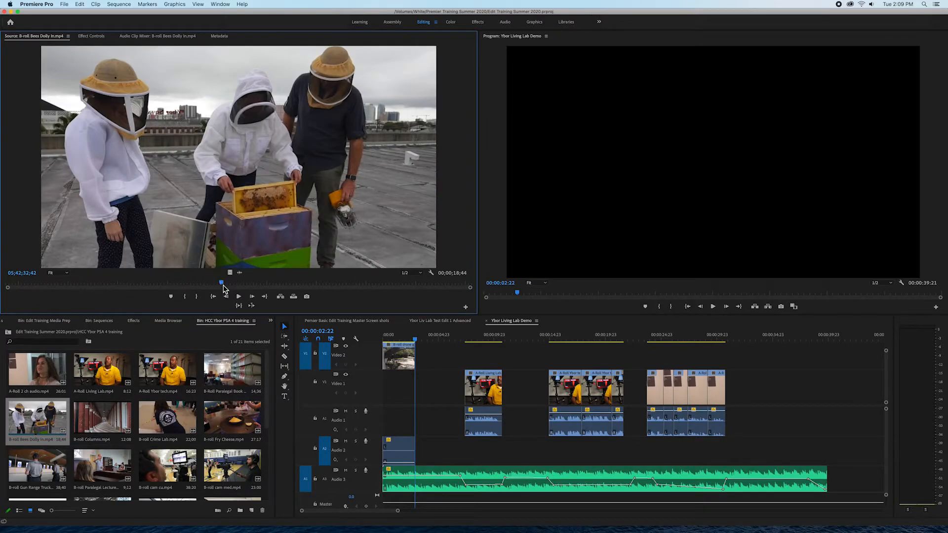
drag(222, 282, 193, 288)
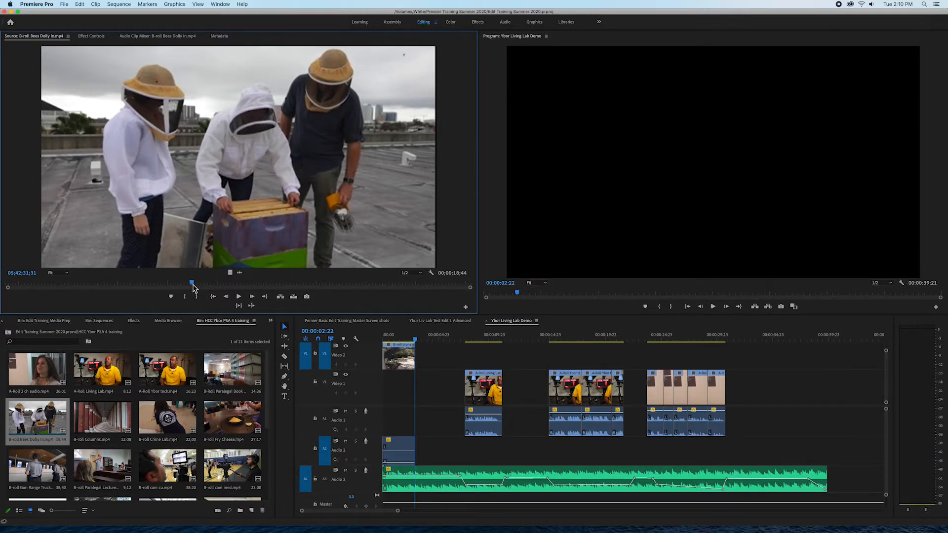
key(i)
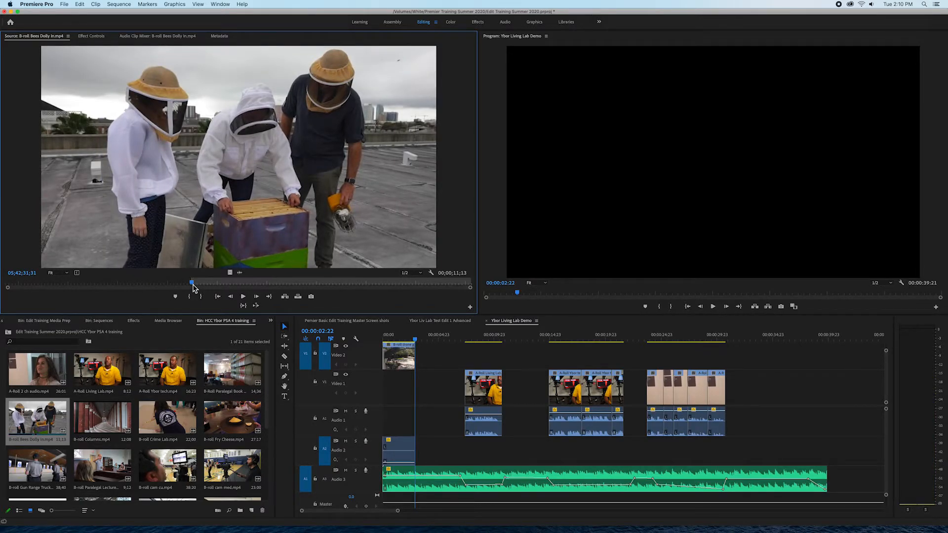
drag(193, 288, 230, 286)
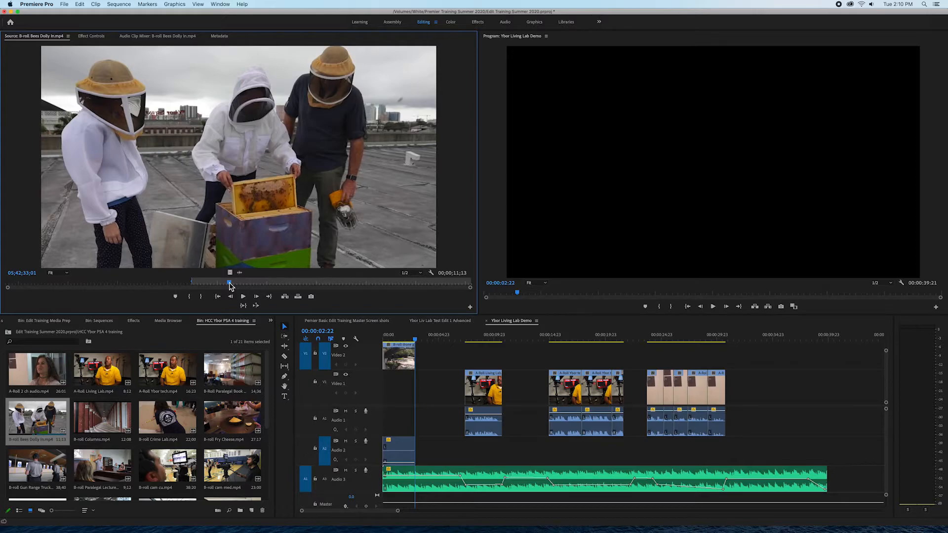
key(o)
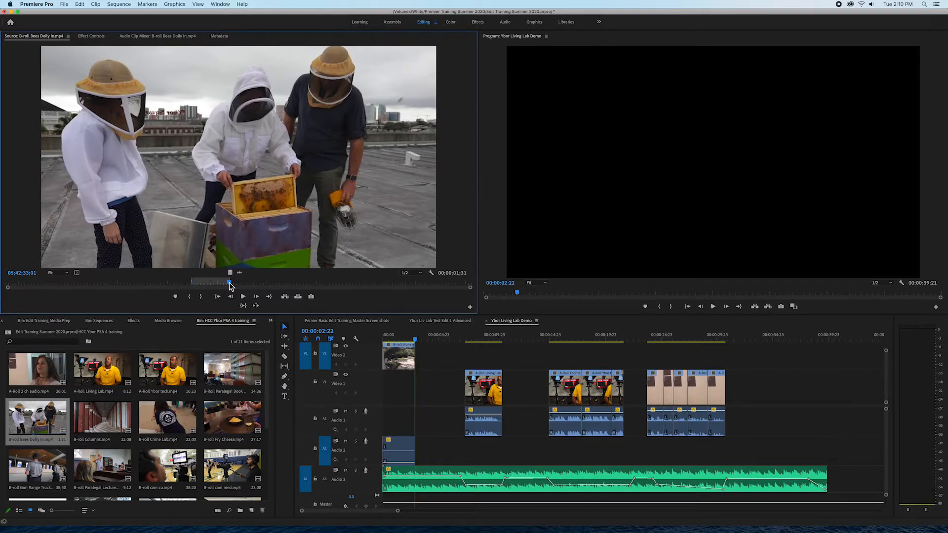
click(230, 286)
Try overwriting the marked bees section onto Video 2 and Audio 3 at 00:00:02:22, undo it, and briefly play the source clip.
click(298, 298)
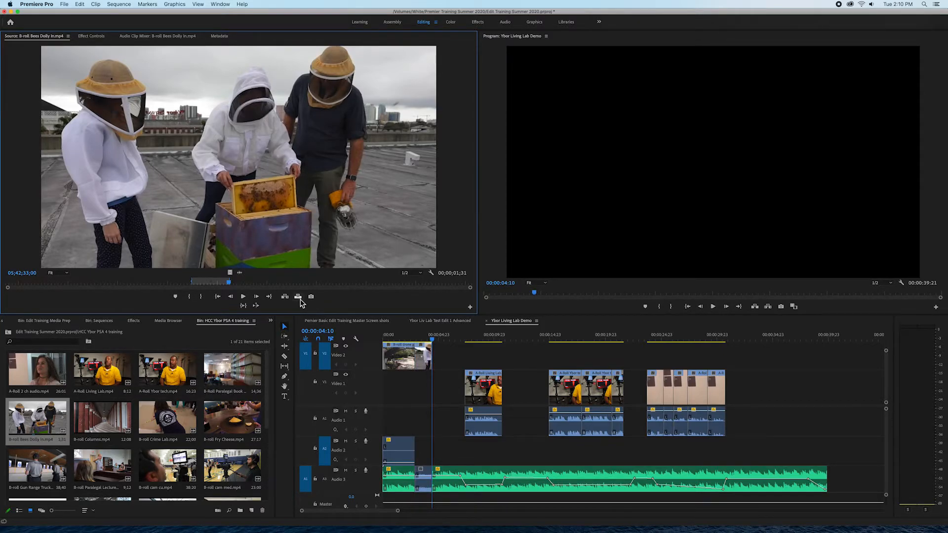
key(super+z)
key(space)
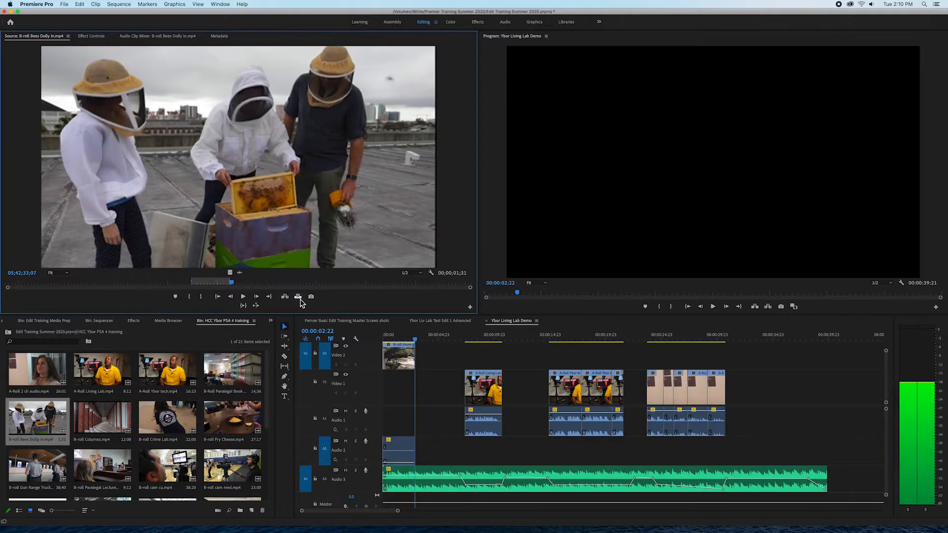
key(space)
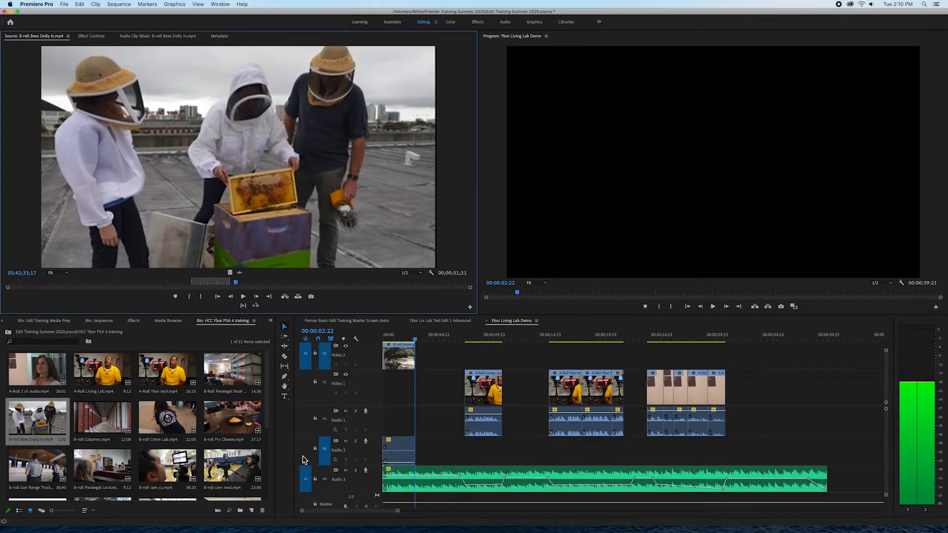
Patch the source audio to Audio 2, overwrite the marked bees section at 00:00:02:22, and scrub to about 00:00:03:15.
click(305, 460)
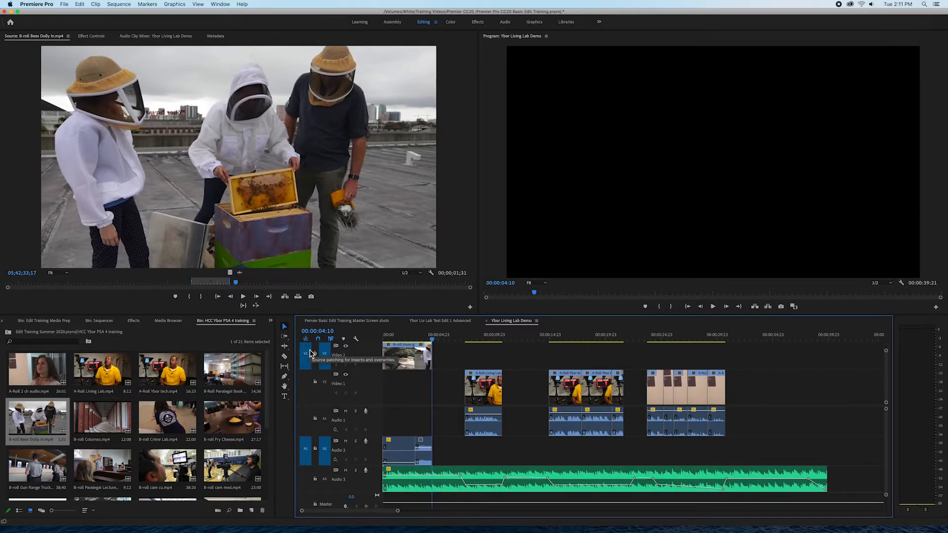
click(421, 340)
mouse_move(420, 344)
mouse_down()
mouse_move(413, 343)
mouse_move(433, 345)
mouse_move(423, 344)
mouse_up()
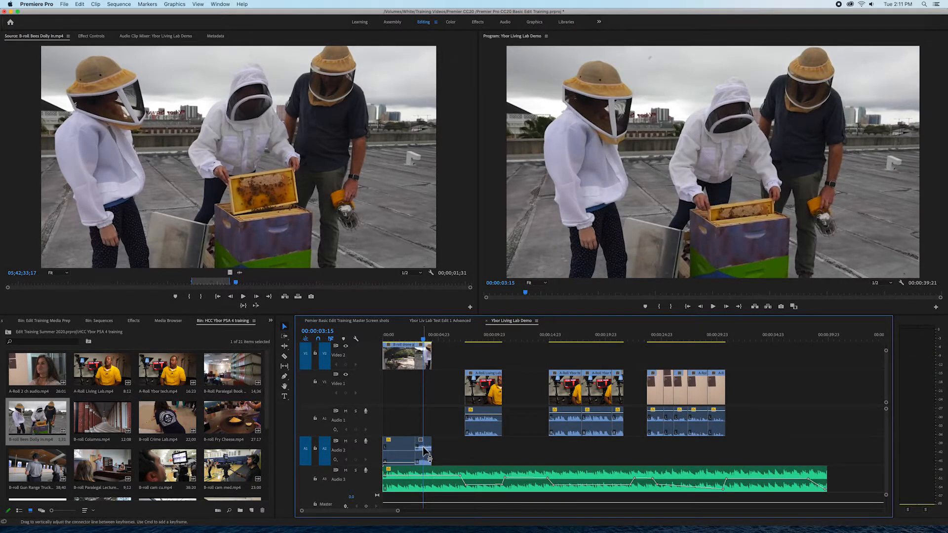
Lower the bees clip's audio level on Audio 2, play across the cut, and undo both the level change and the overwrite.
drag(423, 450, 424, 476)
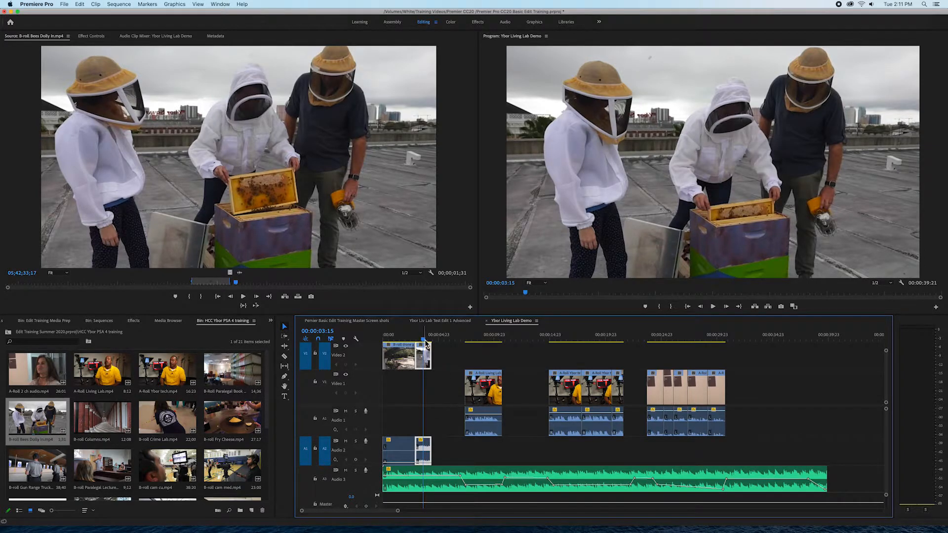
drag(426, 345, 405, 346)
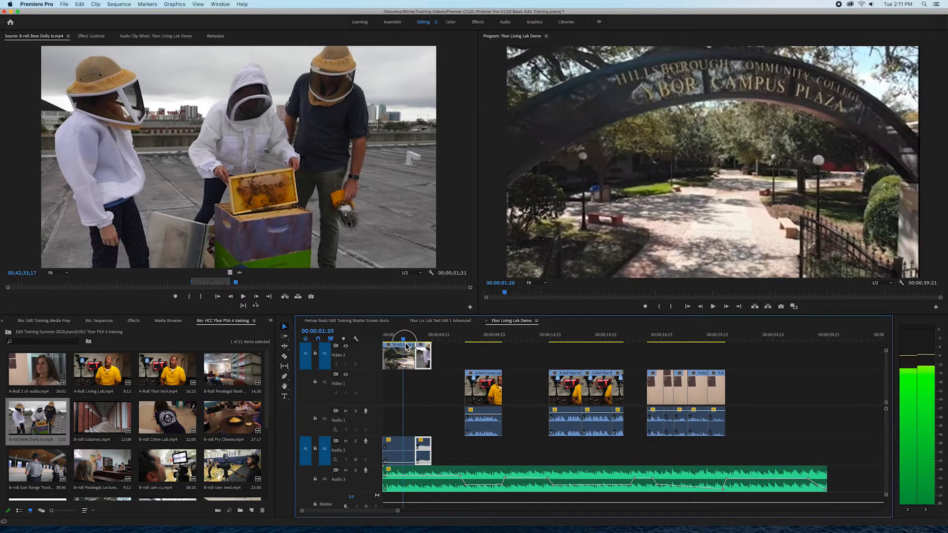
key(space)
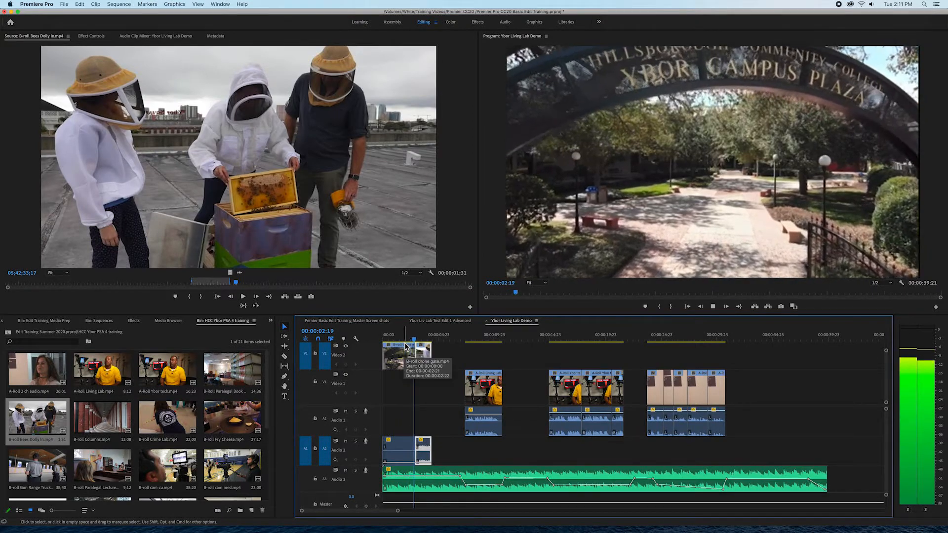
key(space)
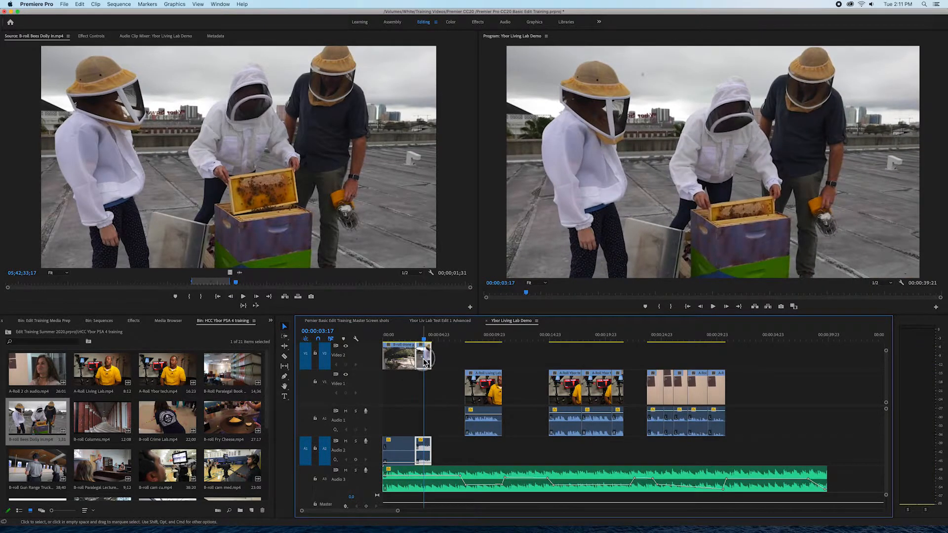
click(450, 361)
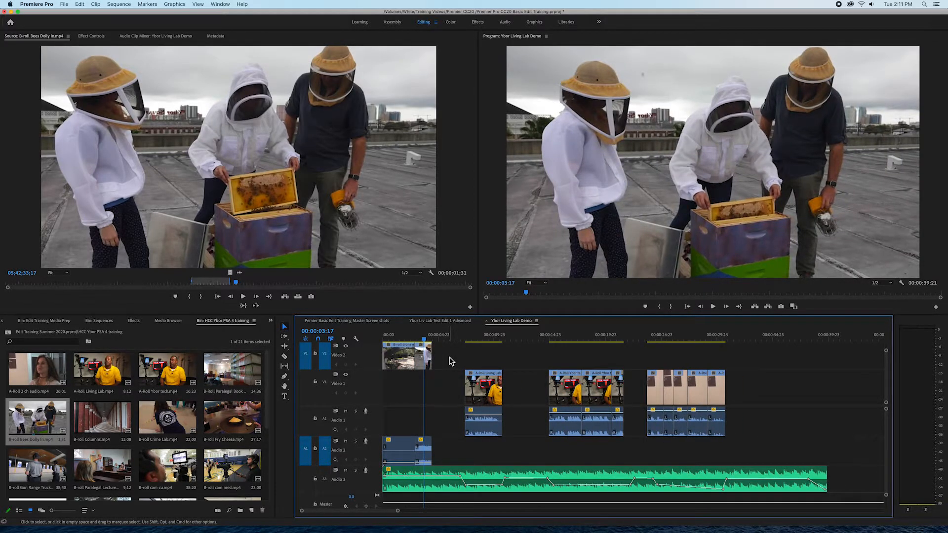
key(super+z)
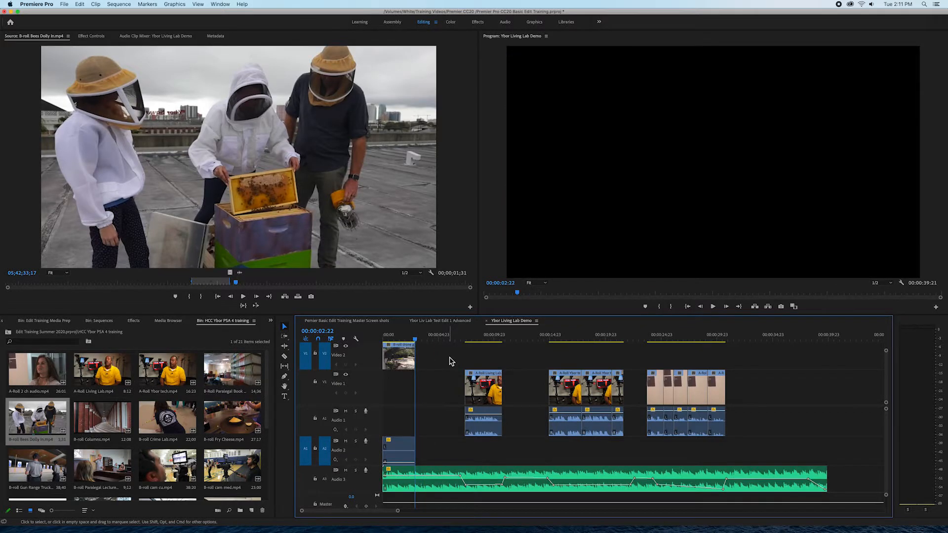
Overwrite the marked bees section onto Video 2 and Audio 2 at 00:00:03:01 and move the playhead back to about 00:00:01:13.
click(415, 339)
drag(415, 339, 417, 341)
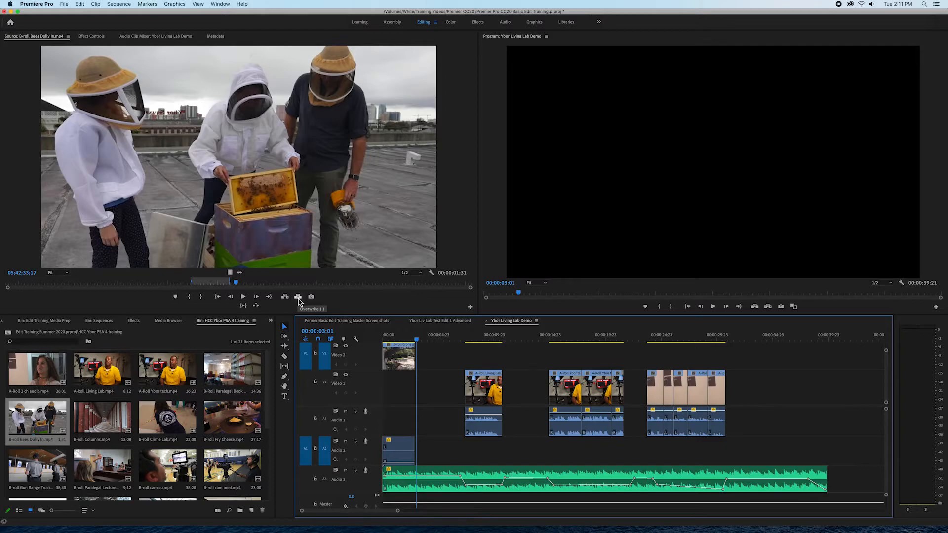
click(298, 298)
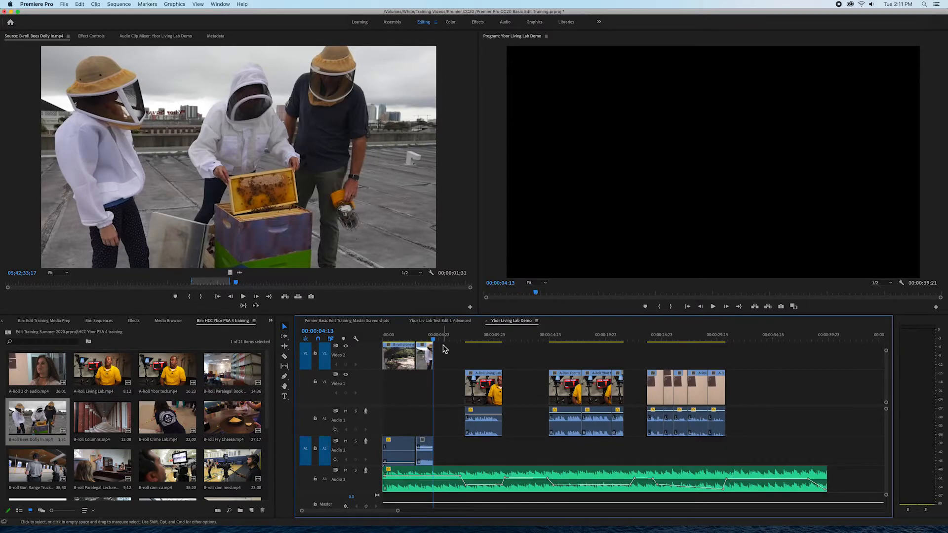
drag(433, 340, 400, 343)
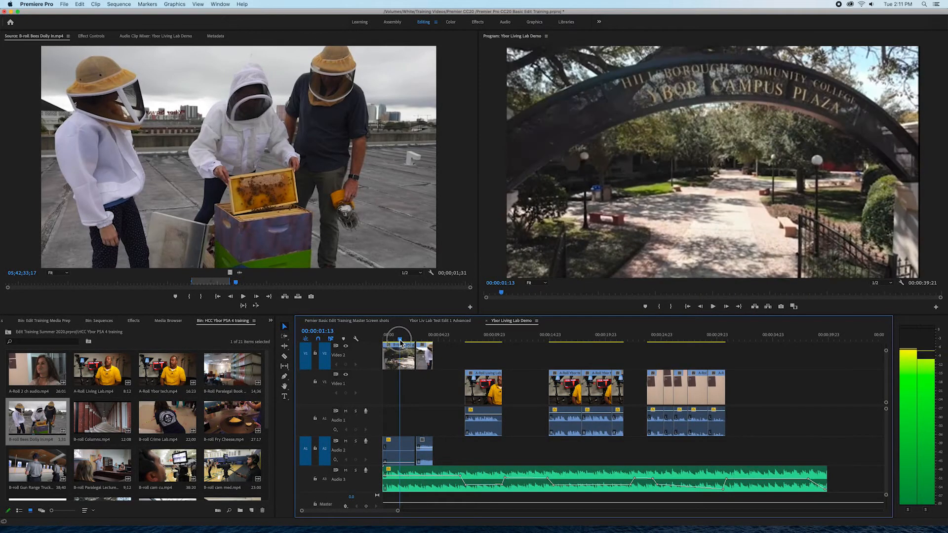
Play across the cut from the drone gate shot to the bees clip and move the playhead to the bees clip's end.
key(space)
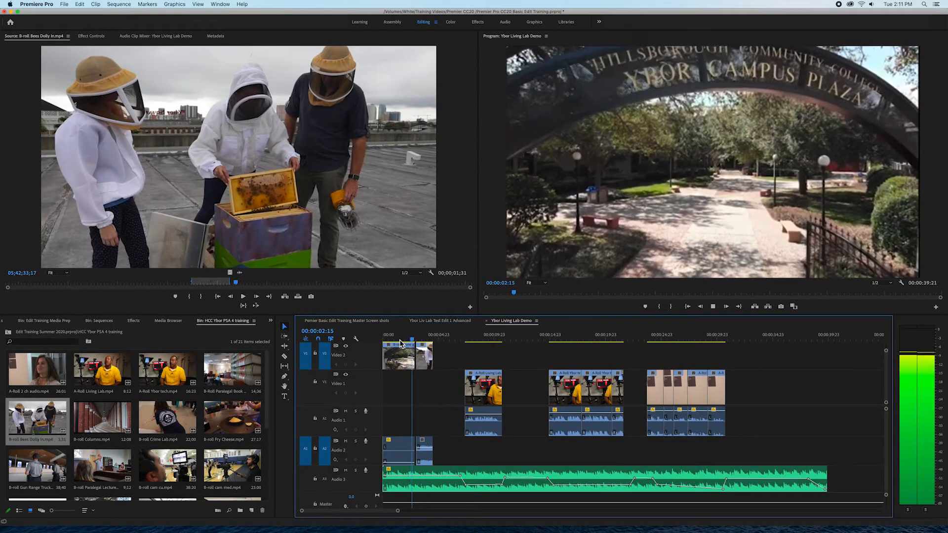
key(space)
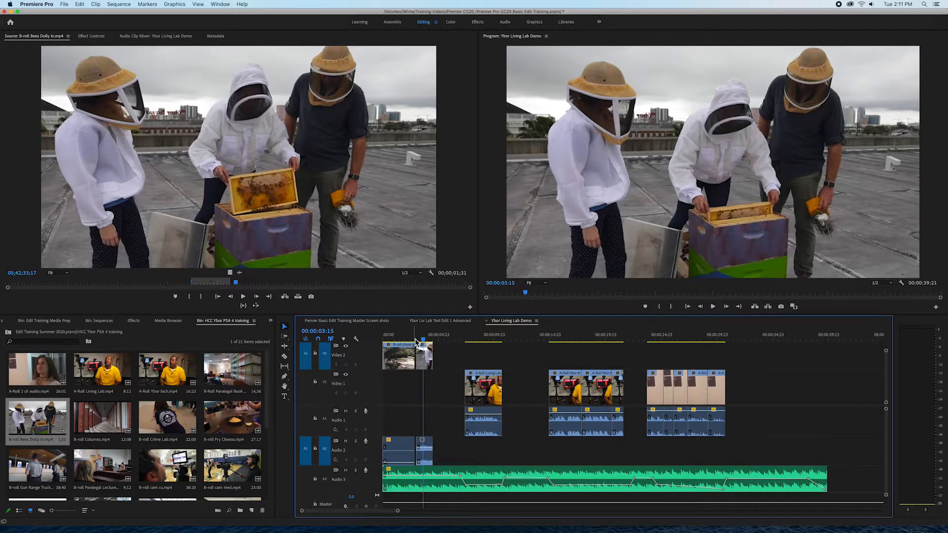
drag(425, 345, 397, 340)
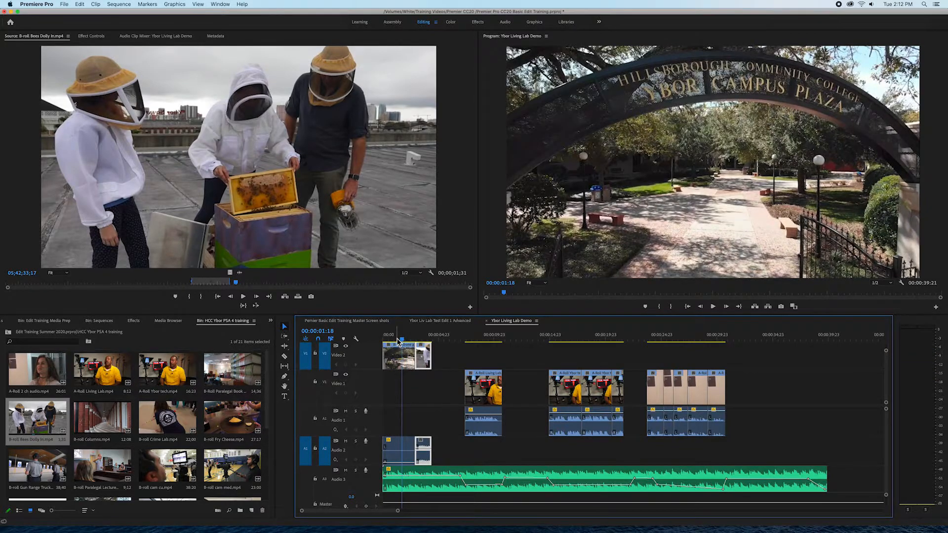
key(Down)
key(Down)
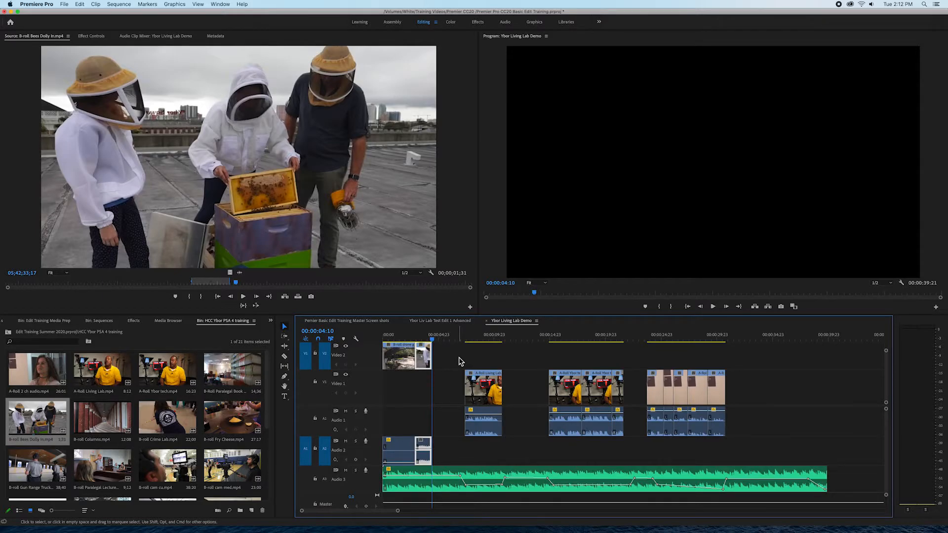
Scrub through the bees clip on the timeline and extend its end past 00:00:04:08 on Video 2 and Audio 2.
key(=)
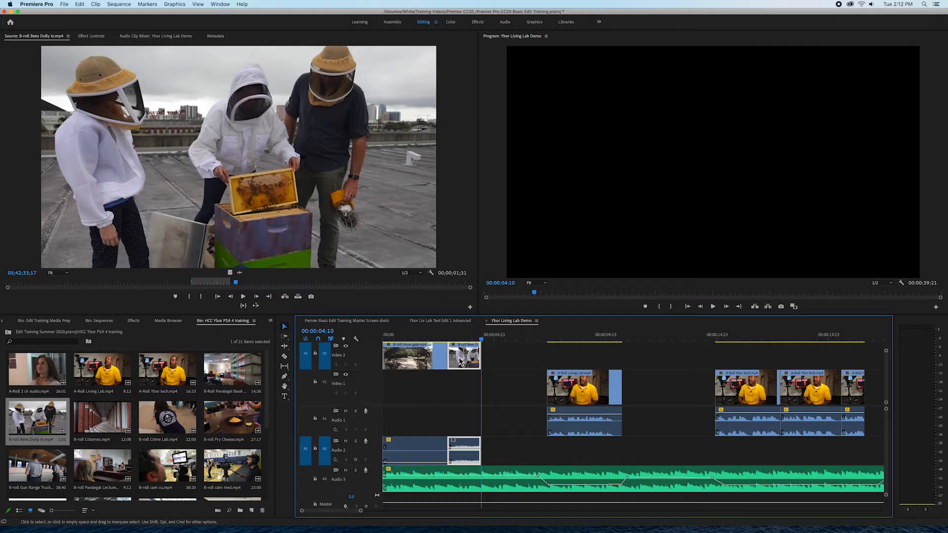
click(460, 339)
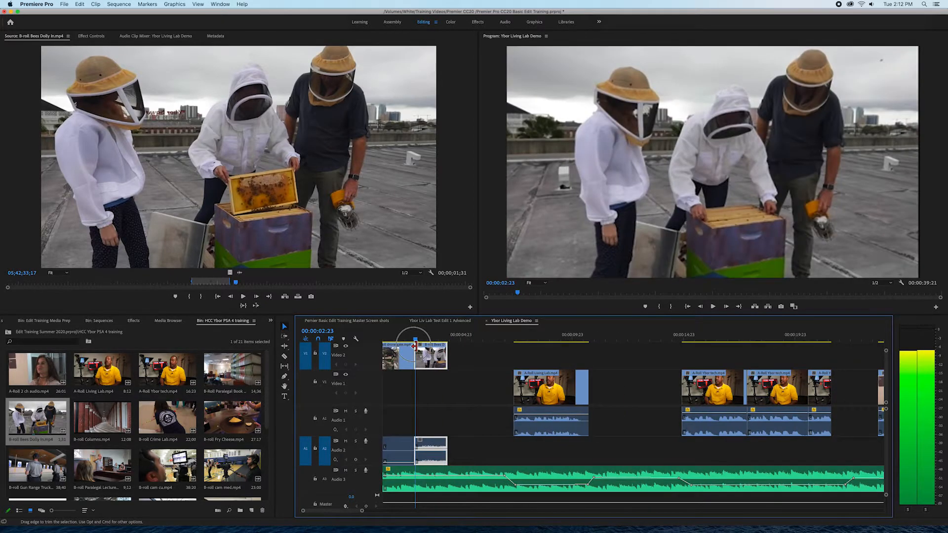
drag(425, 340, 446, 348)
click(447, 361)
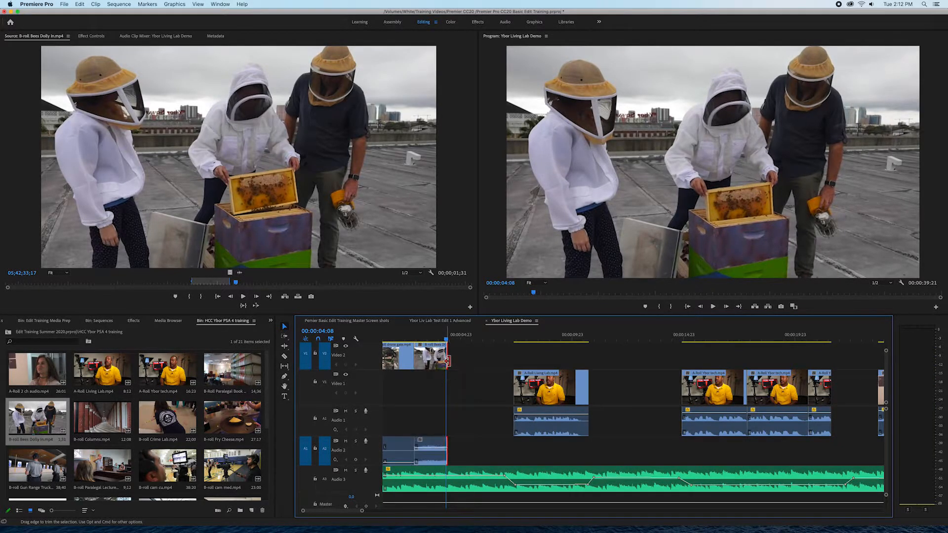
click(446, 360)
drag(447, 360, 472, 360)
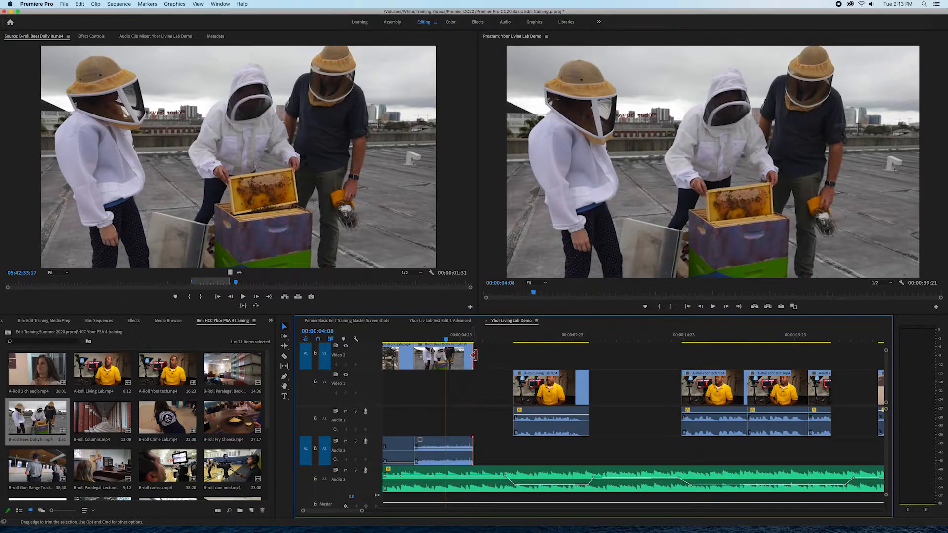
Check the frames near the extended bees clip's end and lengthen the clip further to about 00:00:06:06.
click(468, 340)
key(Left)
key(Left)
key(Left)
key(Left)
key(Left)
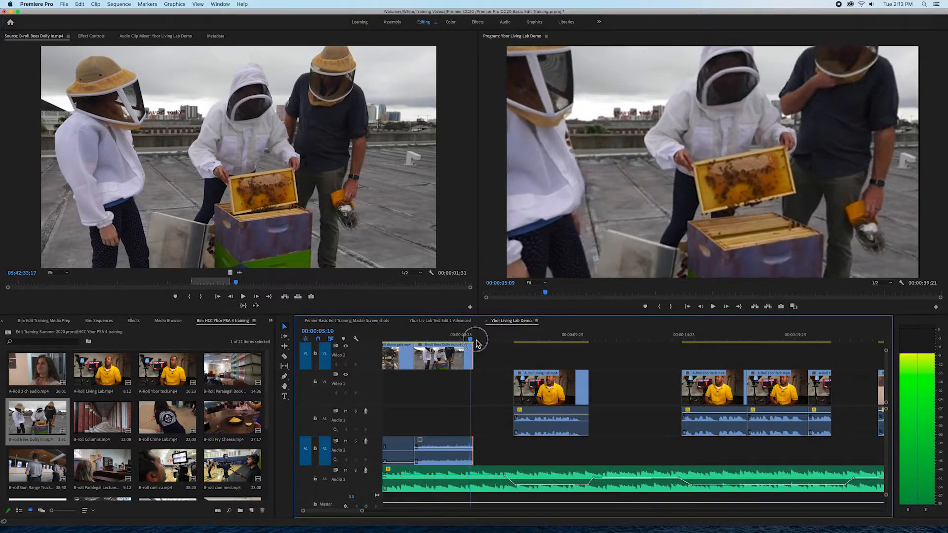
drag(474, 352, 488, 352)
key(space)
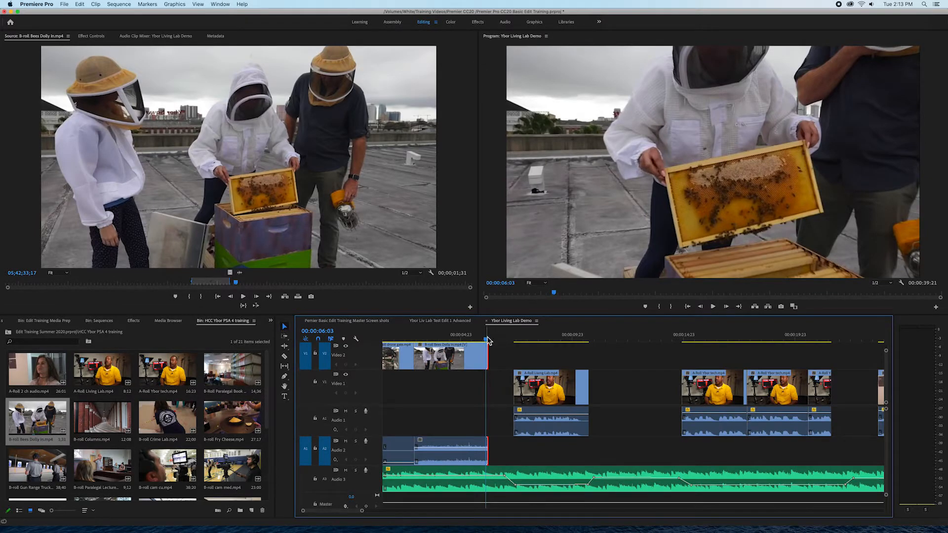
Play the sequence from the start to about 00:00:07:01 and adjust the bees clip's audio level on Audio 2.
drag(487, 342, 354, 339)
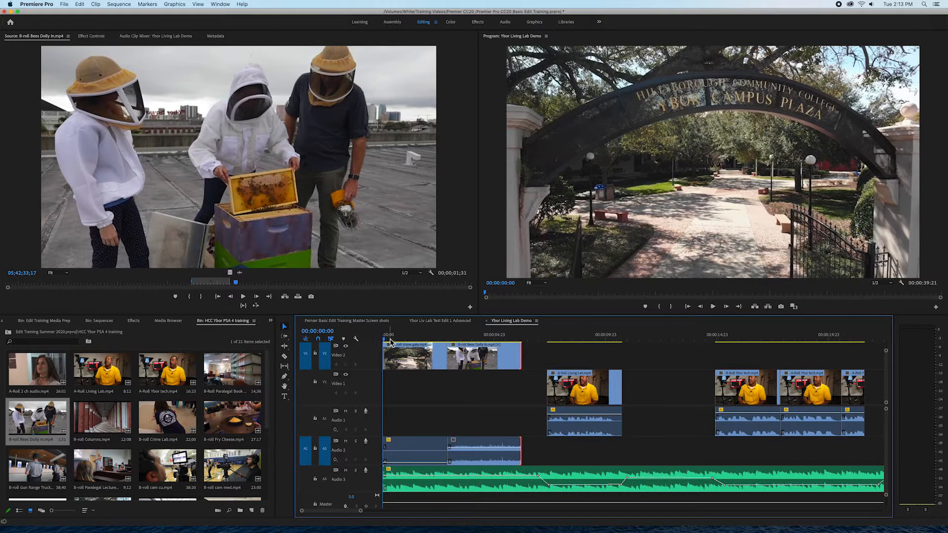
key(space)
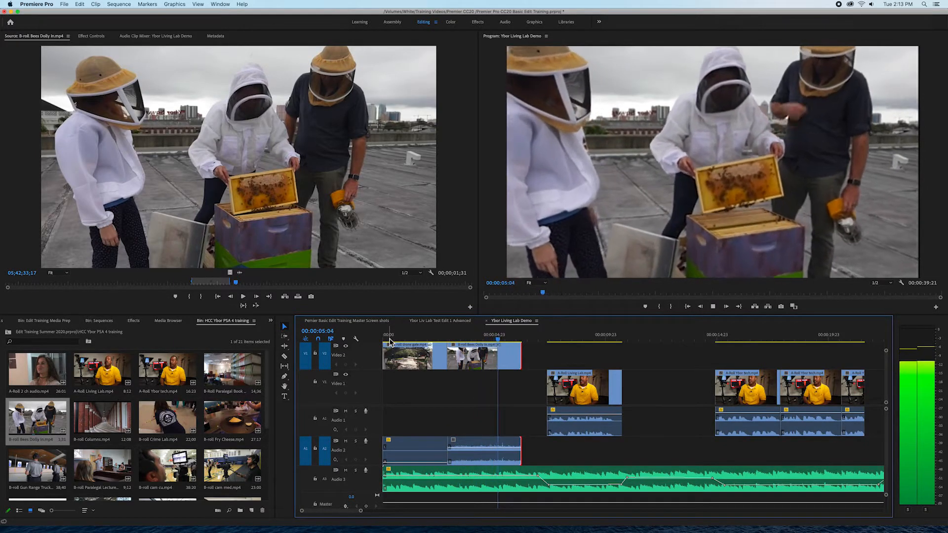
key(space)
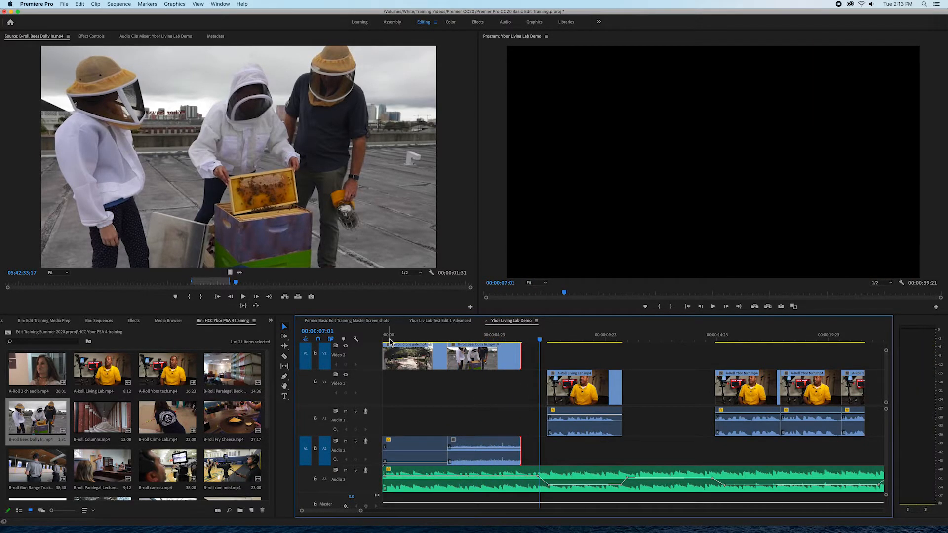
click(471, 453)
drag(471, 459, 471, 454)
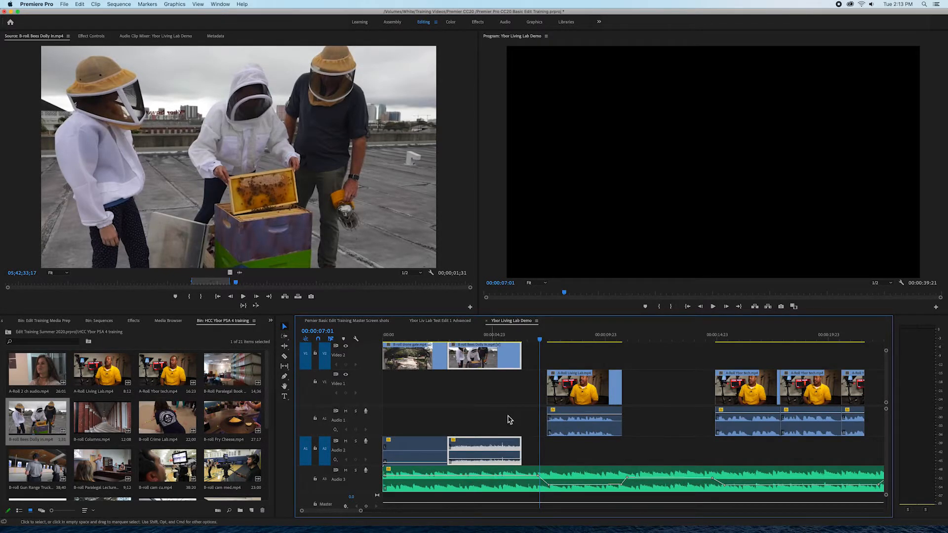
Scrub back and step frame by frame to place the playhead at the bees clip's end, at 00:00:06:06.
mouse_move(539, 339)
mouse_down()
mouse_move(514, 339)
mouse_move(549, 351)
mouse_up()
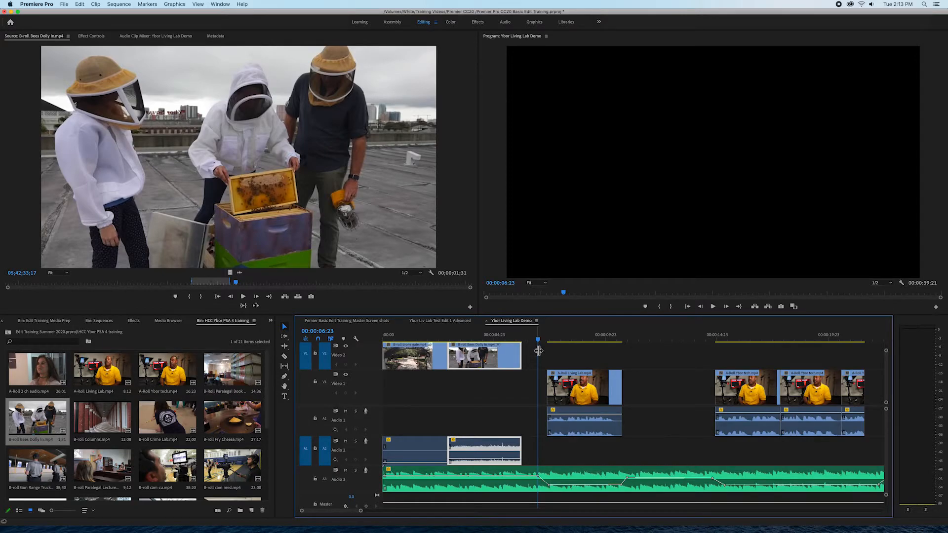
drag(538, 340, 532, 344)
key(Left)
key(Left)
key(Left)
key(Left)
key(Left)
key(Left)
key(Left)
key(Left)
key(Left)
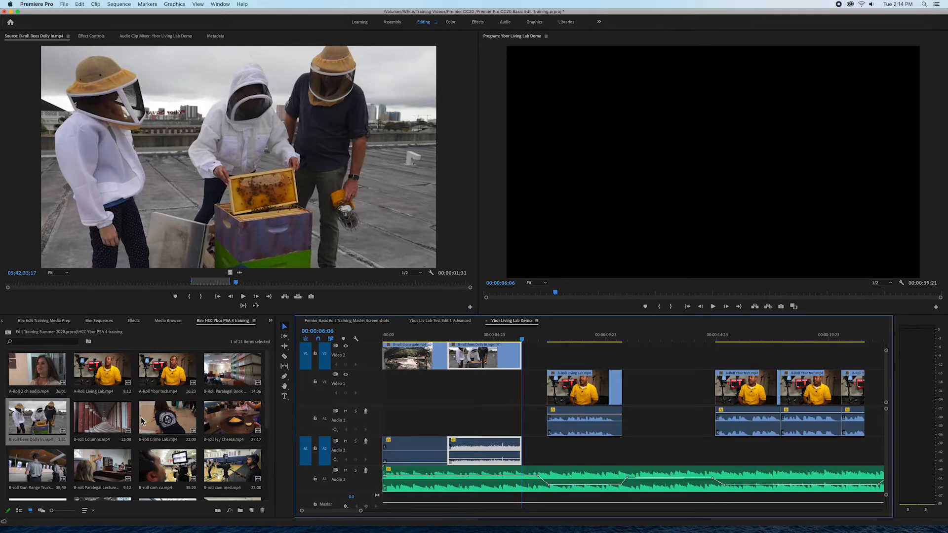
Browse the B-roll in the bin, load B-roll Crime Lab.mp4 into the Source Monitor, and rewind it to the beginning.
scroll(142, 420, down, 5)
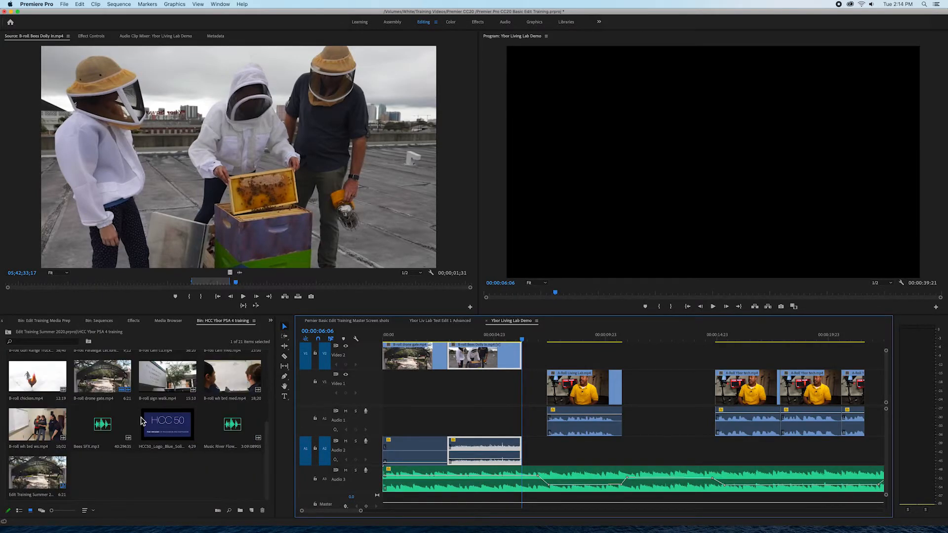
scroll(141, 421, up, 5)
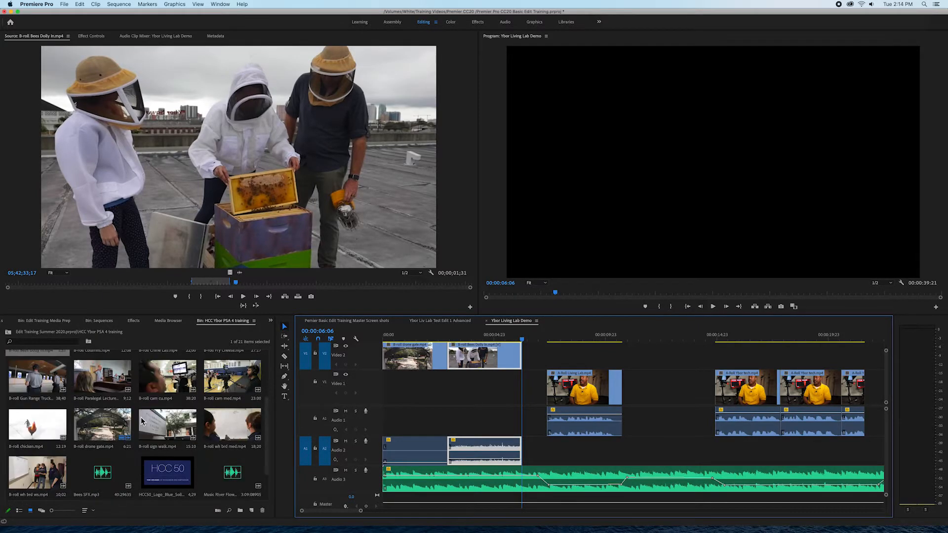
scroll(142, 420, down, 2)
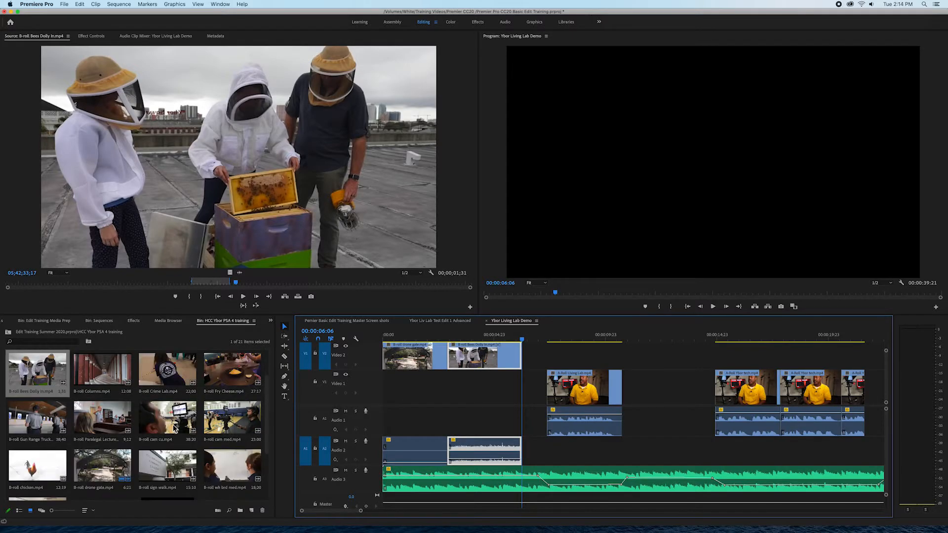
scroll(155, 423, up, 2)
click(154, 422)
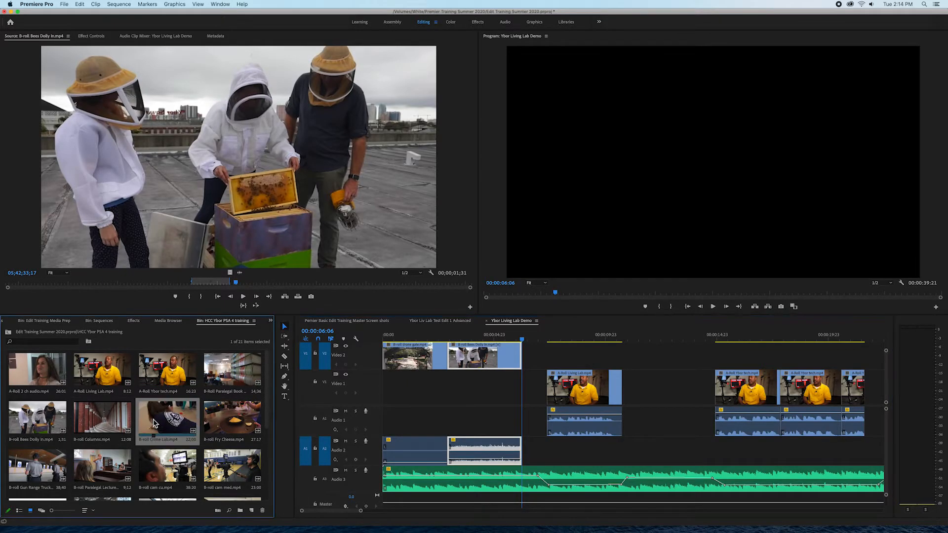
double_click(155, 423)
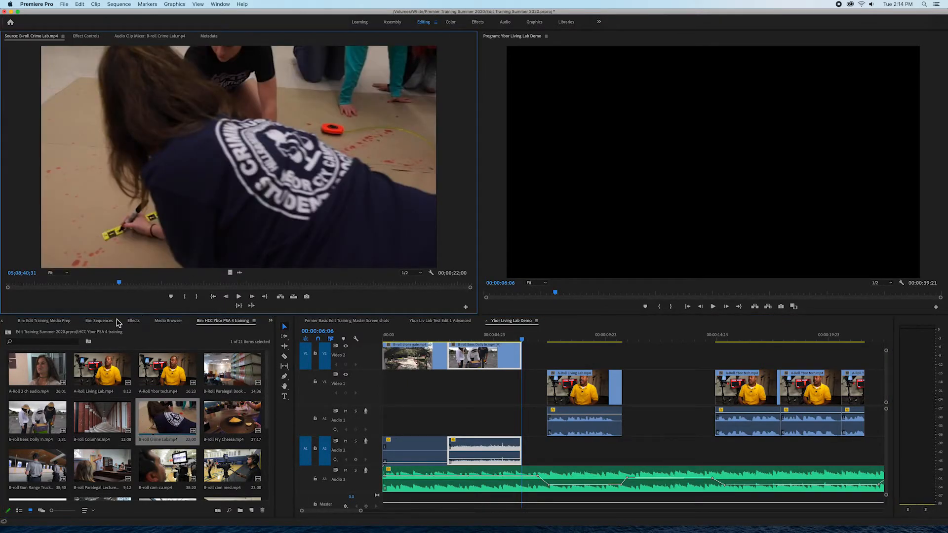
drag(120, 285, 5, 284)
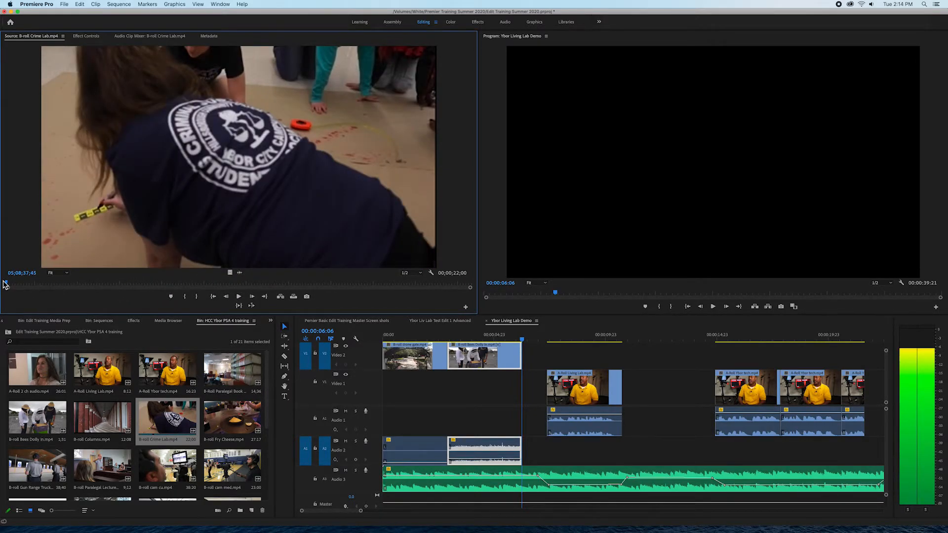
Play the Crime Lab source clip and mark an In point at 05;08;42;07, where the ruler is being marked.
key(space)
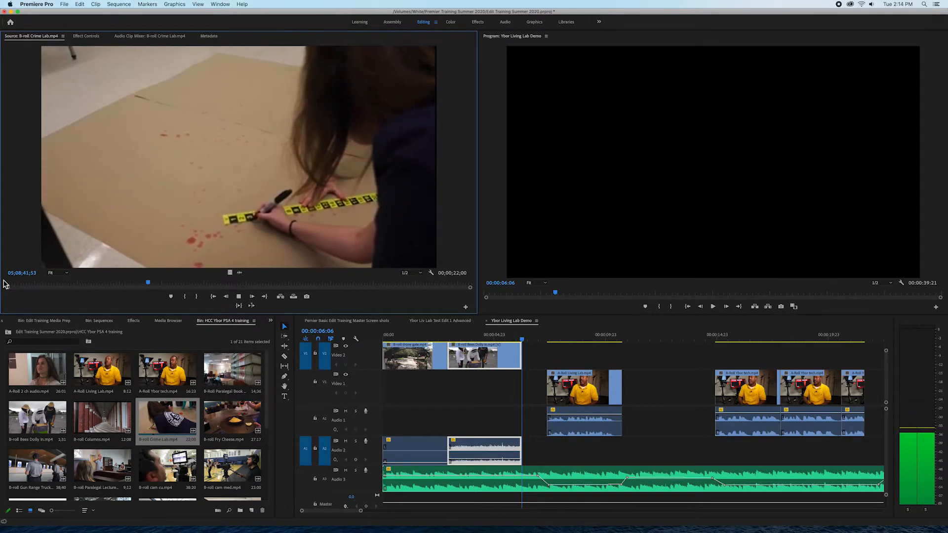
key(space)
mouse_move(167, 284)
mouse_down()
mouse_move(140, 282)
mouse_move(153, 286)
mouse_up()
key(space)
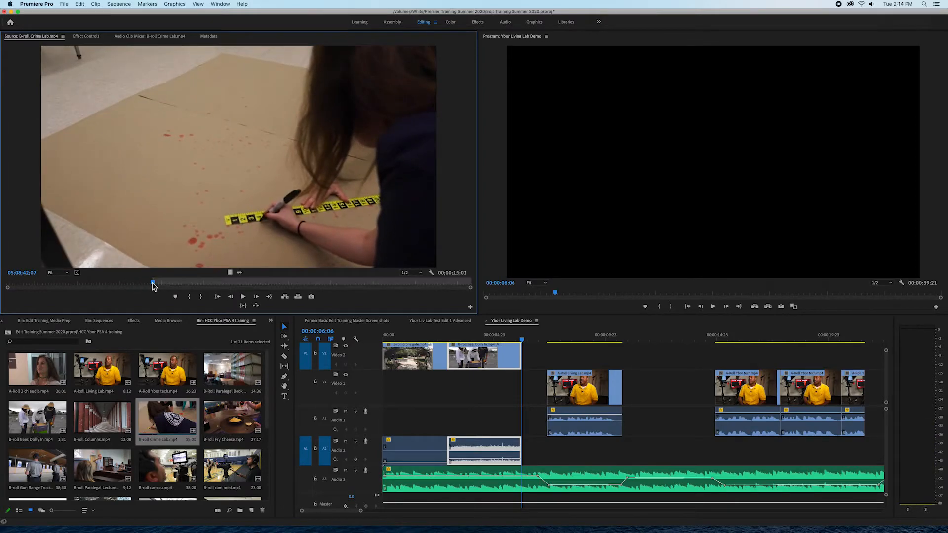
key(space)
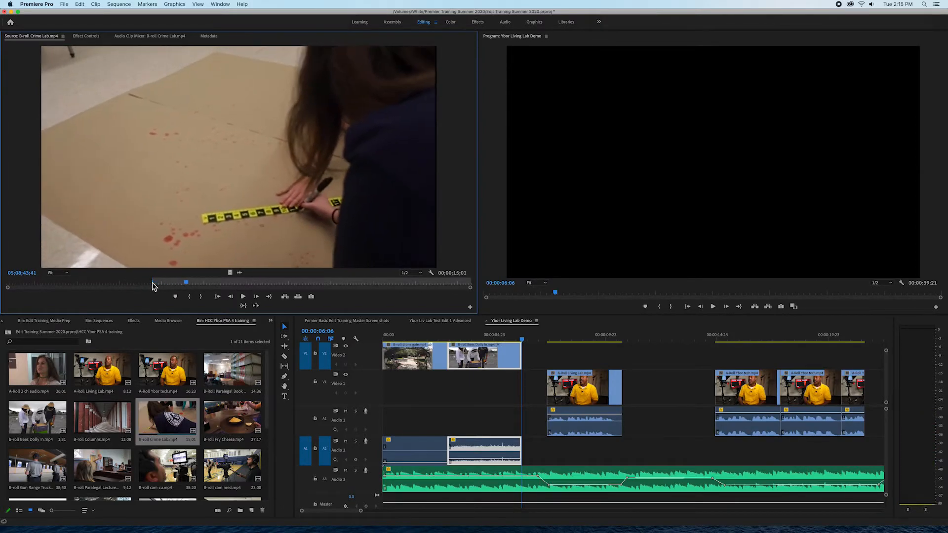
Mark the Out point at 05;08;43;43 and overwrite the Crime Lab section onto Video 2 and Audio 2 at 00:00:06:06.
key(space)
key(space)
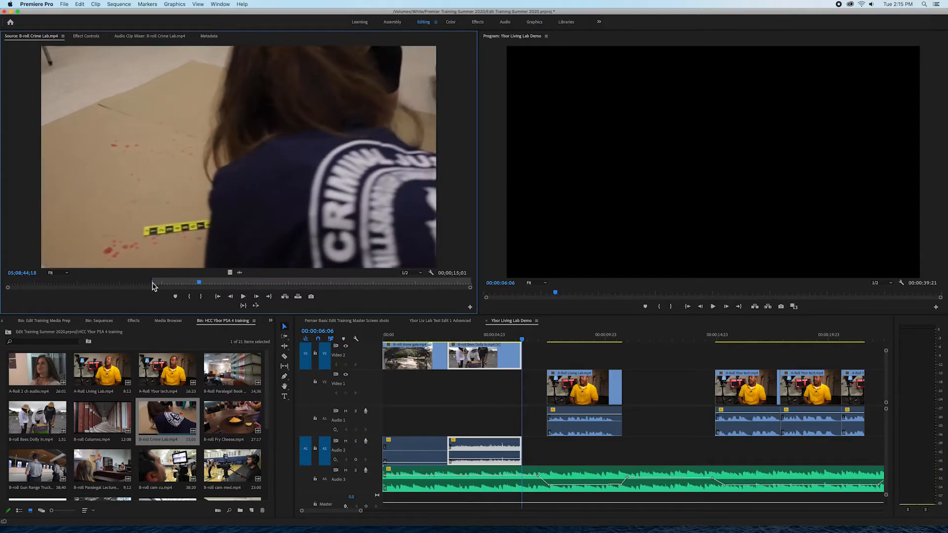
key(j)
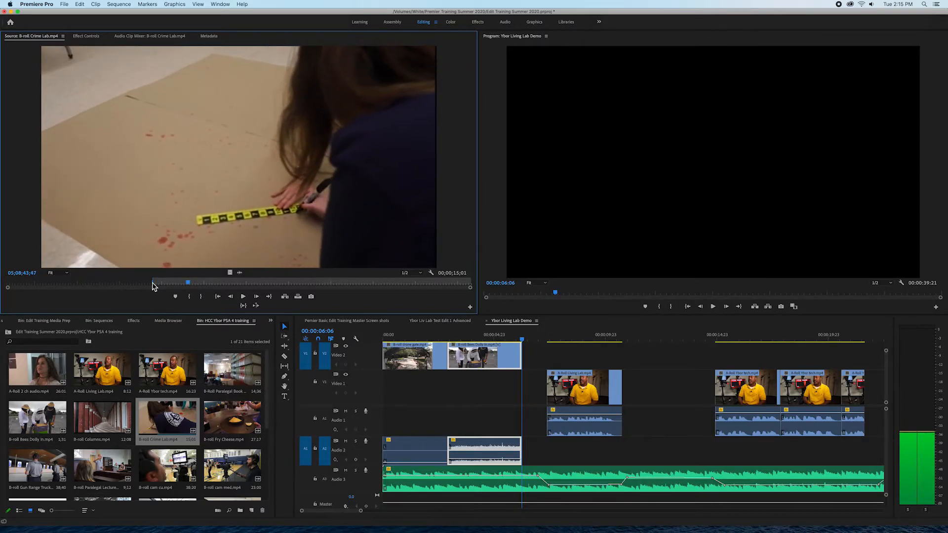
key(k)
key(o)
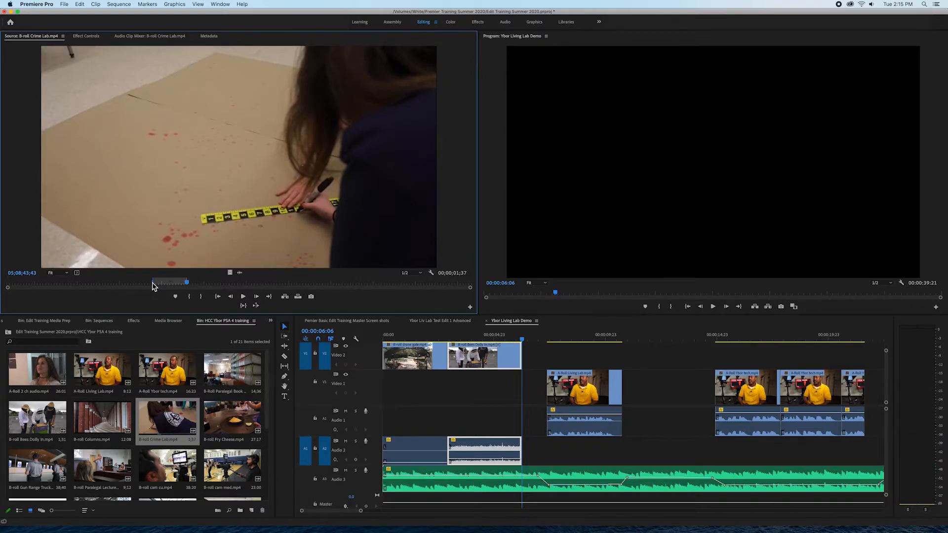
key(period)
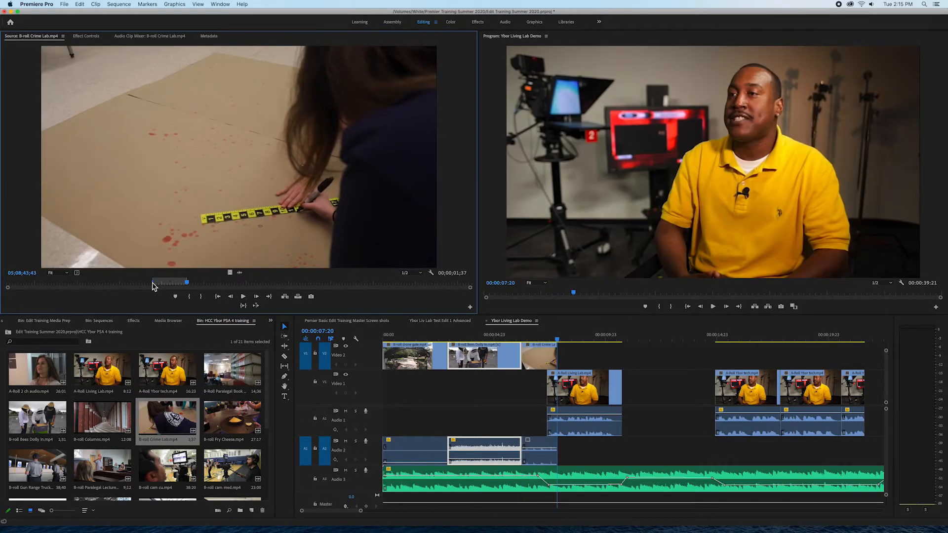
key(l)
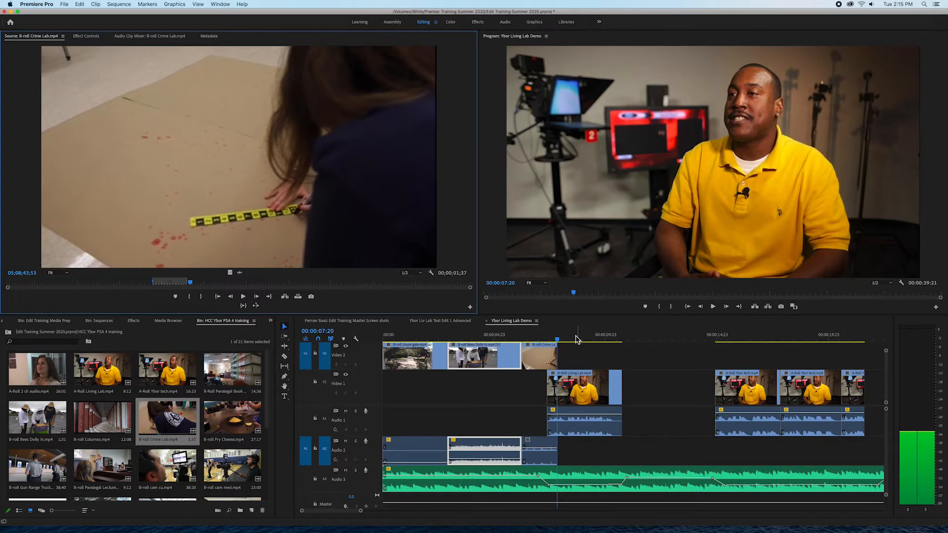
Trim the Crime Lab clip's end to the start of the A-Roll Living Lab clip and play across the cut from 00:00:06:21.
click(557, 359)
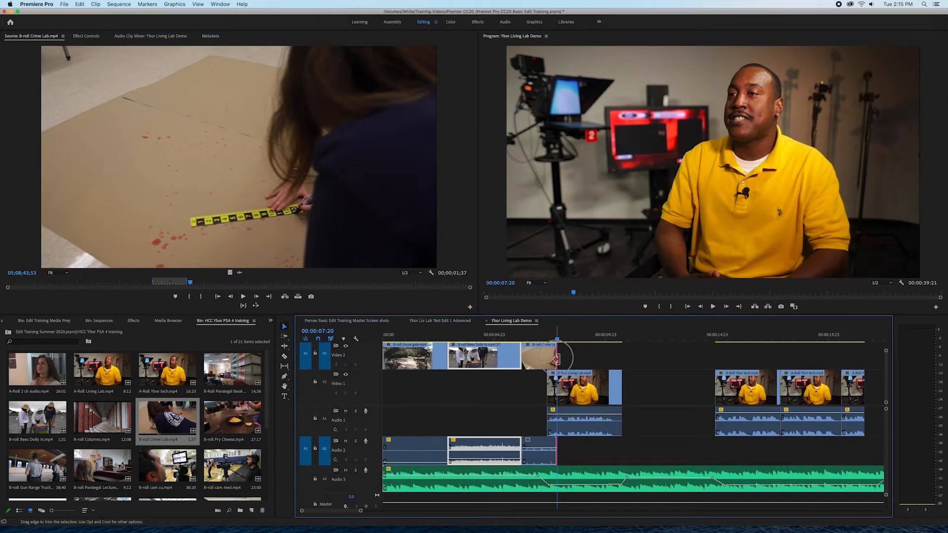
mouse_move(556, 359)
mouse_down()
mouse_move(546, 359)
mouse_move(563, 359)
mouse_up()
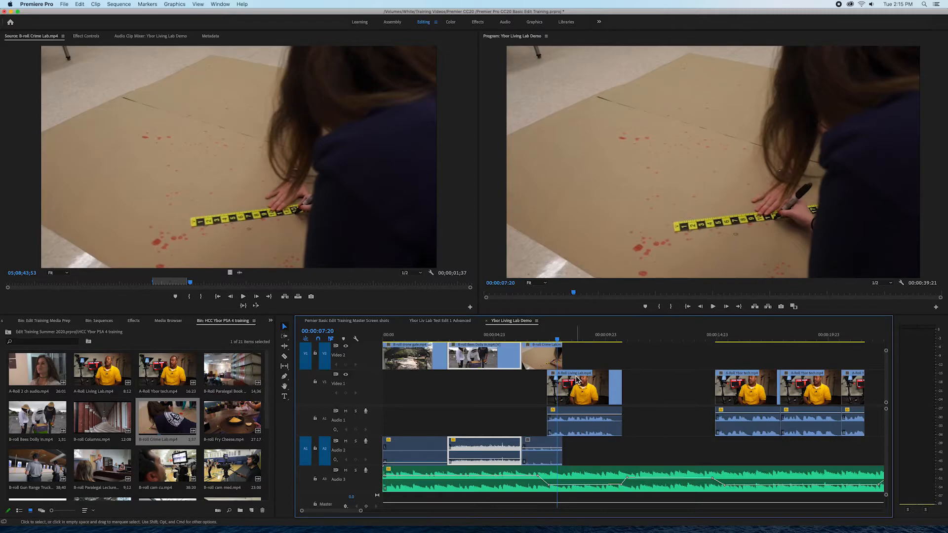
mouse_move(557, 361)
mouse_down()
mouse_move(539, 361)
mouse_move(549, 361)
mouse_up()
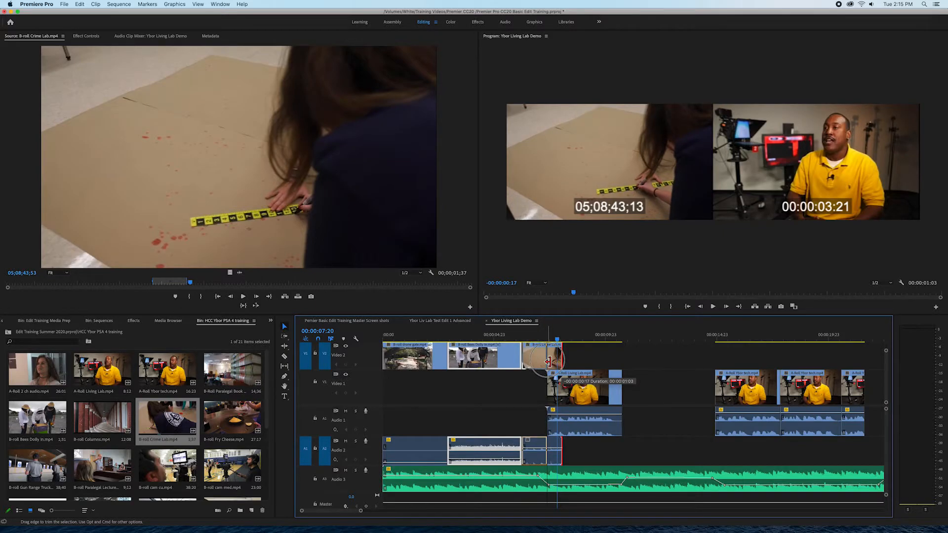
drag(549, 362, 536, 340)
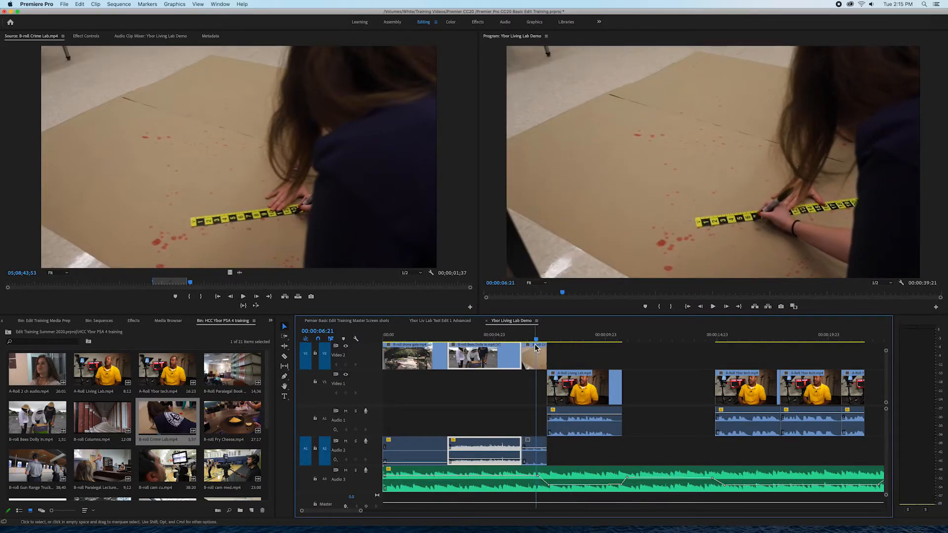
key(space)
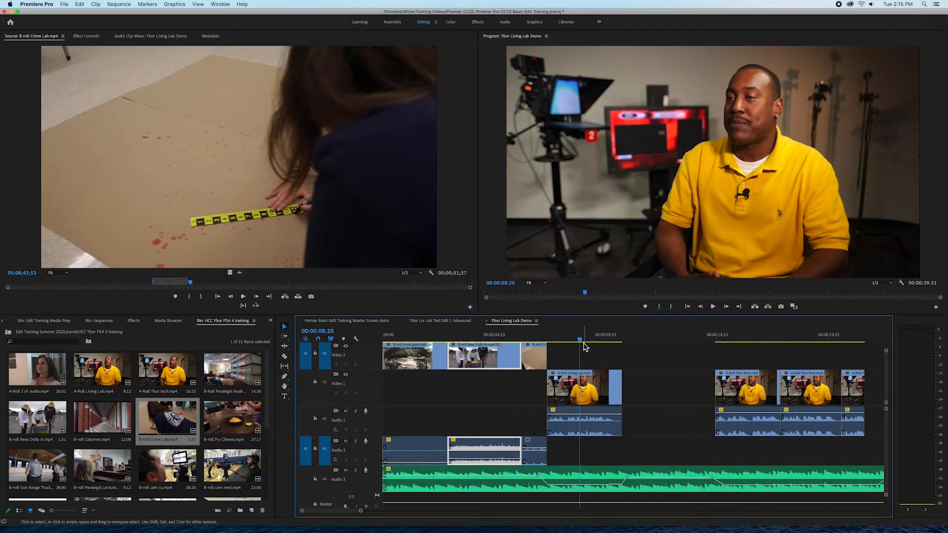
Adjust the Crime Lab clip's audio level on Audio 2 and play the sequence from the beginning.
click(531, 339)
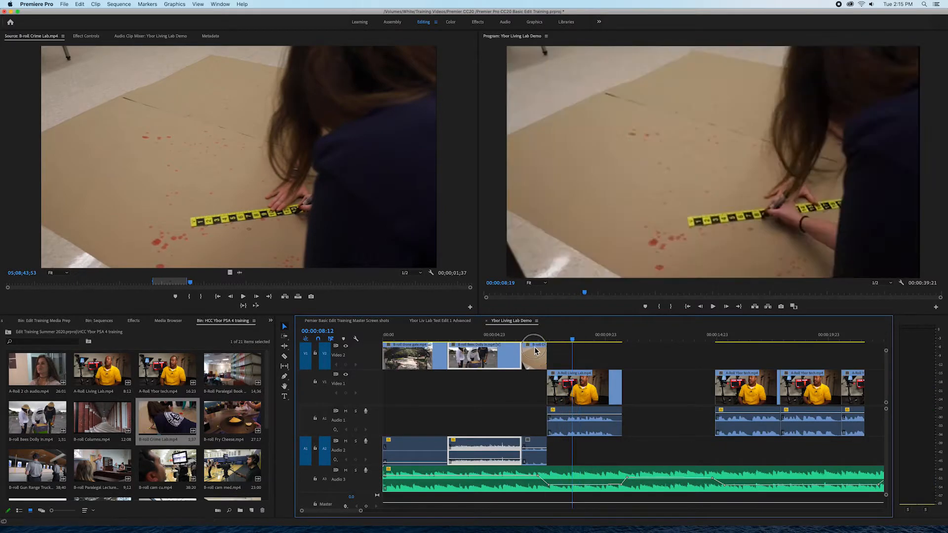
click(532, 450)
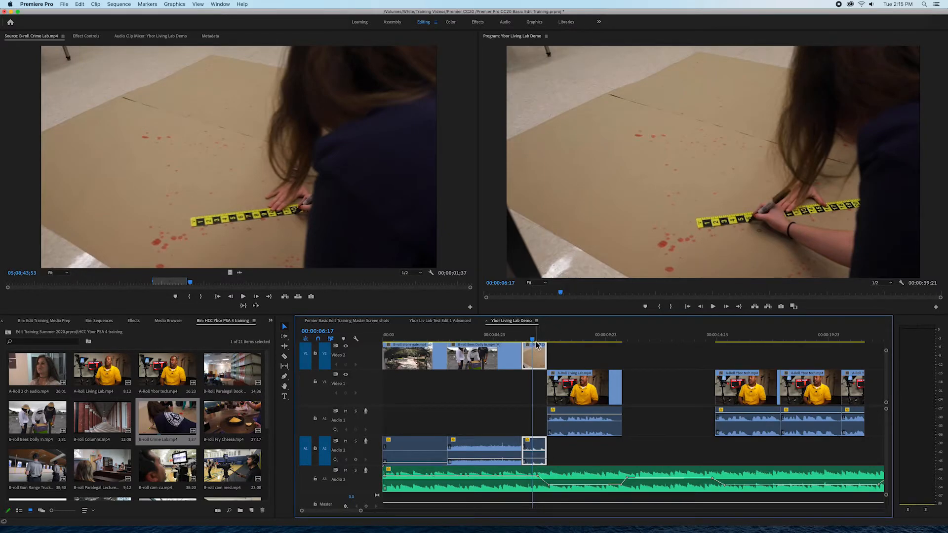
drag(532, 341, 330, 344)
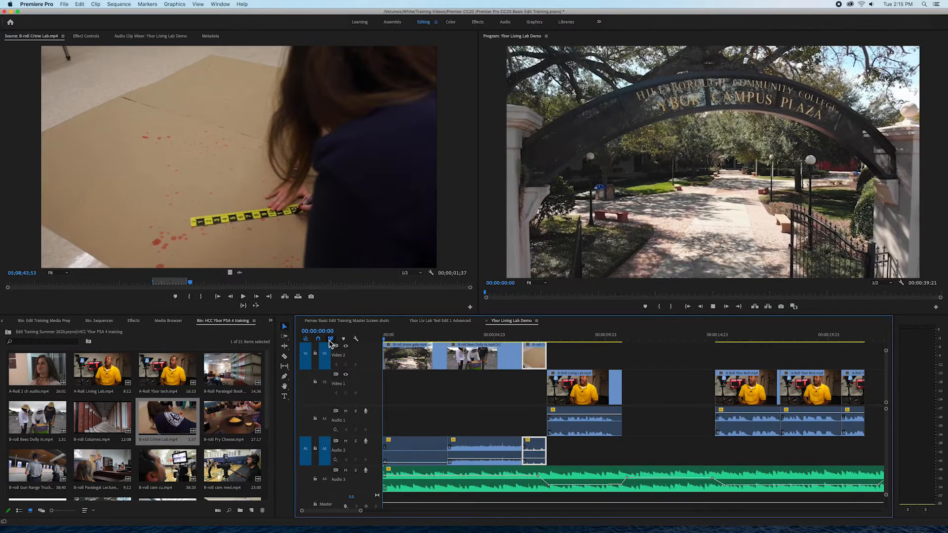
key(space)
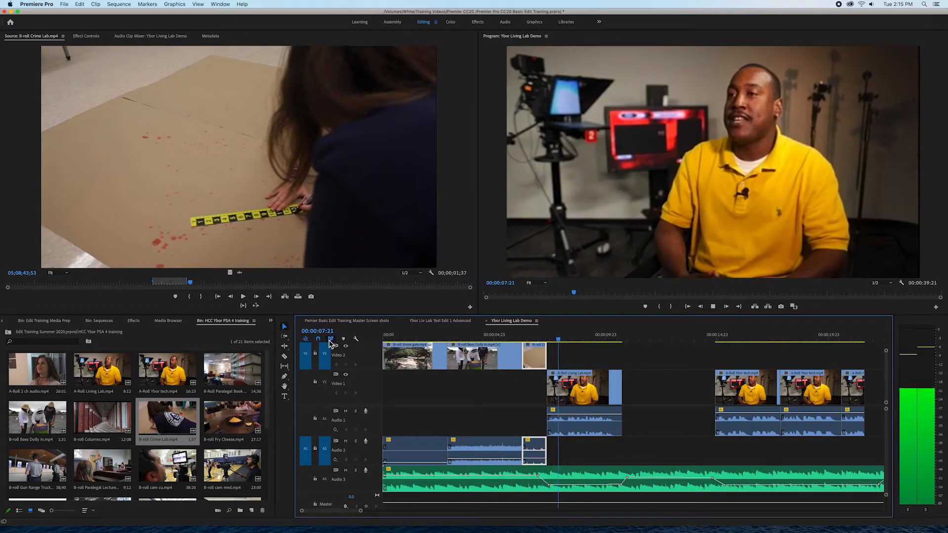
key(space)
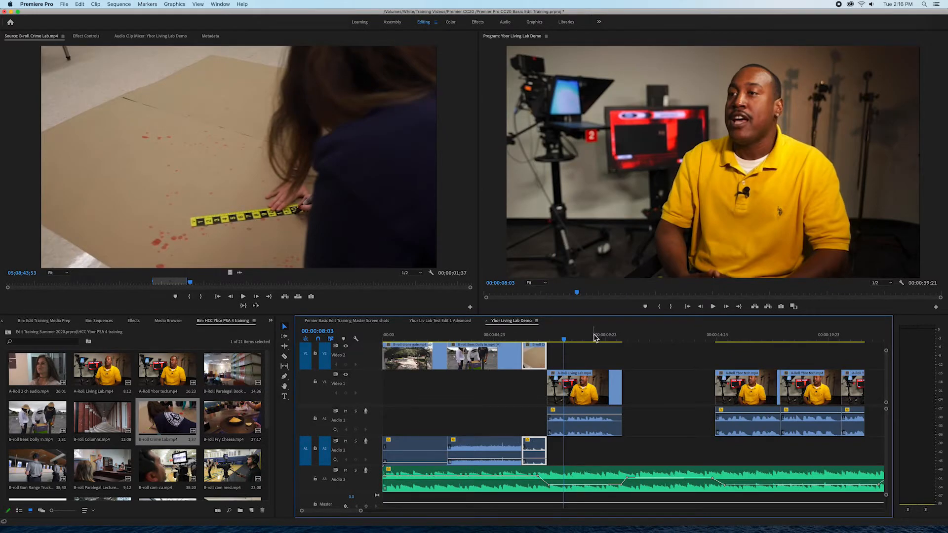
Trim the start of the Bees Dolly In clip while keeping the space before Crime Lab filled, and play from 00:00:02:10.
double_click(478, 366)
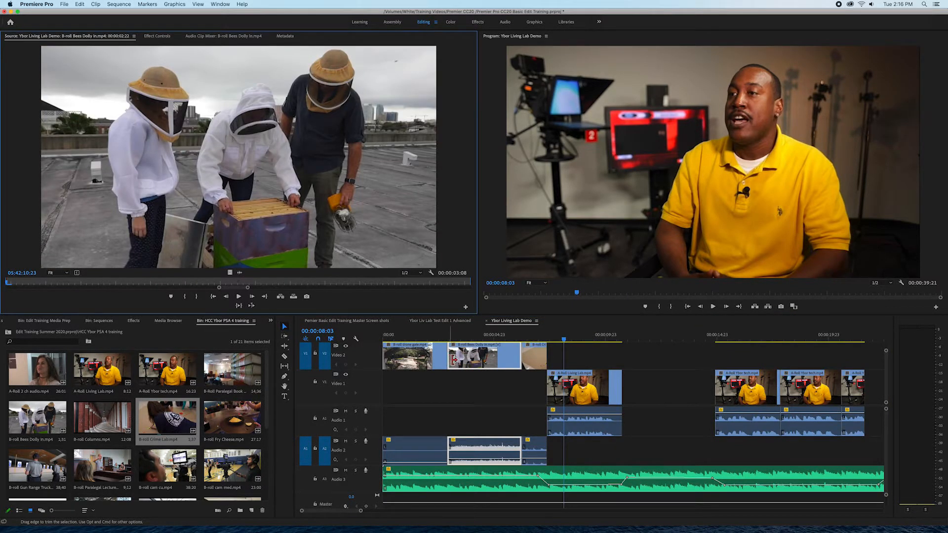
drag(453, 360, 439, 344)
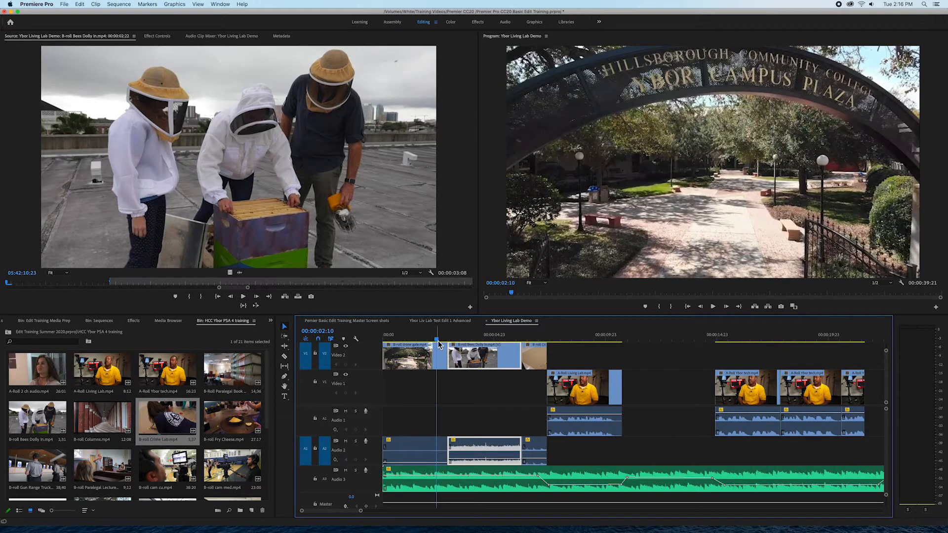
key(space)
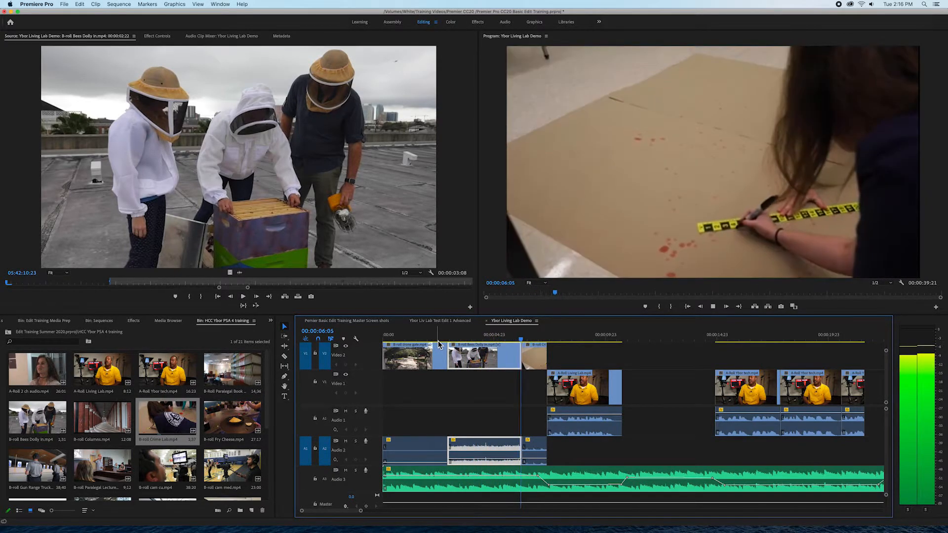
key(space)
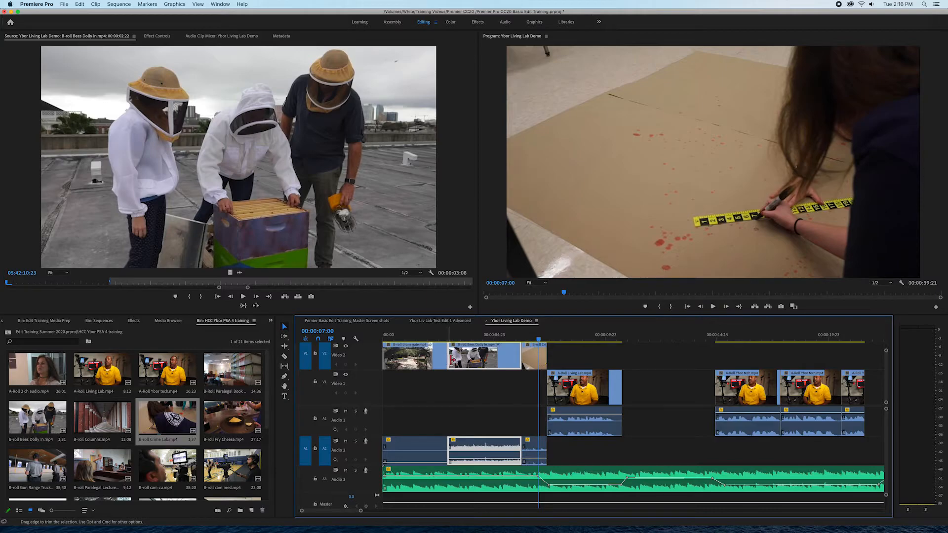
Trim more off the Bees Dolly In clip's start, extend its end to the Crime Lab clip, and play across the cuts.
drag(448, 356, 459, 357)
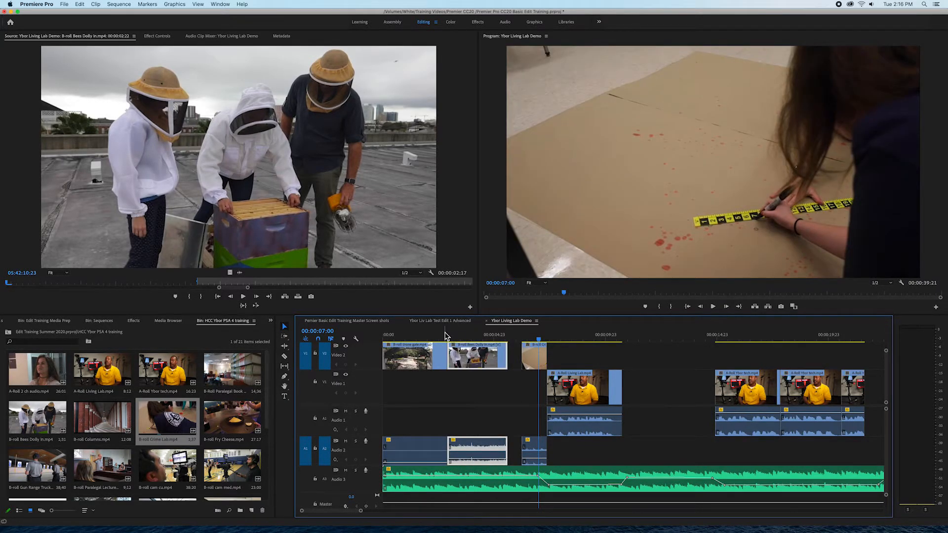
click(446, 335)
key(space)
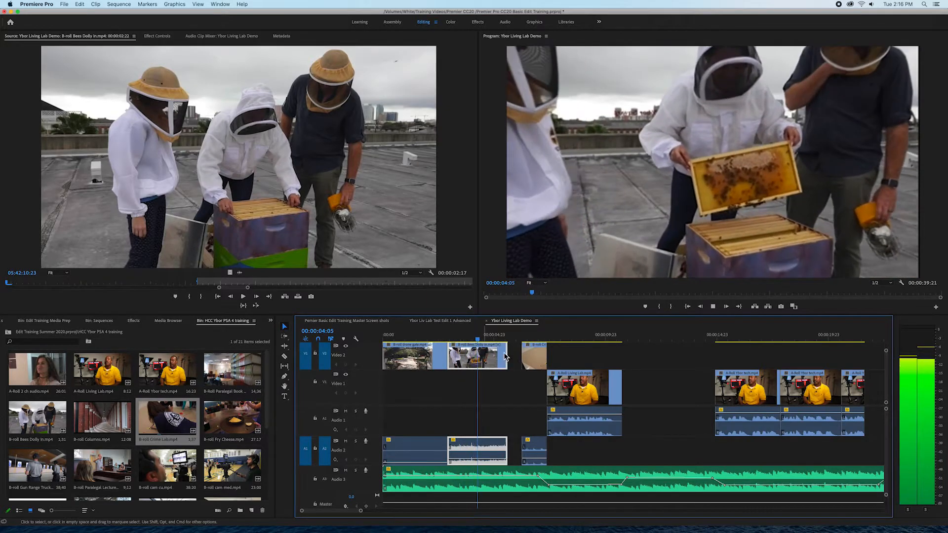
drag(506, 357, 440, 340)
key(space)
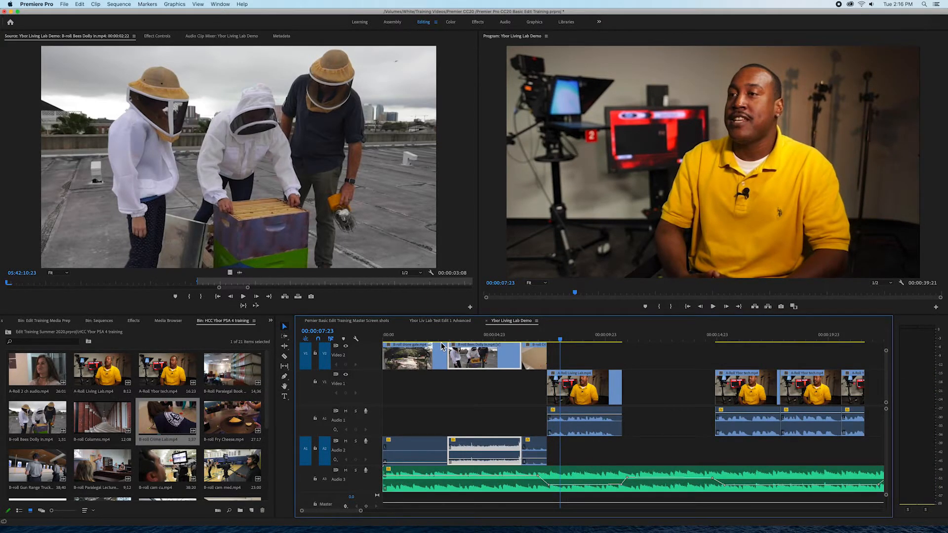
Target Video 1, place the playhead at the A-Roll Living Lab clip's end at 00:00:10:18, and save the project.
click(576, 349)
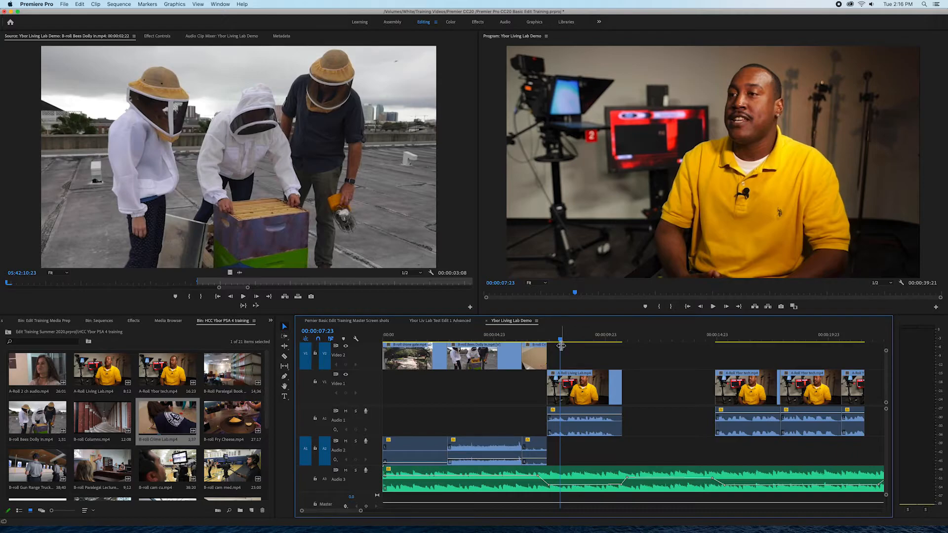
click(325, 398)
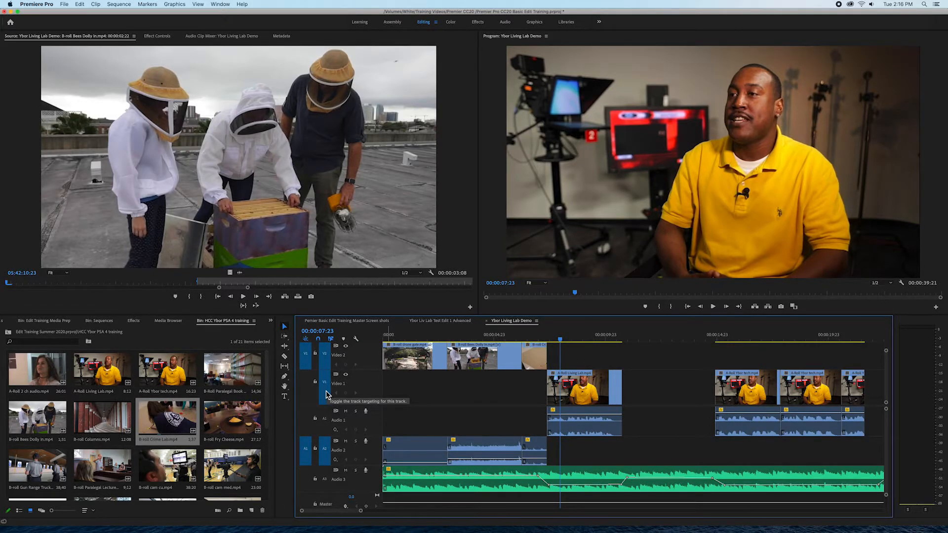
key(Down)
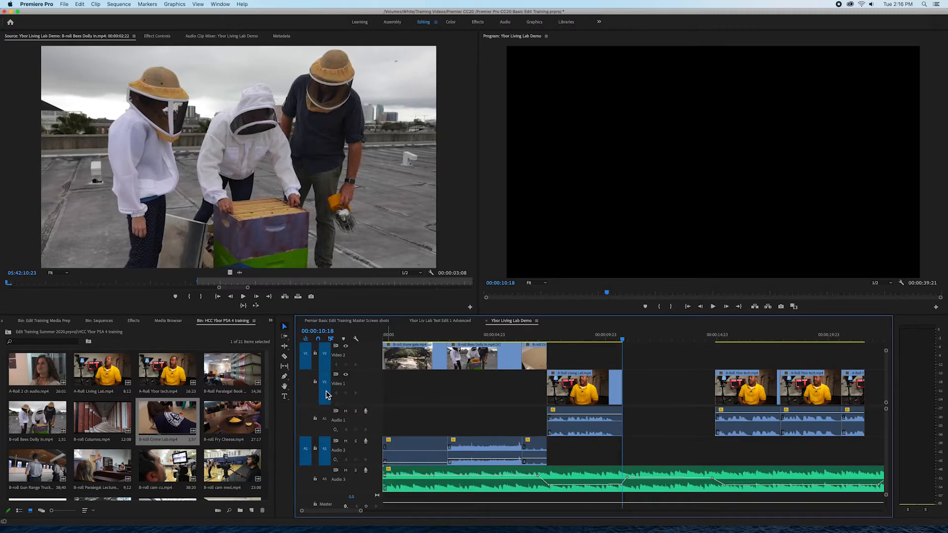
key(Up)
key(Down)
key(cmd+s)
Load B-roll Gun Range Truck Right.mp4 into the Source Monitor and play it from the beginning.
double_click(27, 471)
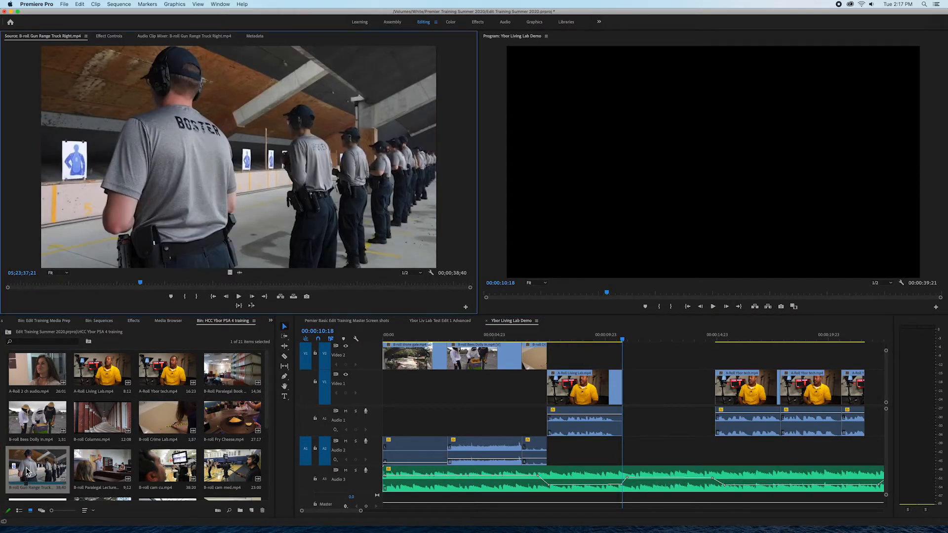
click(9, 285)
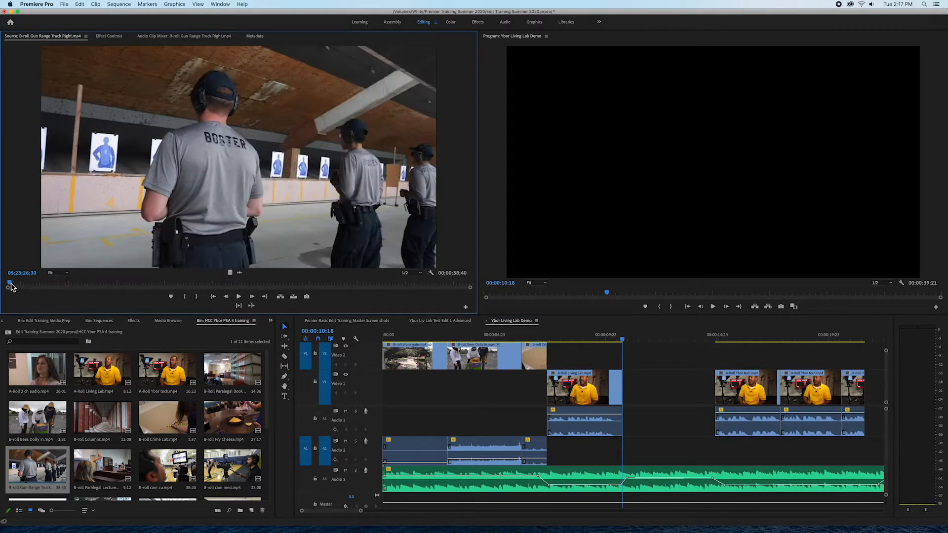
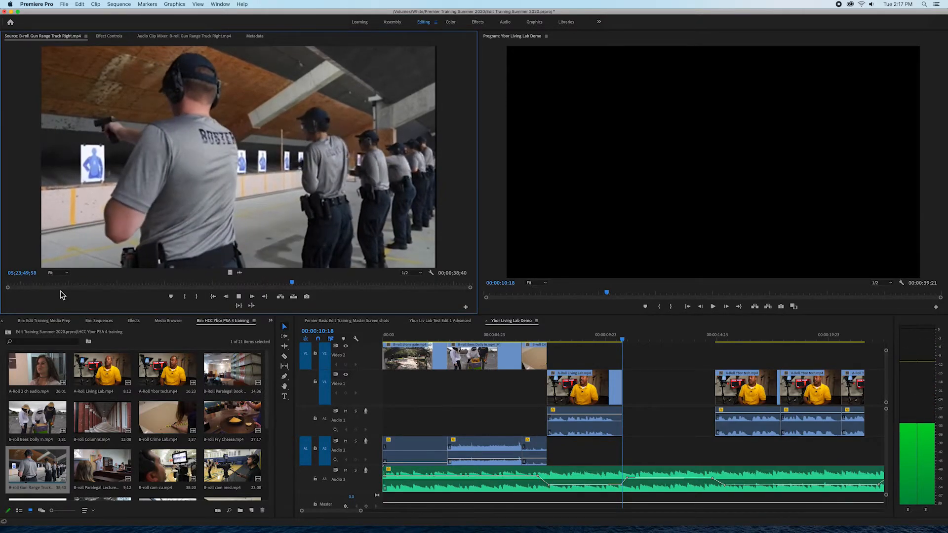
key(space)
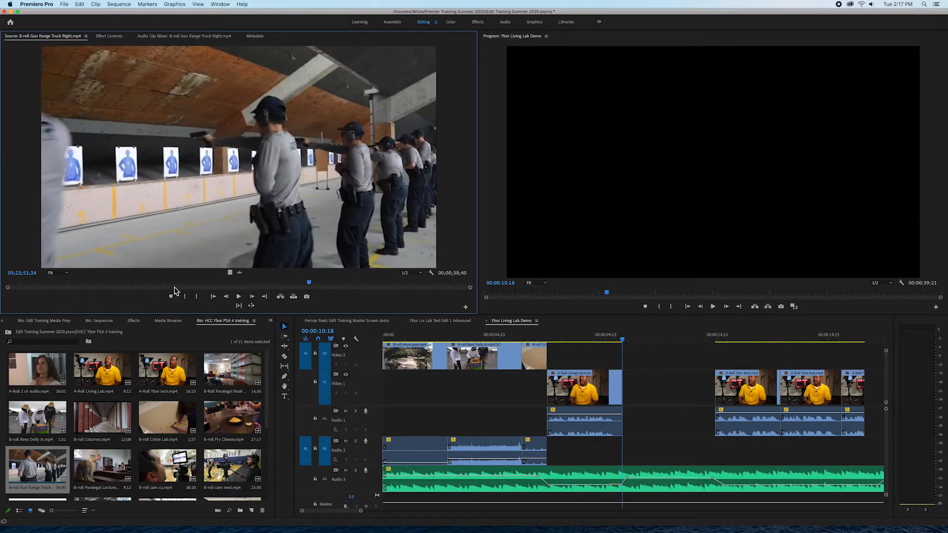
Mark the Gun Range clip from 05;23;50;29 to 05;23;55;48 and overwrite it onto Video 2 and Audio 2 at 00:00:10:18.
mouse_move(311, 284)
mouse_down()
mouse_move(229, 280)
mouse_move(320, 285)
mouse_move(300, 286)
mouse_up()
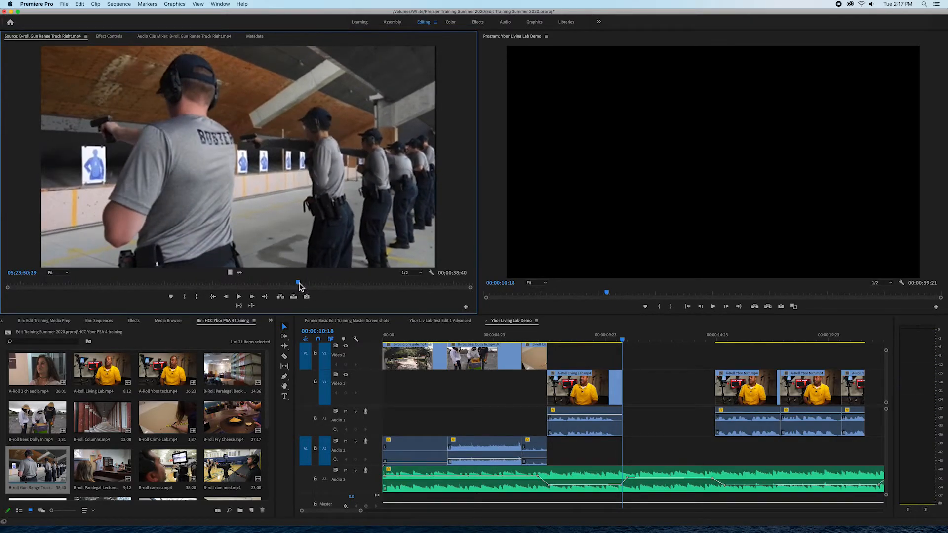
key(space)
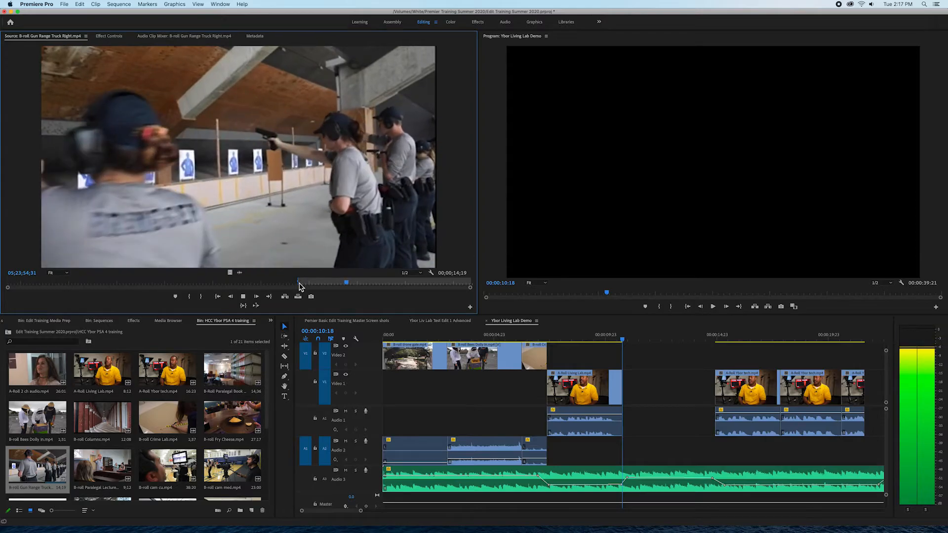
key(space)
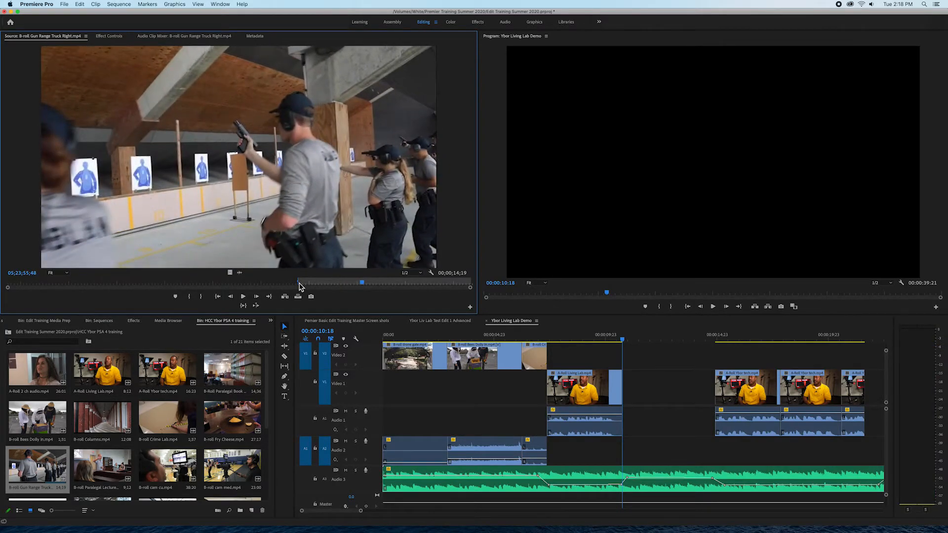
key(o)
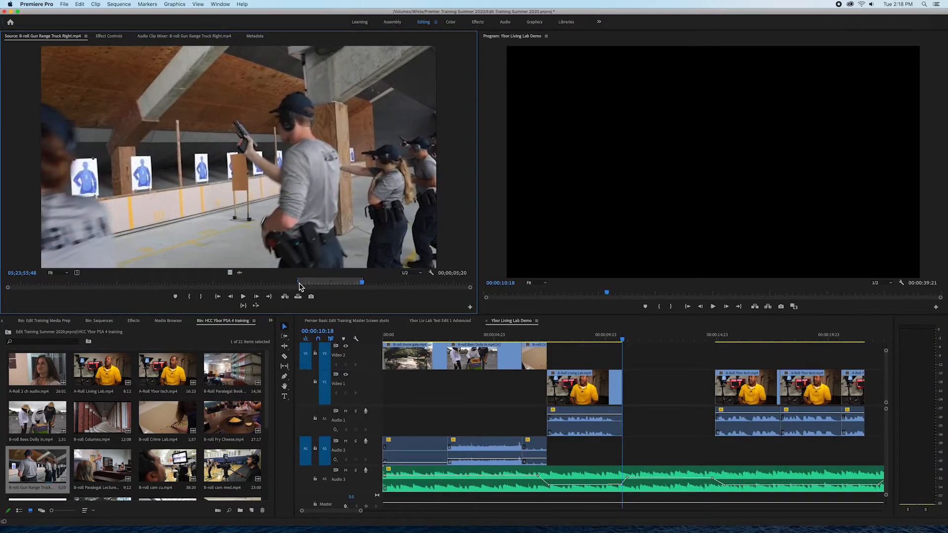
key(period)
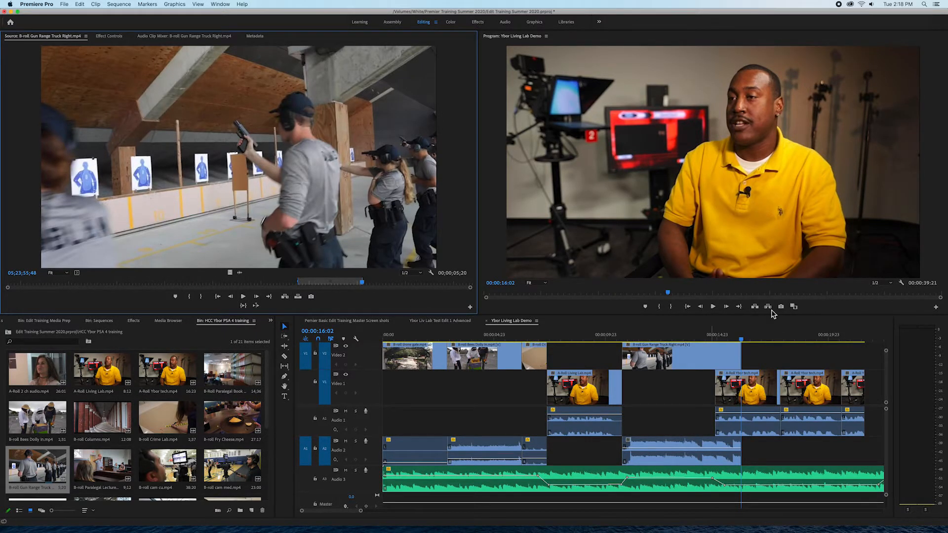
Shorten the Gun Range clip's end to leave a gap before the A-Roll Ybor tech clip, and play from 00:00:10:03.
drag(746, 355, 679, 344)
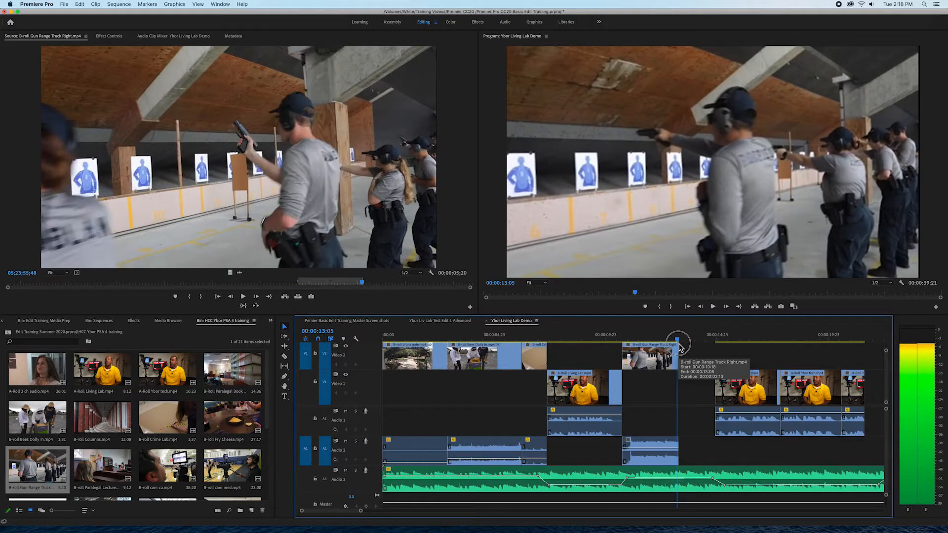
mouse_move(679, 345)
mouse_down()
mouse_move(677, 355)
mouse_move(685, 346)
mouse_up()
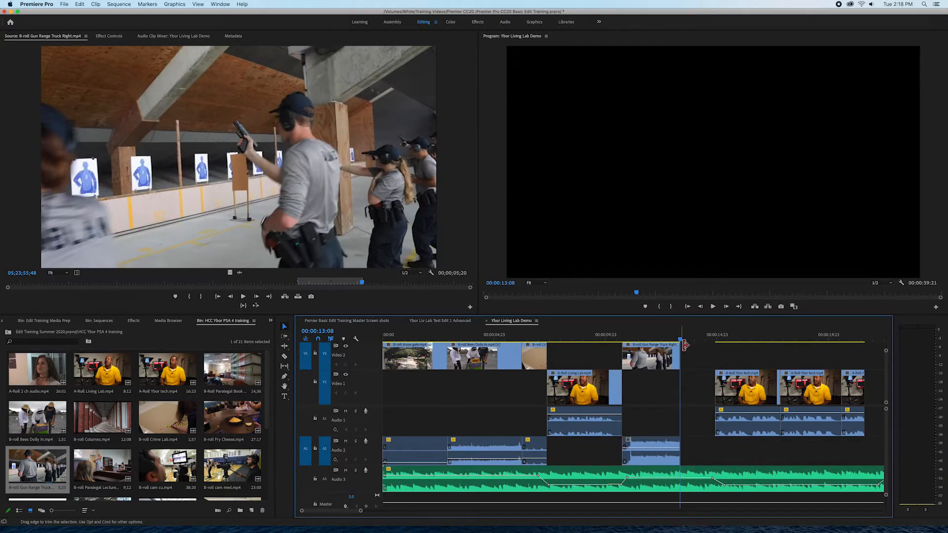
drag(680, 352, 651, 343)
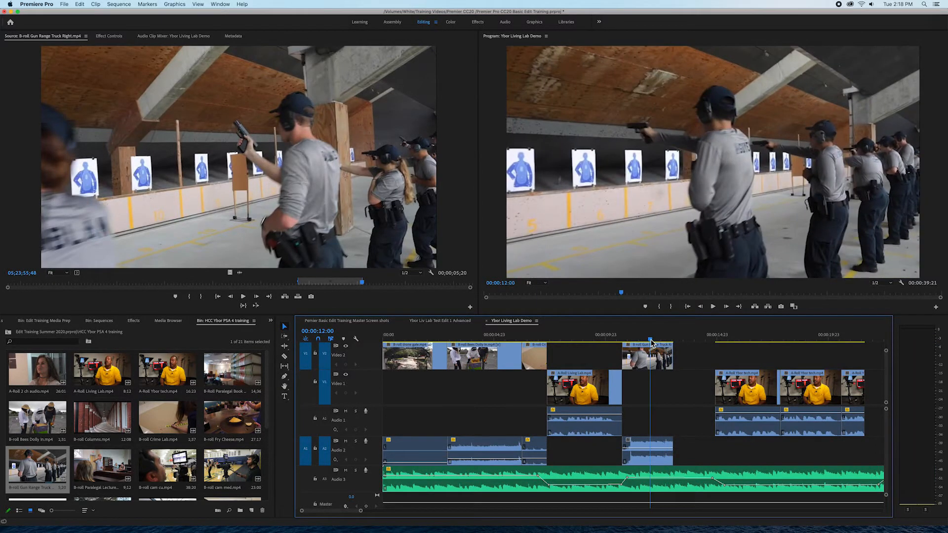
drag(585, 342, 609, 346)
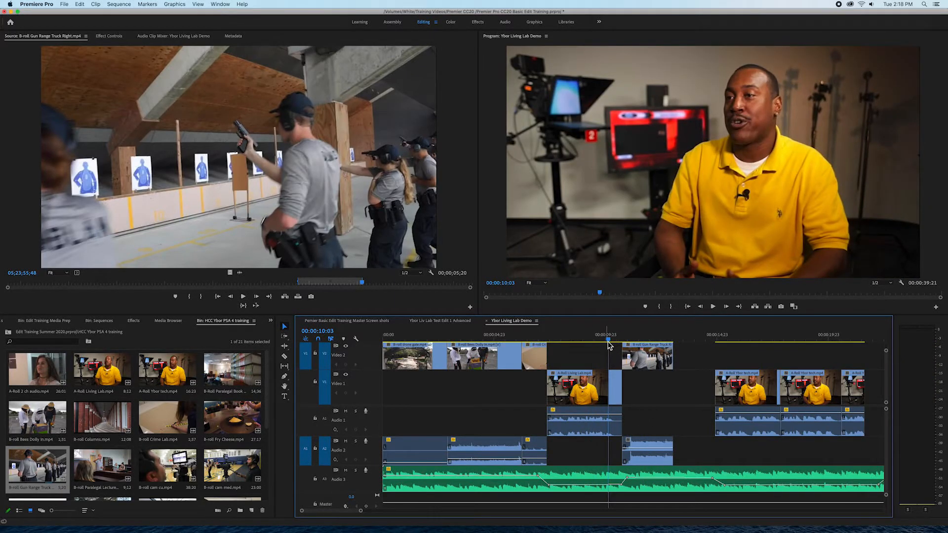
key(space)
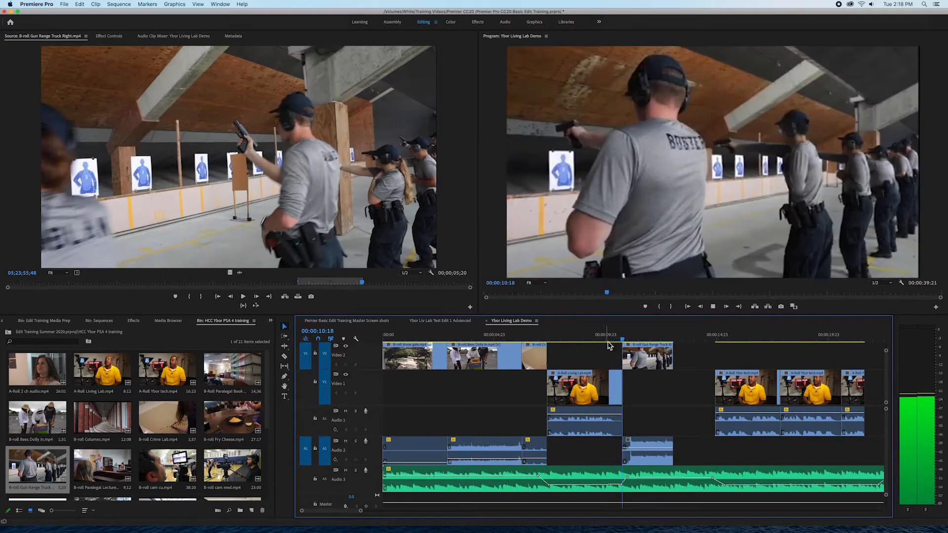
key(space)
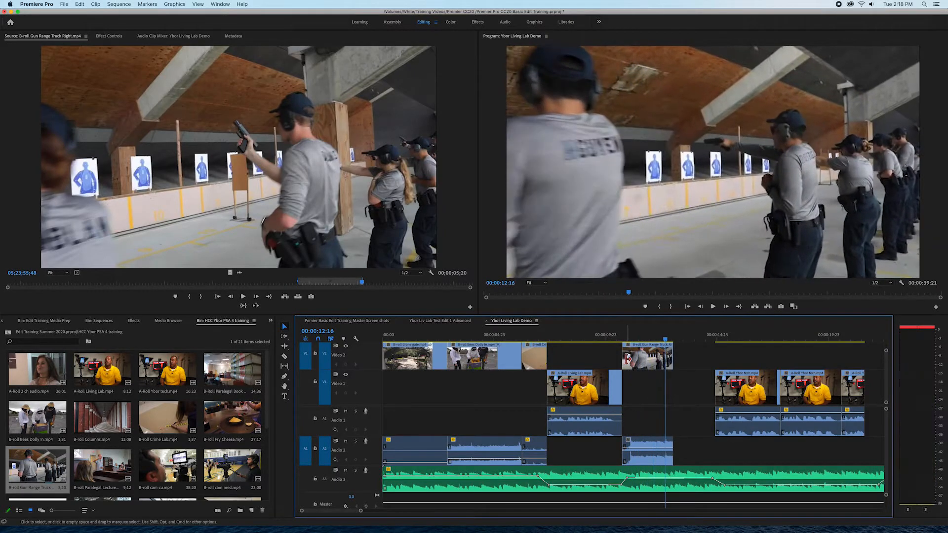
Lower the Gun Range clip's audio level on Audio 2 and play from just before the clip into the gap.
click(635, 447)
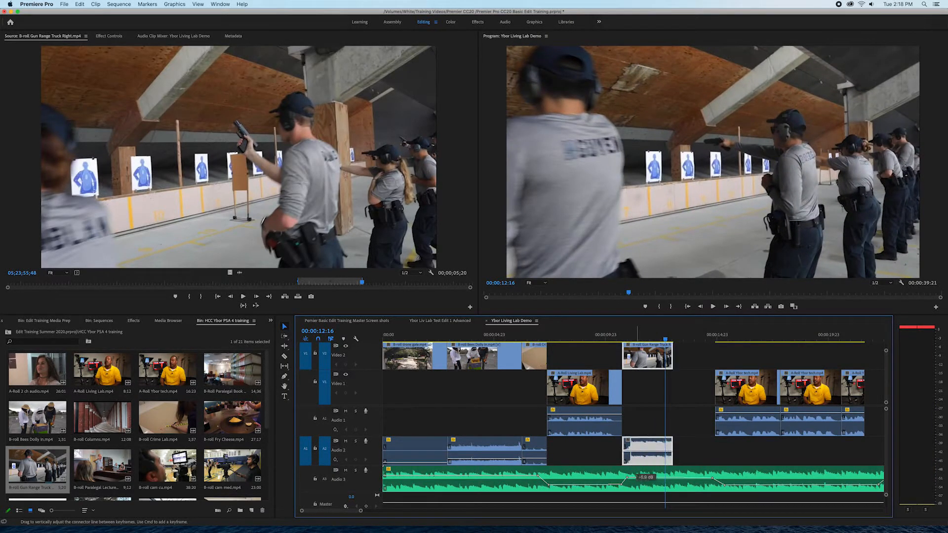
click(613, 339)
key(space)
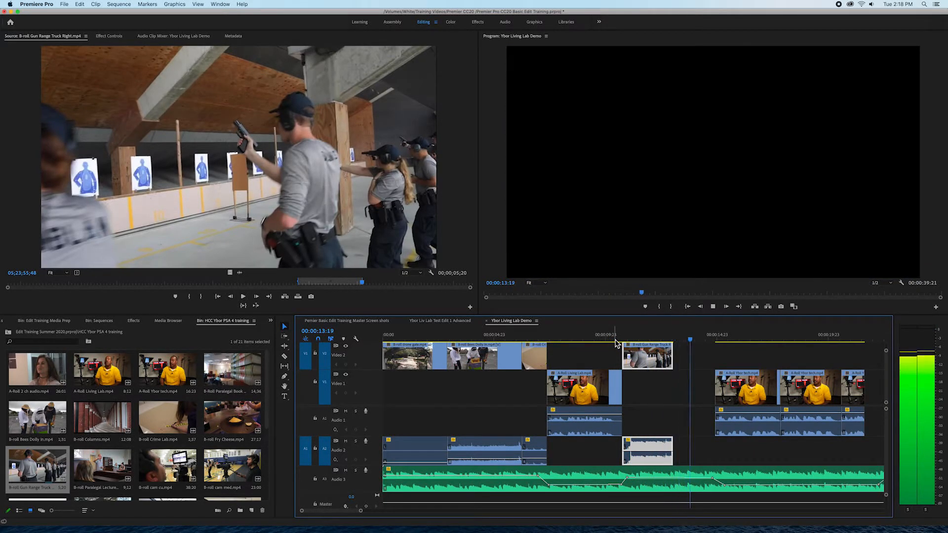
key(space)
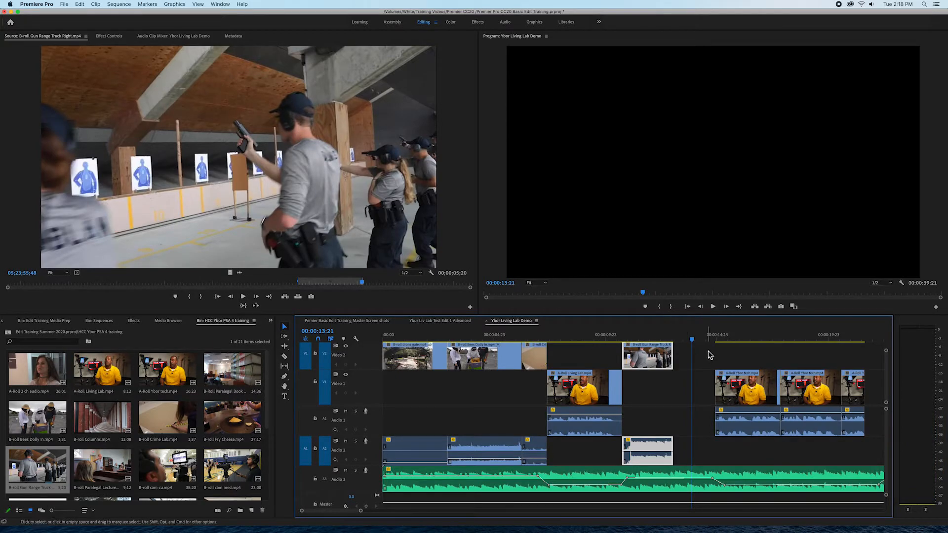
Place the playhead at the Gun Range clip's end, 00:00:13:01, and load B-Roll Paralegal Book Rack.mp4 into the Source Monitor.
key(Down)
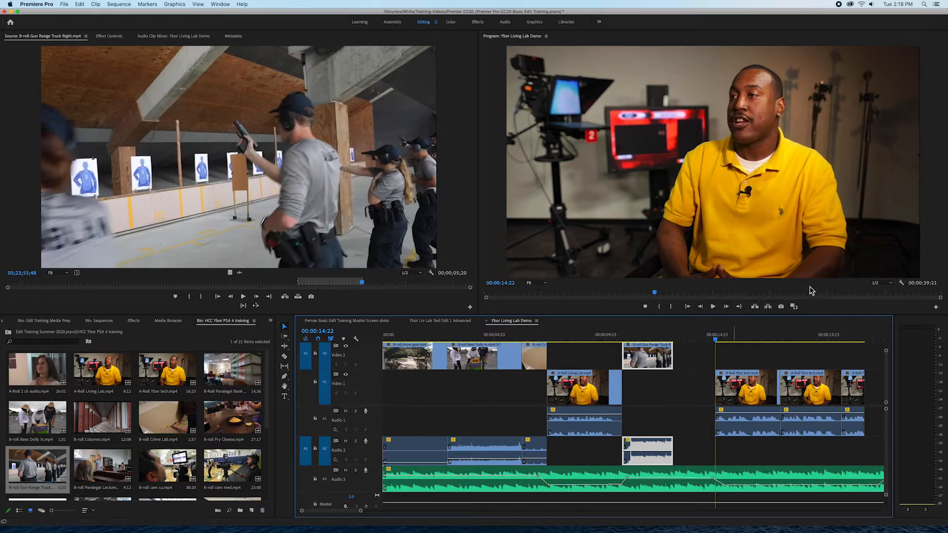
drag(719, 342, 696, 340)
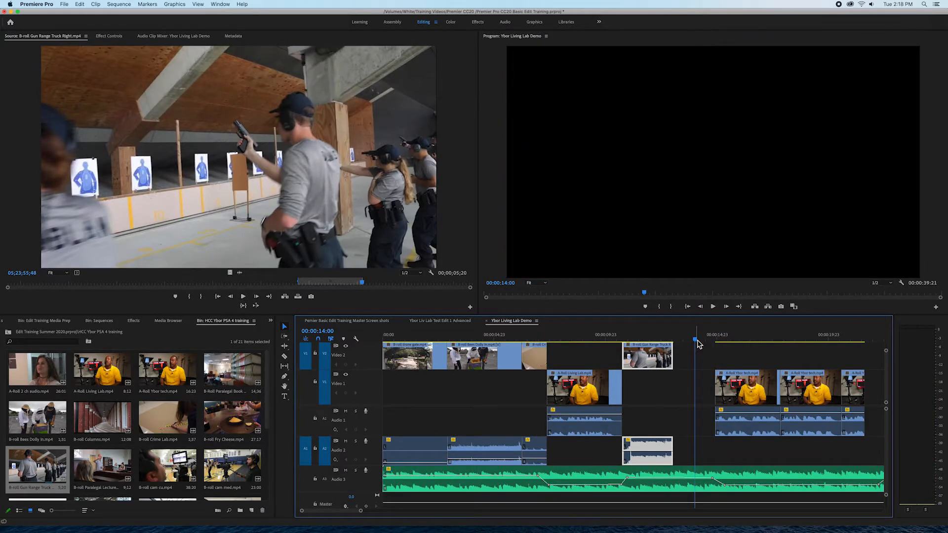
key(Up)
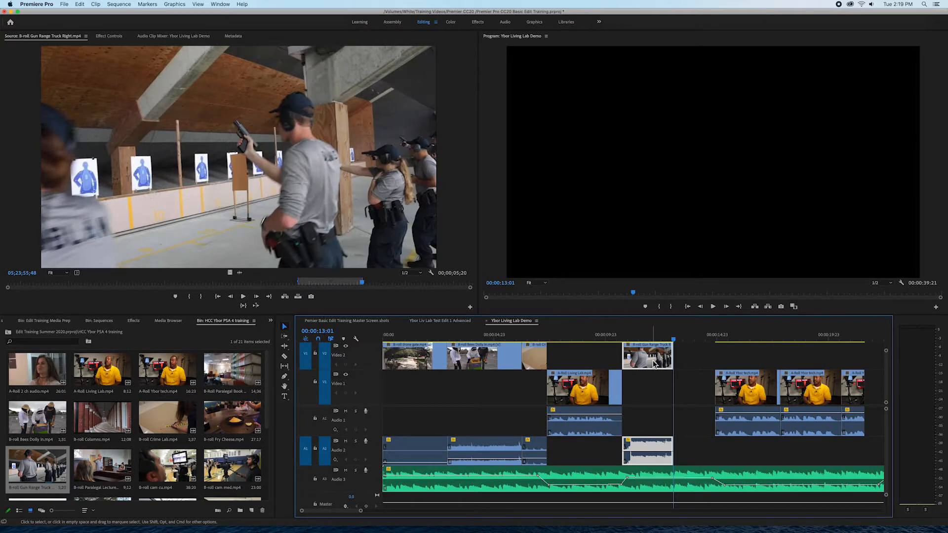
double_click(225, 377)
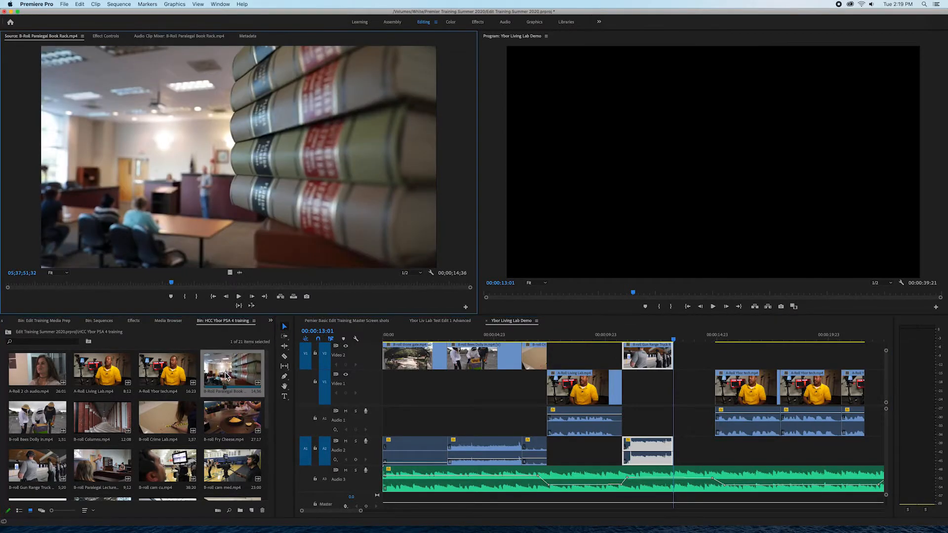
Mark a 2;56 section of the Book Rack clip ending at 05;37;59;36 and overwrite it onto Video 2 and Audio 2 at 00:00:13:01.
drag(170, 285, 58, 290)
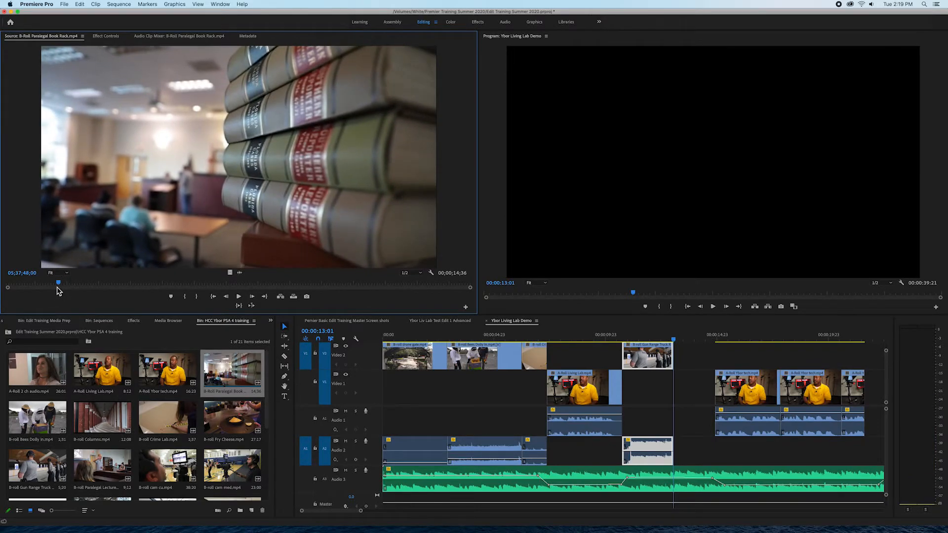
key(i)
key(space)
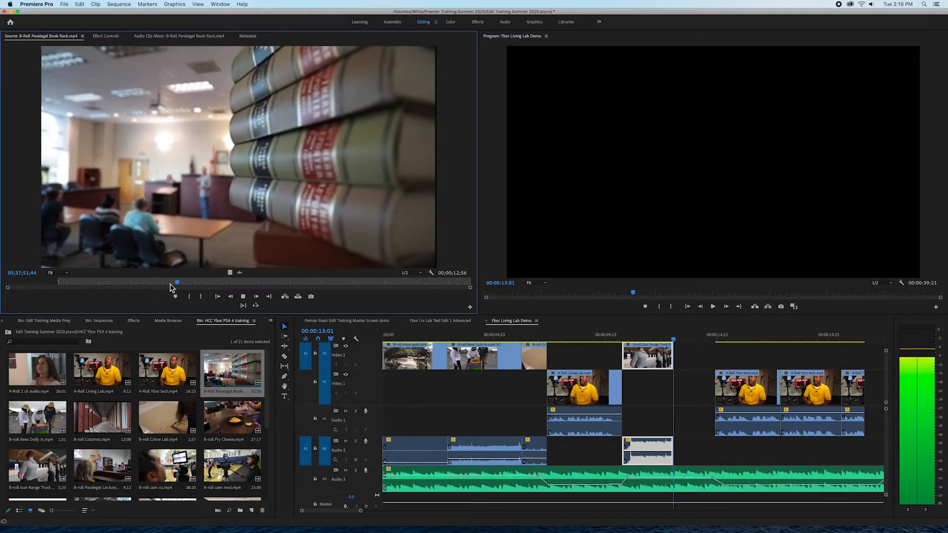
drag(211, 285, 428, 289)
key(i)
key(o)
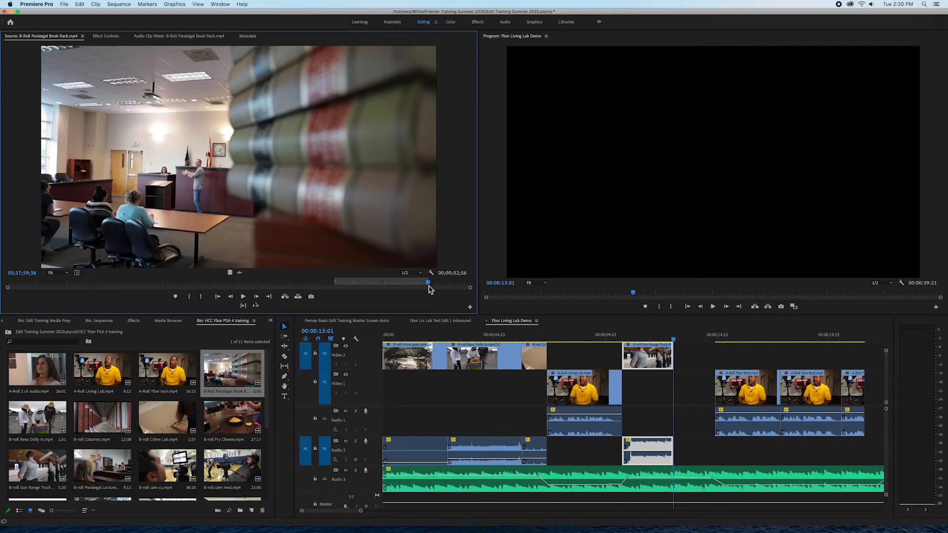
key(period)
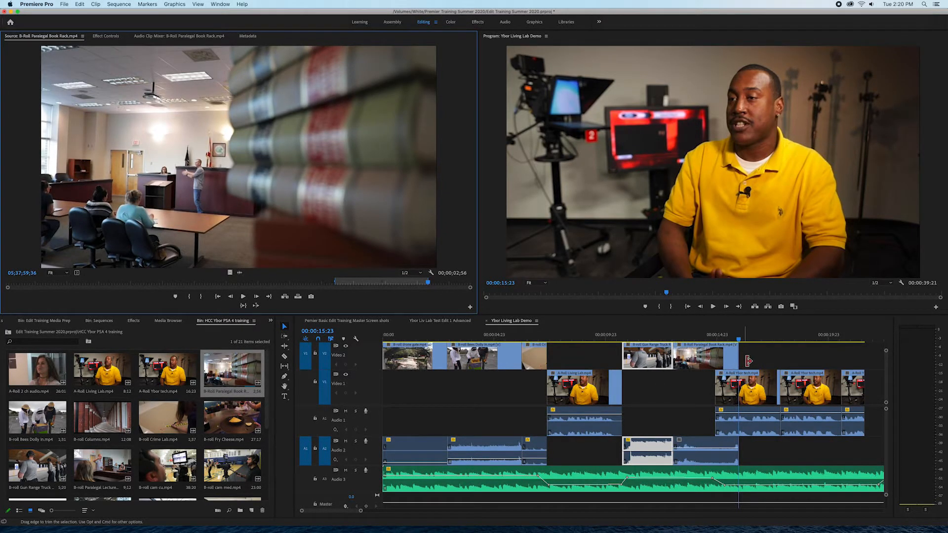
Scrub through the Book Rack clip in the sequence and play from just before its start into the A-Roll Ybor tech clip.
click(718, 357)
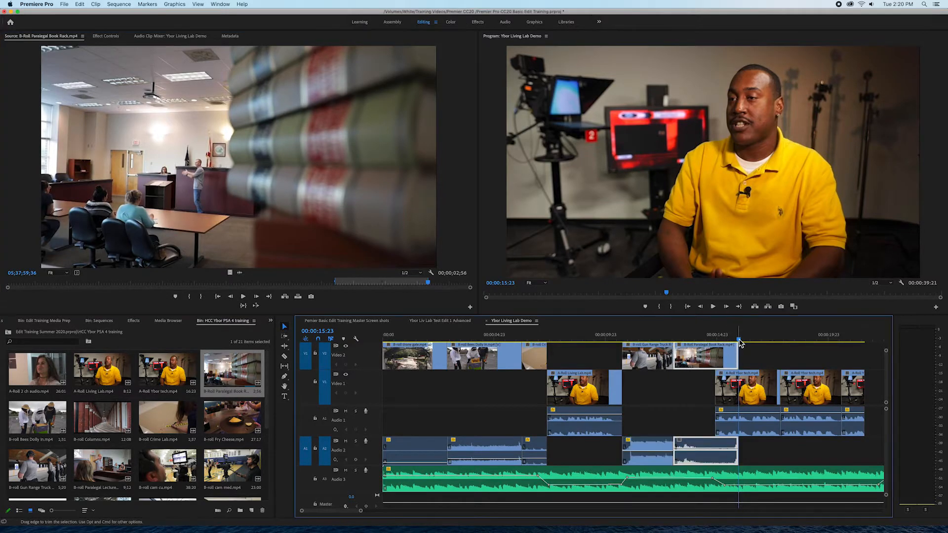
click(702, 338)
drag(693, 350, 729, 353)
drag(748, 354, 674, 362)
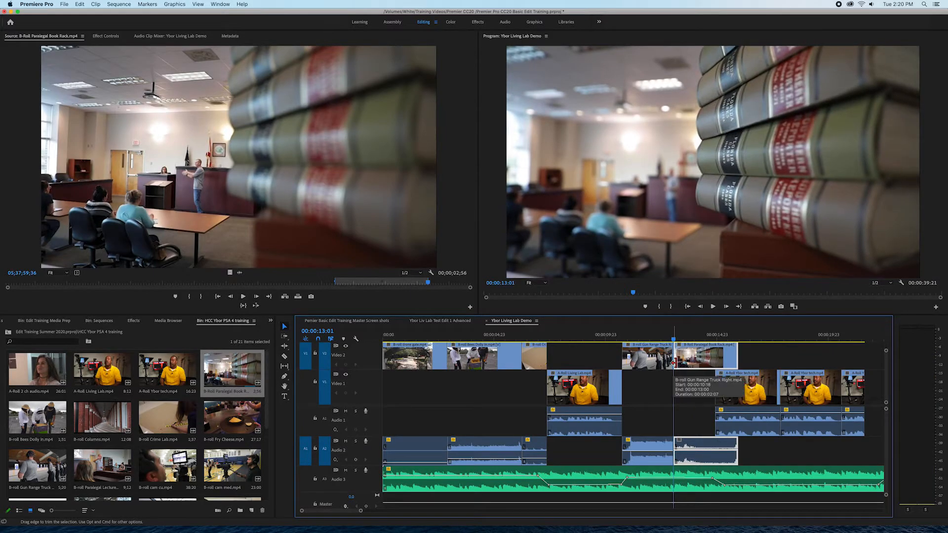
click(661, 340)
key(space)
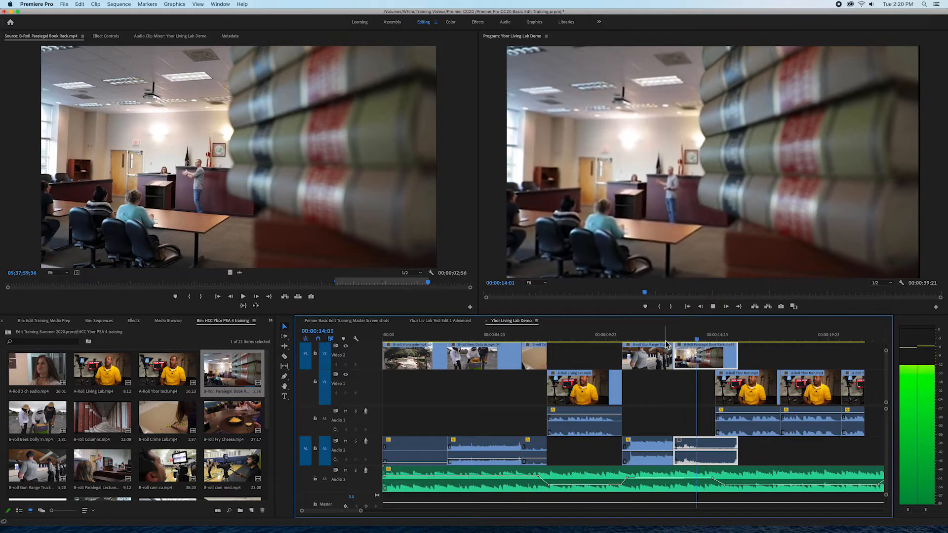
key(space)
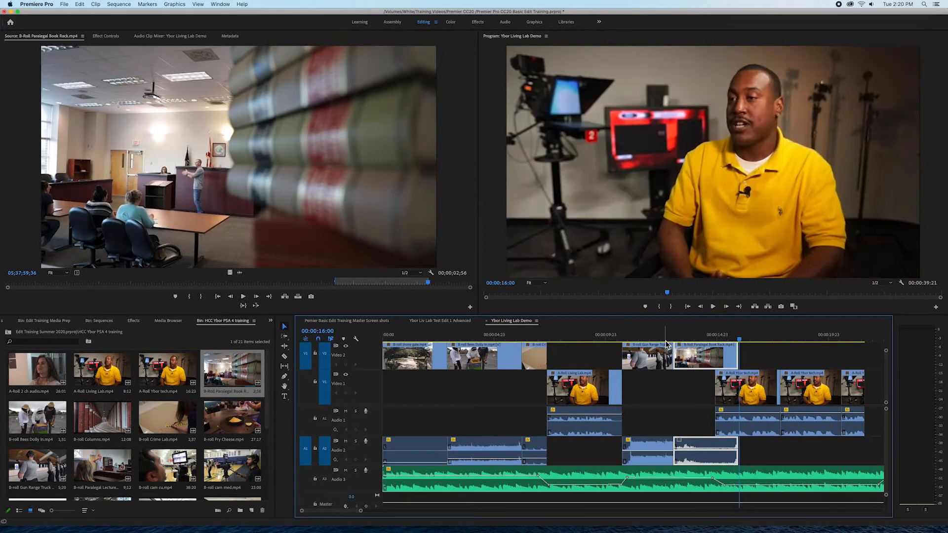
Trim the Book Rack clip's start slightly, butt it against the Gun Range clip again, and play across the cut.
drag(678, 361, 684, 360)
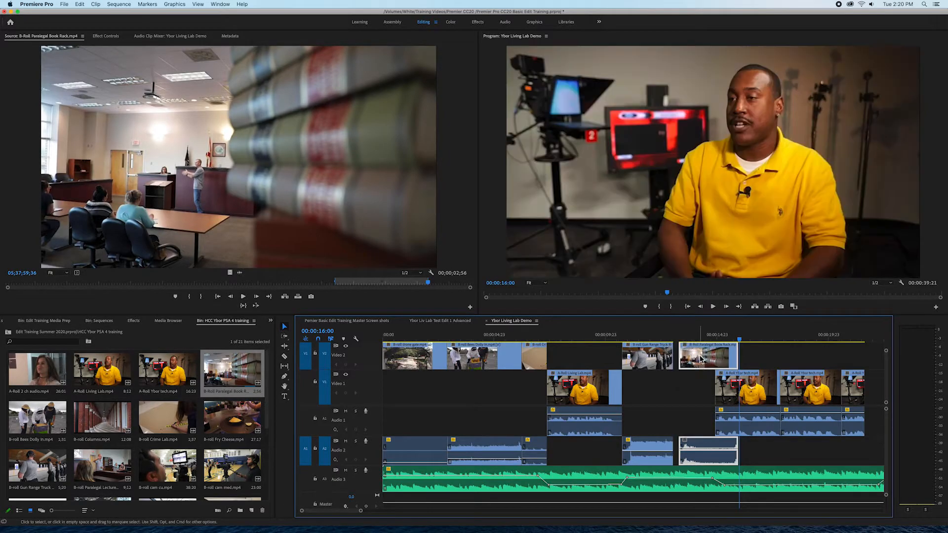
click(666, 337)
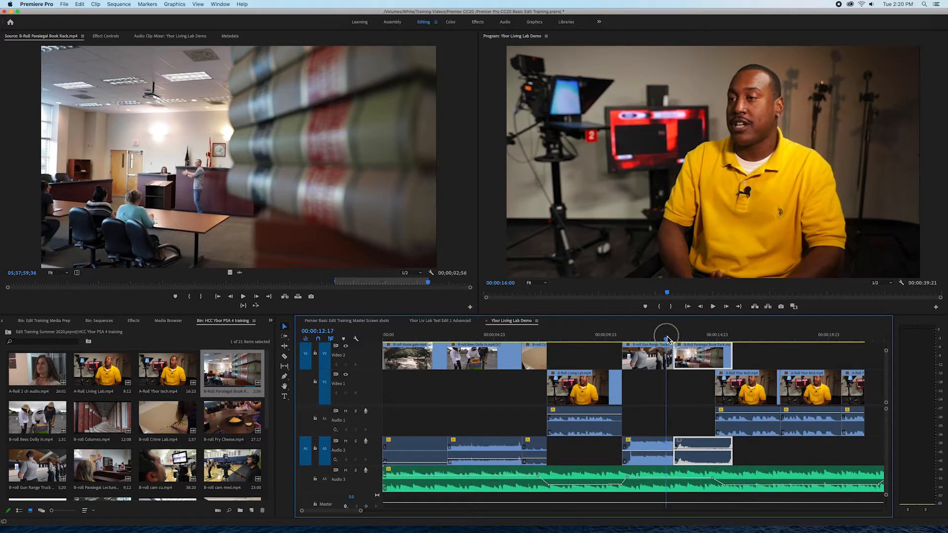
key(space)
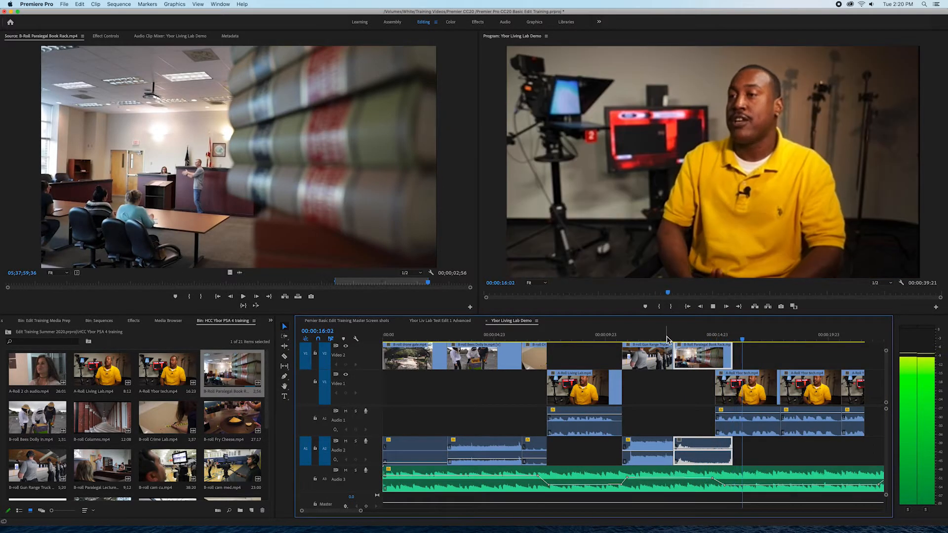
key(space)
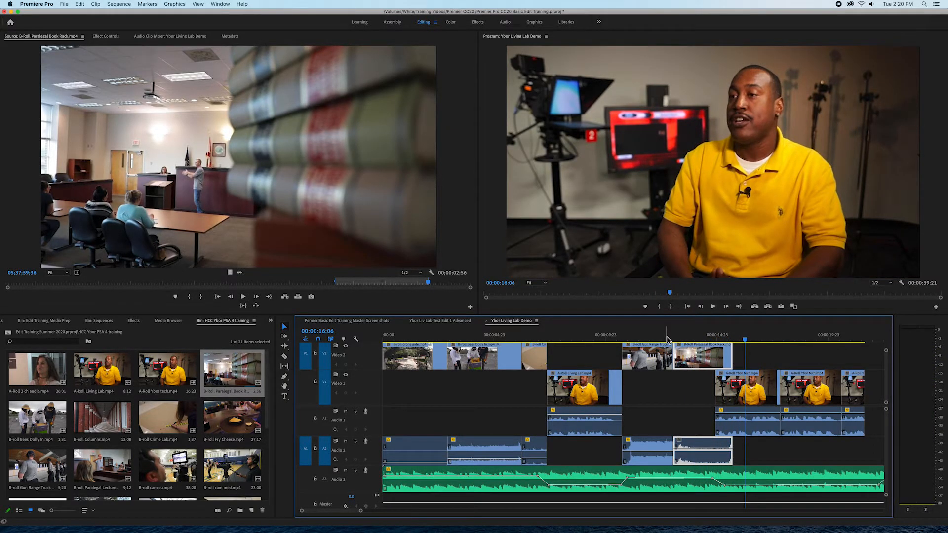
Trim the Book Rack clip's end to 00:00:15:04, slightly past the start of the A-Roll Ybor tech clip.
scroll(667, 339, down, 5)
click(584, 339)
drag(584, 341, 570, 359)
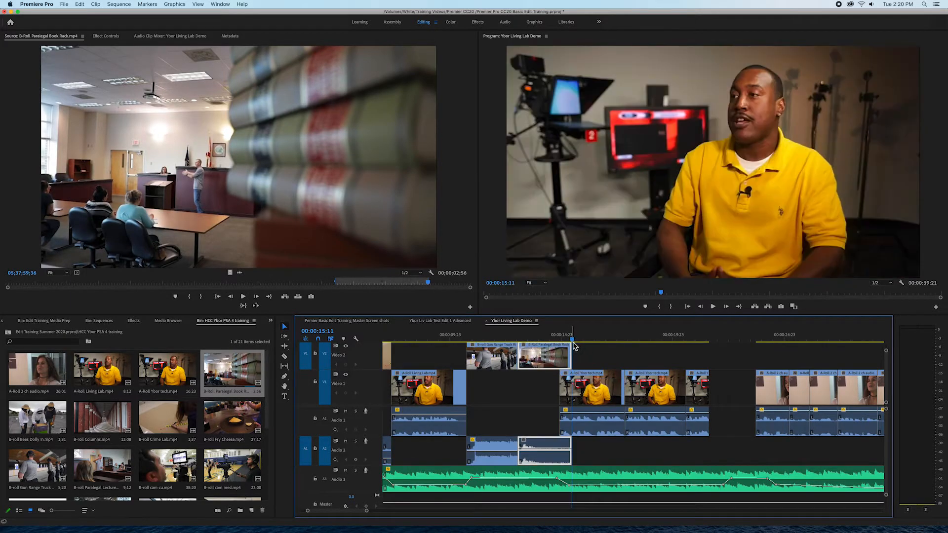
click(566, 341)
click(567, 340)
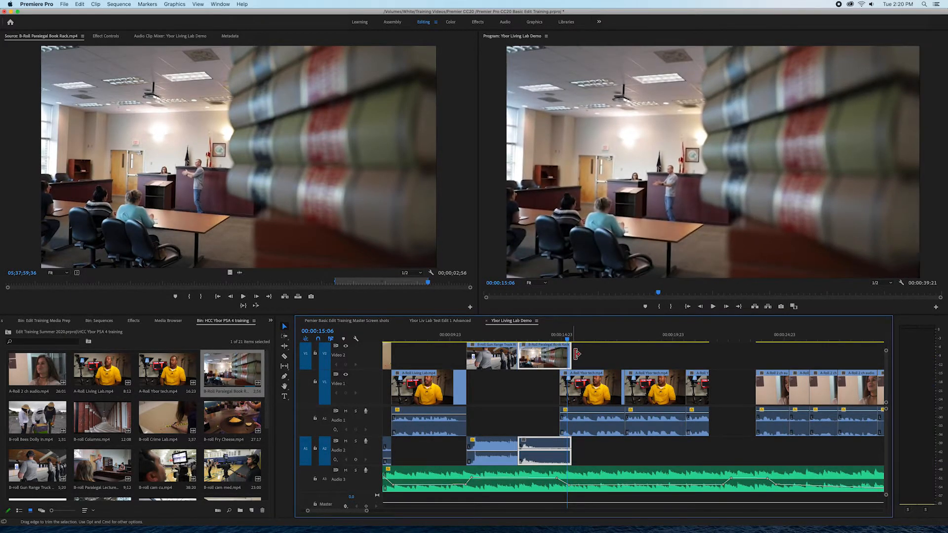
drag(571, 355, 568, 354)
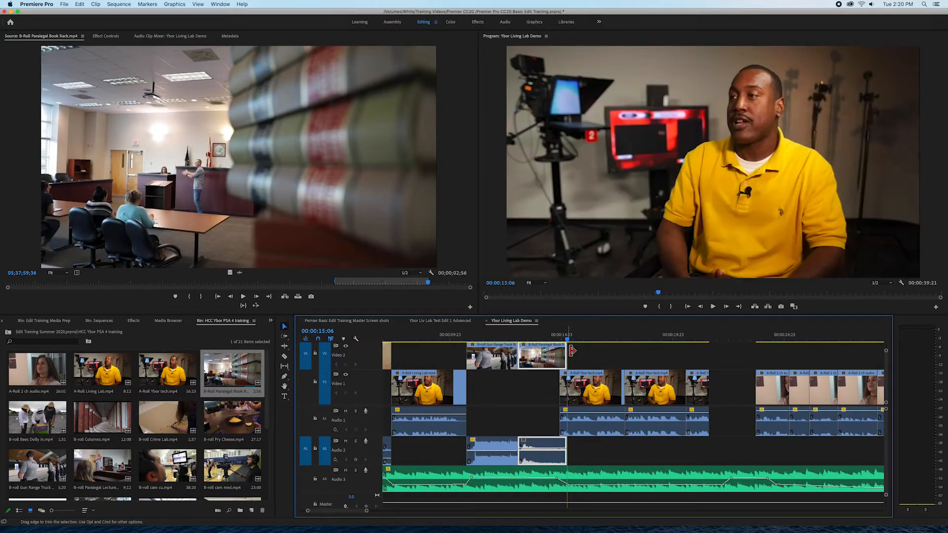
click(563, 335)
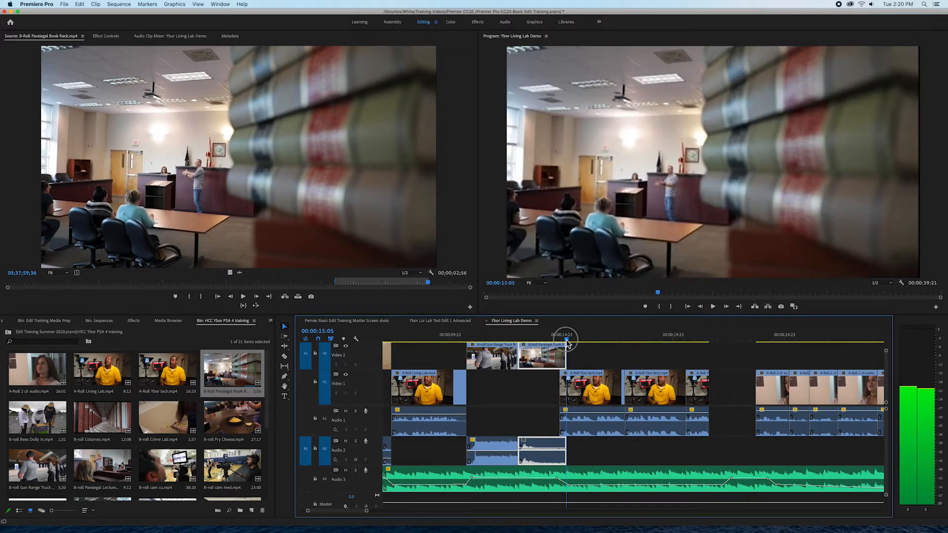
drag(566, 355, 561, 348)
click(561, 335)
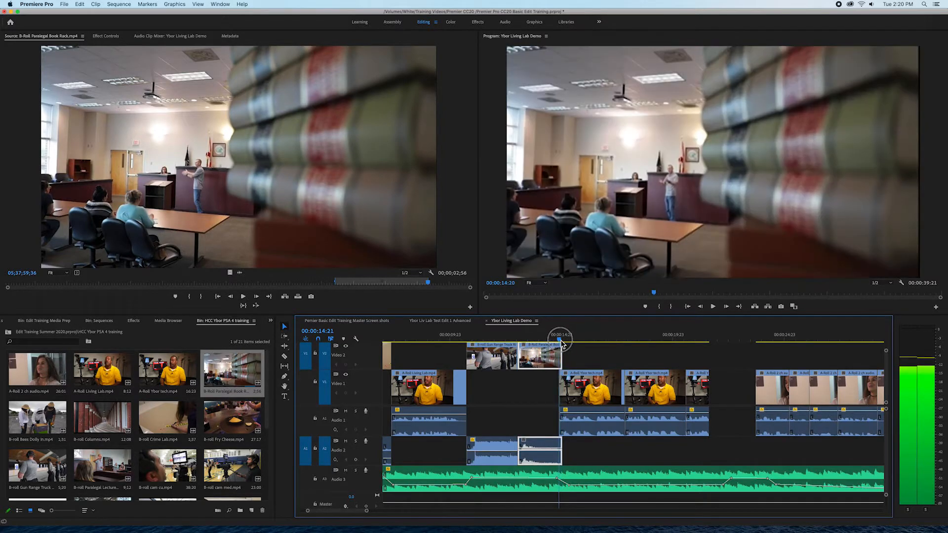
key(Left)
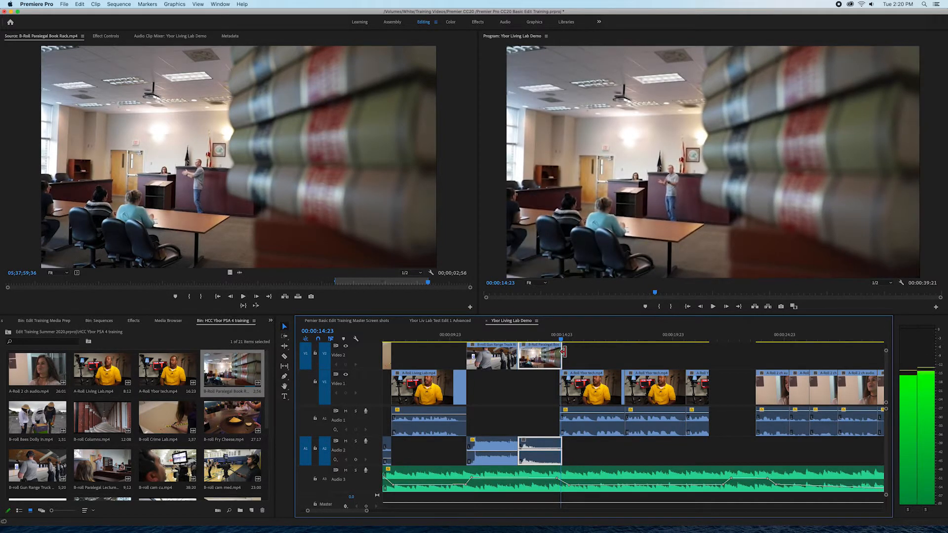
drag(567, 352, 570, 346)
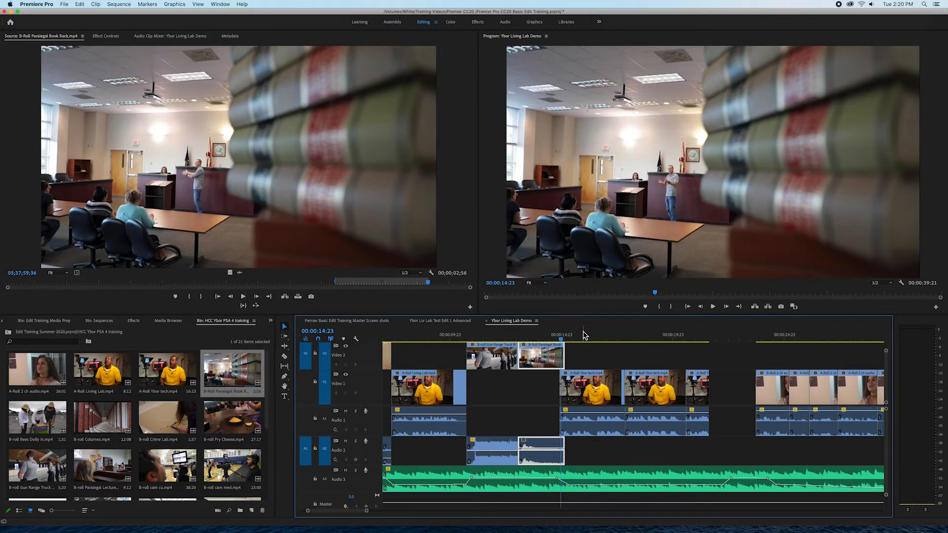
key(space)
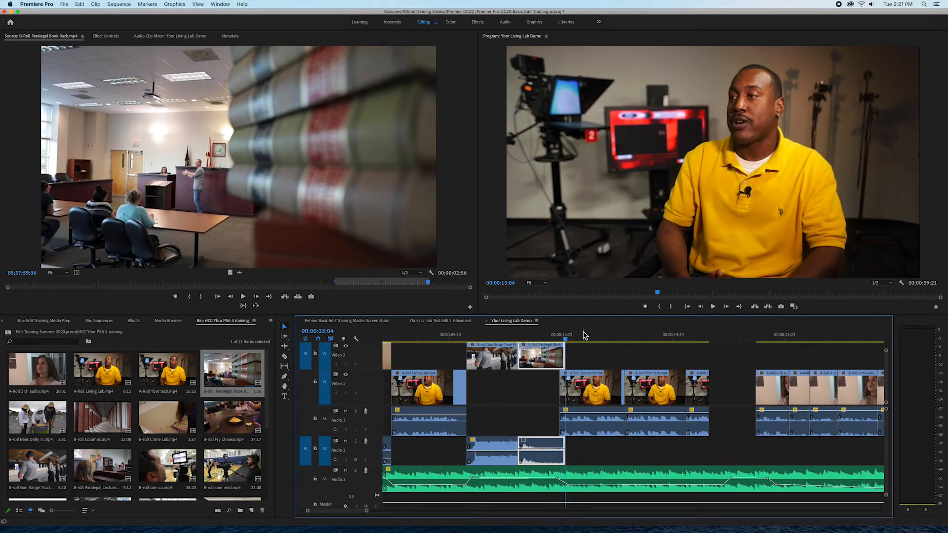
Keep the playhead at the Book Rack clip's end and load B-roll Paralegal Lecture.mp4 into the Source Monitor.
scroll(584, 336, right, 3)
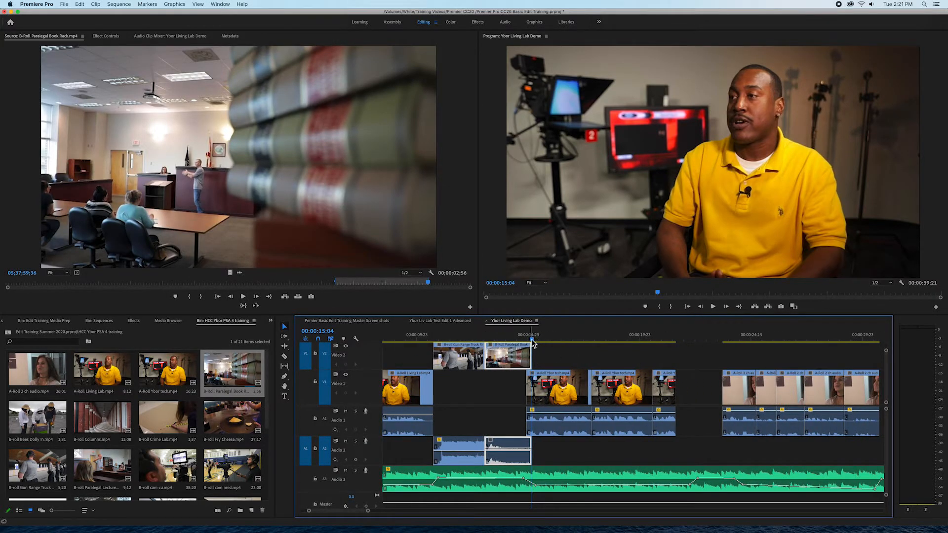
mouse_move(532, 344)
mouse_down()
mouse_move(515, 340)
mouse_move(540, 345)
mouse_up()
key(space)
scroll(147, 451, down, 5)
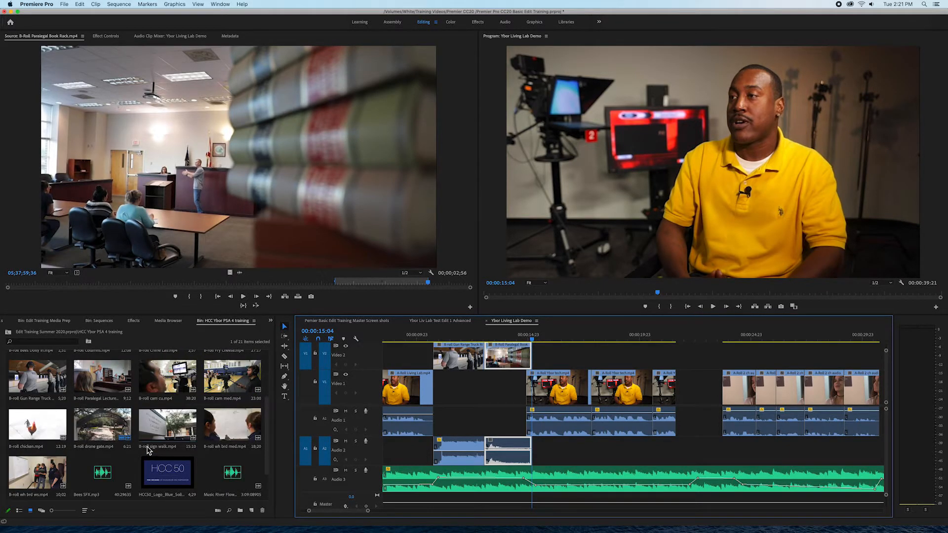
double_click(101, 381)
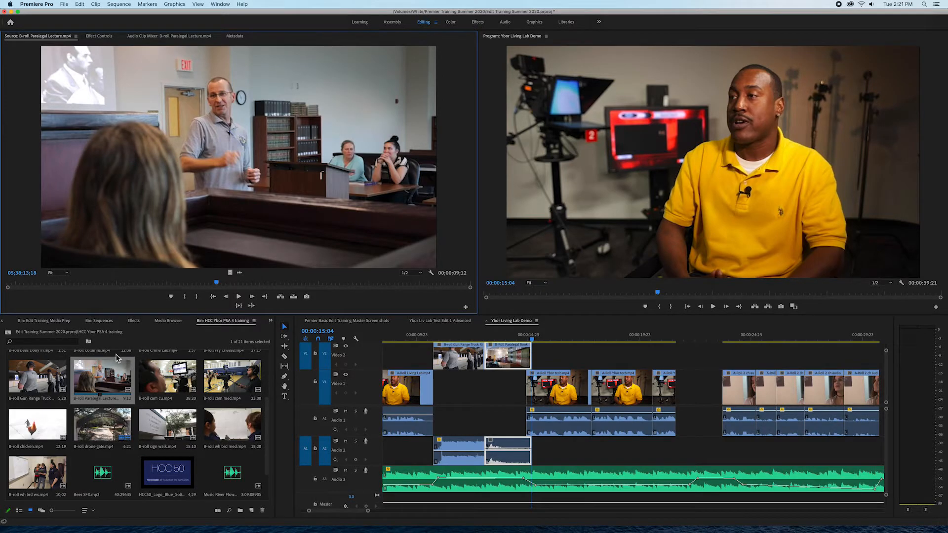
Mark the Paralegal Lecture clip from 05;38;12;28 to 05;38;15;22 and overwrite it onto Video 2 and Audio 2 at 00:00:15:04.
drag(219, 287, 176, 287)
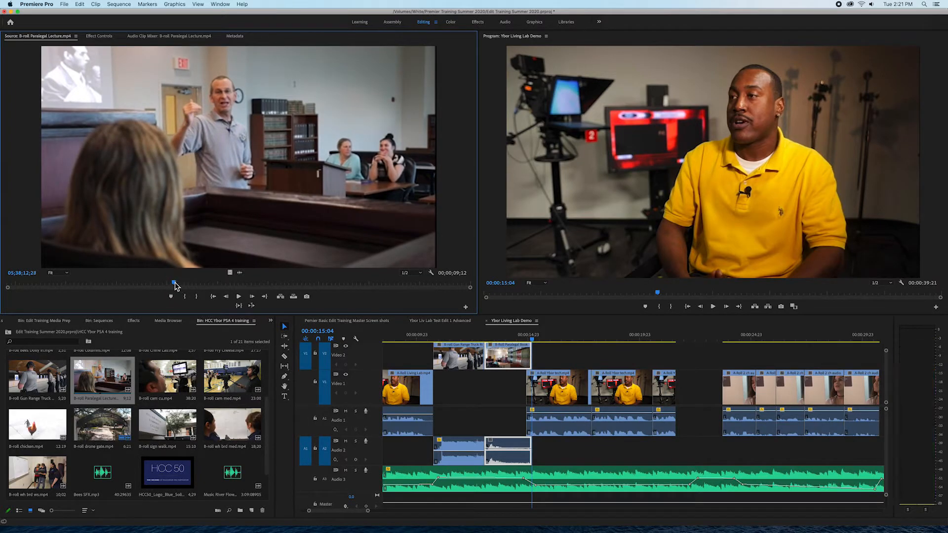
key(i)
key(space)
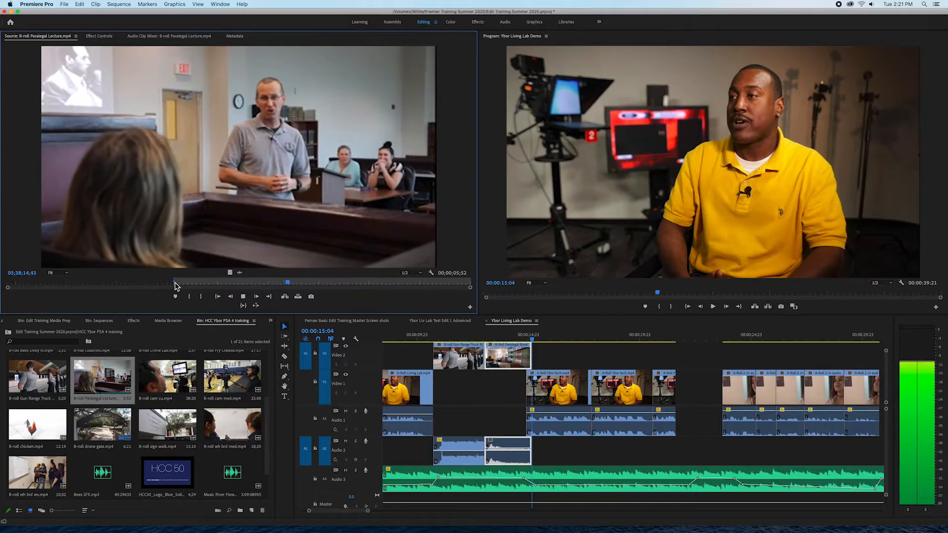
key(space)
key(o)
key(period)
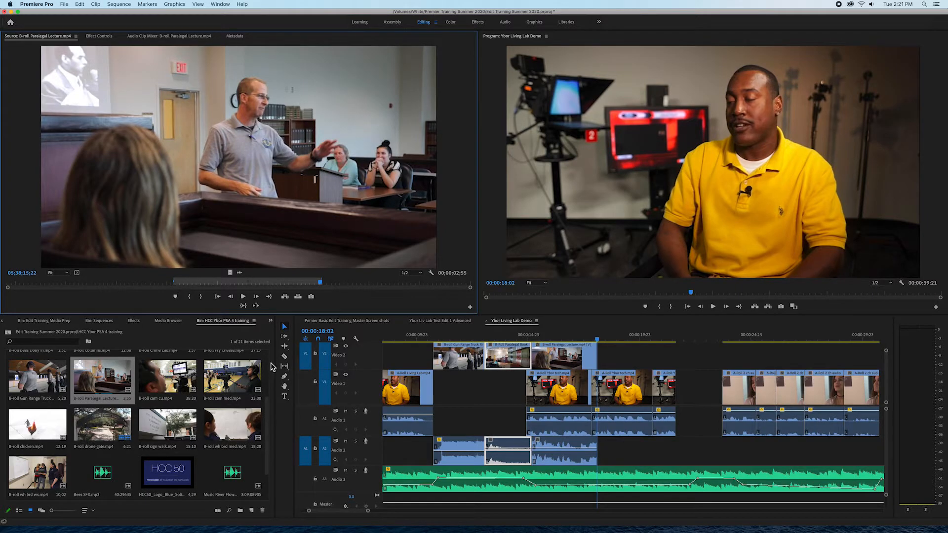
Lower the Paralegal Lecture clip's audio level on Audio 2, trim its end to 00:00:15:21, and play from the Gun Range clip.
click(546, 448)
drag(546, 448, 545, 456)
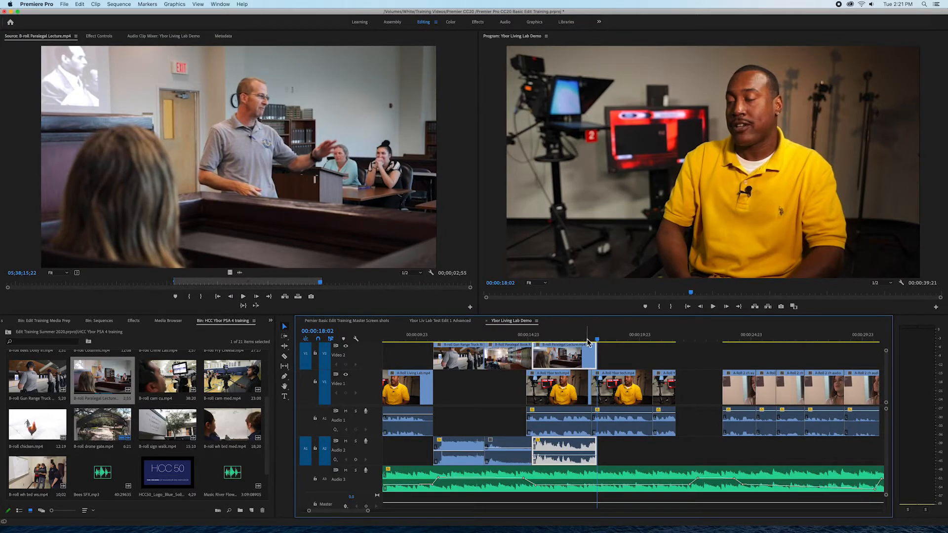
drag(598, 343, 552, 343)
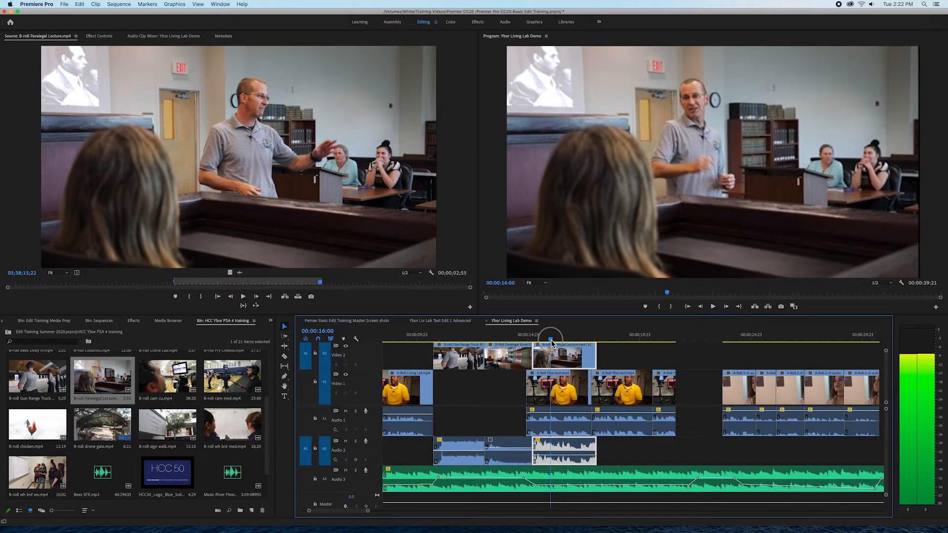
drag(552, 343, 548, 342)
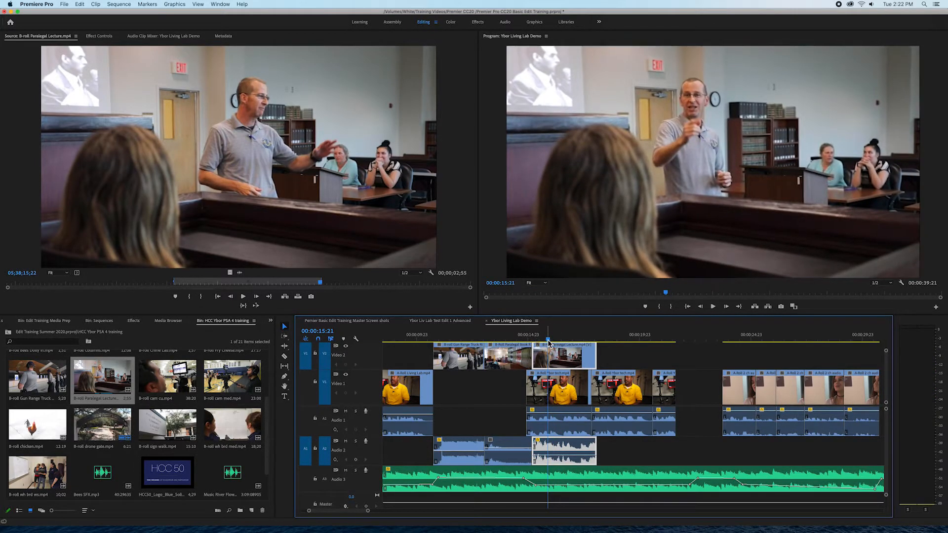
drag(596, 358, 476, 341)
key(space)
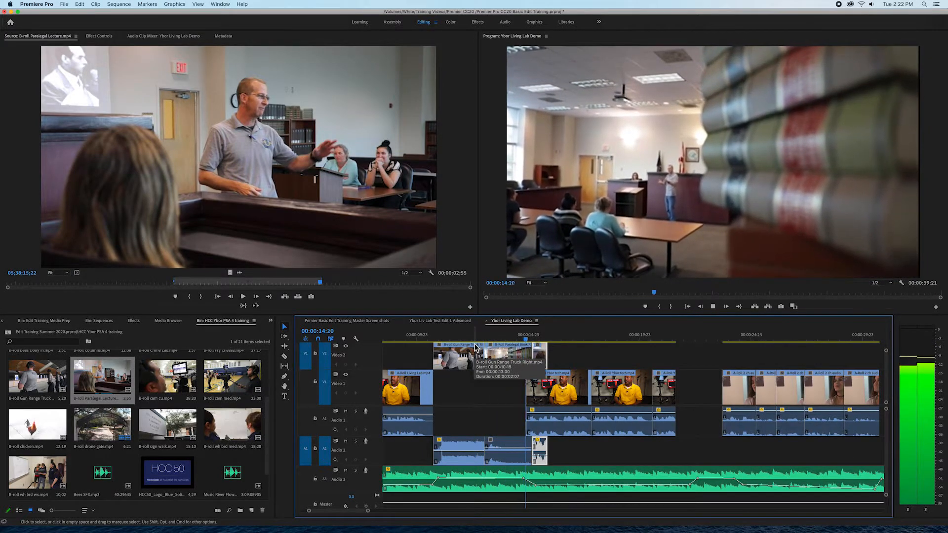
key(space)
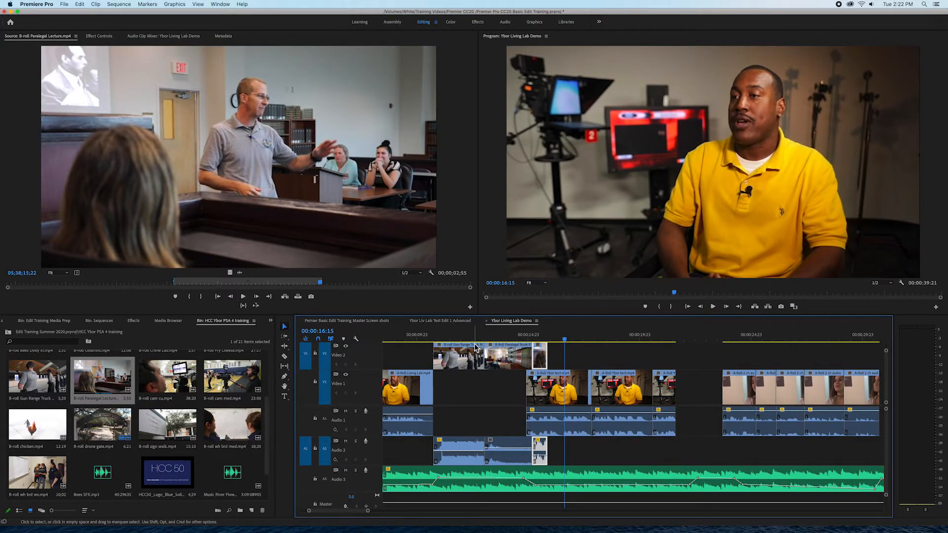
Mark B-roll cam cu.mp4 from 06:34:54:15 to 06:34:57:18 and overwrite it onto Video 2 and Audio 2 at 00:00:15:21.
key(Up)
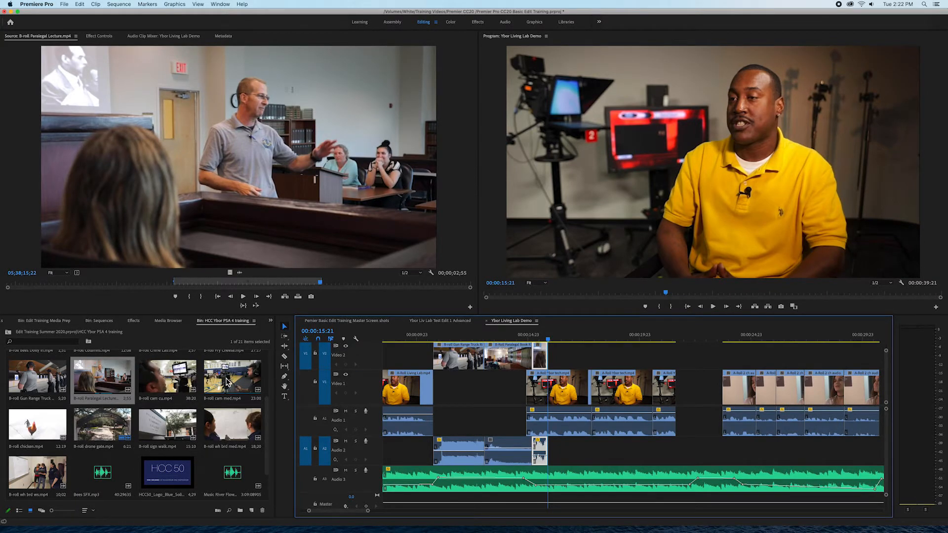
double_click(175, 385)
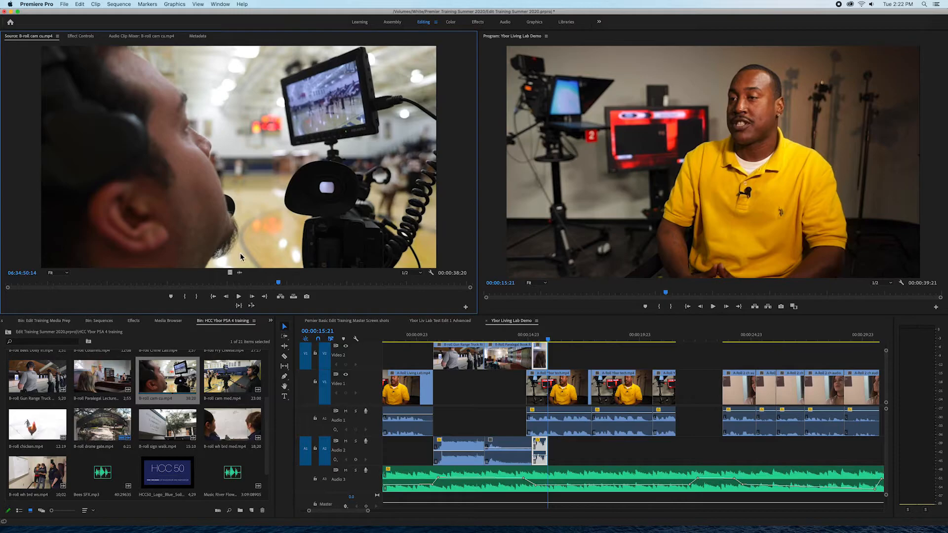
drag(279, 286, 327, 290)
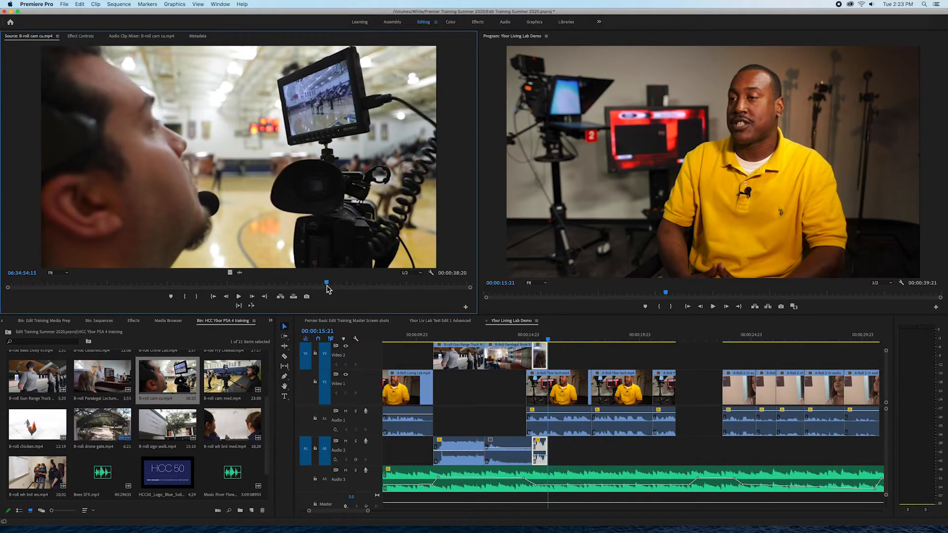
key(i)
key(space)
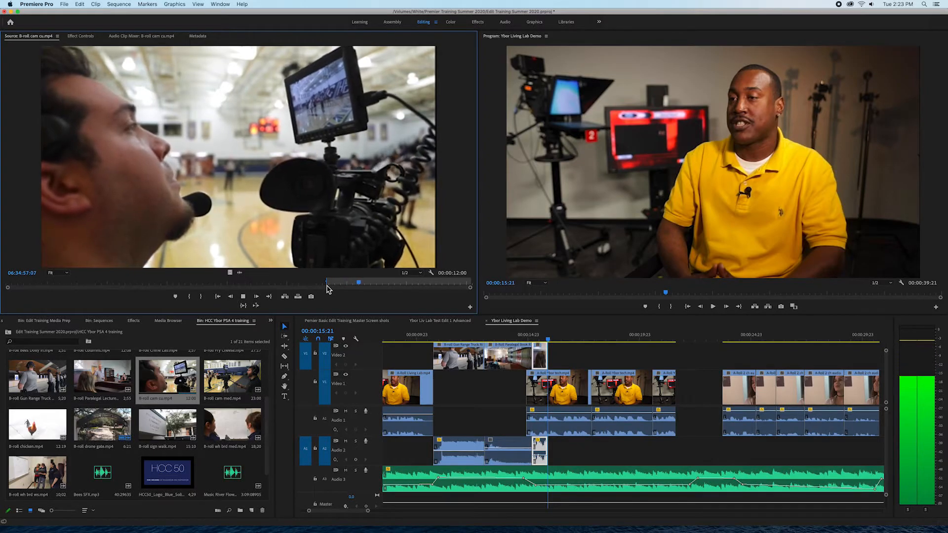
key(space)
key(o)
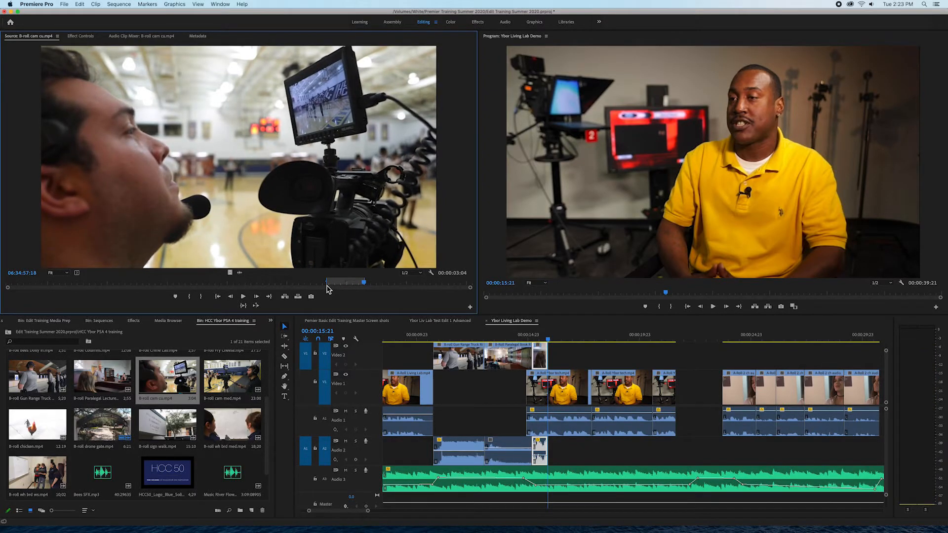
key(period)
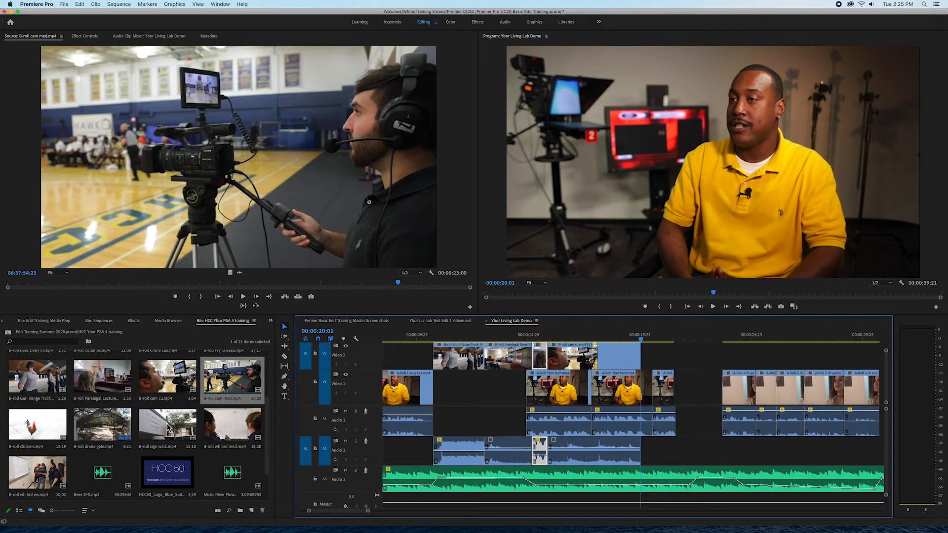
Mark B-roll cam med.mp4 from 06:37:52:14 to 06:37:54:13 and overwrite it onto Video 2 and Audio 2 at 00:00:20:01.
double_click(232, 390)
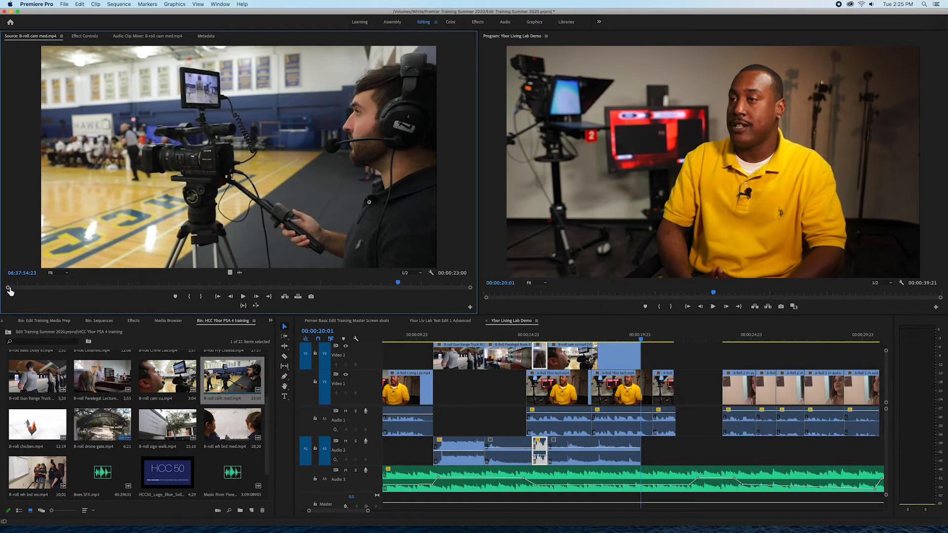
drag(398, 287, 350, 287)
key(i)
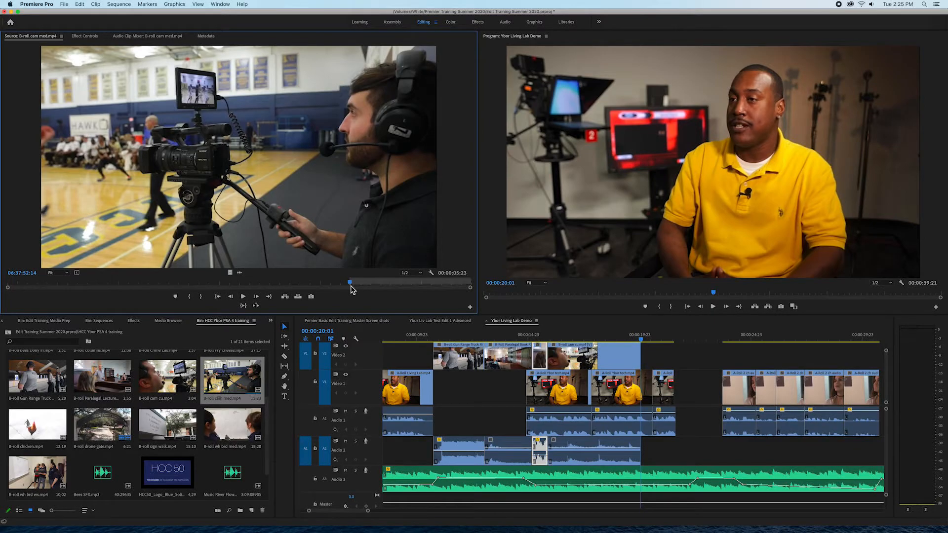
key(space)
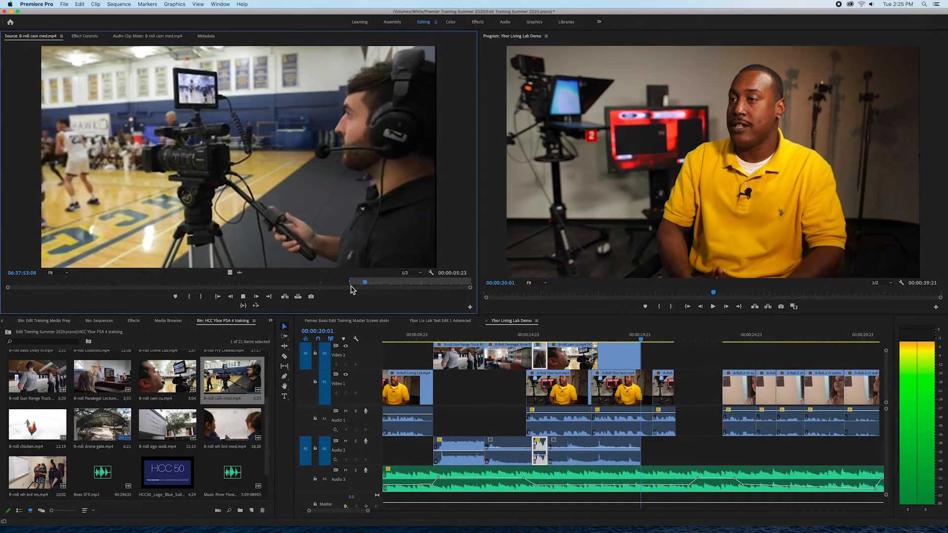
key(o)
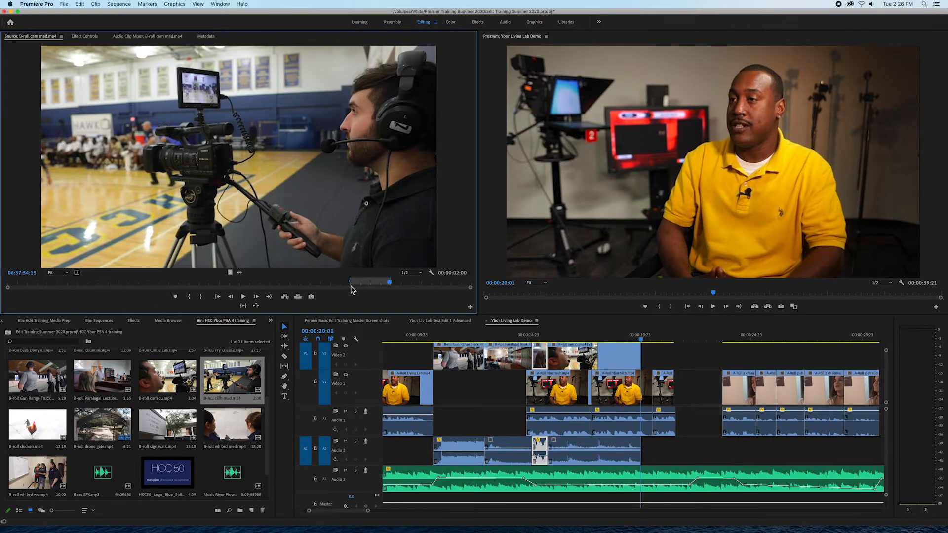
key(period)
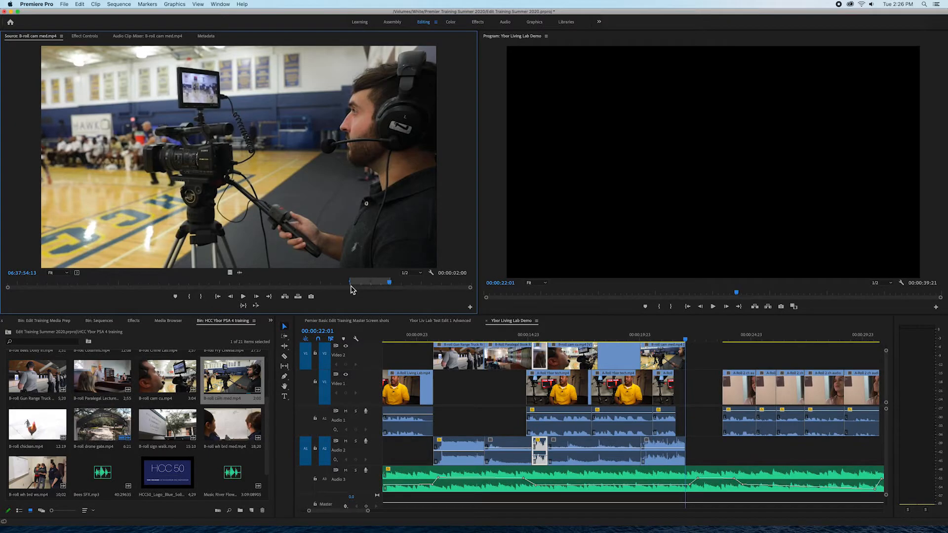
Lower the cam med and cam cu clips' audio levels on Audio 2, play back that section, and return to 00:00:22:01.
click(654, 451)
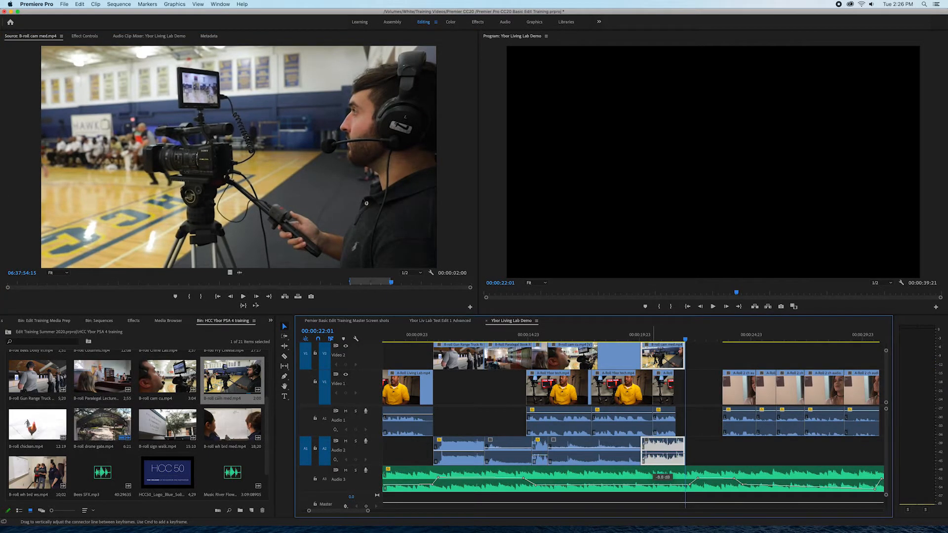
click(611, 447)
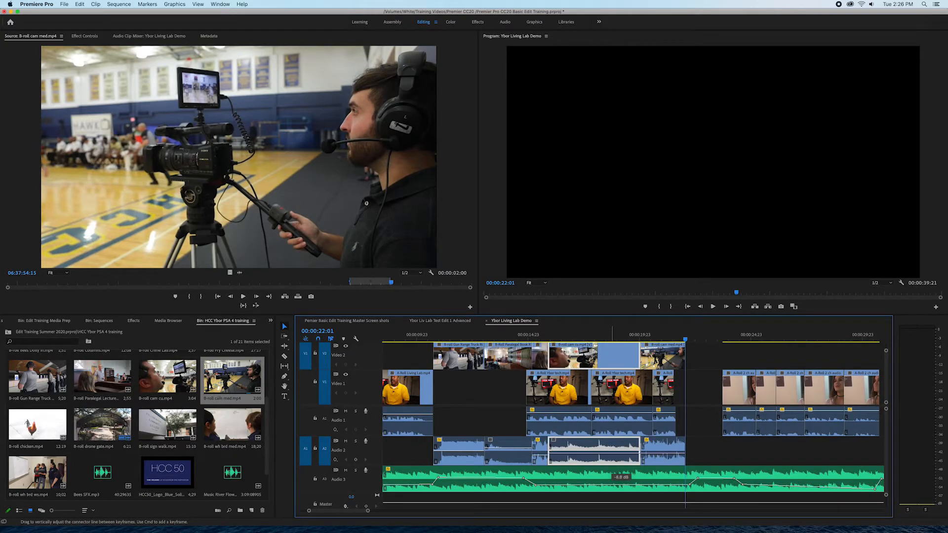
click(661, 456)
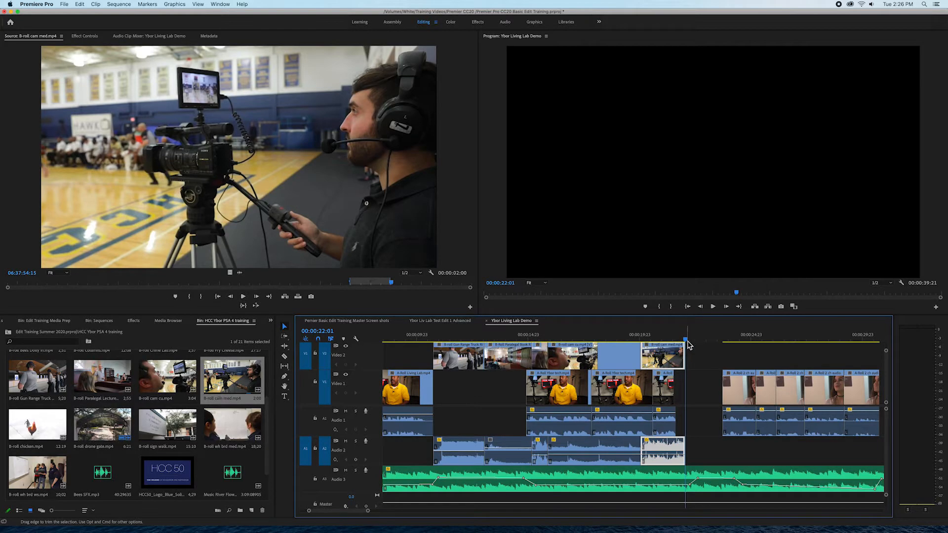
drag(688, 344, 545, 351)
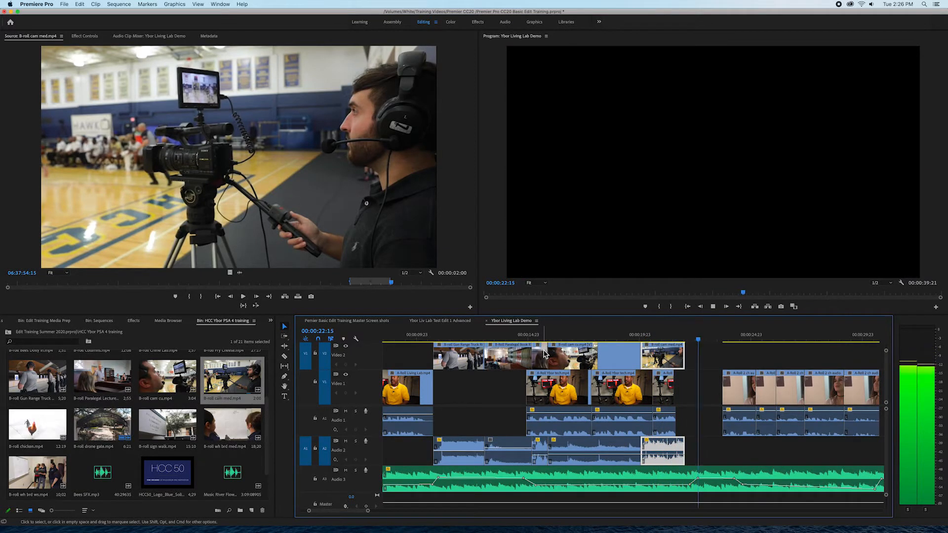
key(space)
key(Up)
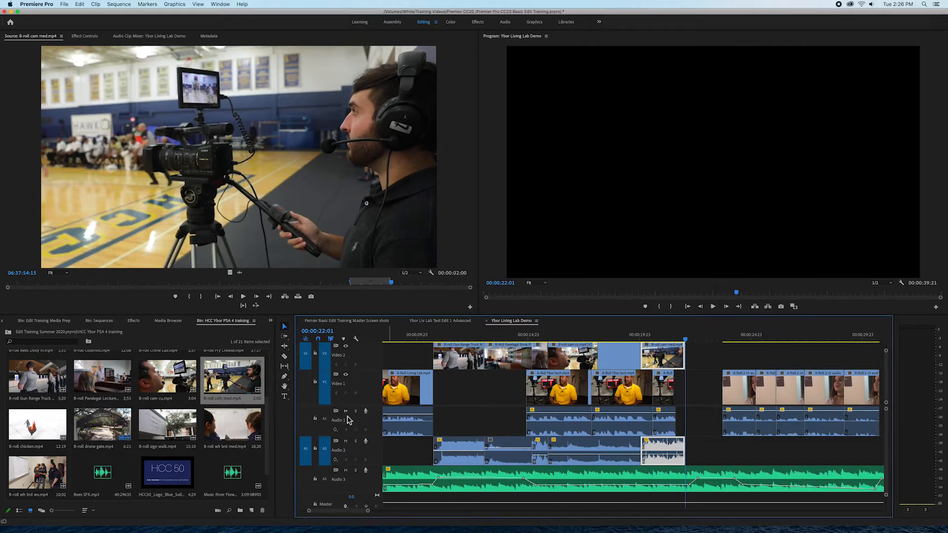
Mark B-roll wh brd ws.mp4 from 05;15;38;26 to 05;15;41;31 and overwrite it onto Video 2 and Audio 2 at 00:00:22:01.
double_click(36, 476)
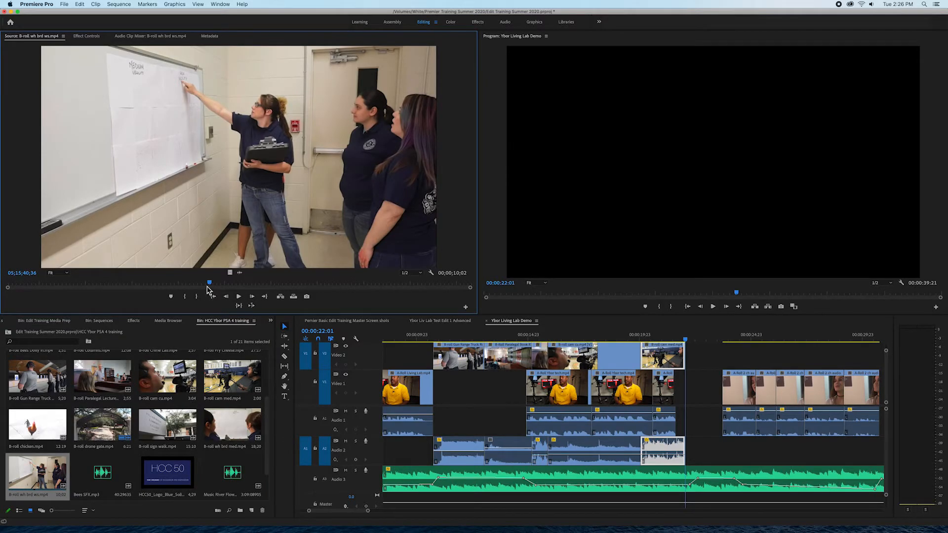
drag(210, 284, 110, 295)
key(i)
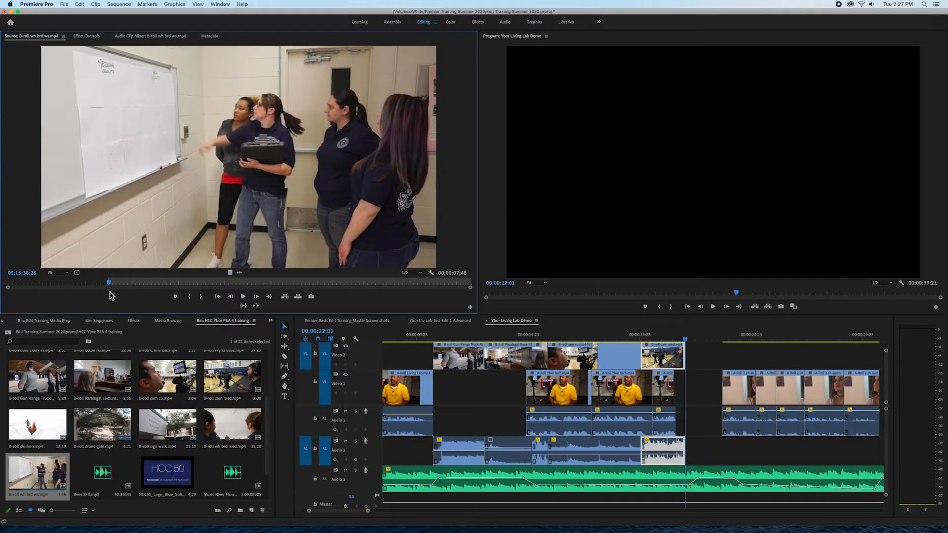
key(space)
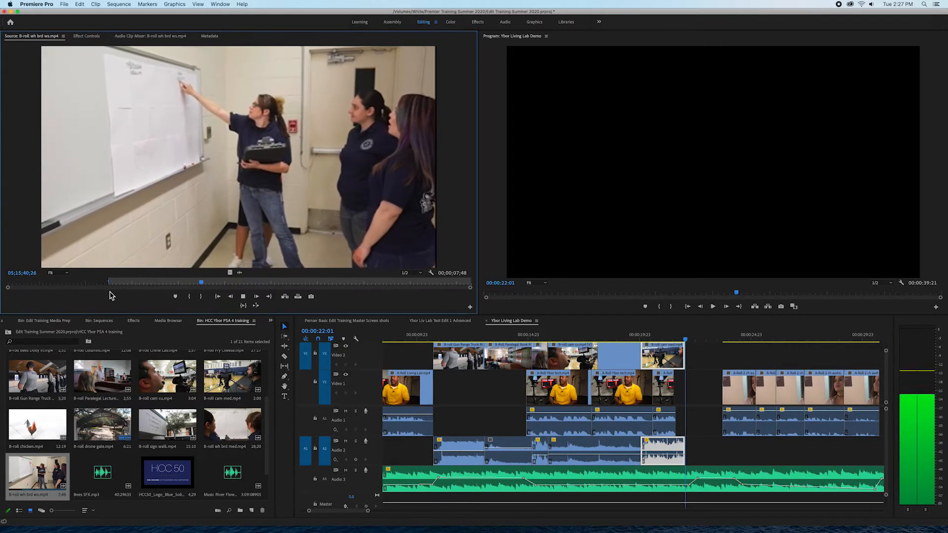
key(space)
key(o)
key(period)
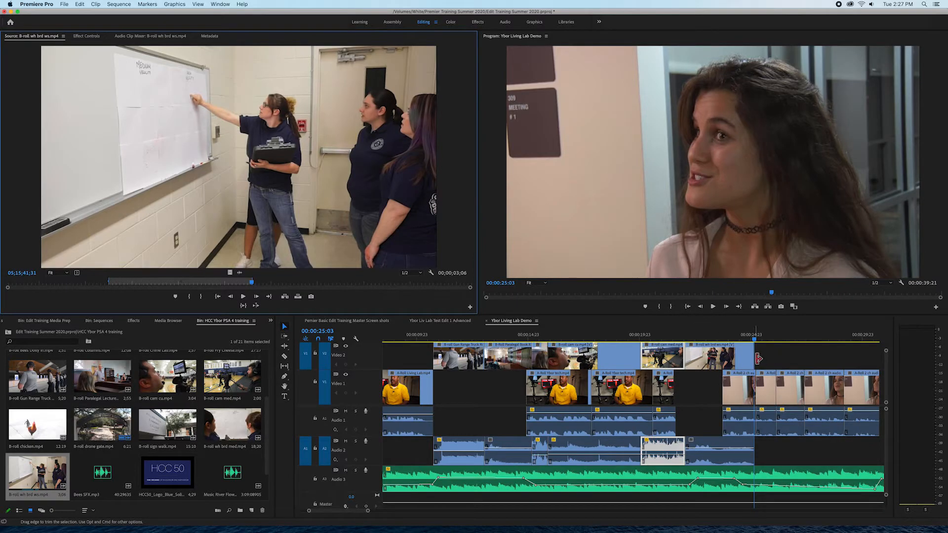
Extend the wh brd ws clip's end to the A-Roll cut at 00:00:25:05 and move the playhead there.
drag(753, 360, 757, 358)
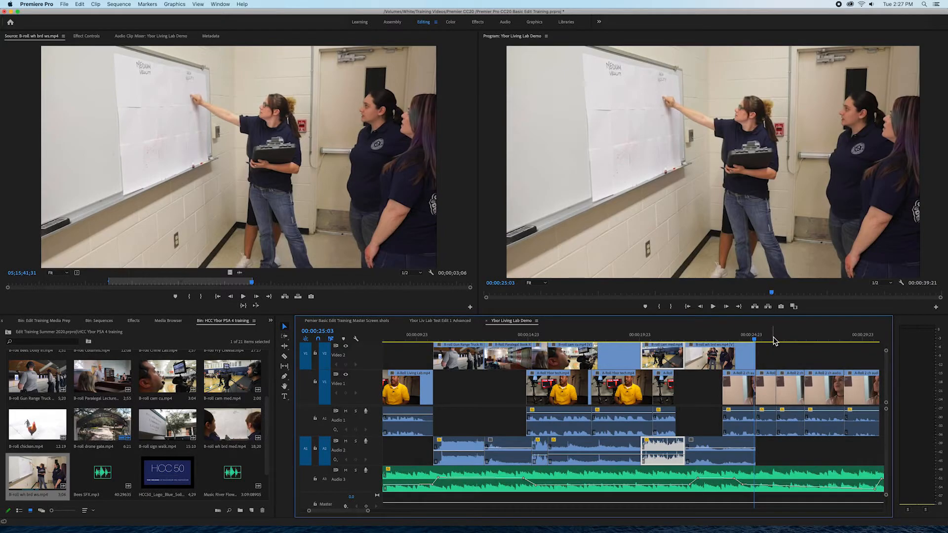
key(Right)
key(Right)
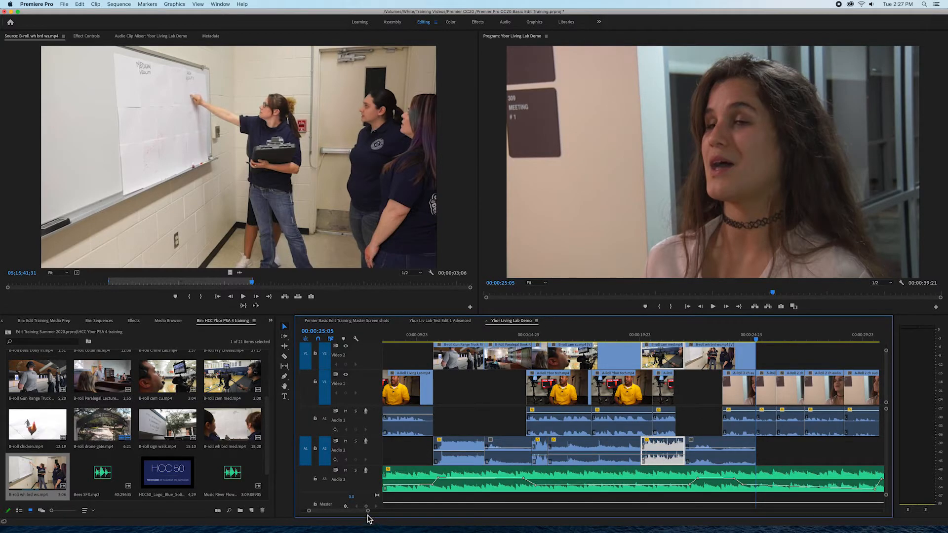
Review the cuts between the A-Roll clips following the wh brd ws clip, and return the playhead to its end at 00:00:25:05.
drag(369, 516, 361, 511)
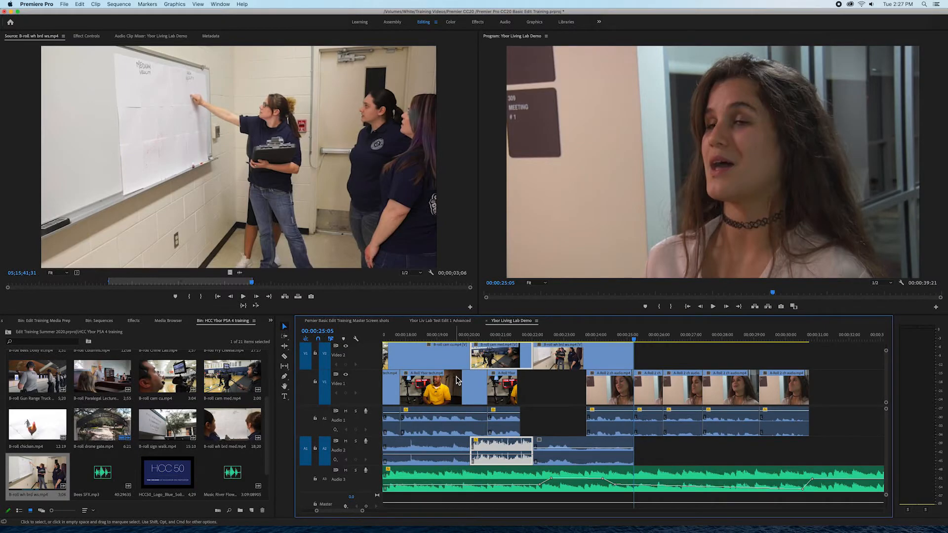
scroll(457, 380, down, 5)
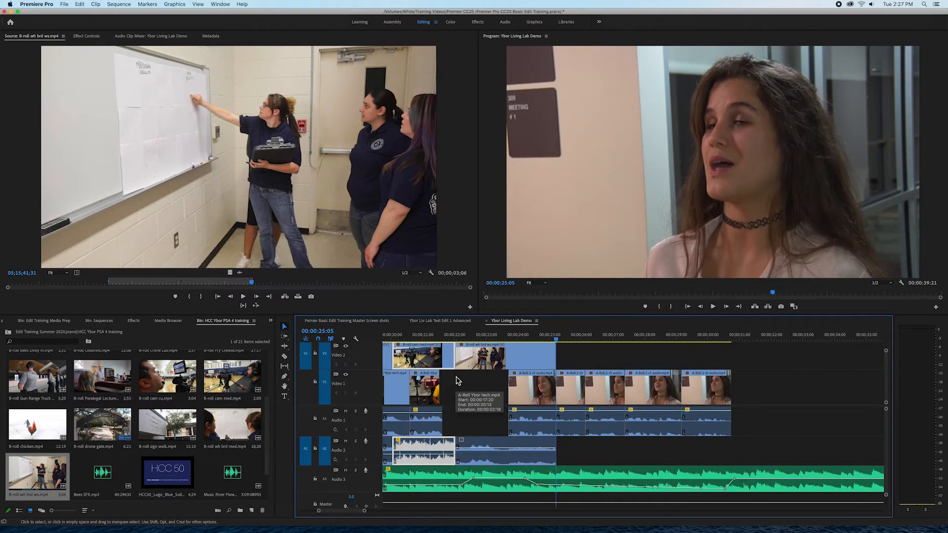
scroll(457, 380, up, 1)
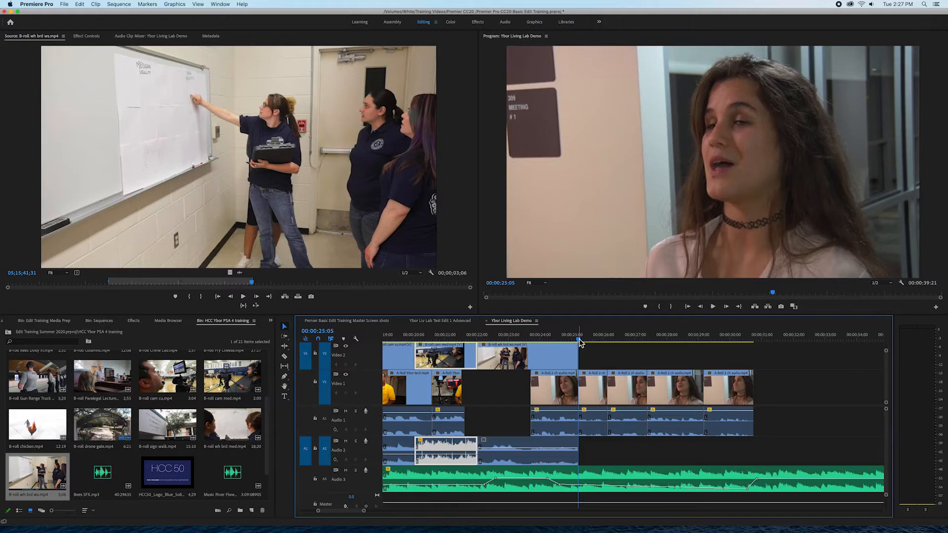
mouse_move(580, 343)
mouse_down()
mouse_move(599, 338)
mouse_move(574, 342)
mouse_up()
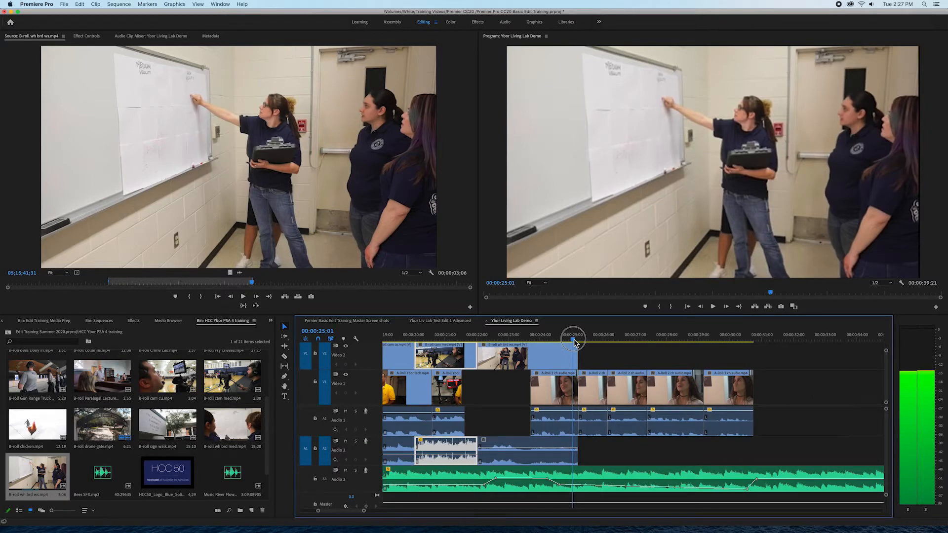
drag(574, 342, 593, 349)
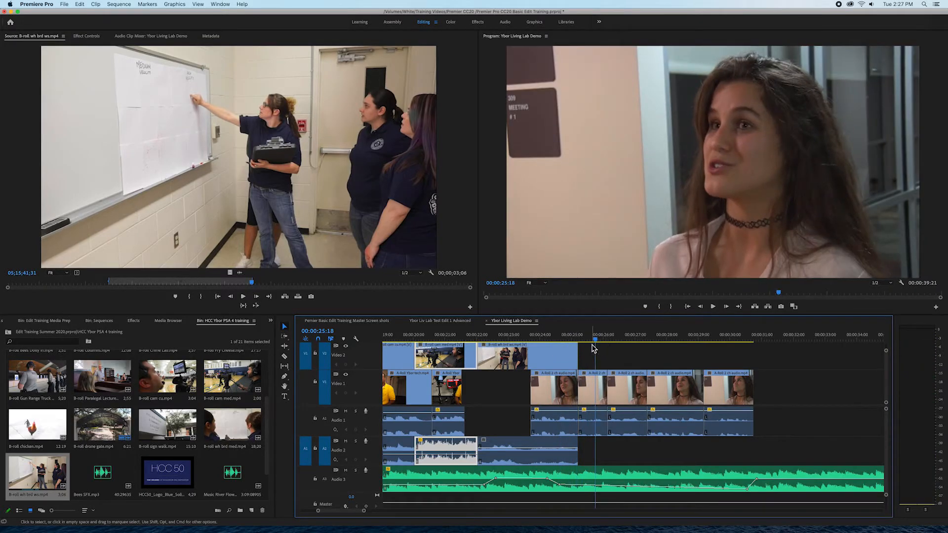
key(Down)
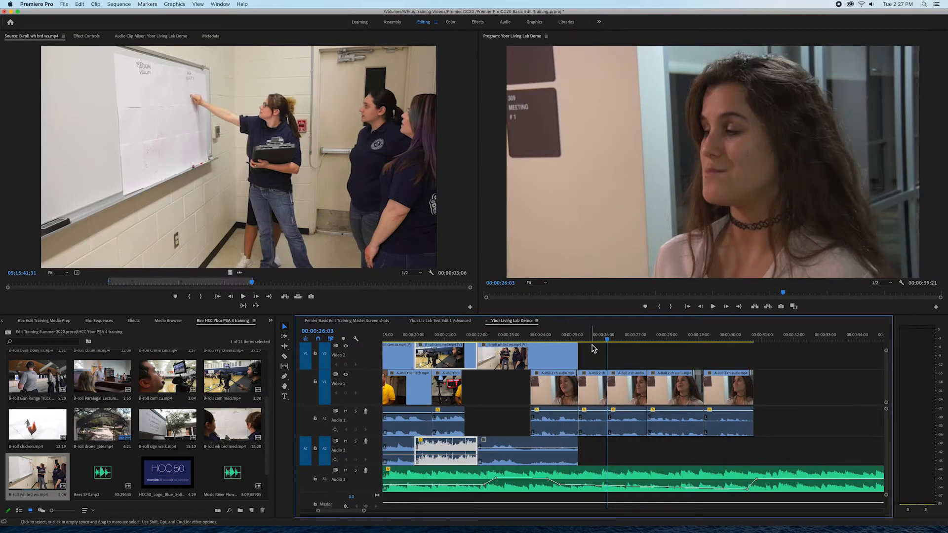
key(Up)
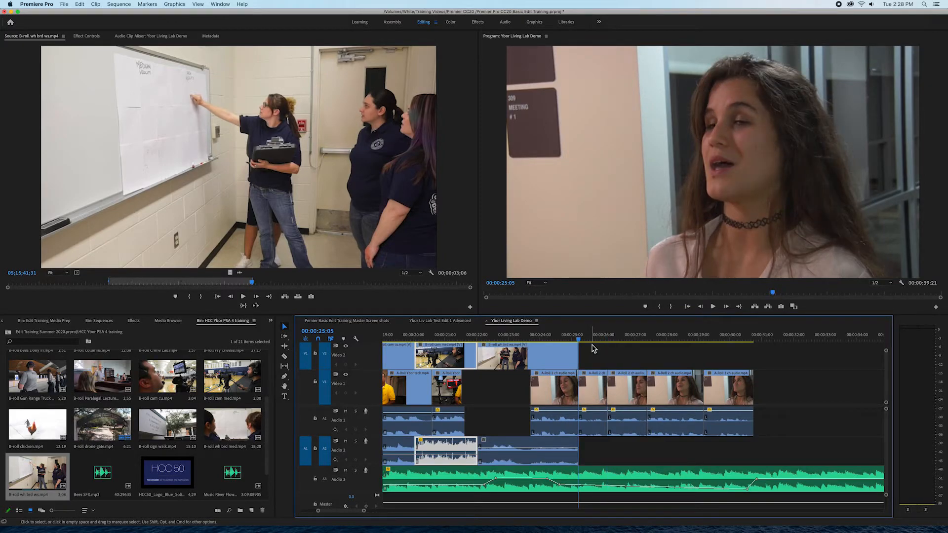
Mark B-roll wh brd med.mp4 from 05;15;48;58 to 05;15;51;10 and overwrite it onto Video 2 and Audio 2 at 00:00:25:05.
click(235, 435)
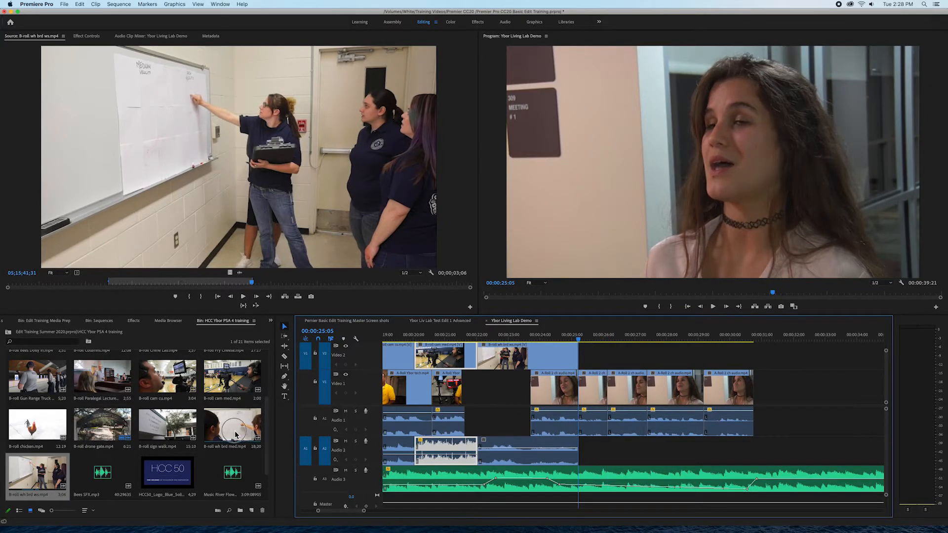
double_click(235, 434)
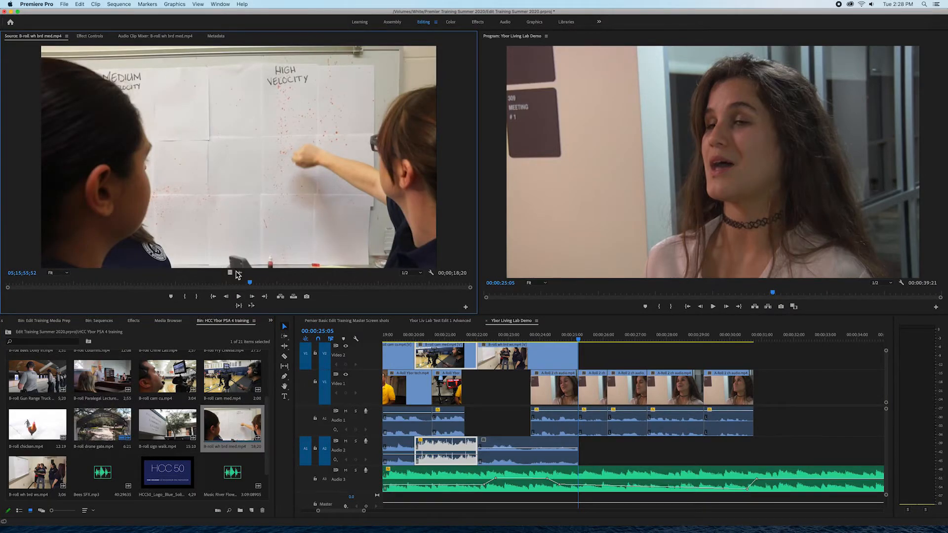
drag(252, 286, 17, 286)
key(space)
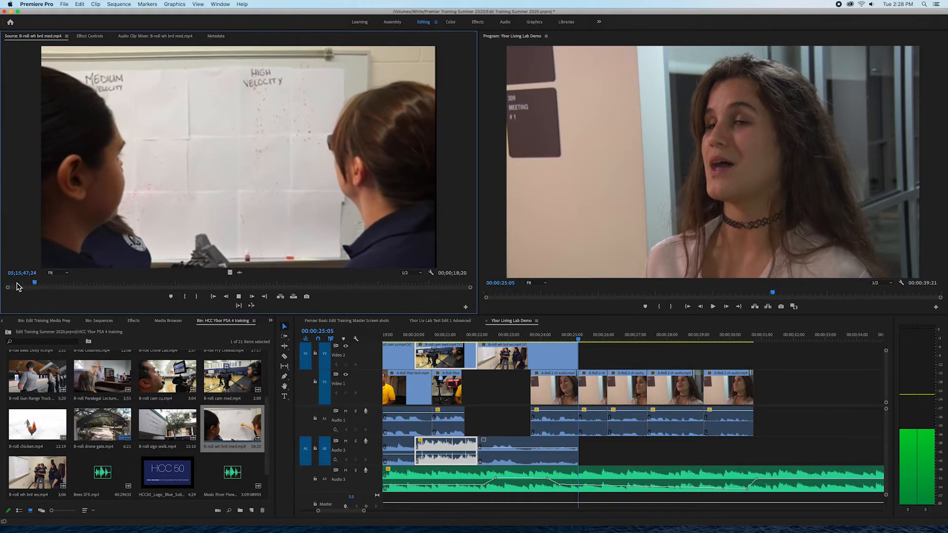
key(space)
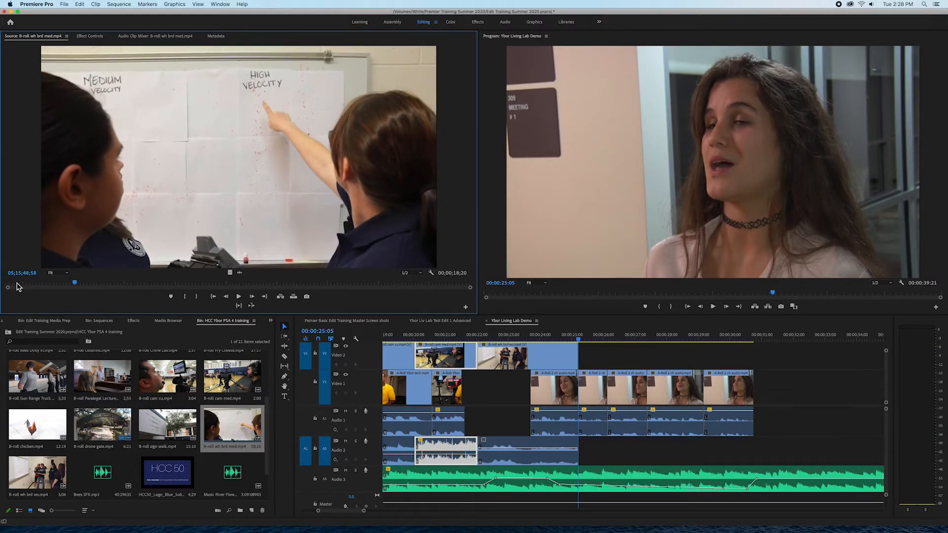
key(i)
key(space)
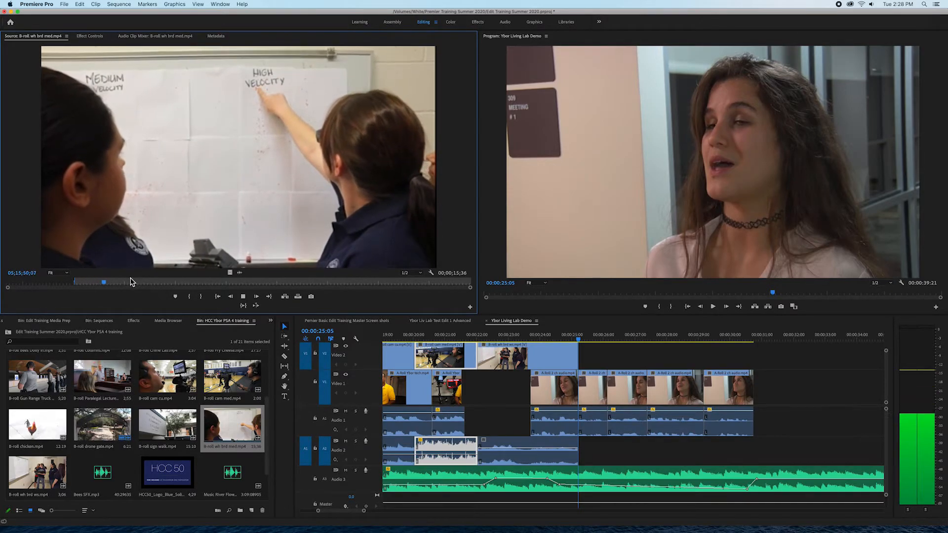
key(space)
key(o)
key(period)
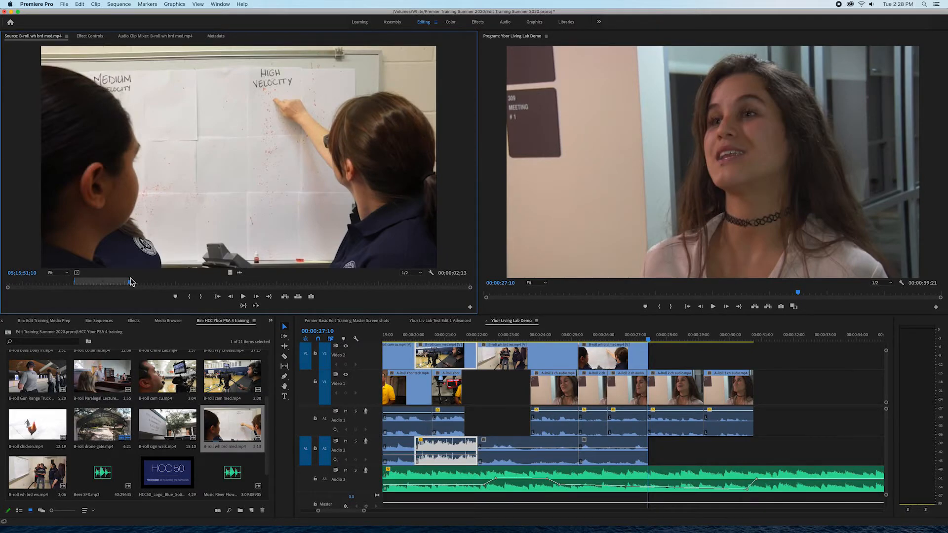
Extend the wh brd med clip's end slightly past the A-Roll cut at 00:00:27:10 and play back the sequence from 00:00:23:10.
drag(131, 282, 126, 282)
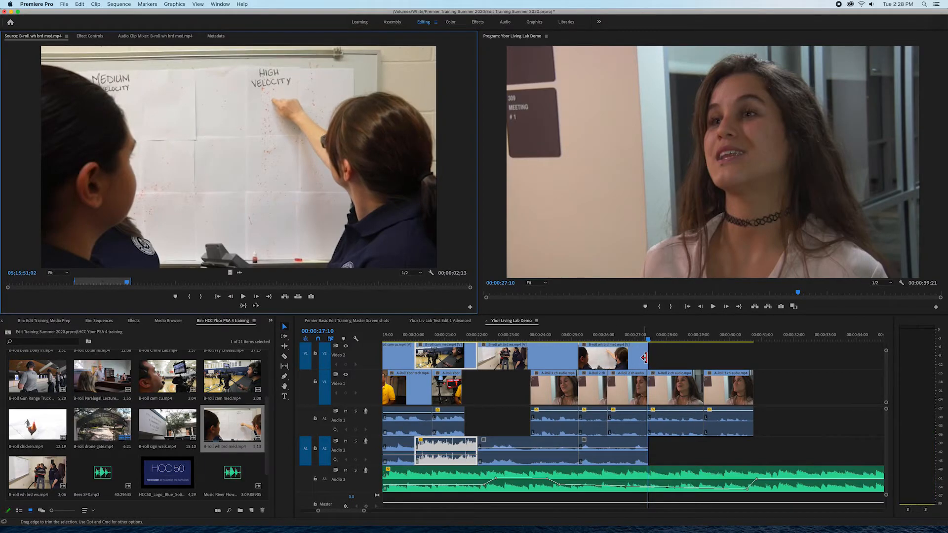
drag(646, 359, 653, 359)
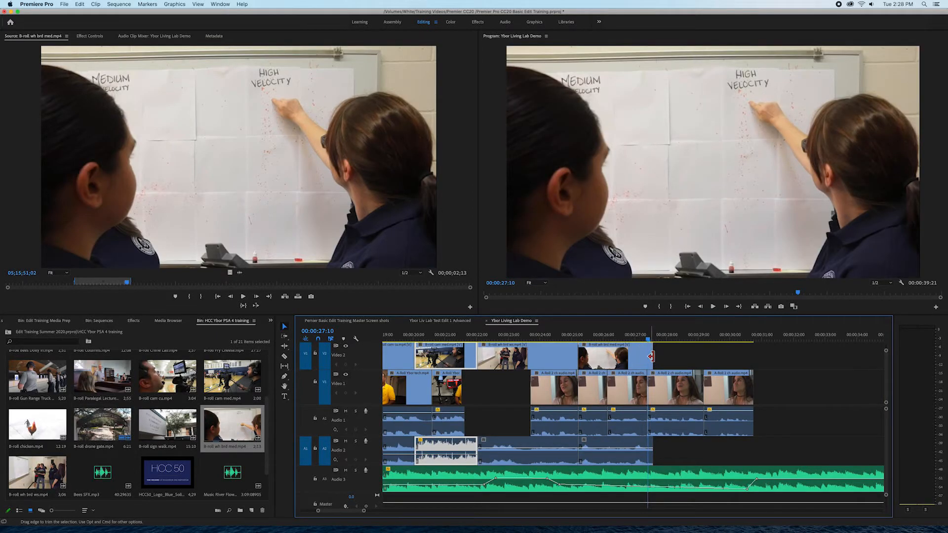
key(space)
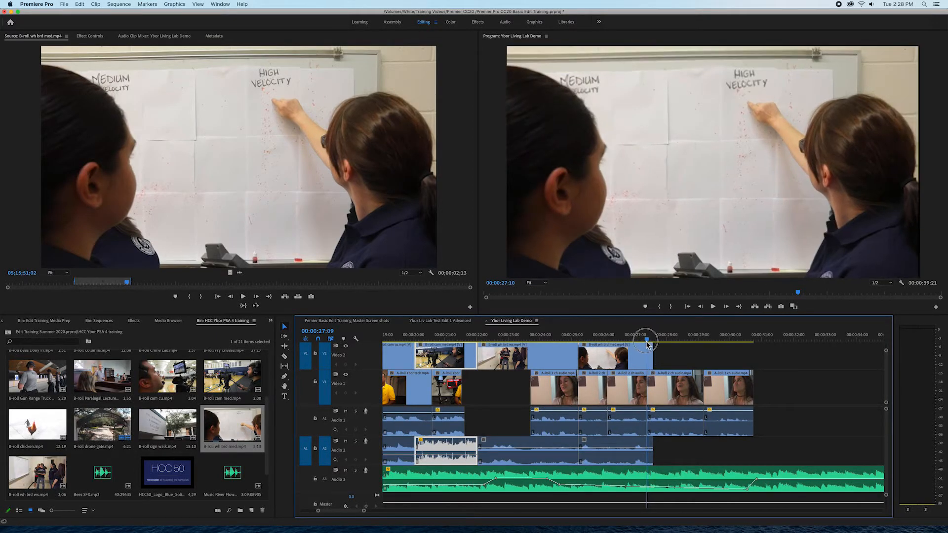
click(540, 339)
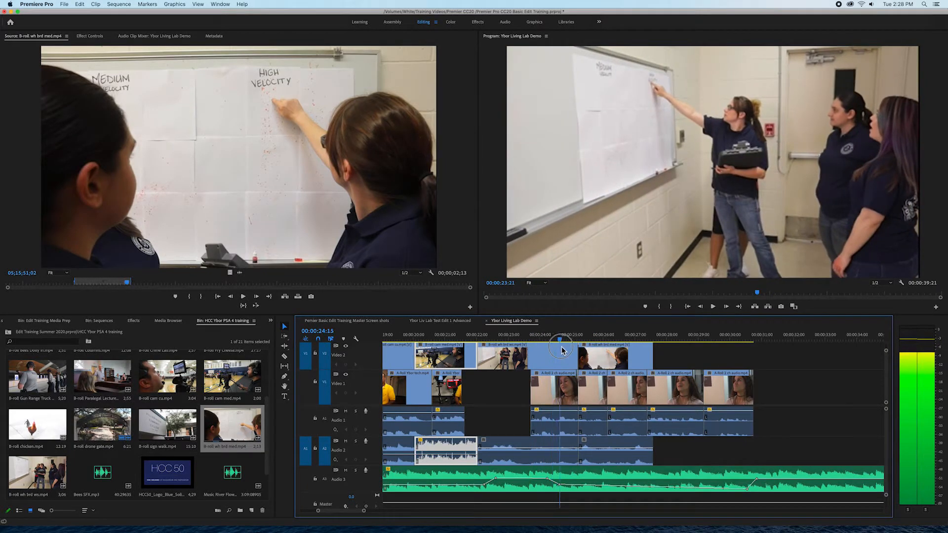
click(522, 339)
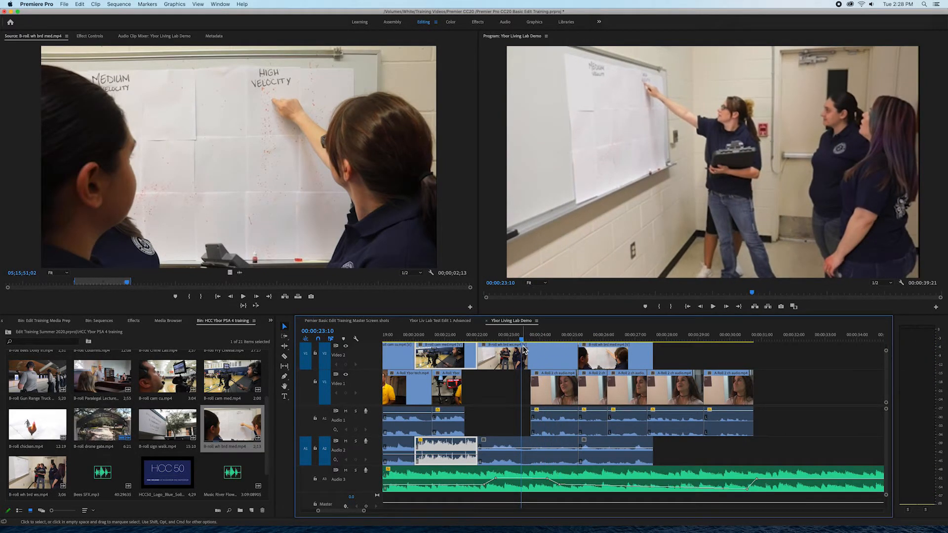
key(space)
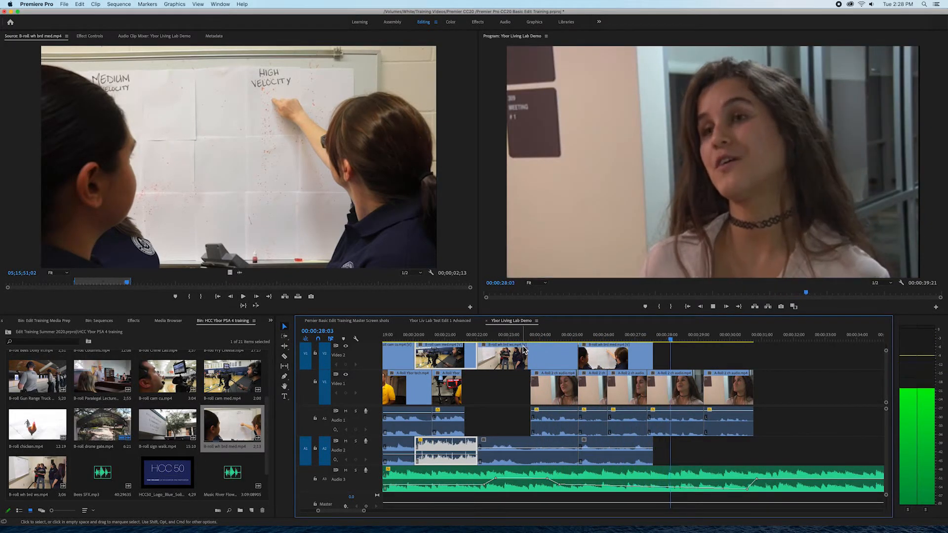
key(space)
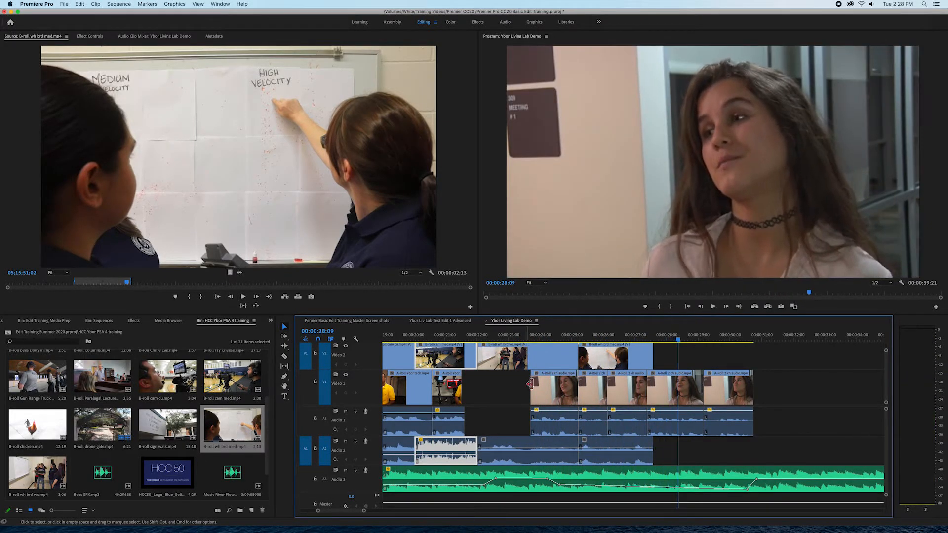
Lower the audio of the wh brd med clip to about -10.4 dB and the wh brd ws clip to about -17.4 dB, then play back the section's end.
click(602, 448)
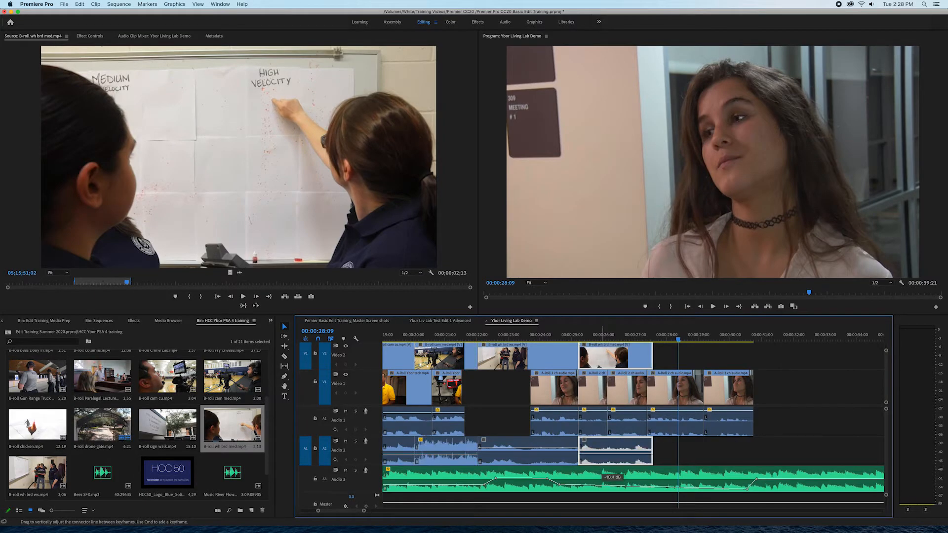
click(537, 446)
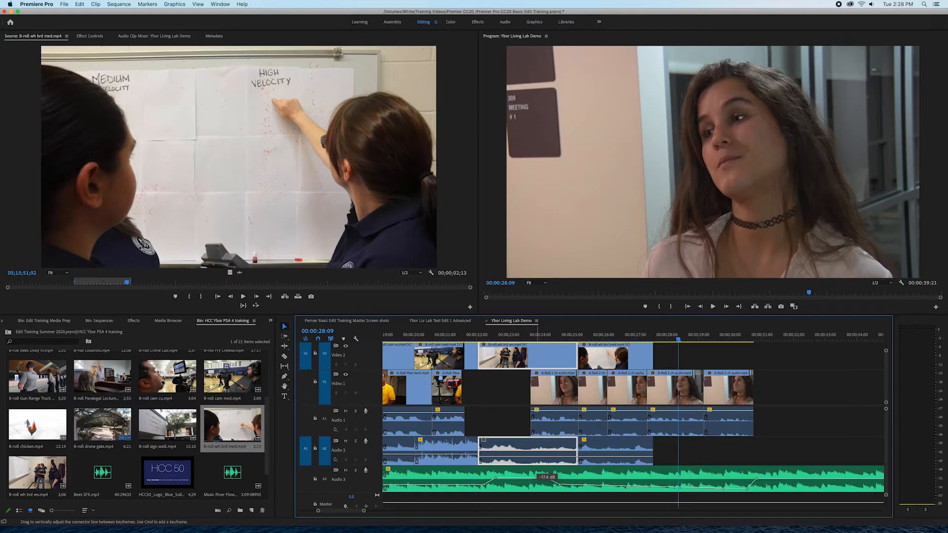
click(671, 340)
drag(670, 342, 644, 348)
key(space)
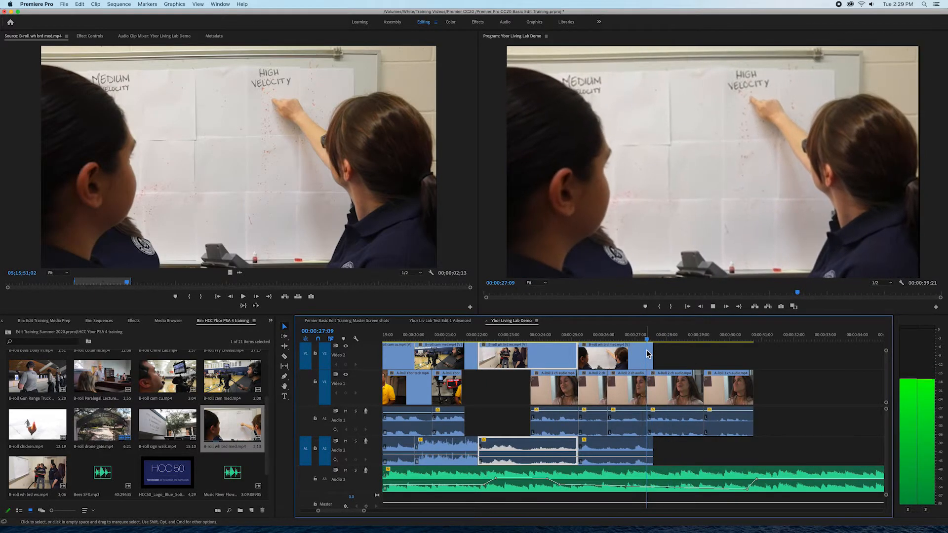
key(space)
Review the A-Roll after the wh brd med clip and place the playhead at the last A-Roll cut, 00:00:29:04.
click(682, 386)
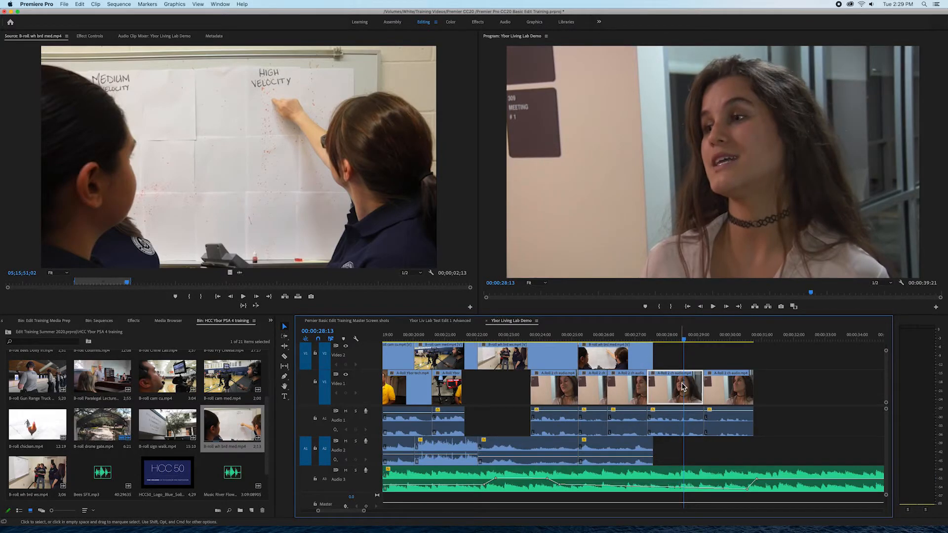
click(696, 340)
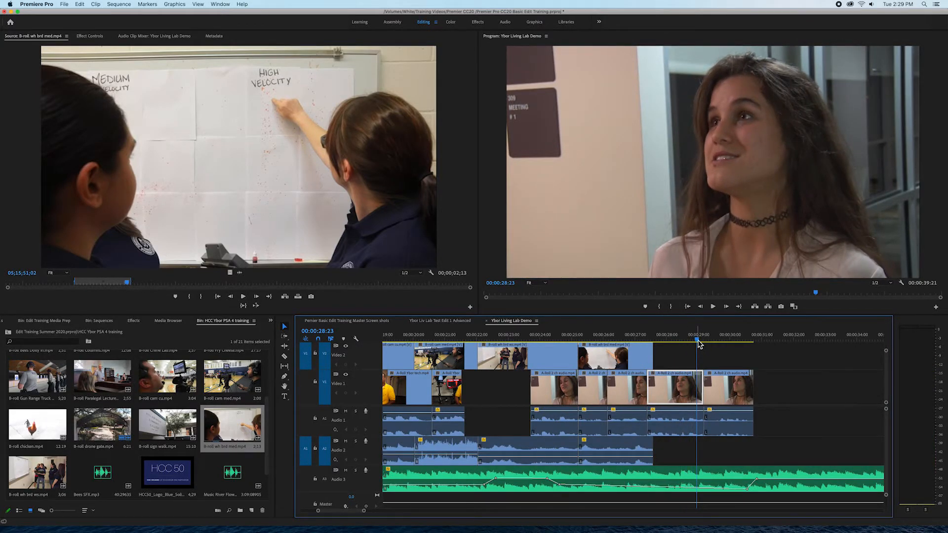
click(684, 340)
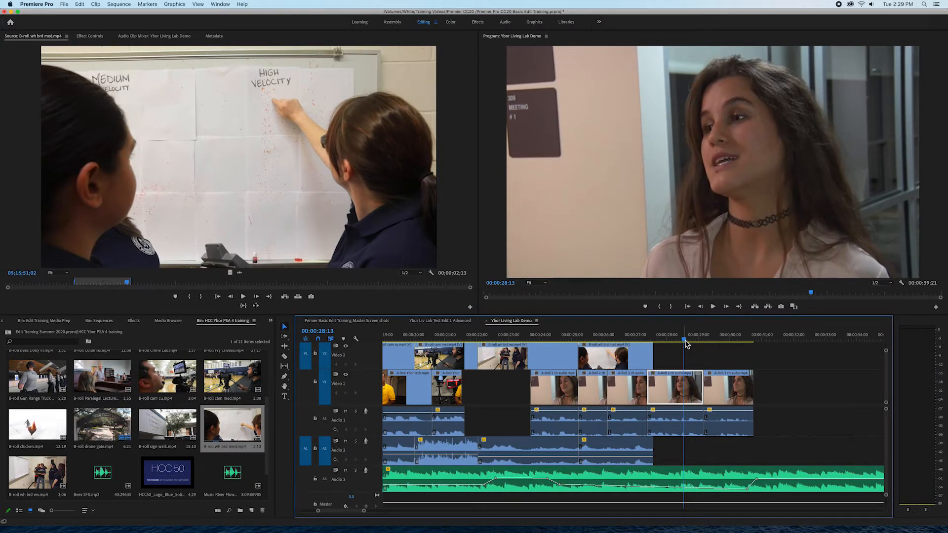
key(space)
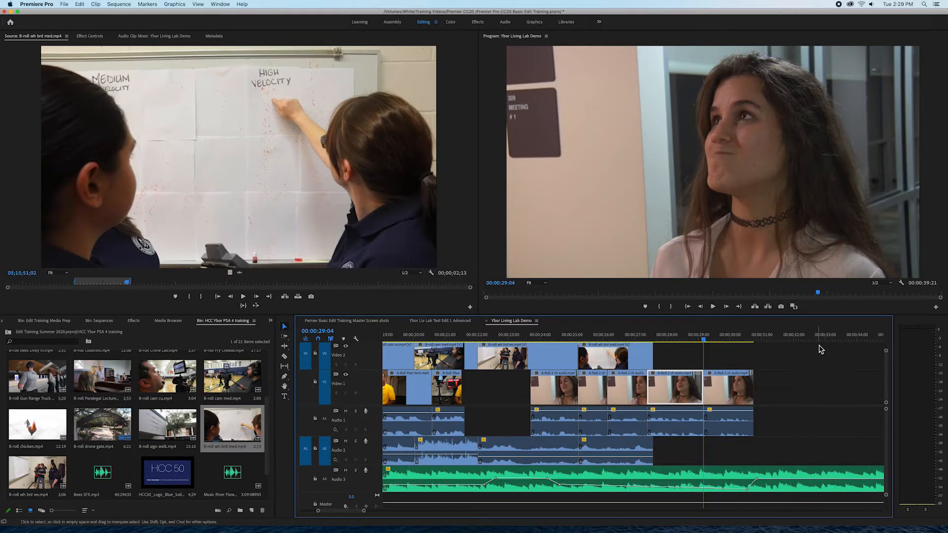
click(694, 340)
mouse_move(694, 341)
mouse_down()
mouse_move(715, 342)
mouse_move(690, 350)
mouse_move(697, 346)
mouse_up()
click(718, 376)
click(715, 357)
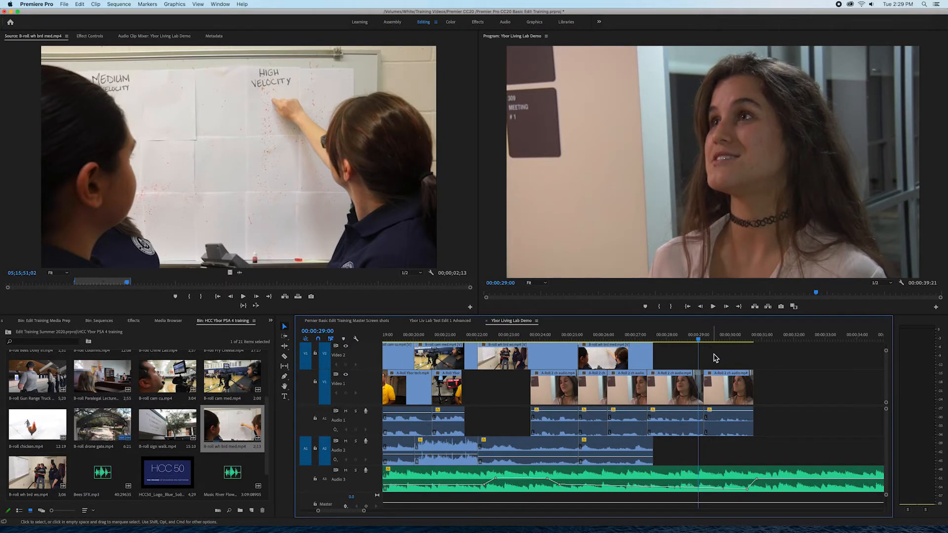
key(space)
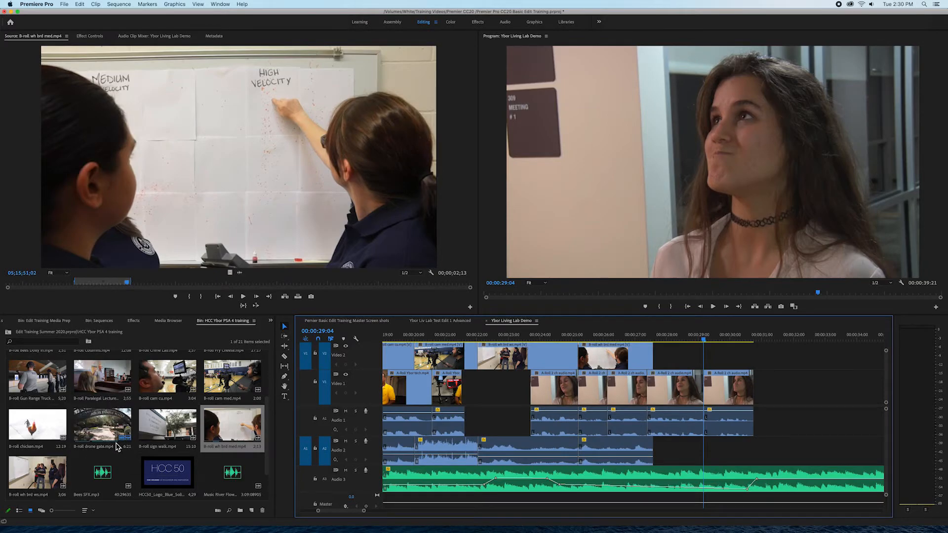
Mark B-roll sign walk.mp4 from 00:00:05:22 to 00:00:08:18 and overwrite it onto Video 2 and Audio 2 at 00:00:29:04.
double_click(168, 424)
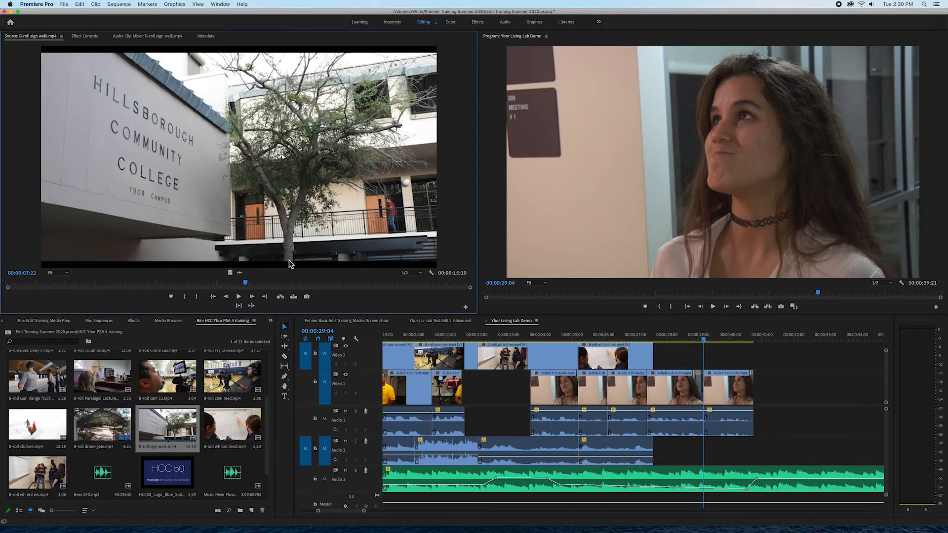
drag(247, 285, 183, 294)
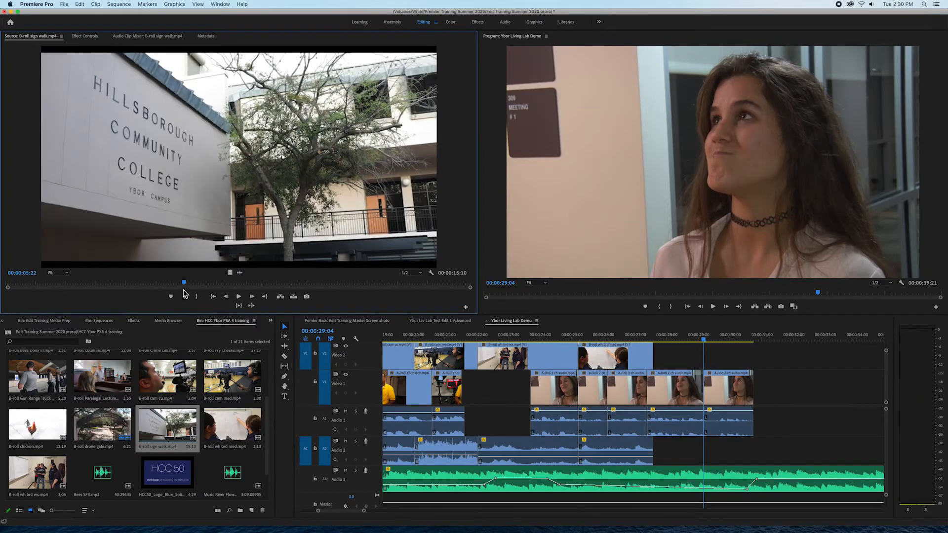
key(i)
key(space)
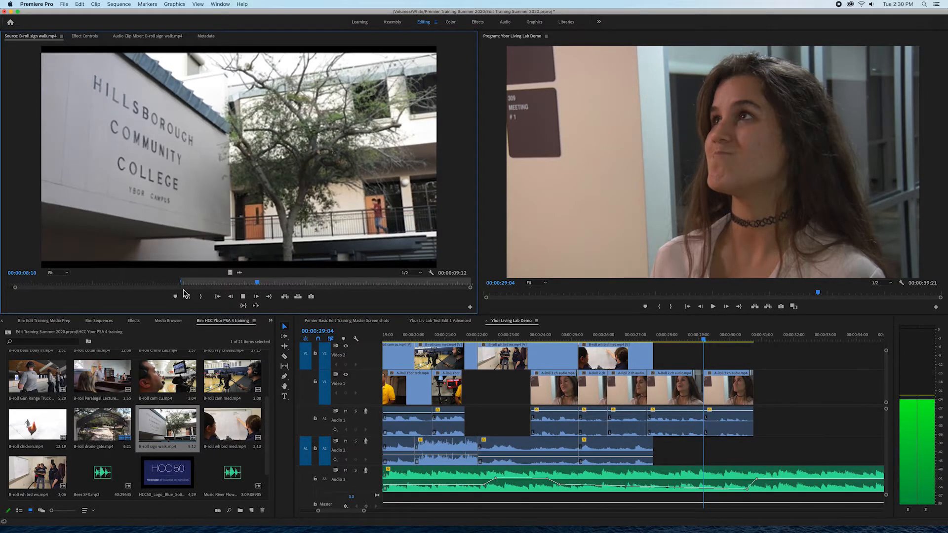
key(space)
key(o)
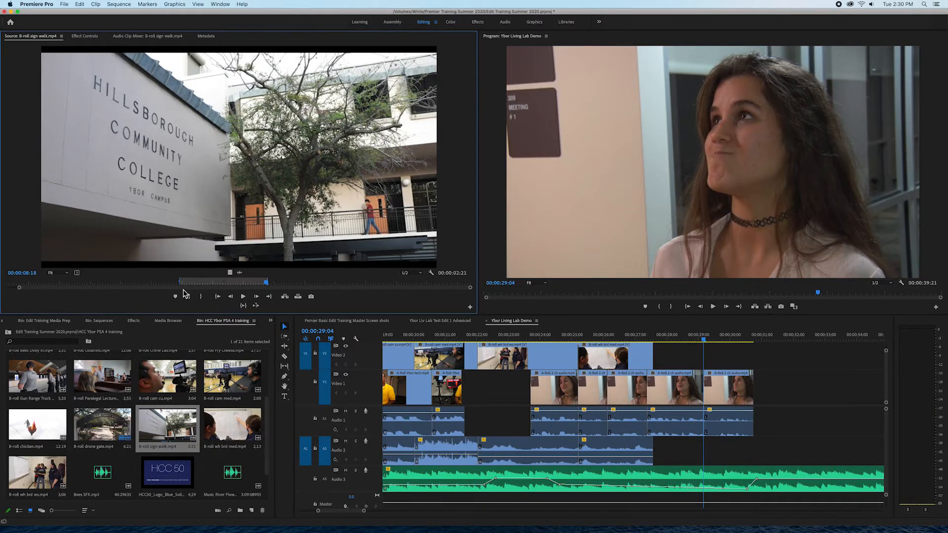
key(period)
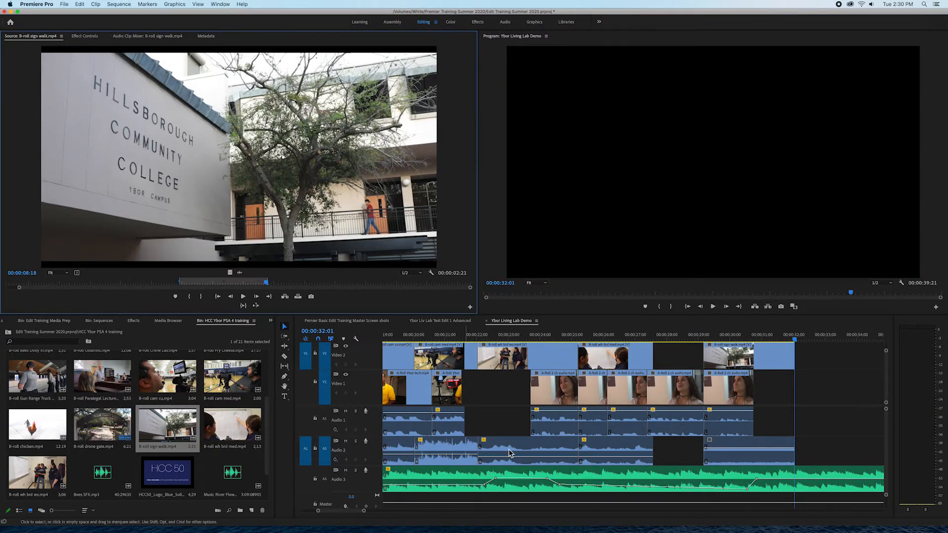
Lower the sign walk clip's audio, trim its end to 00:00:31:14, and place the playhead there.
click(738, 455)
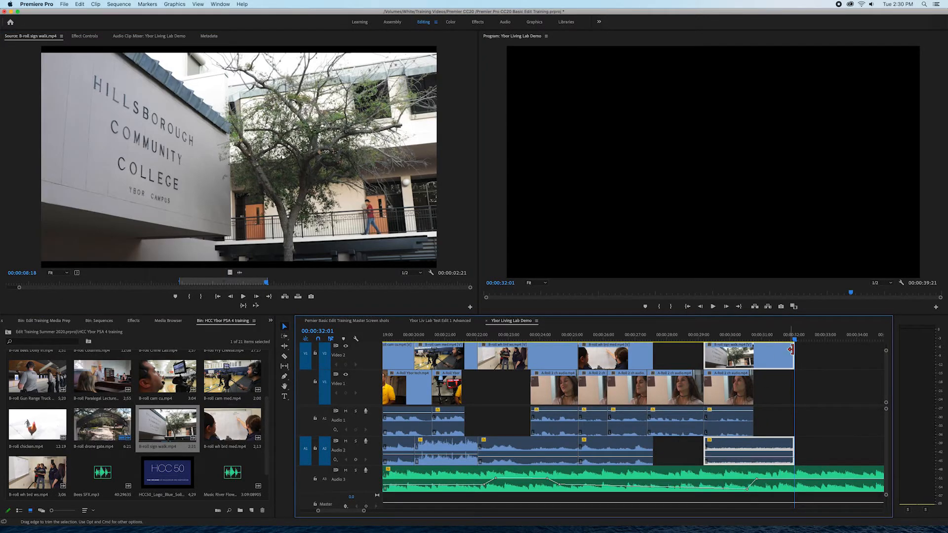
drag(794, 339, 776, 344)
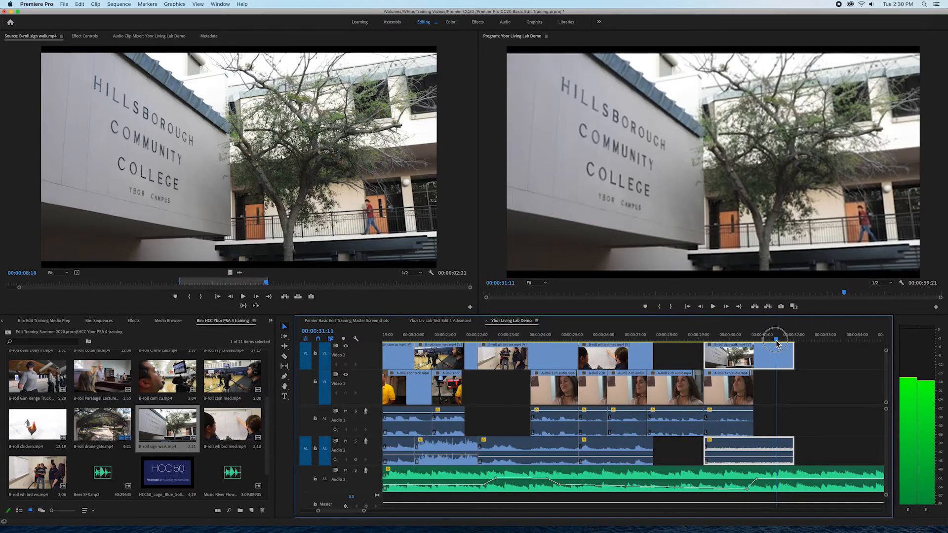
drag(776, 344, 808, 345)
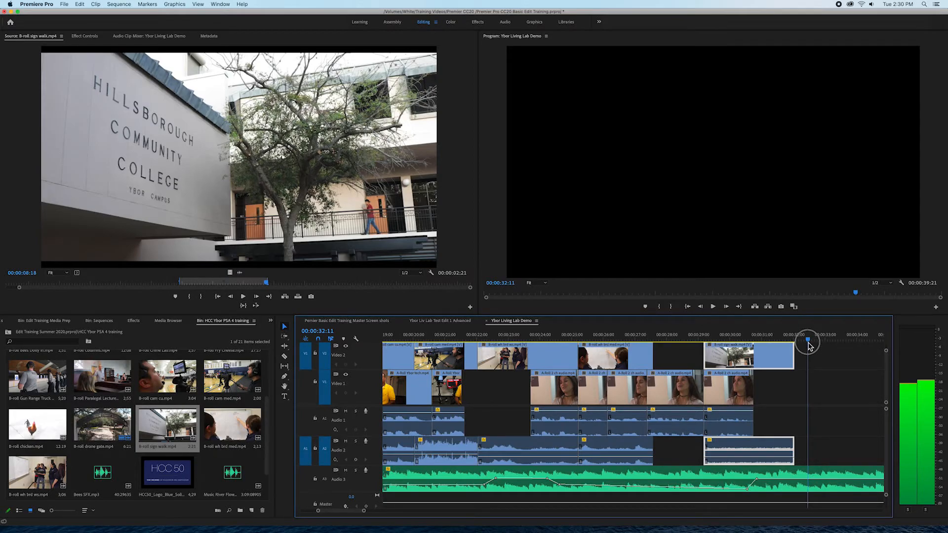
drag(808, 345, 784, 361)
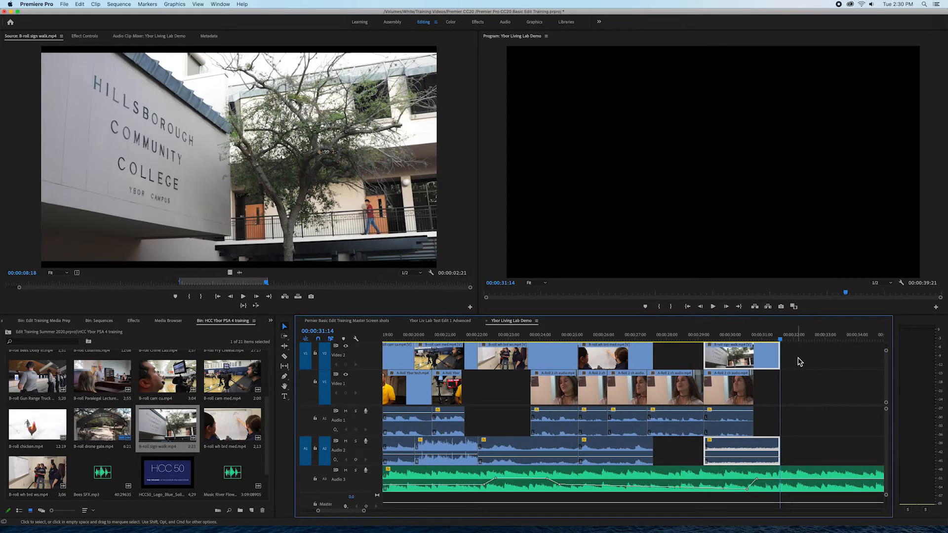
click(800, 361)
click(793, 340)
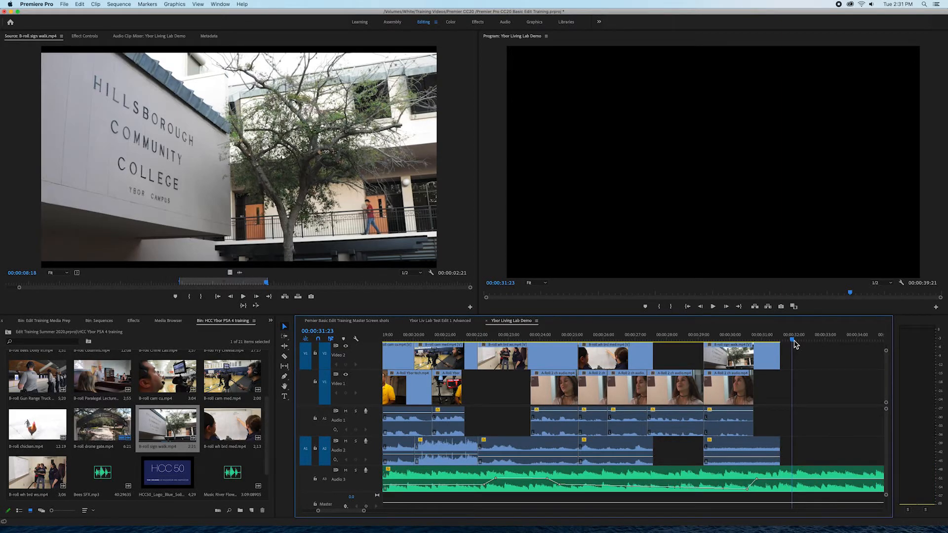
key(Up)
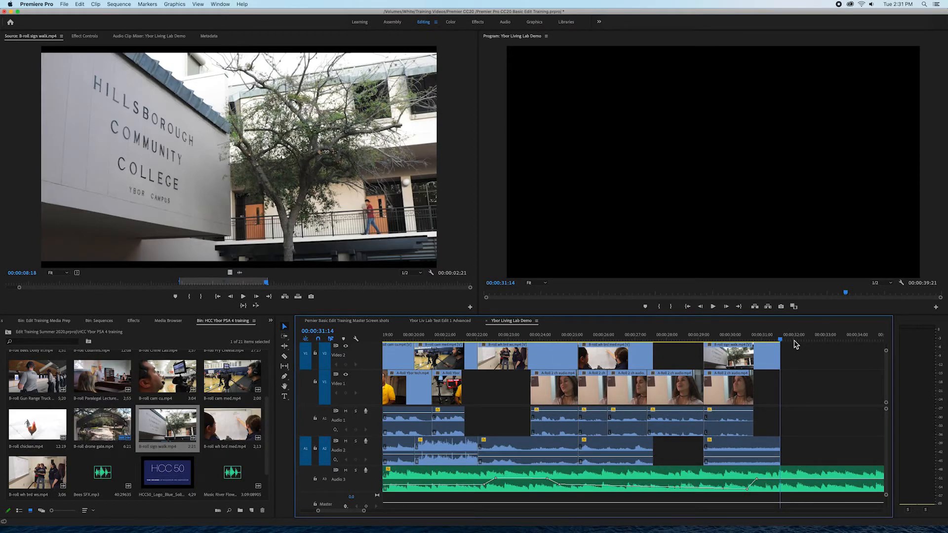
Mark B-roll Columns.mp4 from 00:00:00:12 to 00:00:03:10, overwrite it onto Video 2 and Audio 2 at 00:00:31:14, and extend its end slightly.
scroll(795, 344, right, 2)
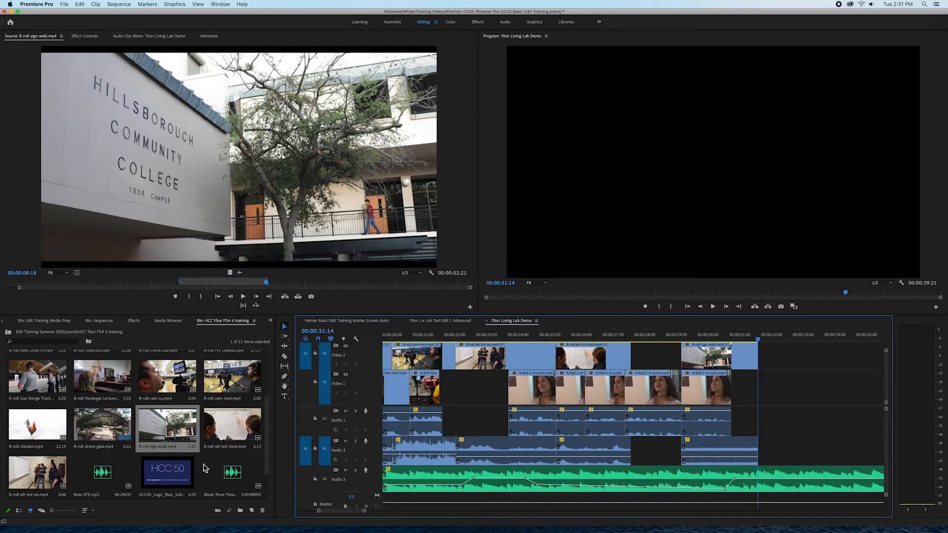
scroll(105, 401, up, 3)
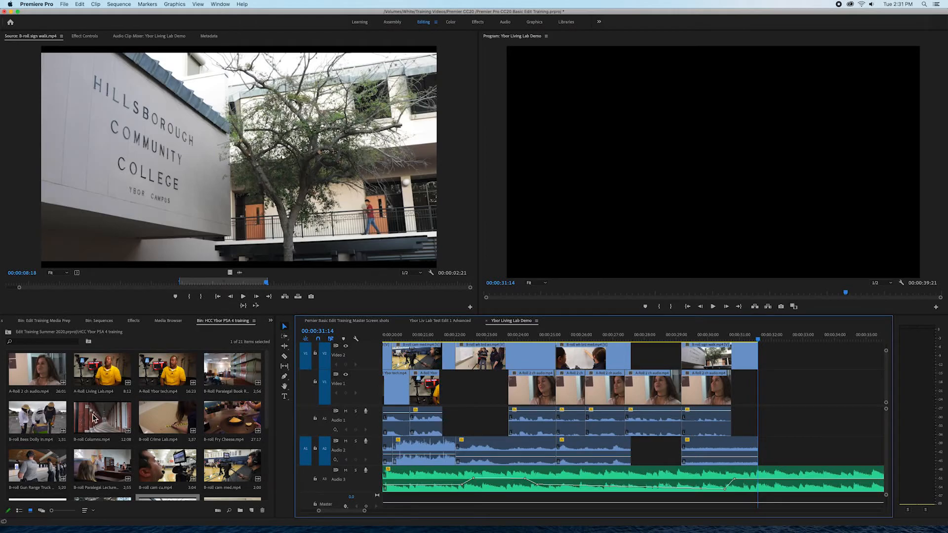
double_click(96, 419)
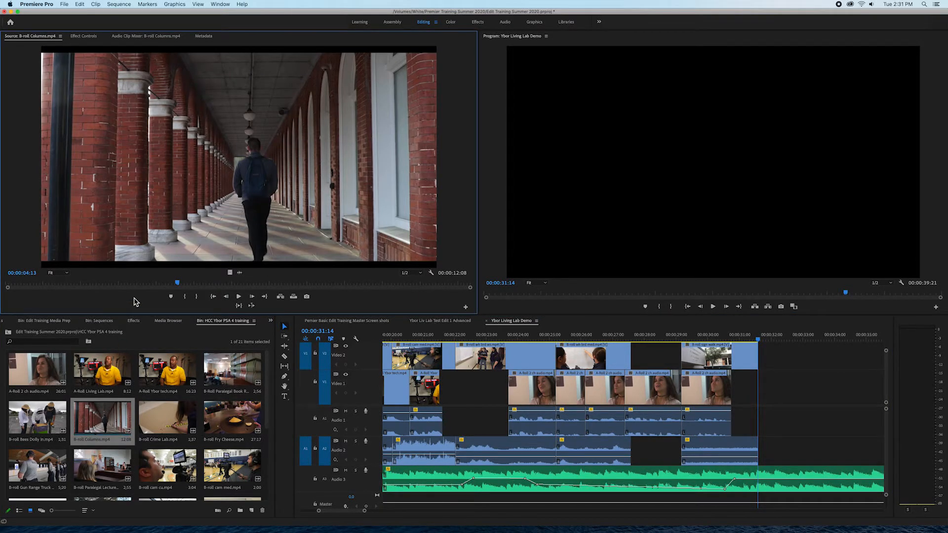
drag(177, 285, 26, 298)
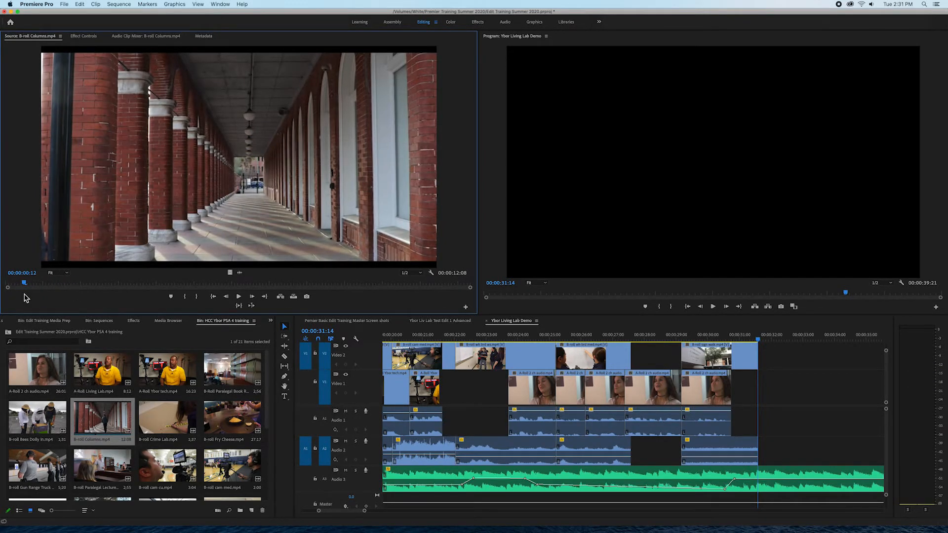
key(space)
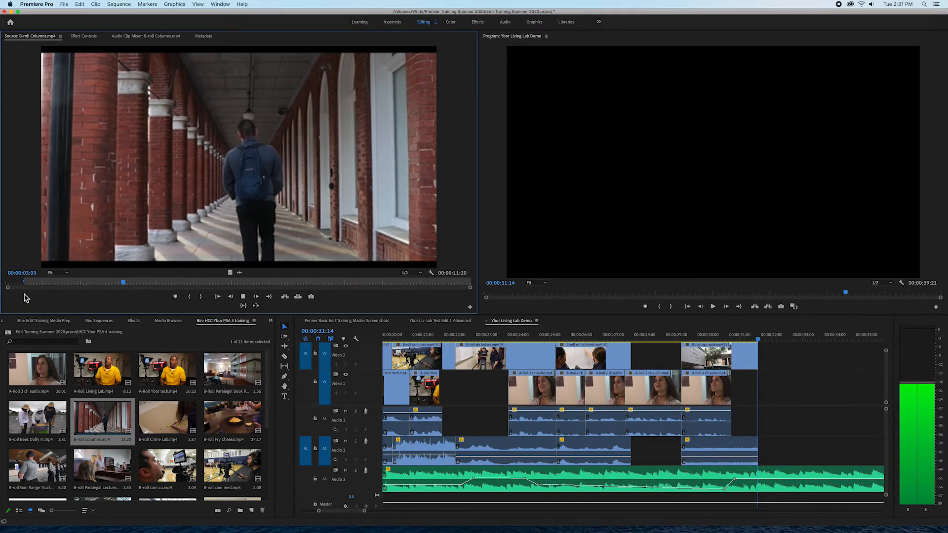
key(space)
key(o)
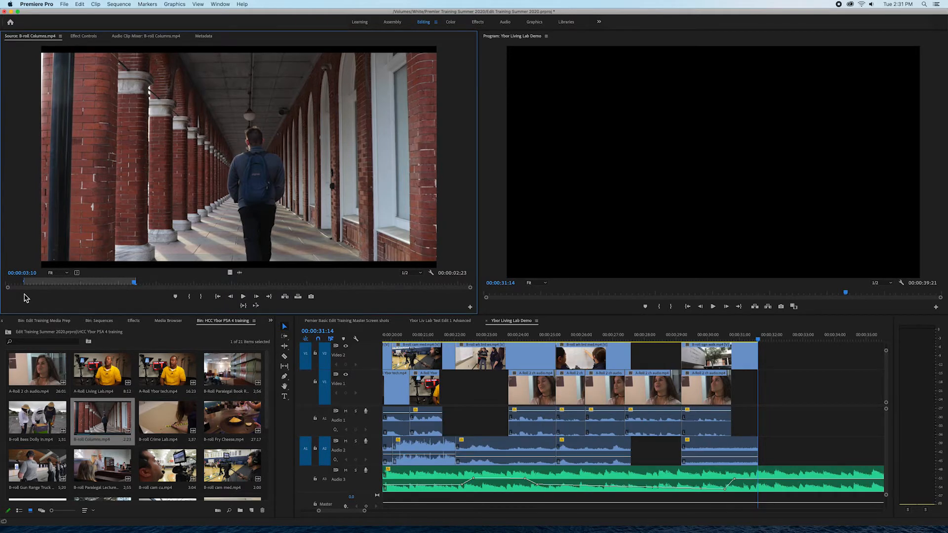
key(period)
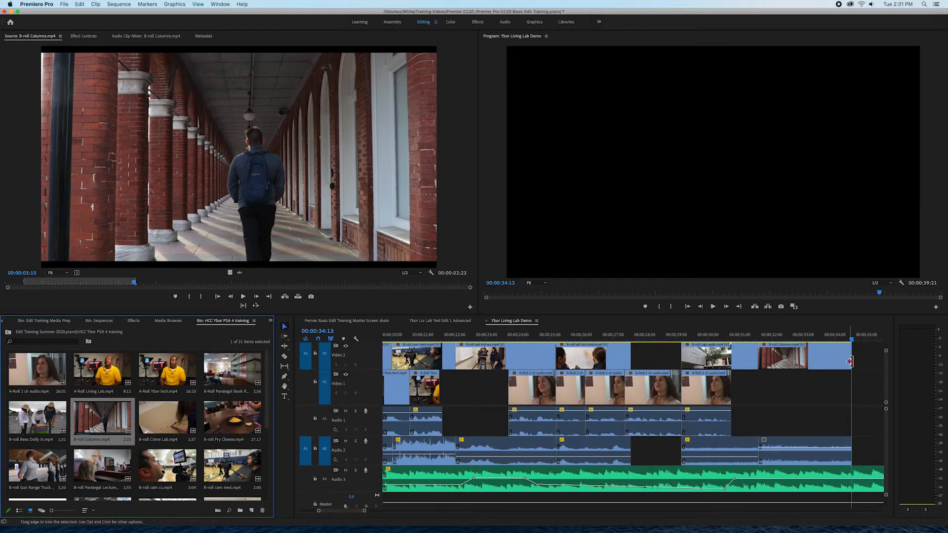
drag(851, 361, 855, 362)
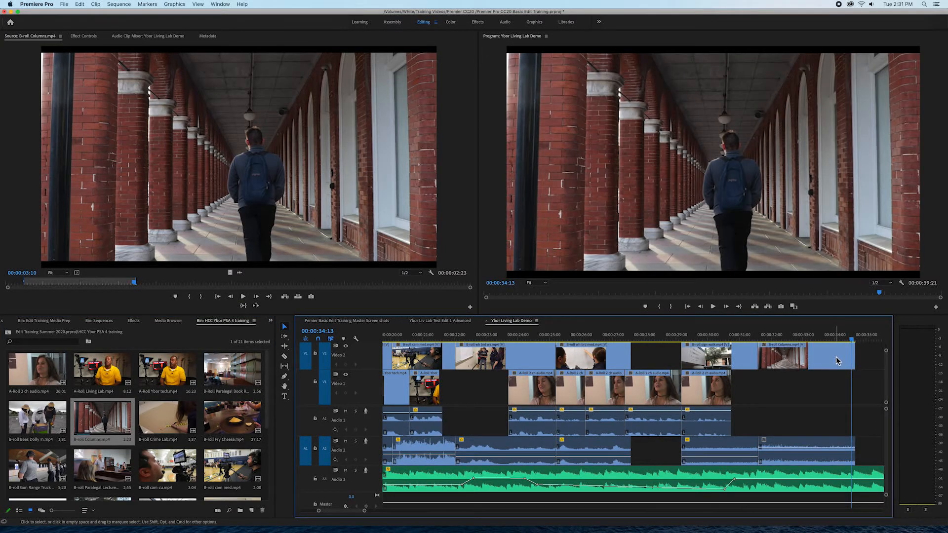
Overwrite HCC50_Logo_Blue_Solid.png onto Video 2 at 00:00:34:16, right after the Columns clip.
key(Down)
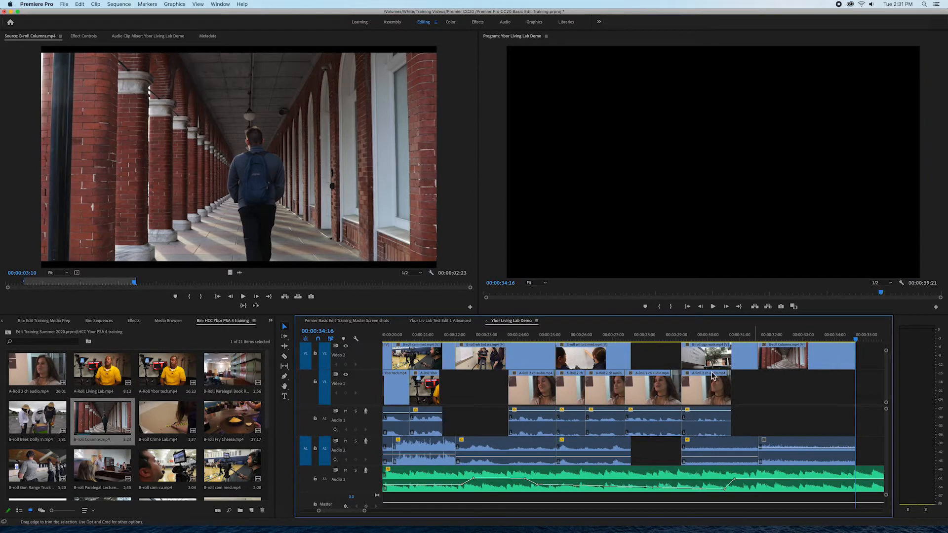
scroll(226, 422, down, 2)
scroll(225, 422, down, 3)
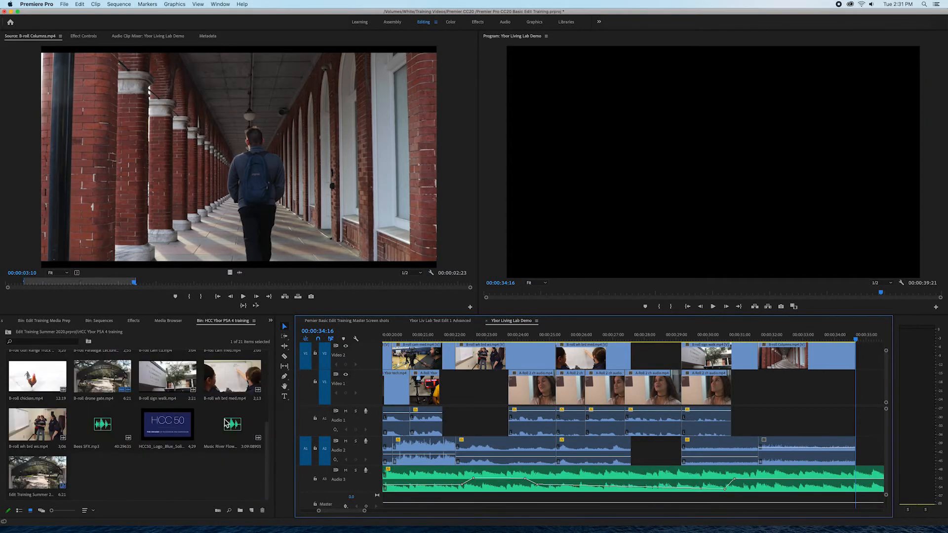
double_click(173, 431)
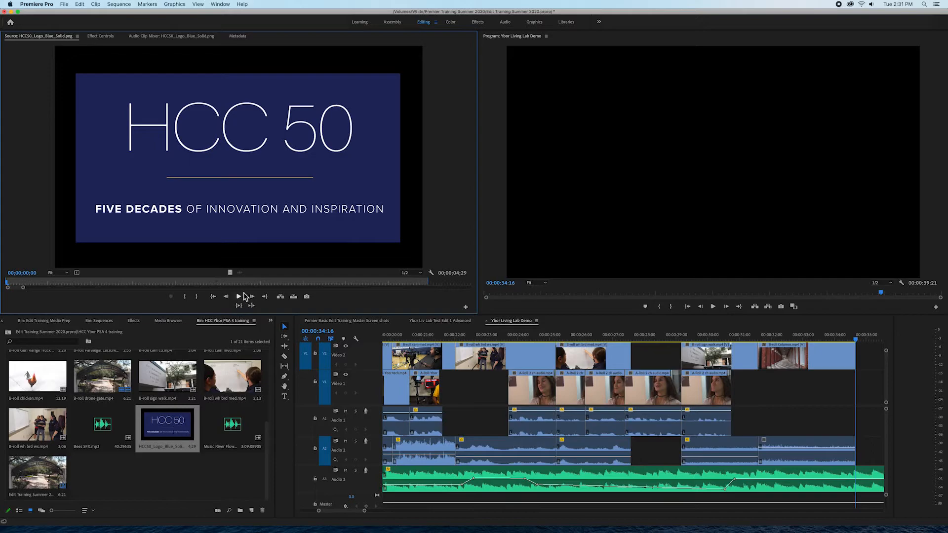
click(22, 284)
drag(21, 284, 7, 285)
key(.)
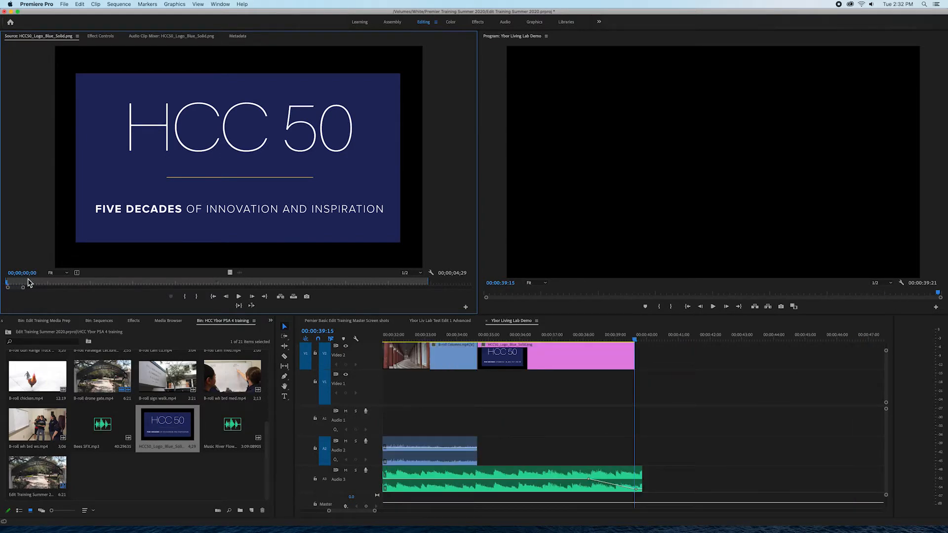
Extend the end of the HCC50 logo clip on Video 2 to match the end of the music.
click(558, 357)
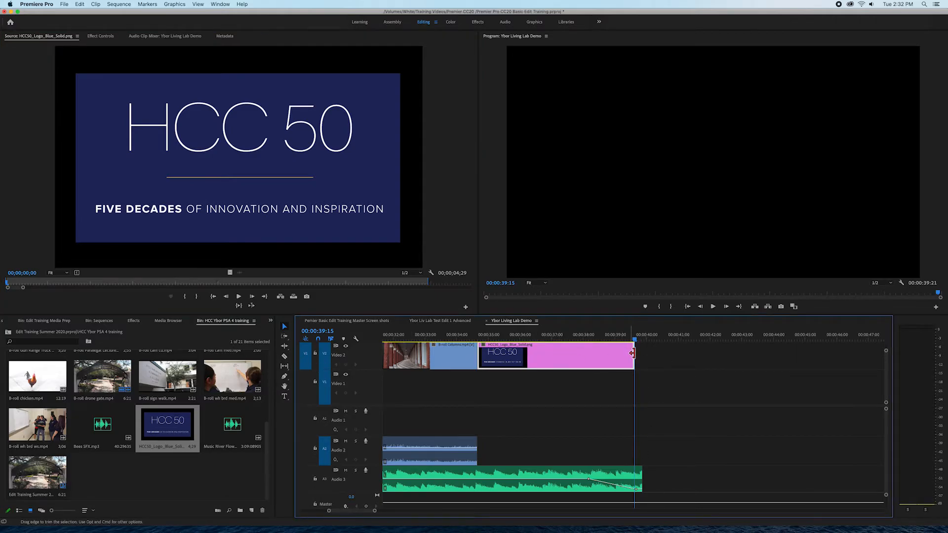
drag(633, 360, 640, 360)
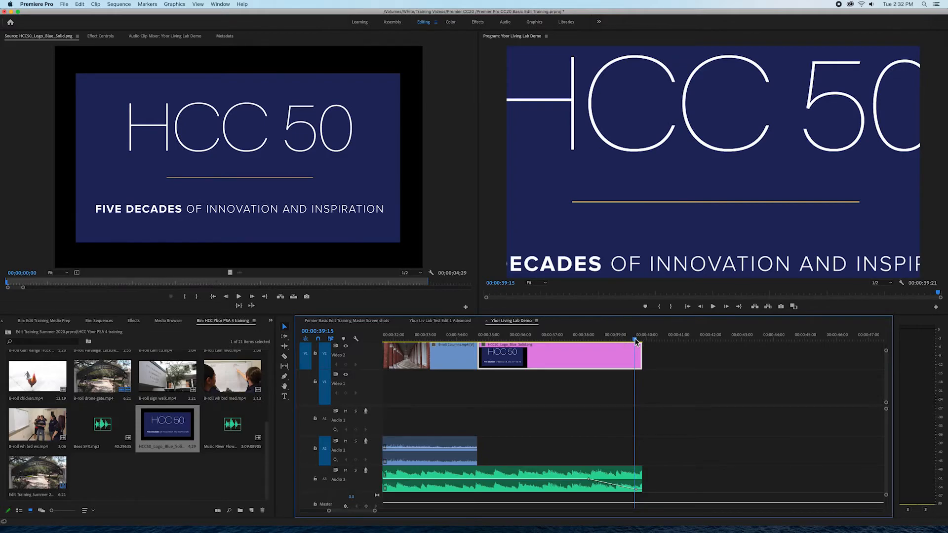
scroll(596, 359, up, 1)
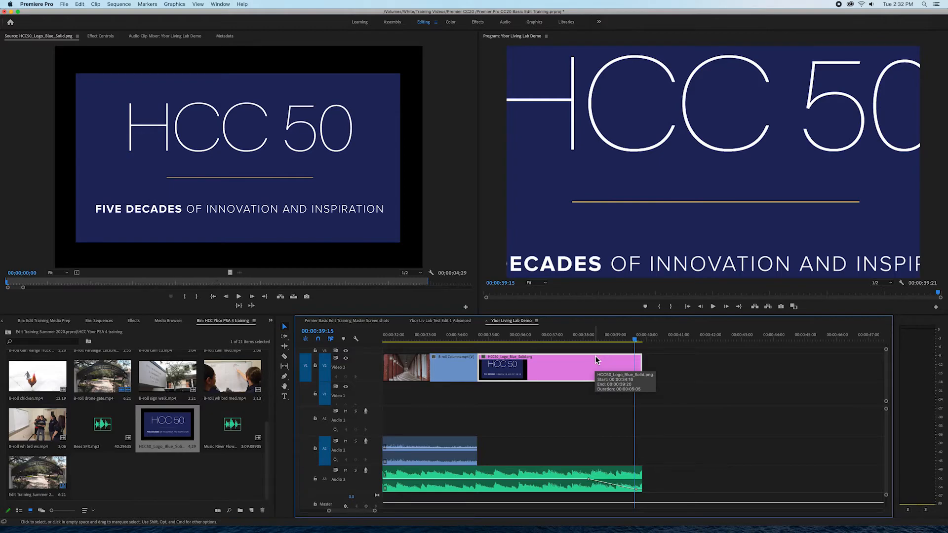
scroll(596, 360, down, 1)
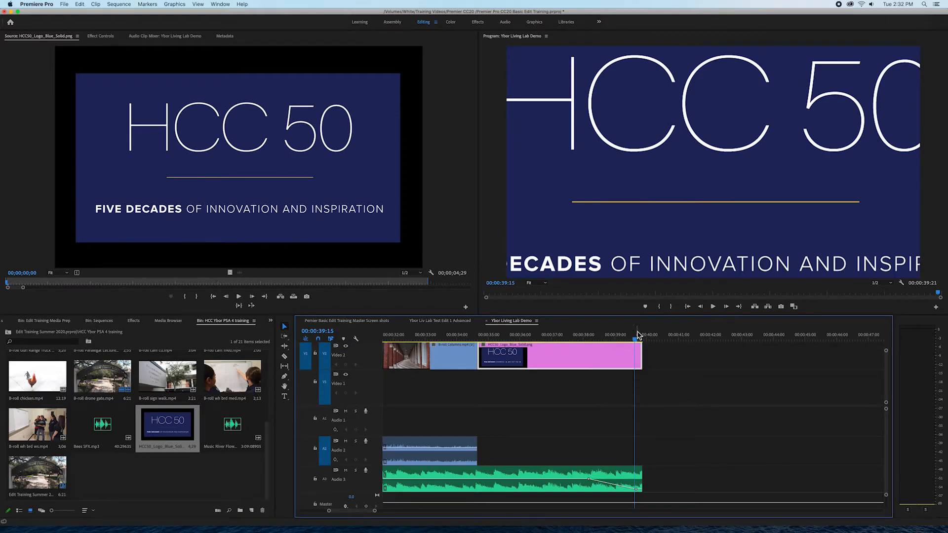
scroll(635, 343, up, 1)
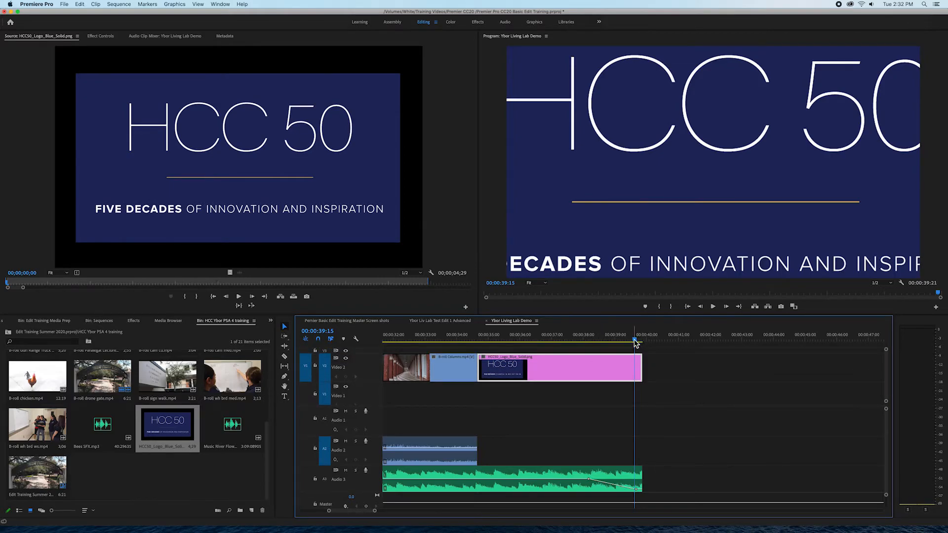
Play back the entire sequence from the start to review the edit, adjusting the system volume during playback.
click(633, 341)
drag(597, 344, 412, 370)
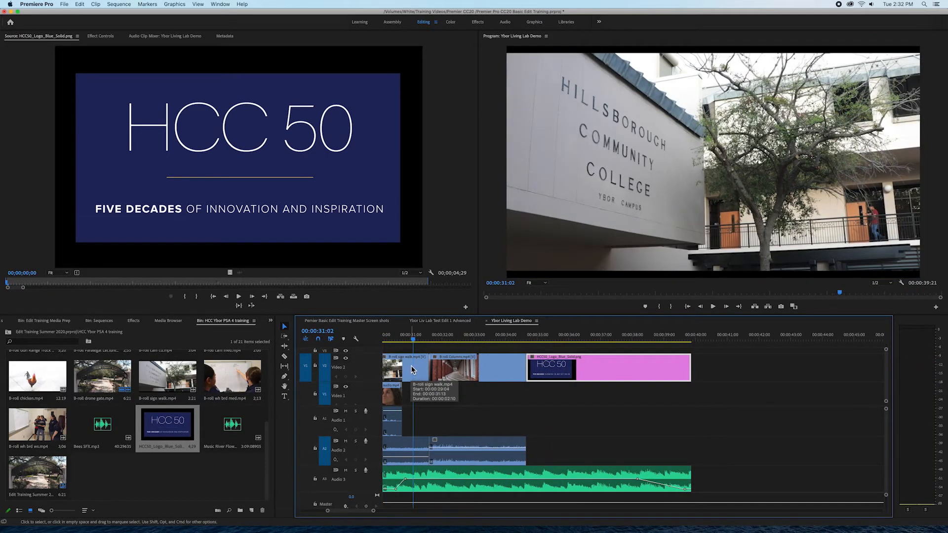
key(backslash)
scroll(411, 365, down, 2)
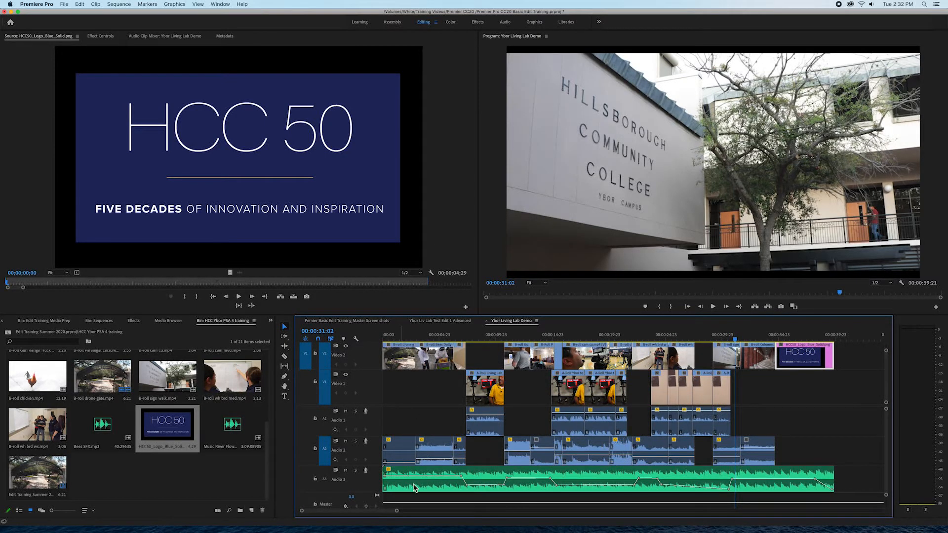
drag(734, 340, 328, 358)
key(space)
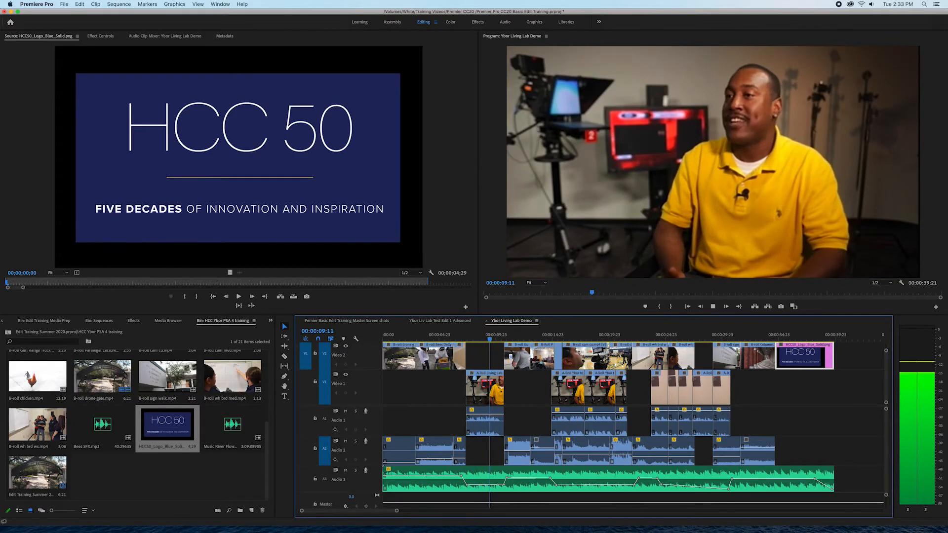
click(871, 4)
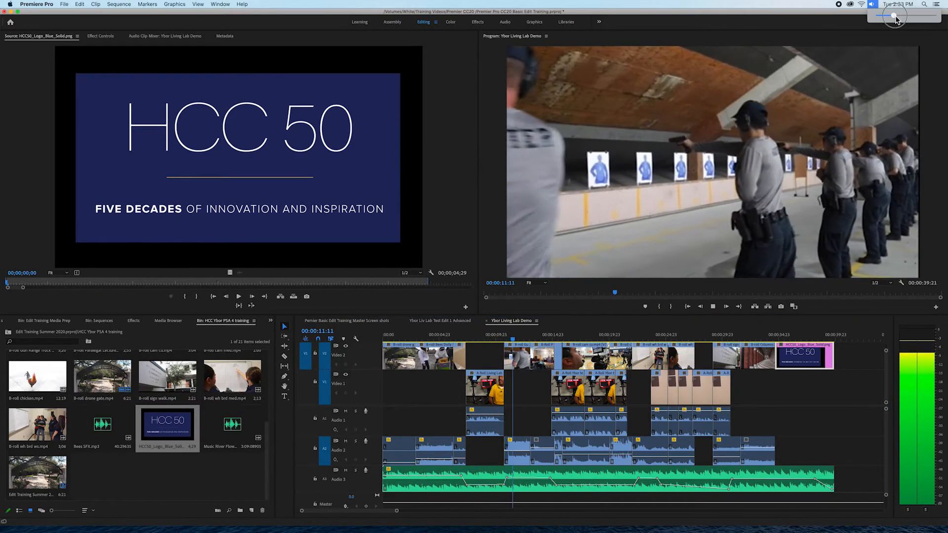
click(896, 20)
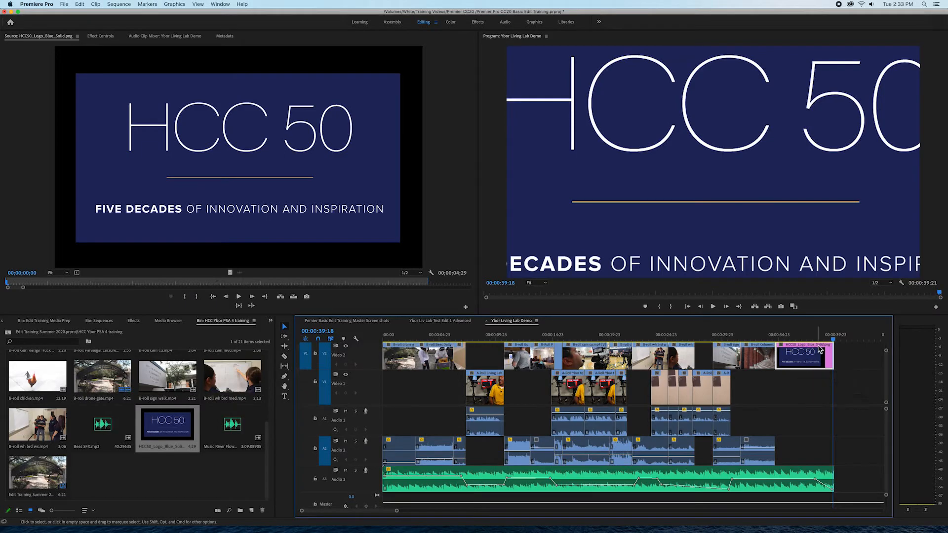
Reduce the HCC50 logo clip's Scale to 71 so the whole logo text fits the frame.
drag(833, 336, 802, 341)
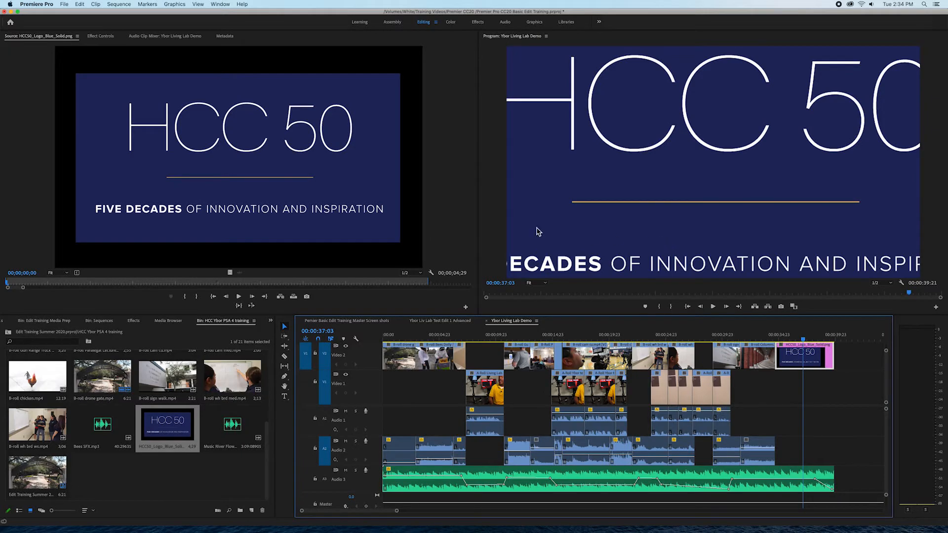
double_click(802, 355)
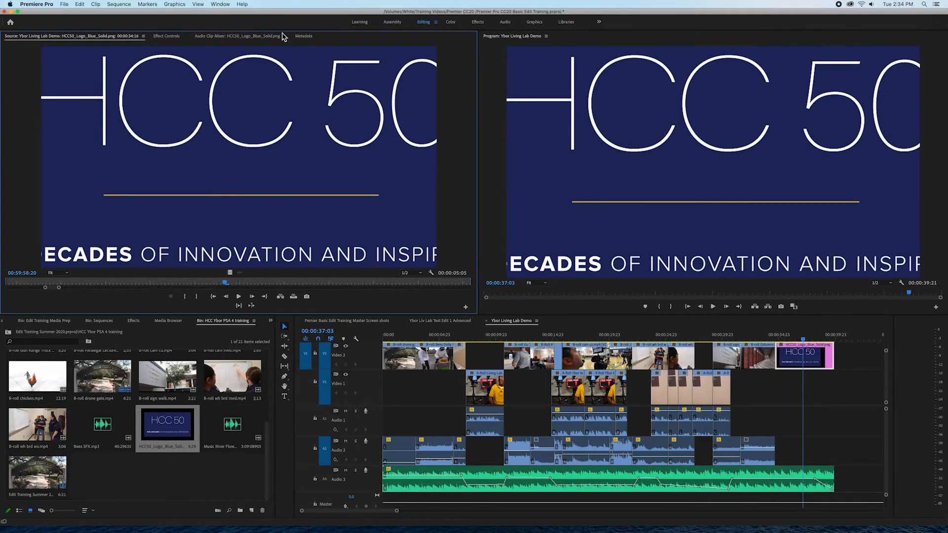
click(167, 36)
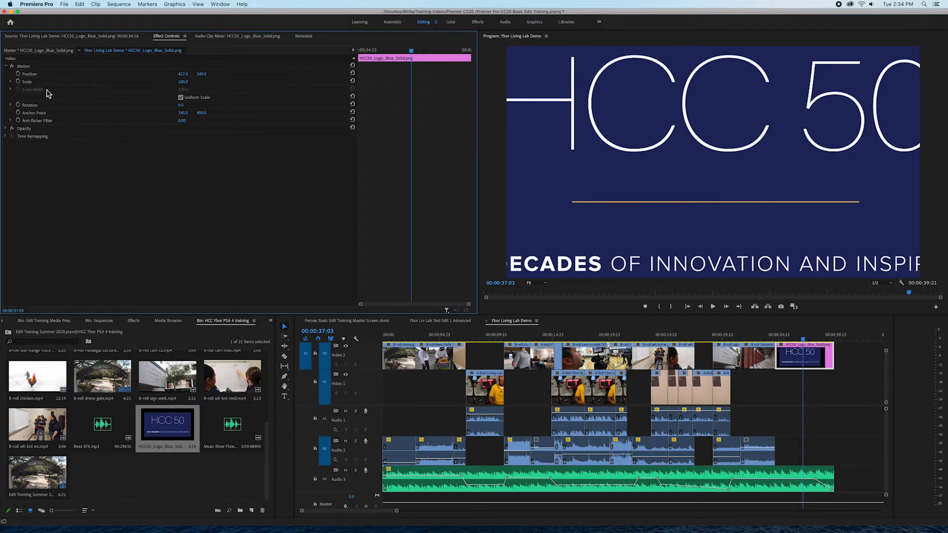
click(11, 83)
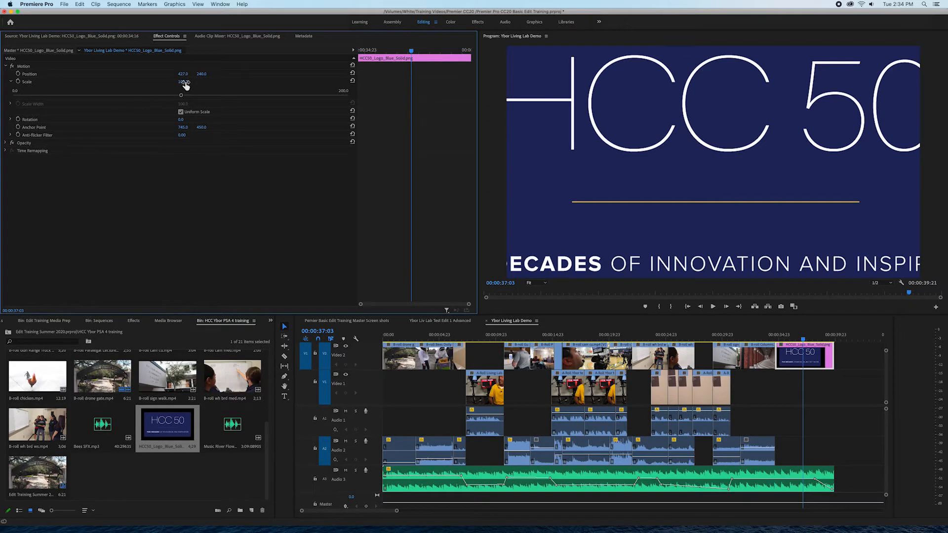
drag(183, 81, 168, 81)
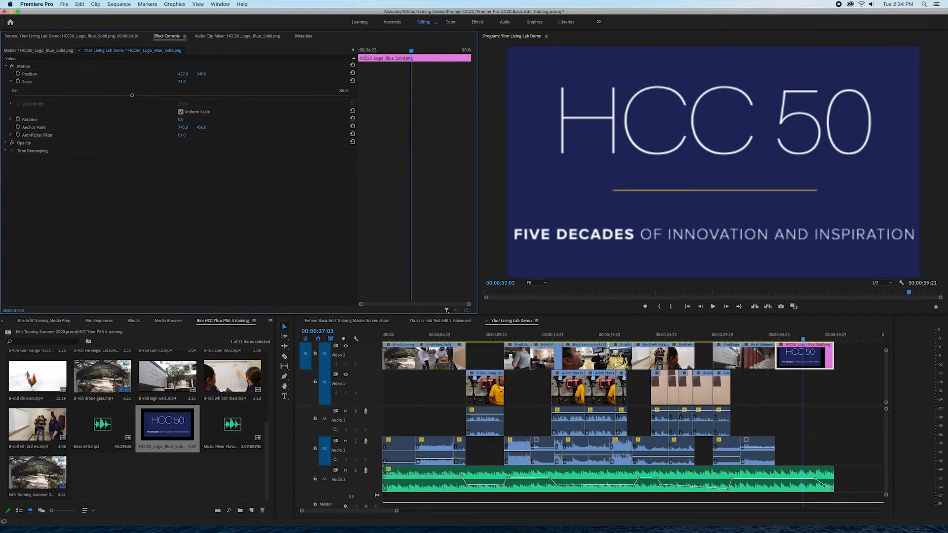
drag(167, 82, 168, 82)
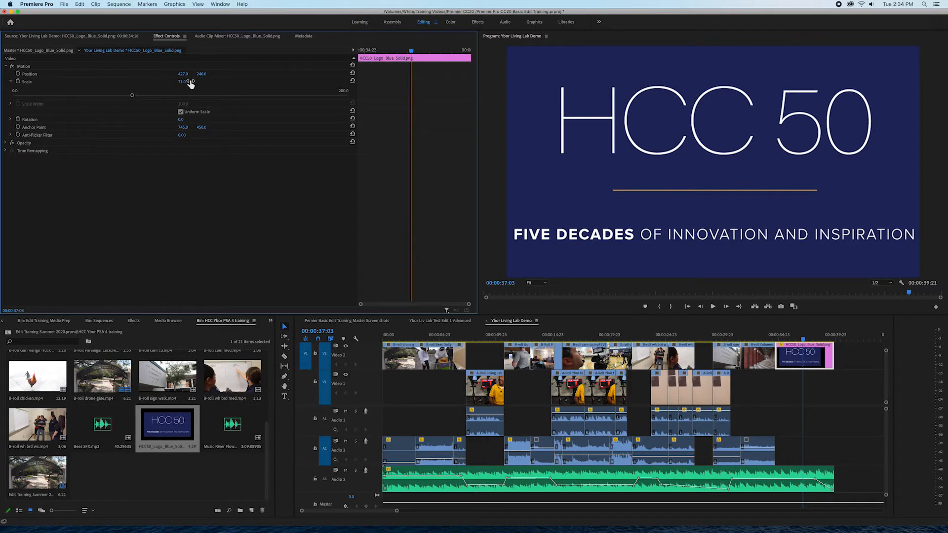
Set the Scale of the B-roll Columns clip on Video 2 to 110 to fill the frame.
click(776, 342)
click(761, 350)
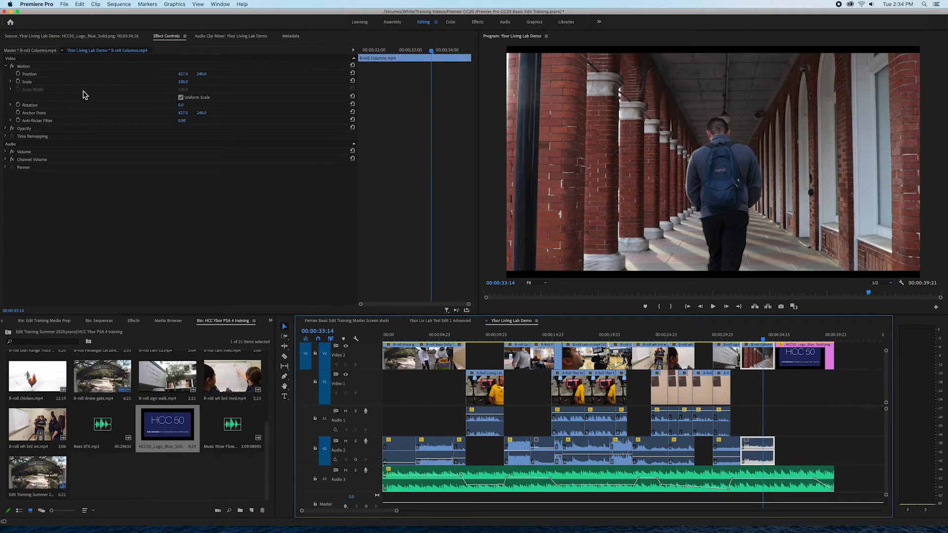
drag(183, 85, 189, 84)
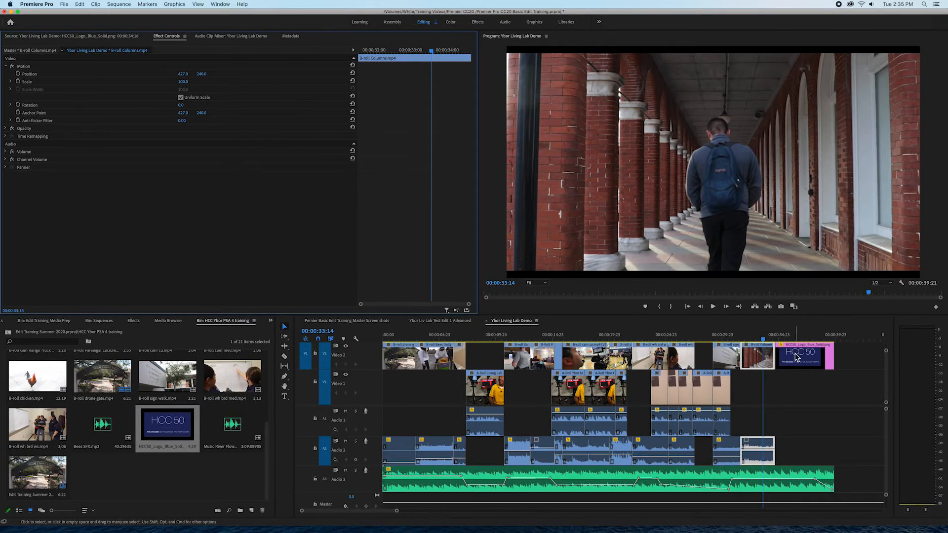
mouse_move(764, 341)
mouse_down()
mouse_move(803, 339)
mouse_move(726, 349)
mouse_move(754, 356)
mouse_up()
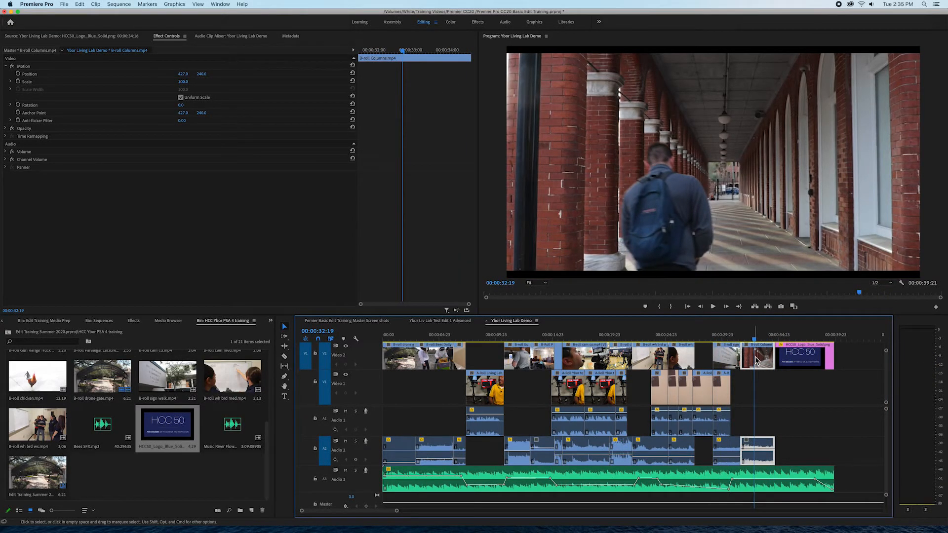
double_click(756, 359)
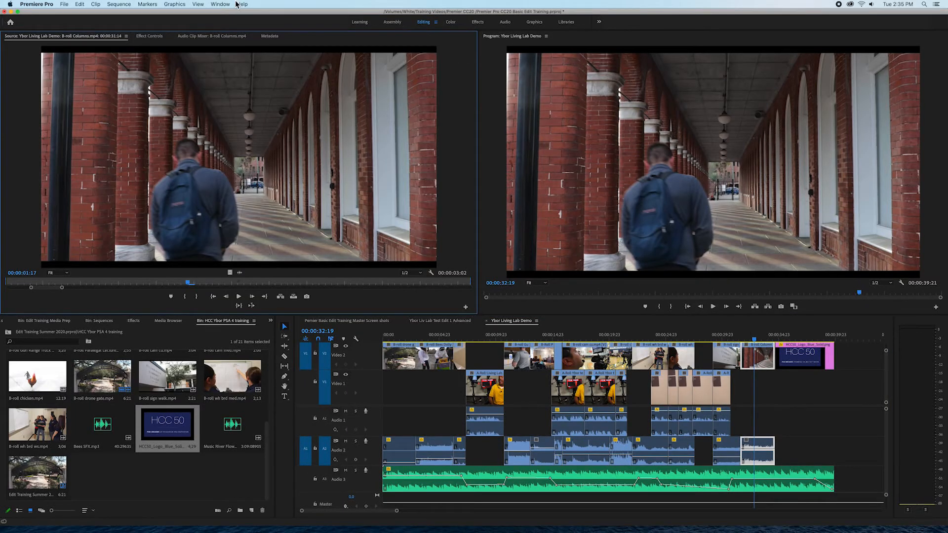
click(154, 38)
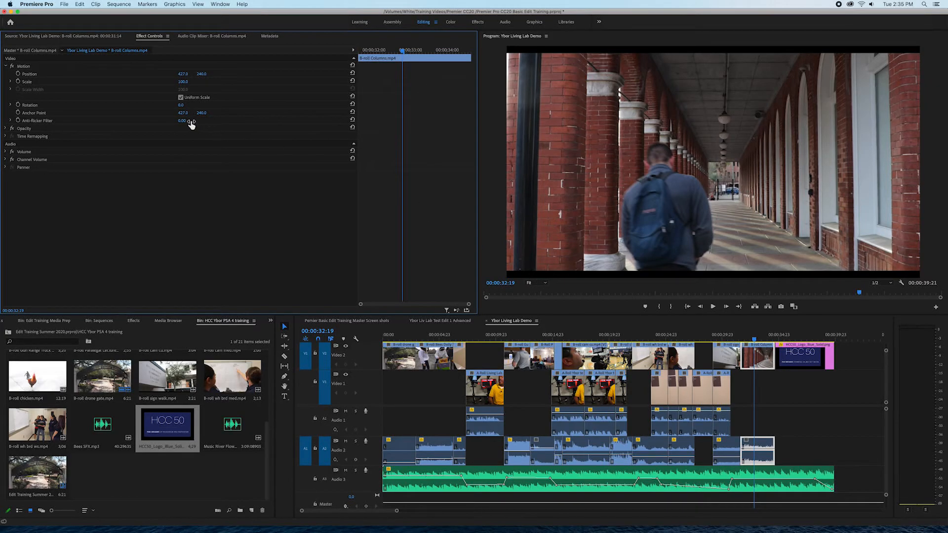
click(184, 82)
key(Return)
drag(183, 82, 189, 82)
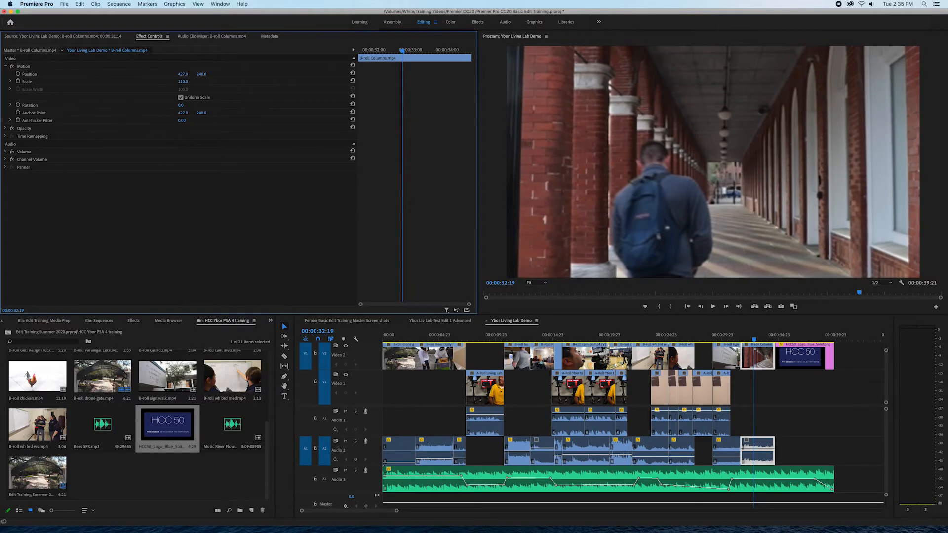
drag(189, 82, 190, 83)
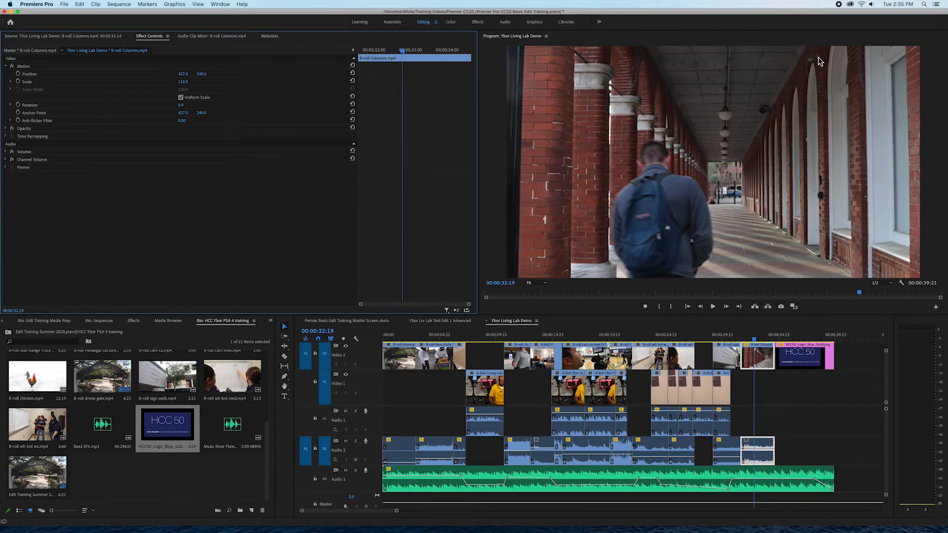
Examine the scaled Columns frame in the Program monitor at 25%, 50% and 75% magnification.
click(792, 51)
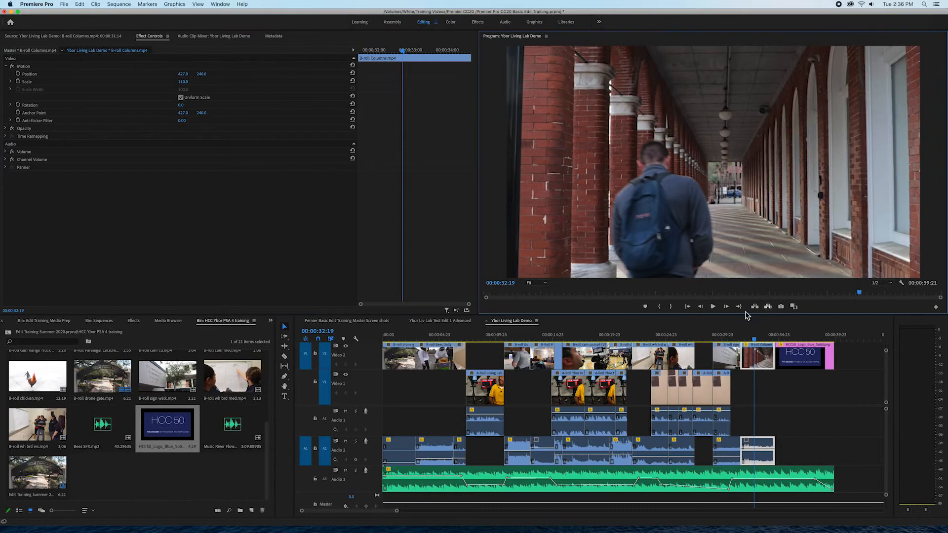
click(546, 286)
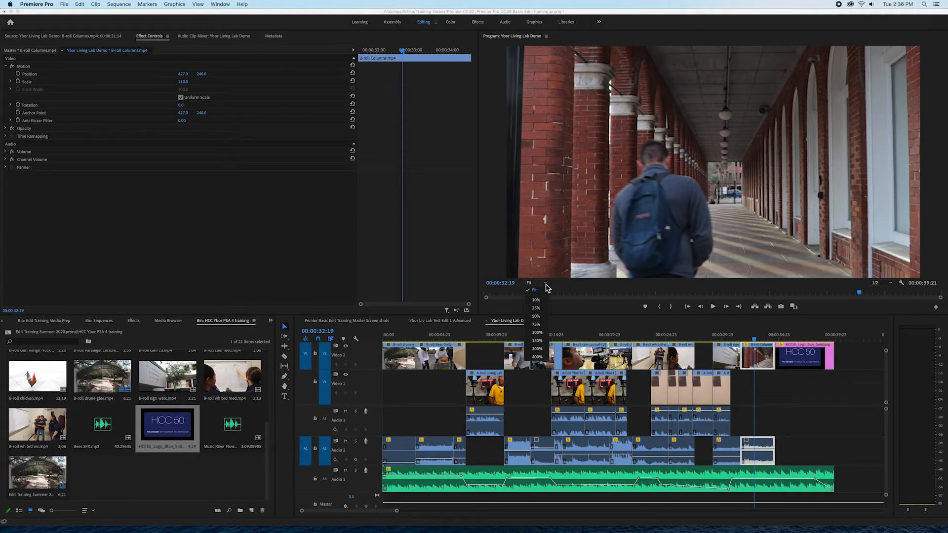
click(538, 309)
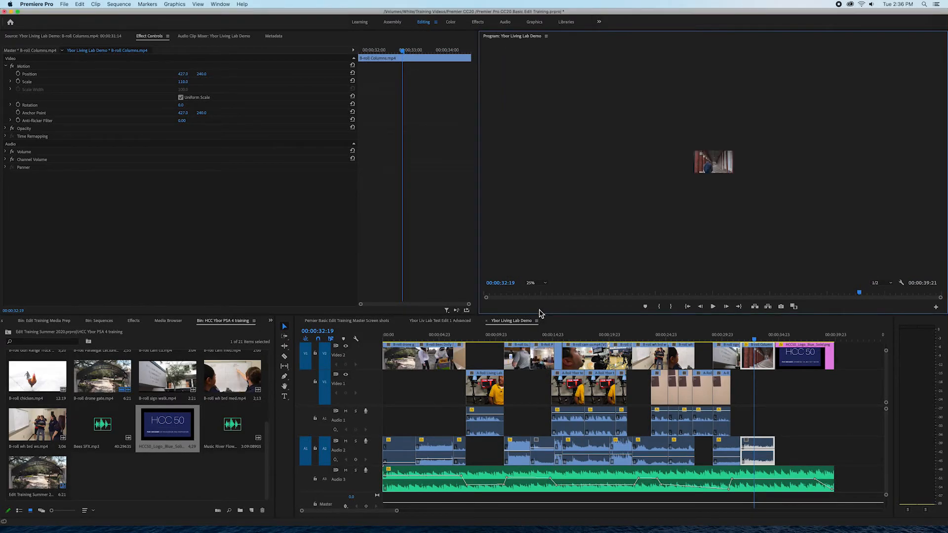
click(545, 284)
click(537, 316)
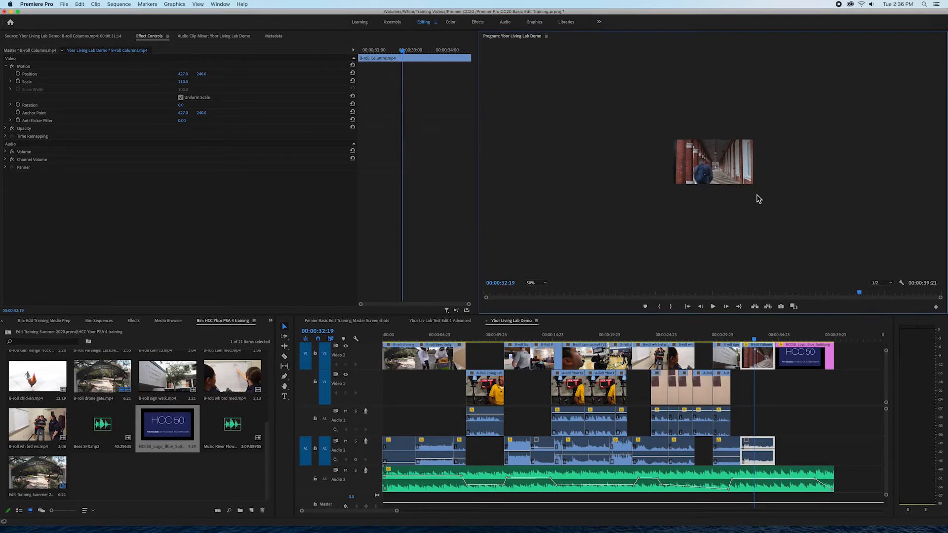
click(545, 285)
click(538, 330)
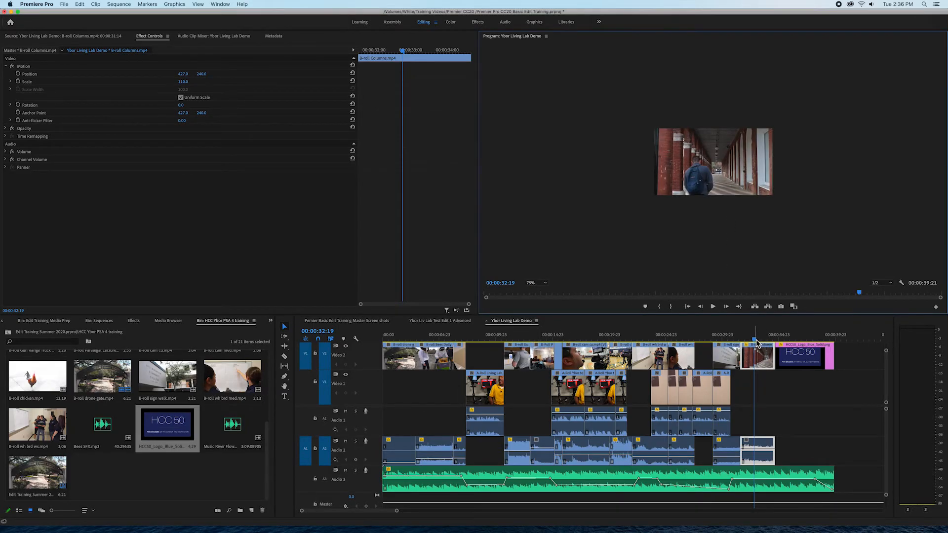
Set the Scale of the B-roll sign walk clip on Video 2 to 109 to fill the frame.
click(724, 340)
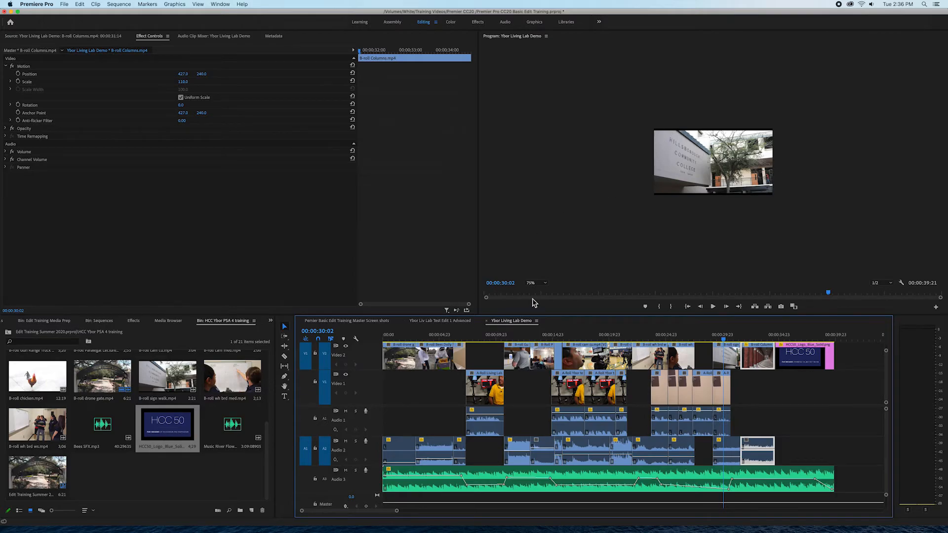
click(731, 355)
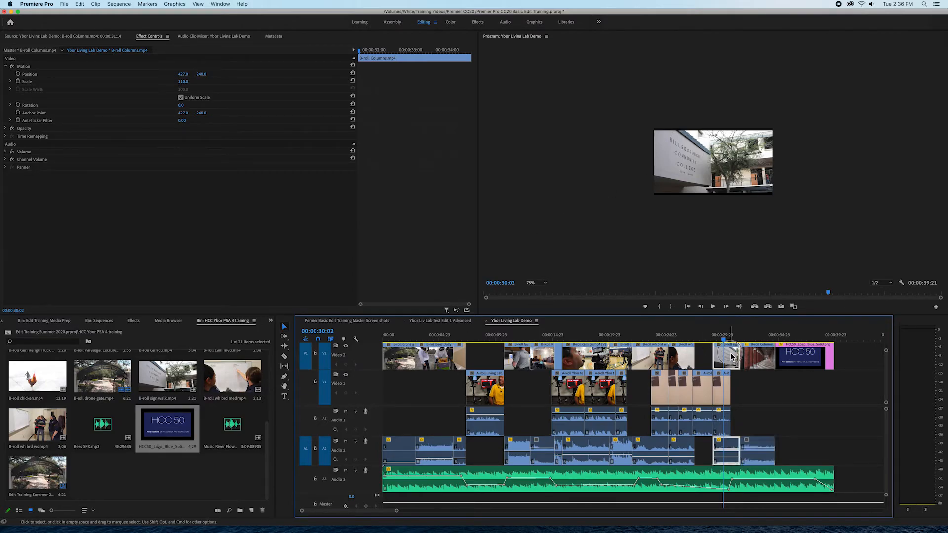
double_click(731, 355)
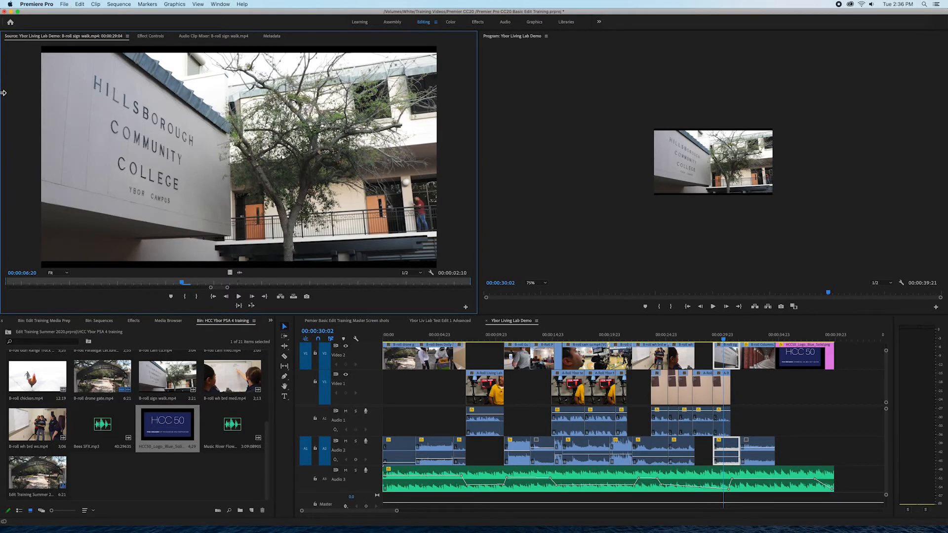
click(148, 36)
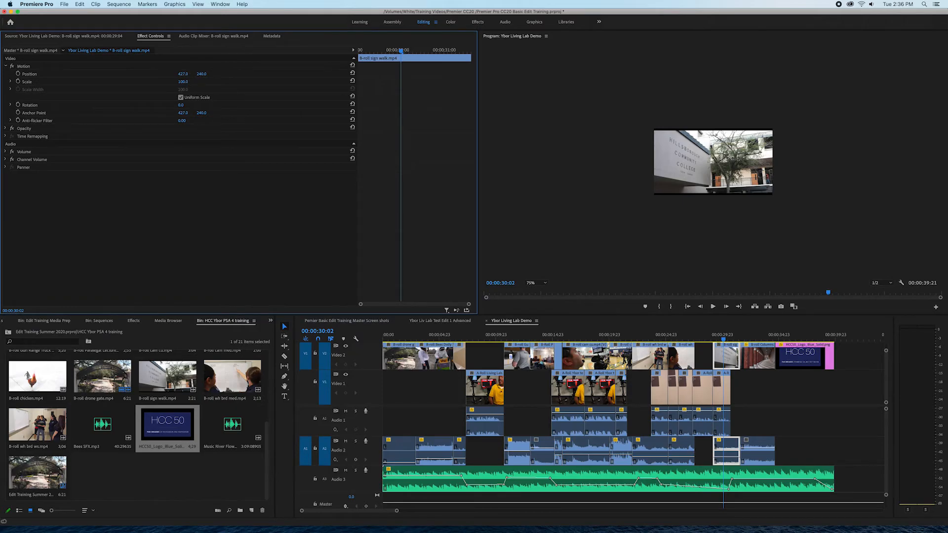
mouse_move(183, 82)
mouse_down()
mouse_move(169, 81)
mouse_move(182, 82)
mouse_up()
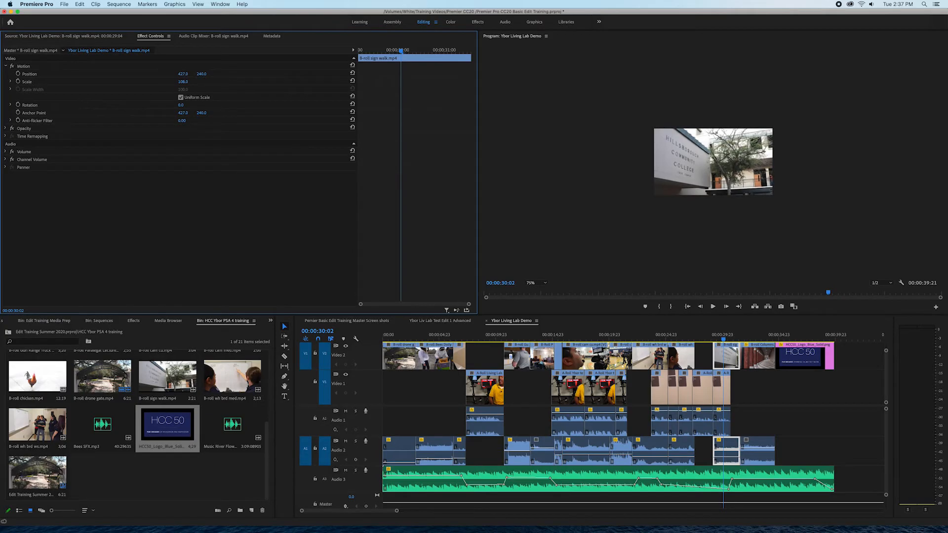
drag(182, 81, 186, 81)
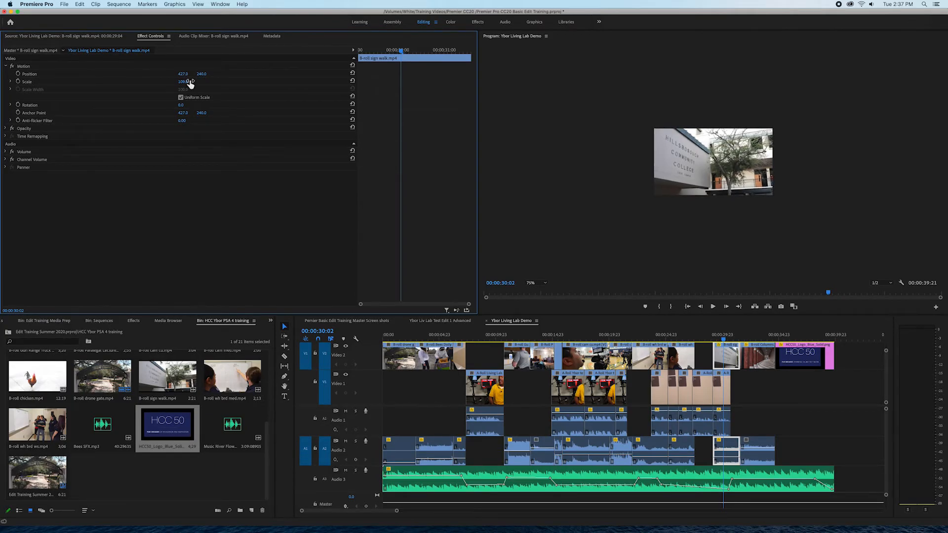
Scrub the sequence back to its start to check the framing, and set the Program monitor magnification to Fit.
click(707, 342)
drag(707, 341, 545, 362)
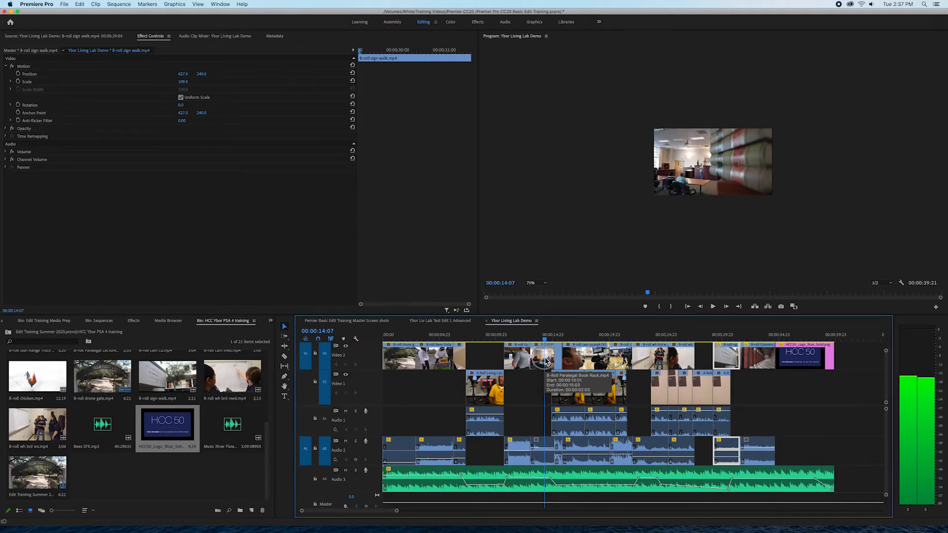
click(485, 363)
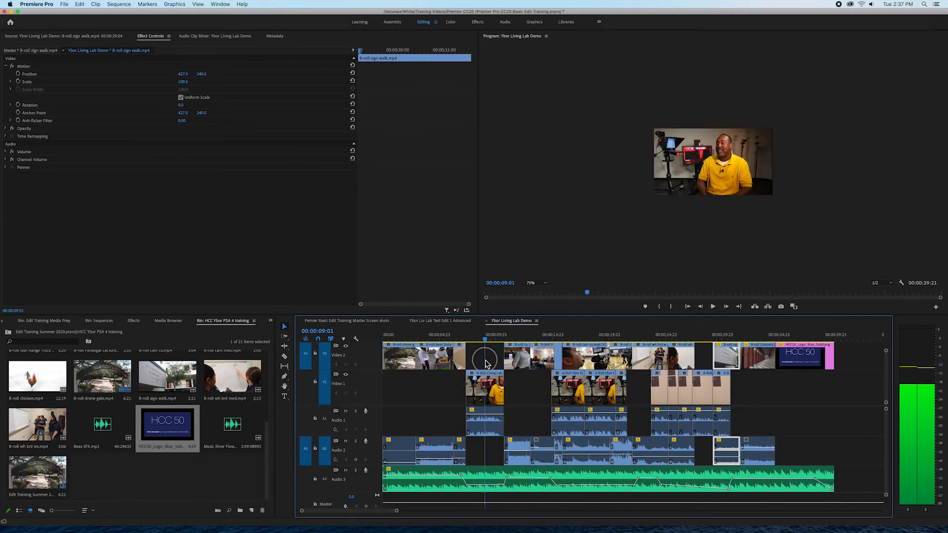
drag(485, 363, 381, 355)
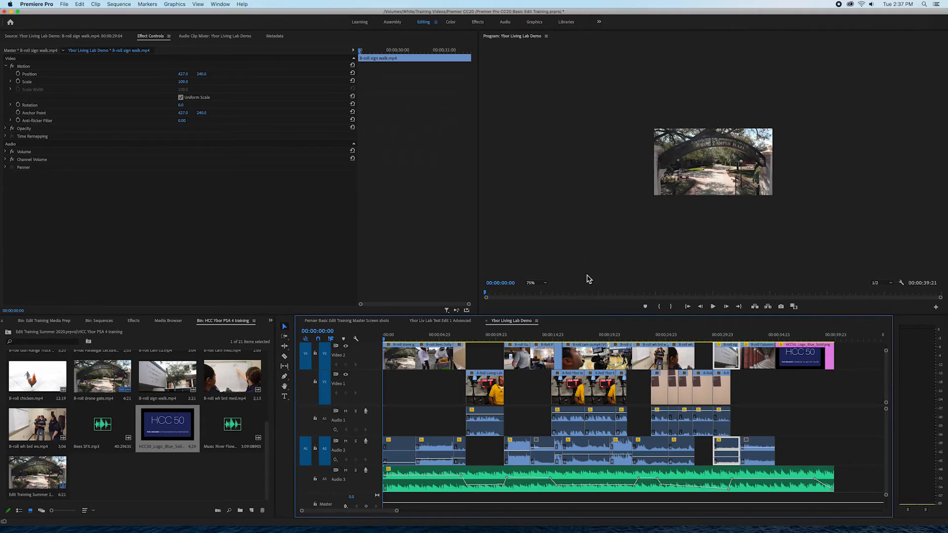
click(546, 285)
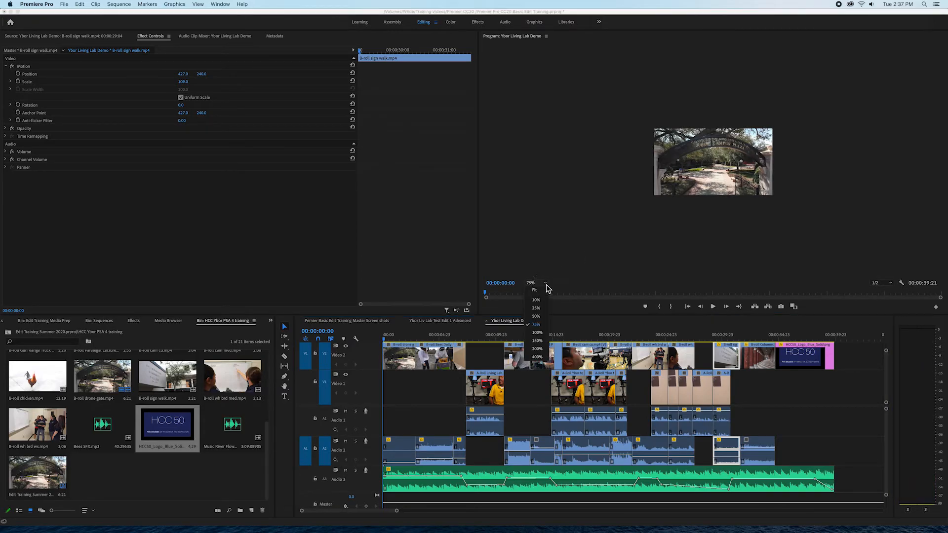
click(543, 294)
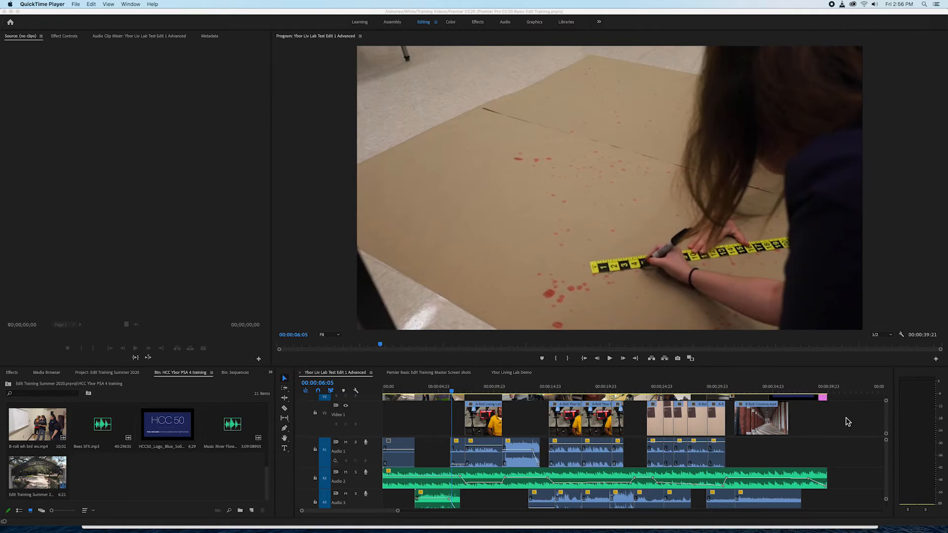
Bring Video 2 into view in the Ybor Liv Lab Test Edit 1 Advanced timeline and play the opening through the bees shots.
click(887, 437)
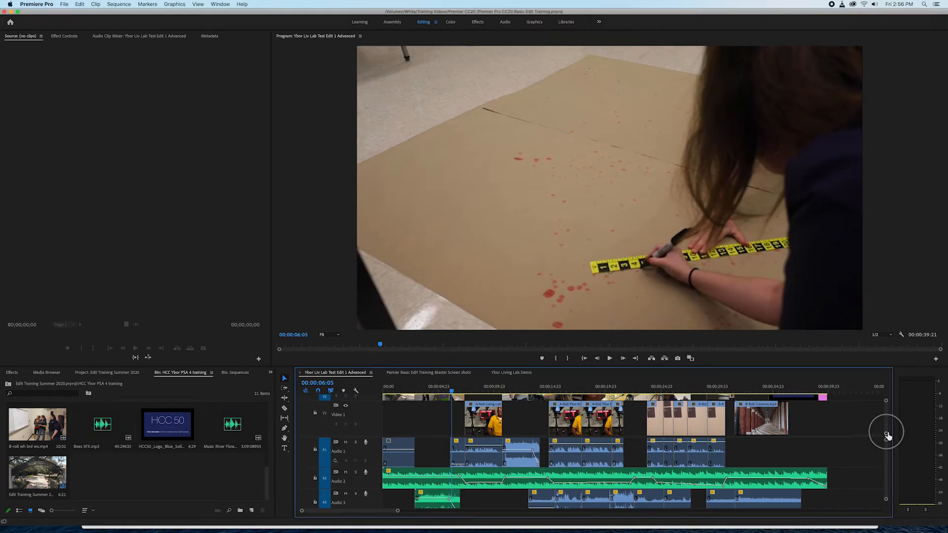
drag(887, 437, 886, 438)
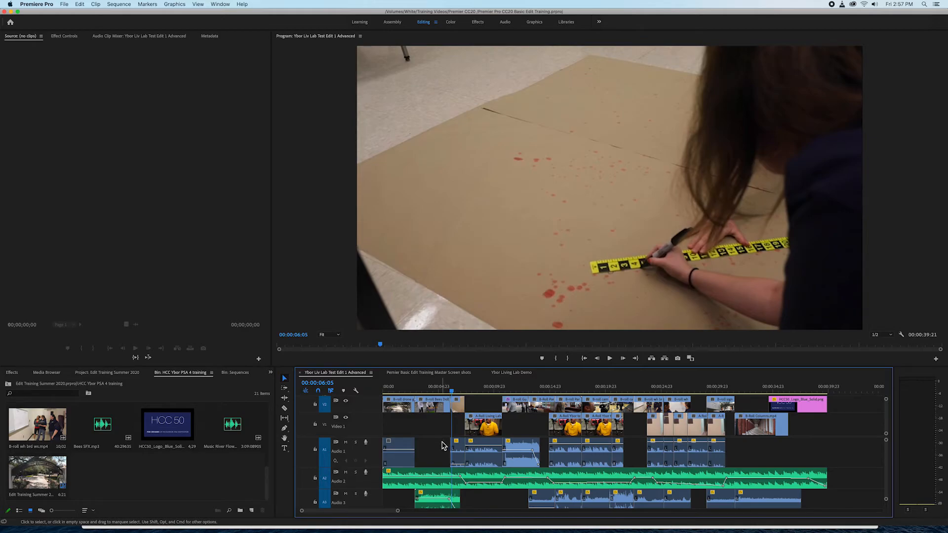
drag(453, 395, 400, 399)
key(space)
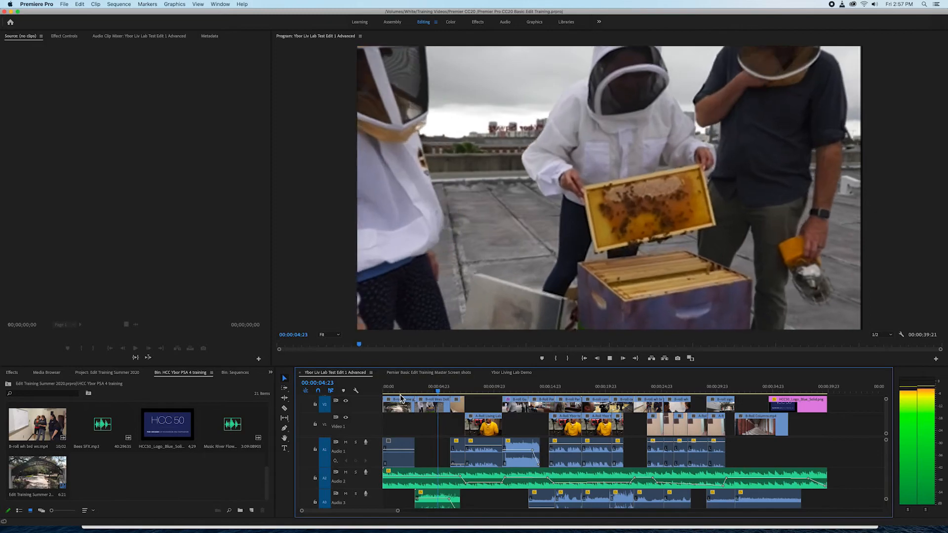
key(space)
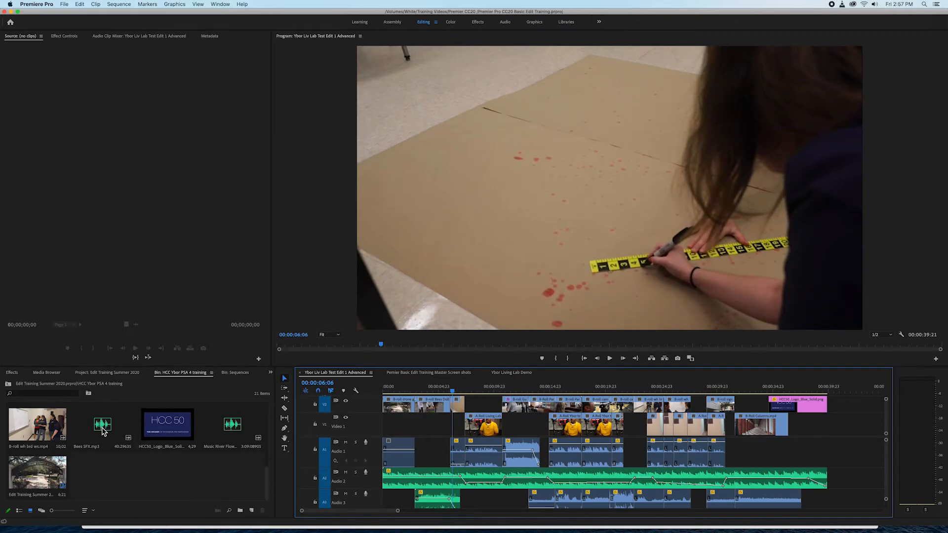
Locate the bee sound effect under the bees shot and listen to Bees SFX.mp3 in the Source monitor.
click(434, 496)
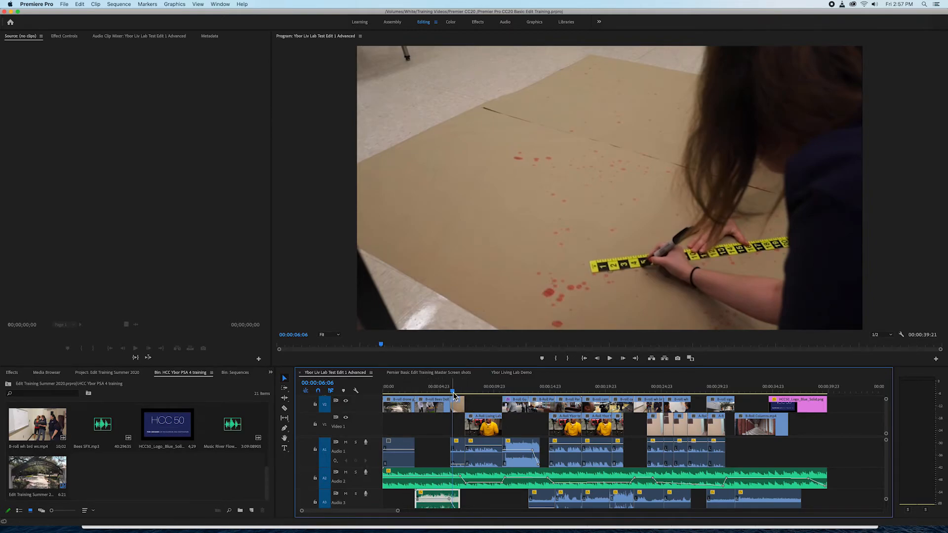
click(424, 406)
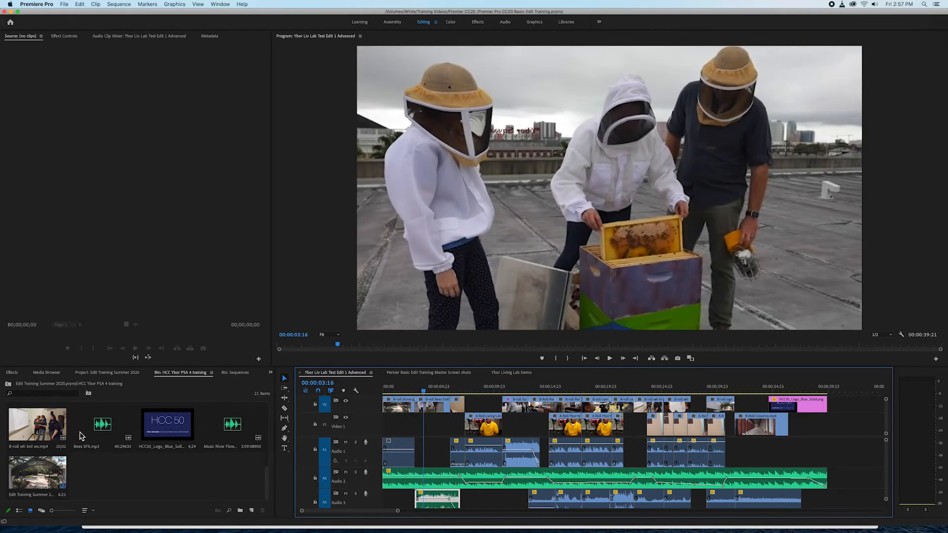
double_click(102, 434)
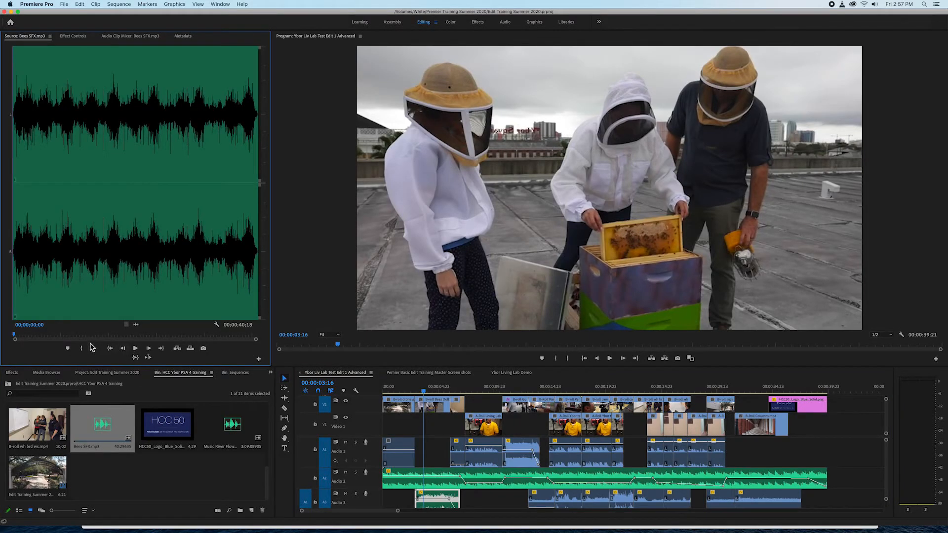
click(135, 347)
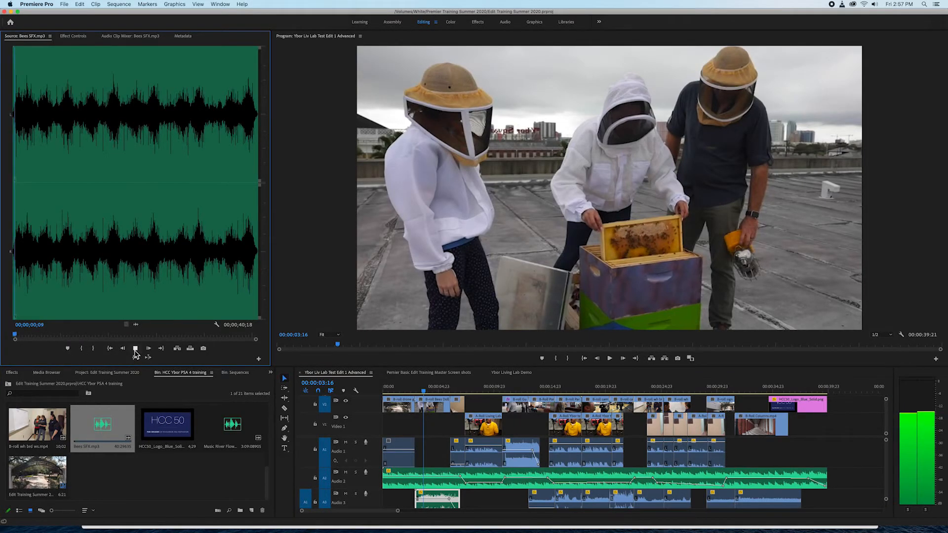
scroll(429, 437, up, 1)
scroll(429, 438, down, 1)
Review the sequence and its audio tracks from 00:00:02:08 to the end, and return the playhead to the bees shot at 00:00:03:12.
click(422, 393)
drag(422, 394, 409, 391)
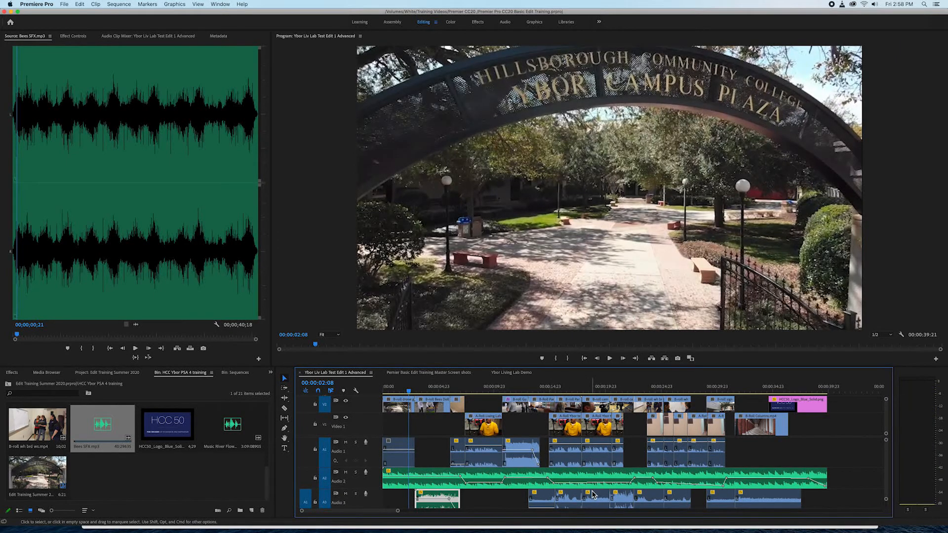
scroll(595, 492, down, 2)
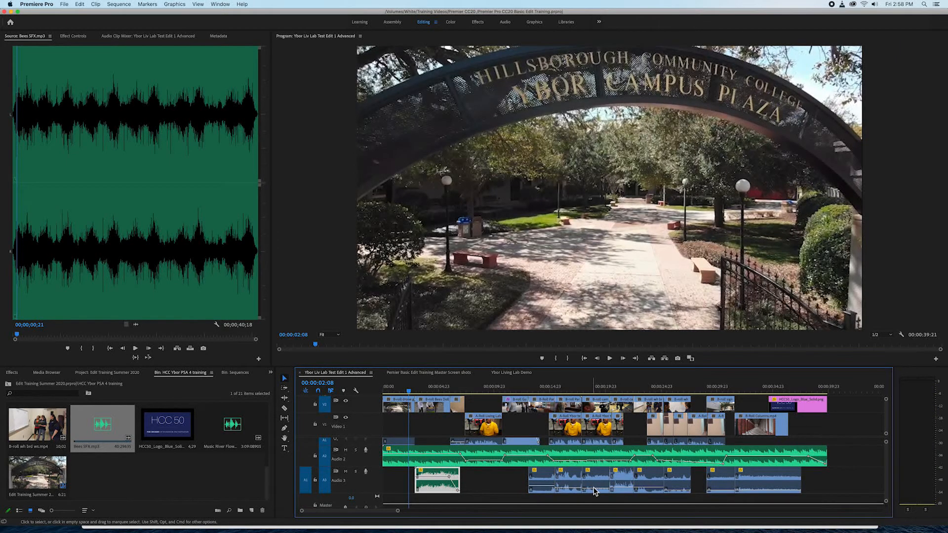
scroll(594, 492, up, 1)
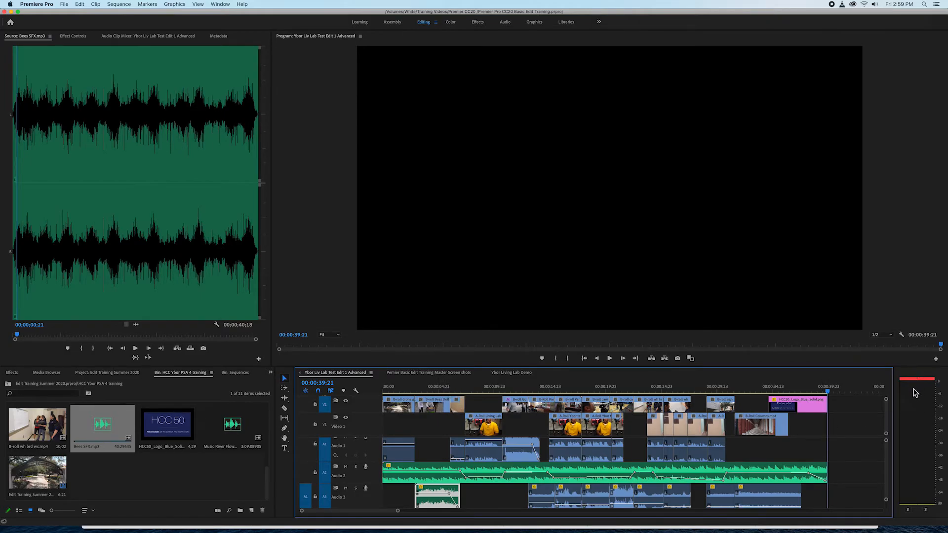
drag(407, 395, 422, 392)
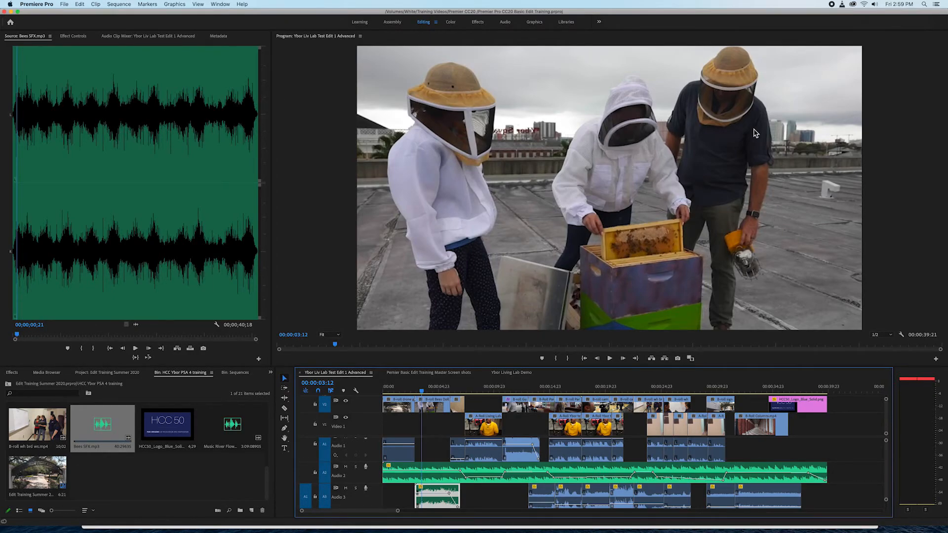
click(241, 5)
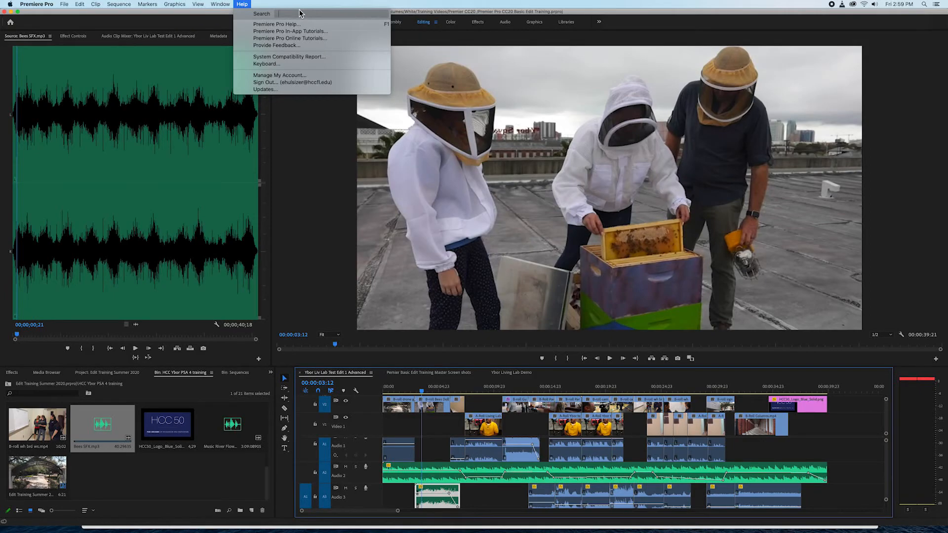
click(326, 8)
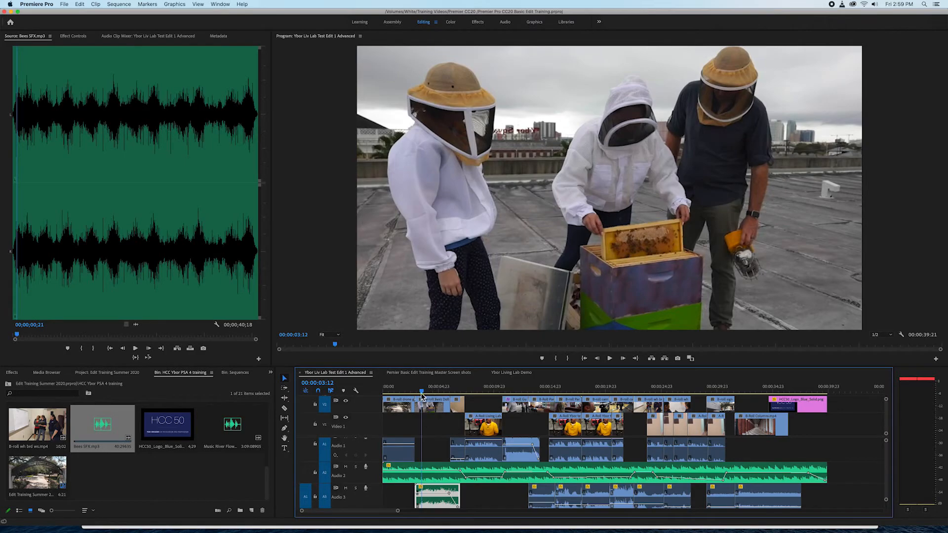
mouse_move(420, 393)
mouse_down()
mouse_move(408, 395)
mouse_move(426, 396)
mouse_up()
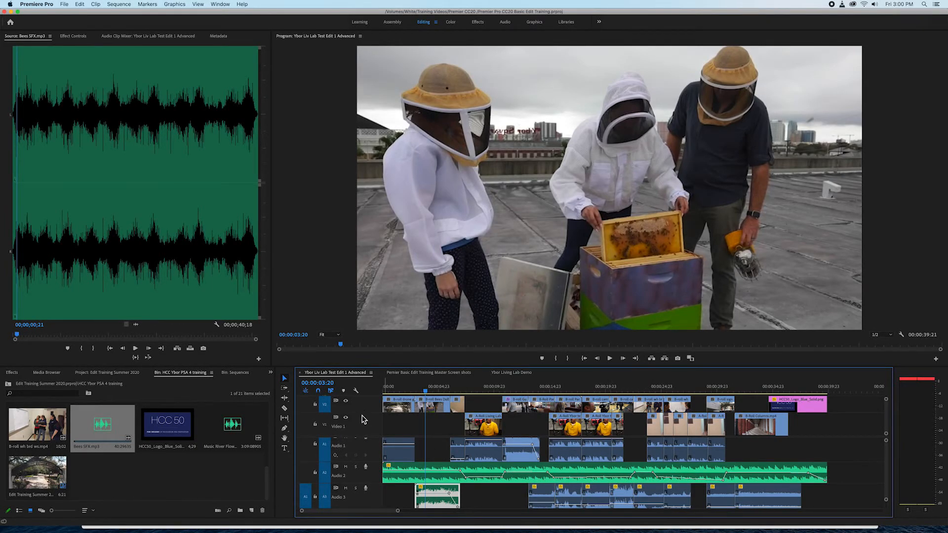
scroll(228, 464, up, 5)
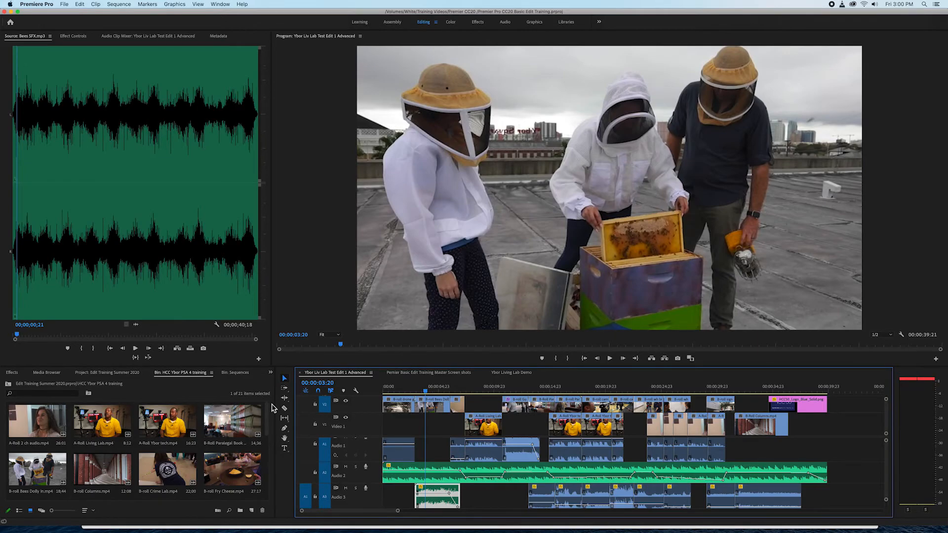
click(305, 320)
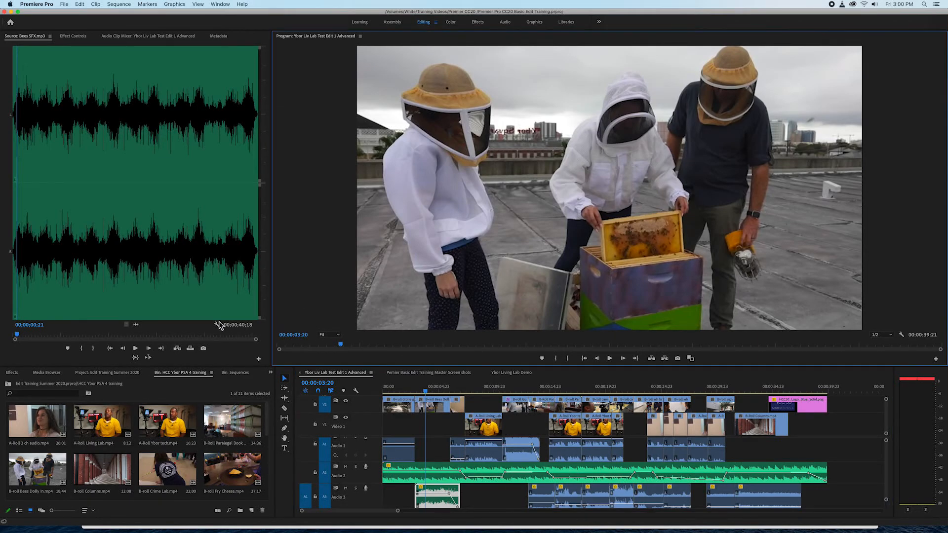
click(164, 335)
click(174, 410)
click(375, 383)
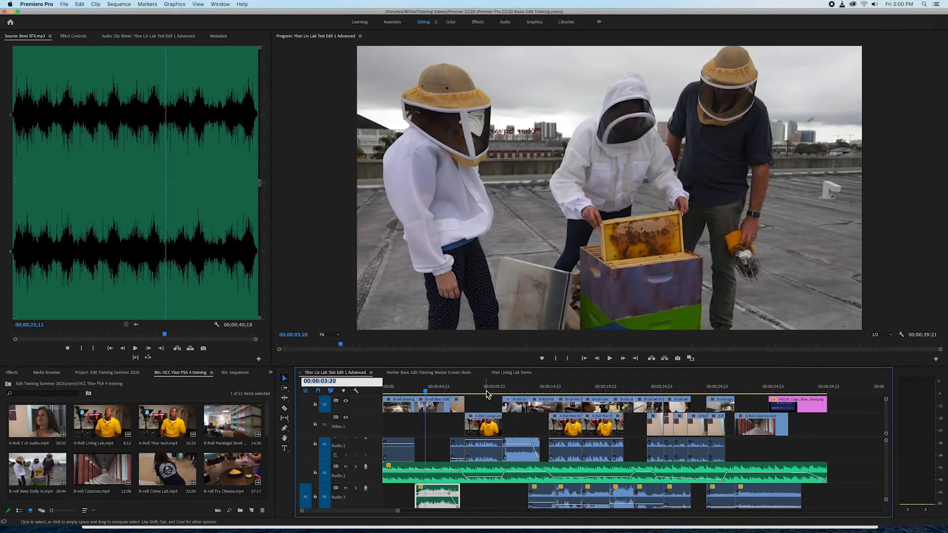
Park the playhead on the whiteboard shot at 00:00:24:19 and open the media export settings for the sequence.
click(660, 390)
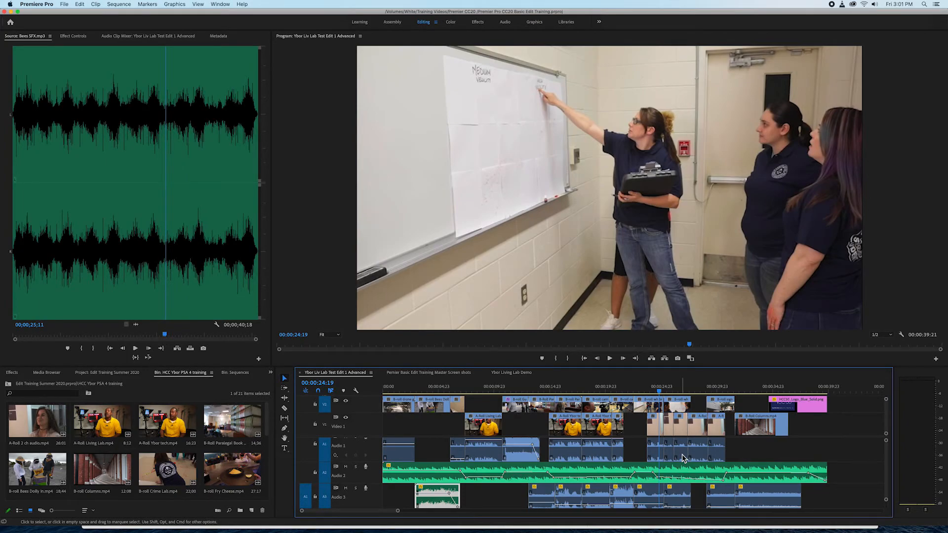
scroll(682, 458, down, 2)
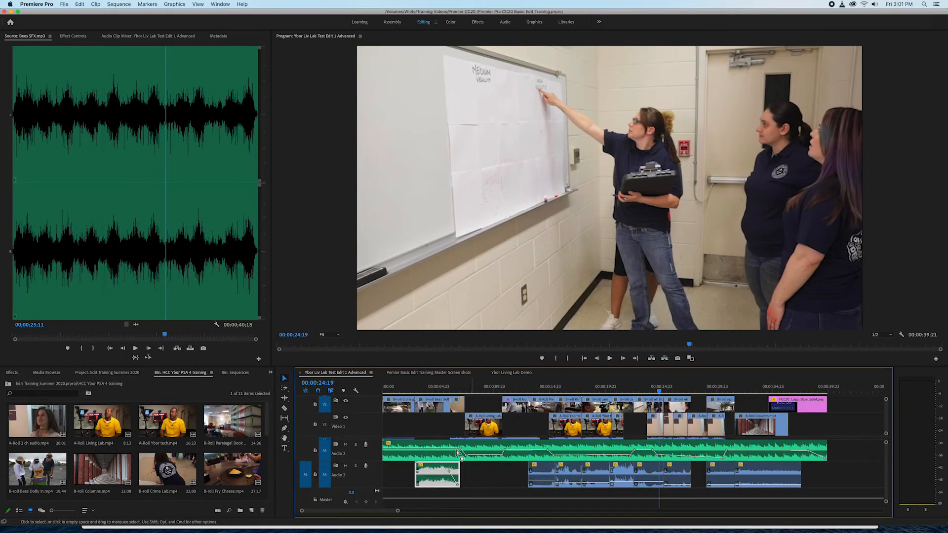
scroll(421, 405, up, 1)
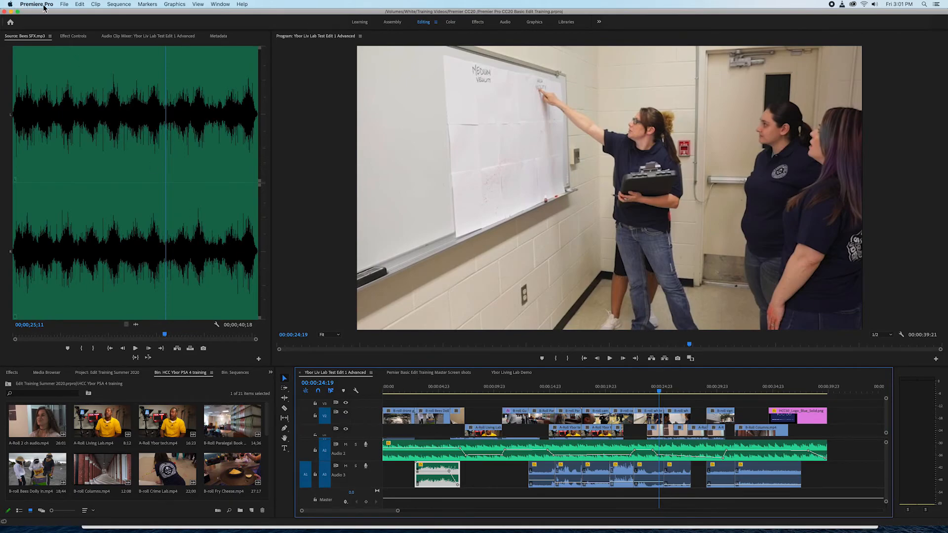
click(63, 5)
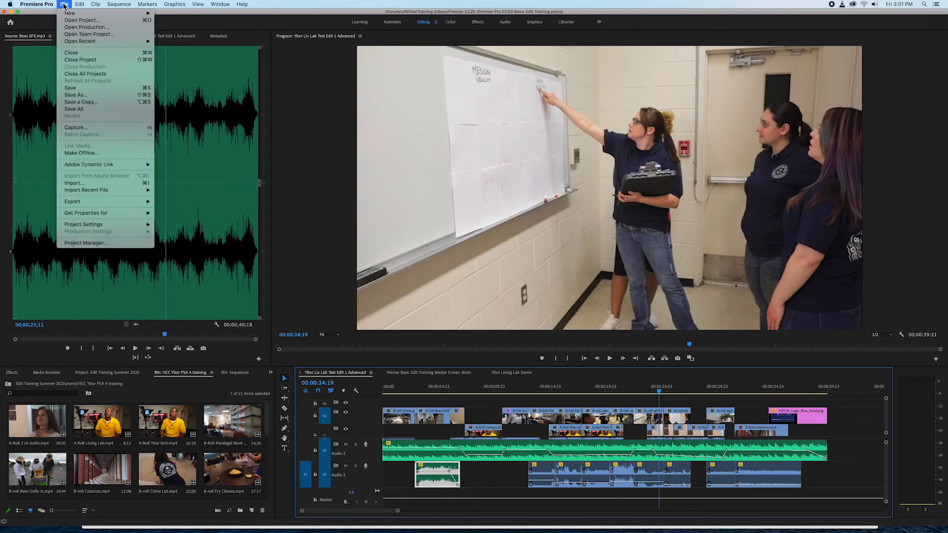
mouse_move(147, 205)
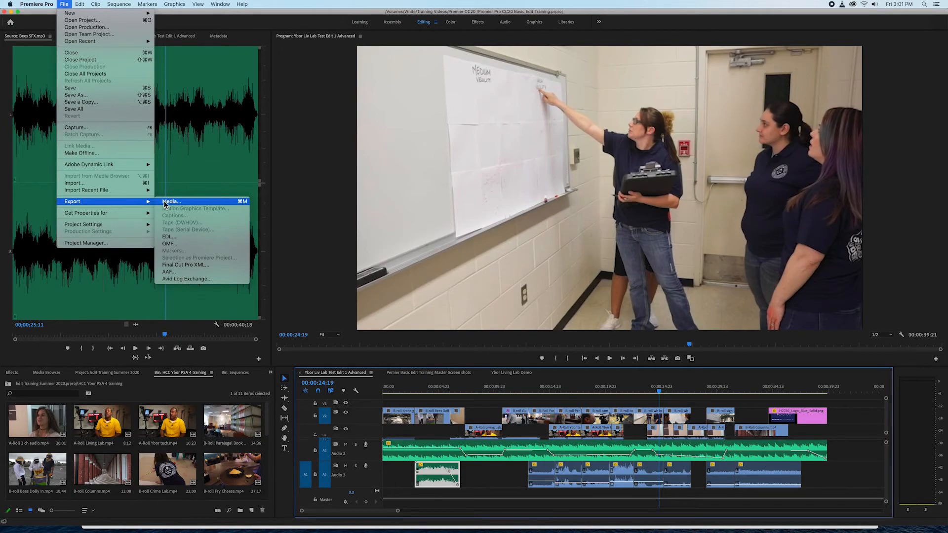
click(240, 203)
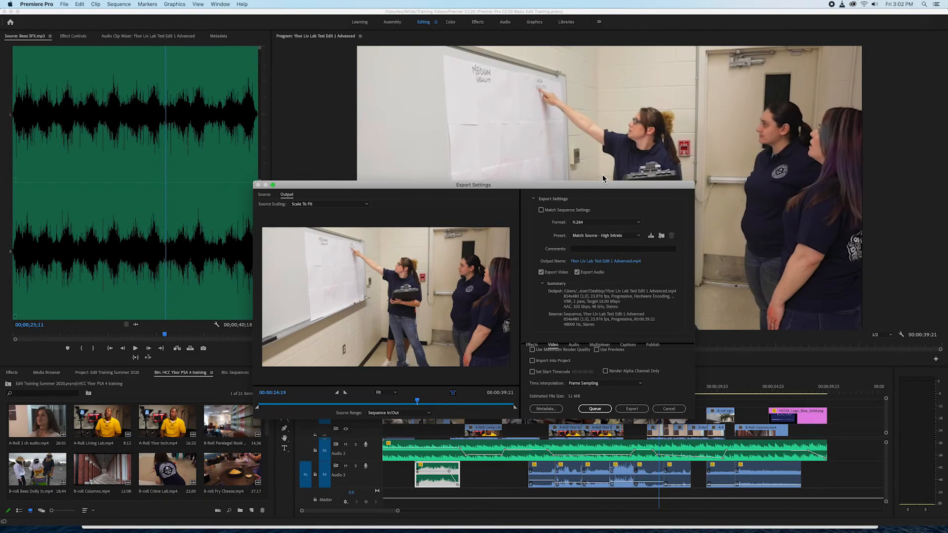
Match the export to the sequence settings and choose the Premier Training Summer 2020 folder on the White drive as the output location.
click(541, 211)
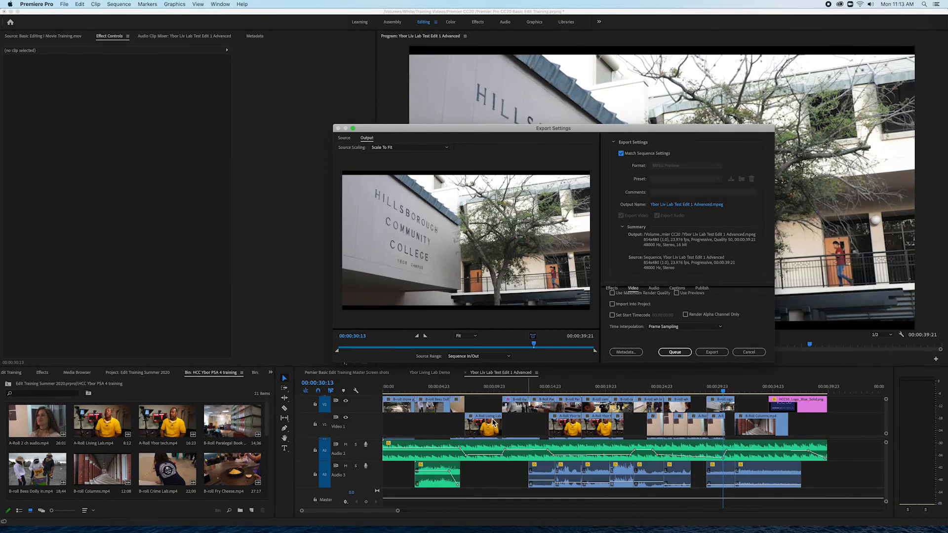
click(672, 208)
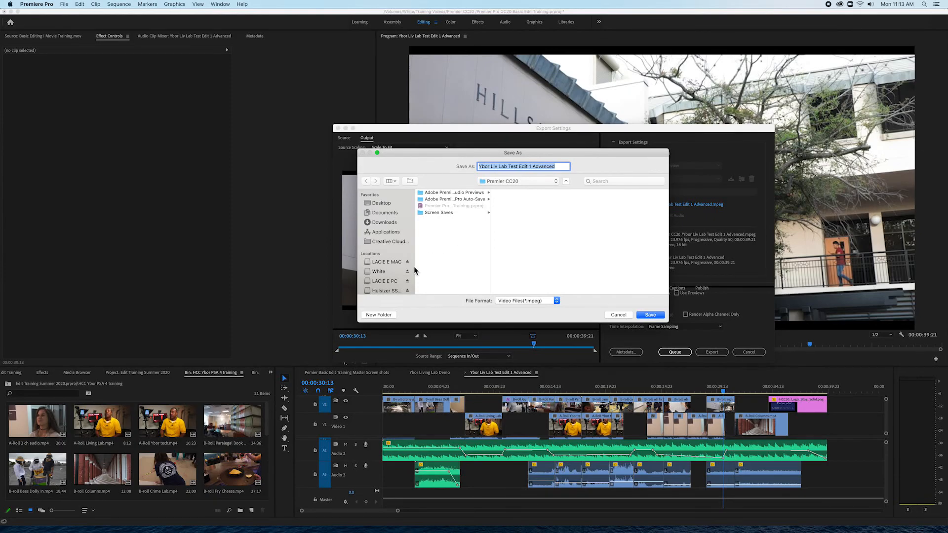
click(378, 272)
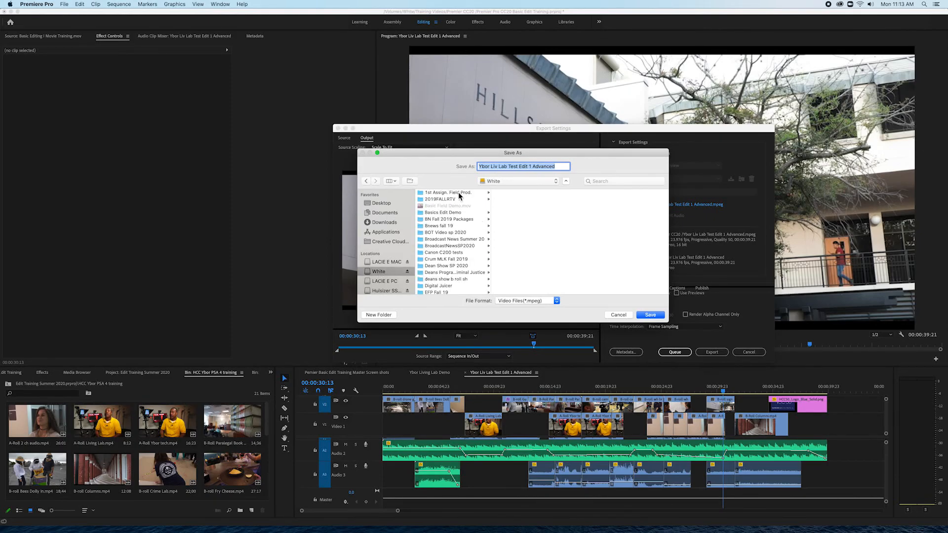
scroll(458, 248, down, 1)
scroll(458, 247, down, 10)
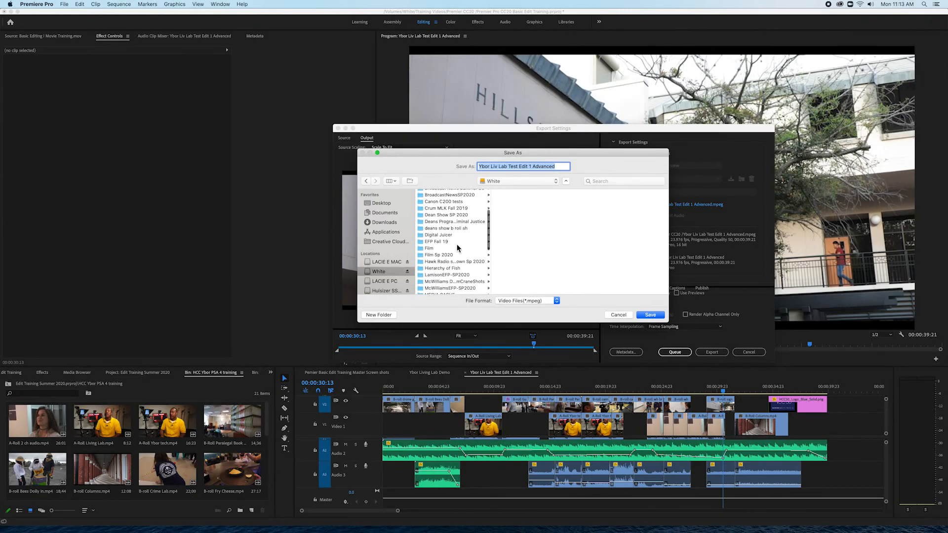
scroll(458, 248, up, 1)
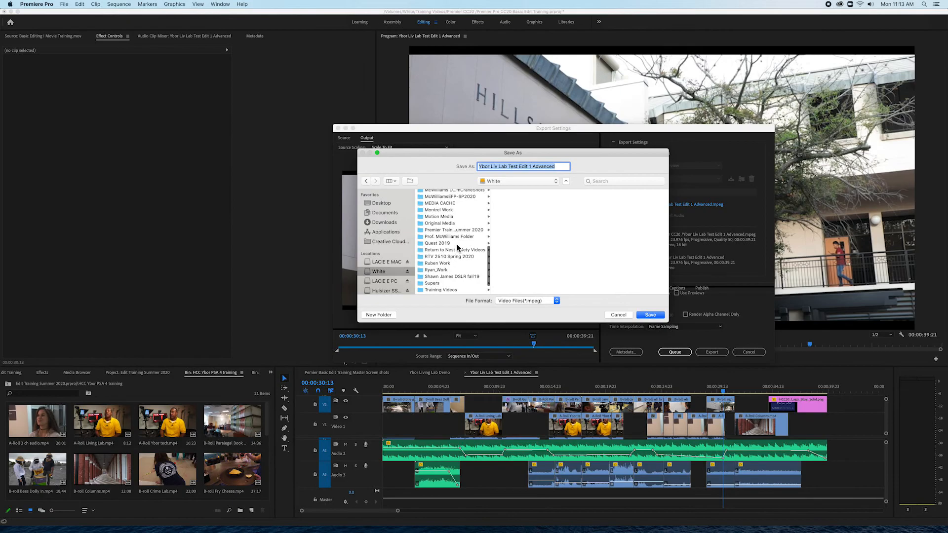
click(455, 230)
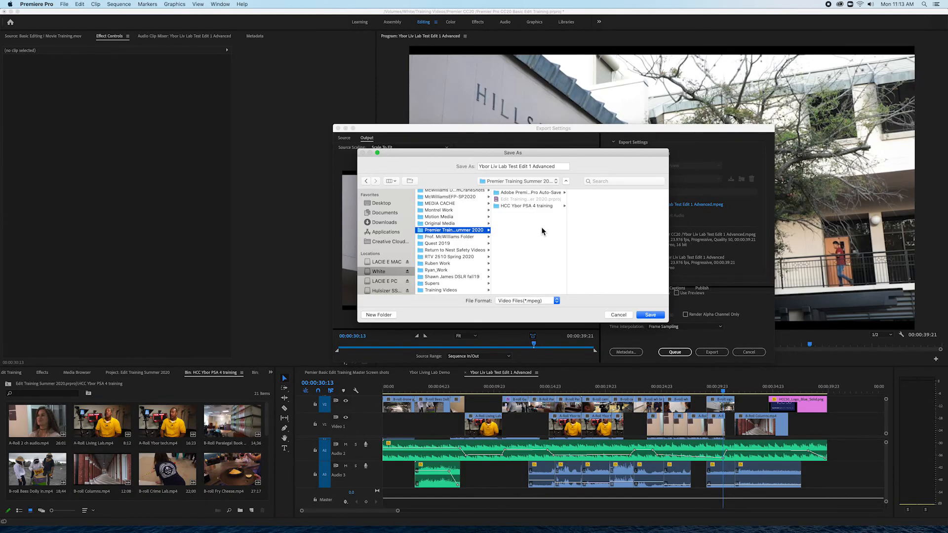
Create a folder named Export inside Premier Training Summer 2020 and save the output file location there.
click(388, 315)
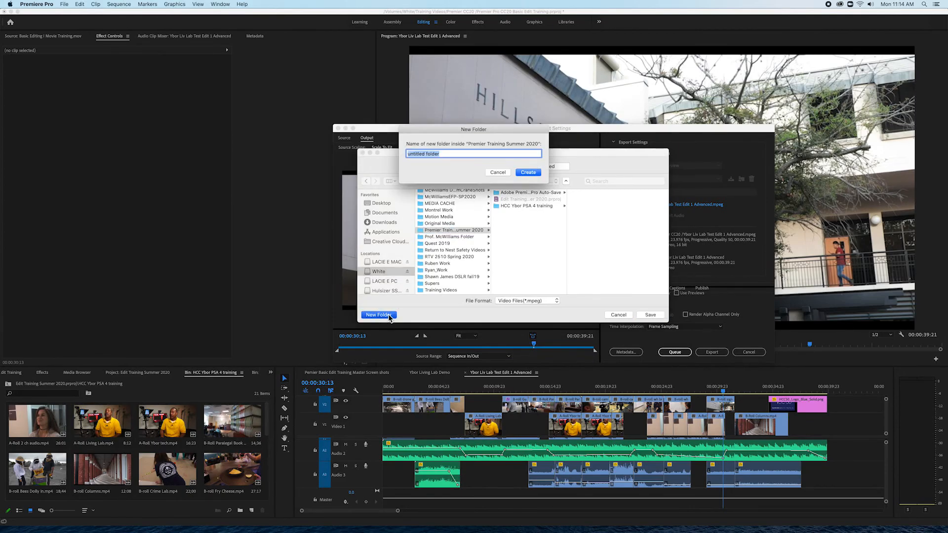
text(Export)
click(528, 172)
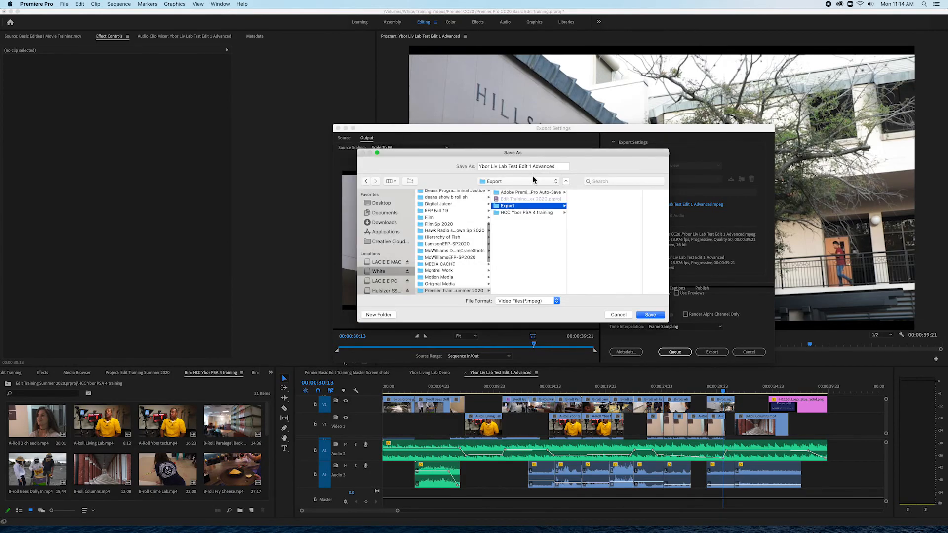
click(651, 316)
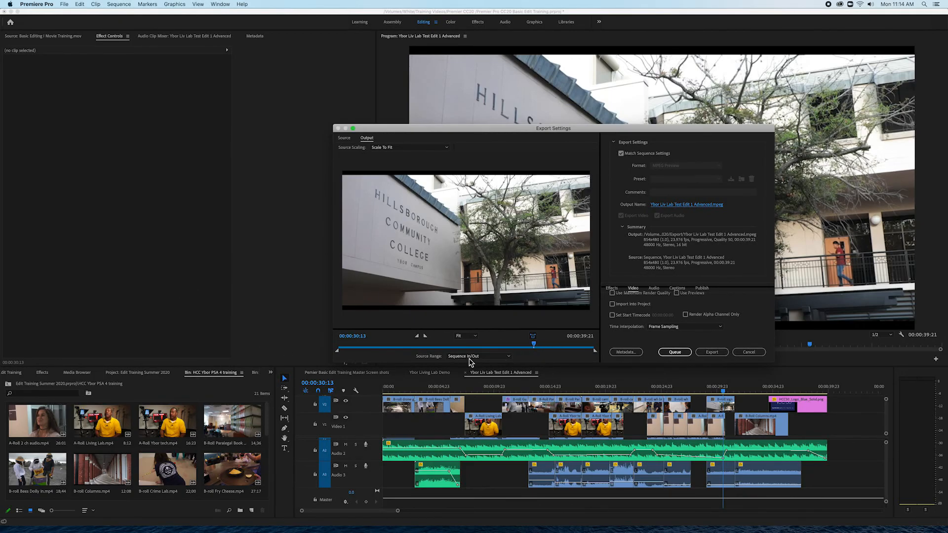
Set the export's source range to Entire Sequence and export the sequence.
click(508, 358)
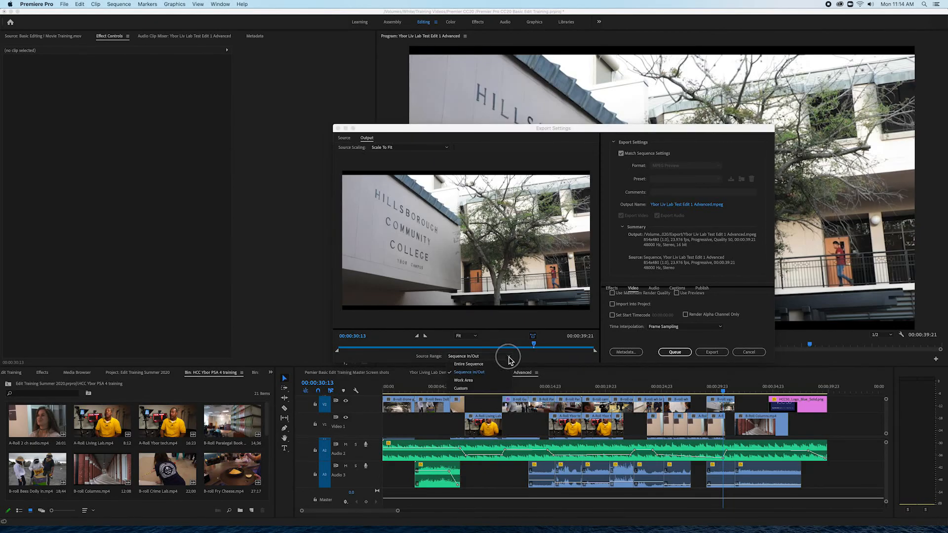
click(477, 364)
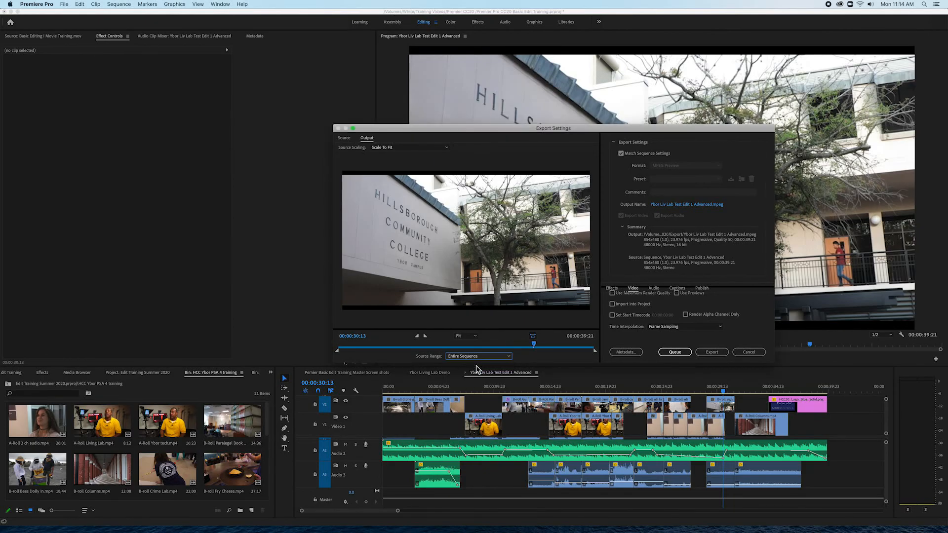
click(509, 356)
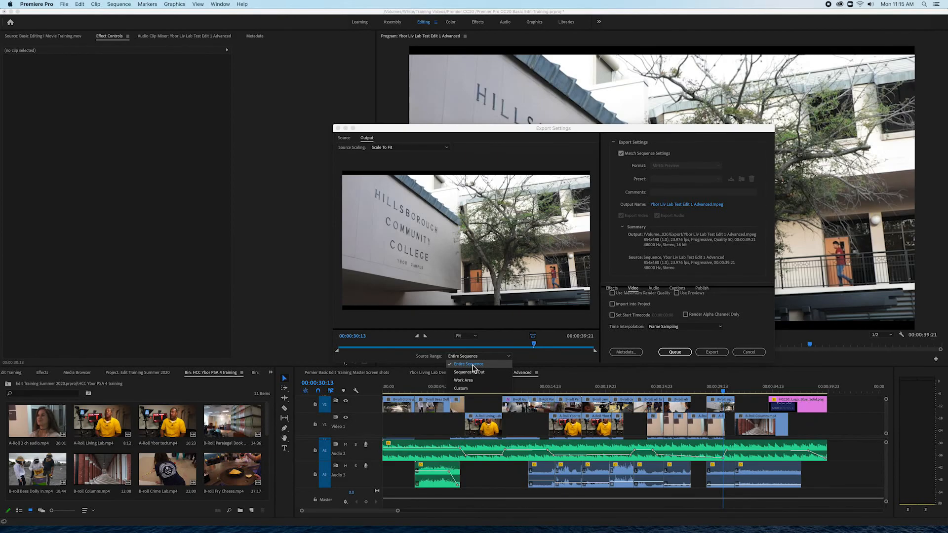
click(539, 365)
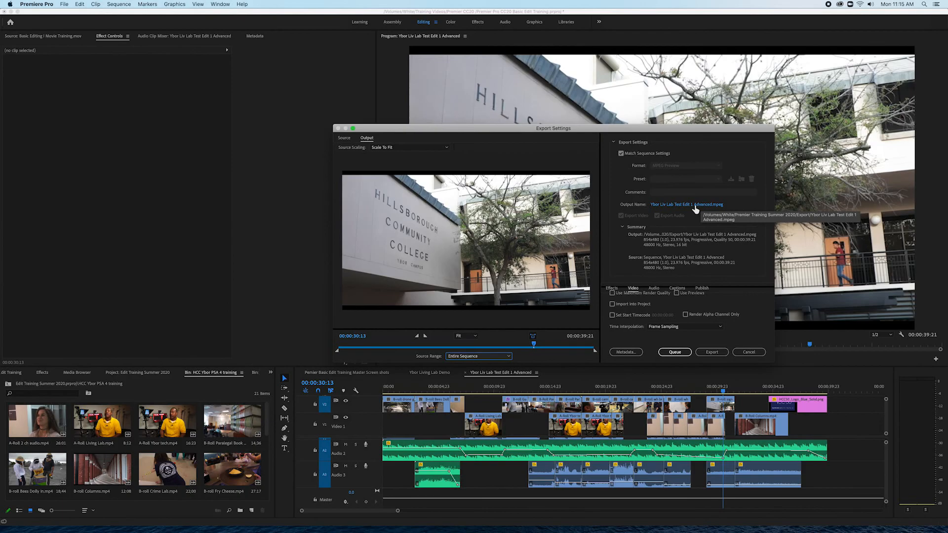
click(709, 353)
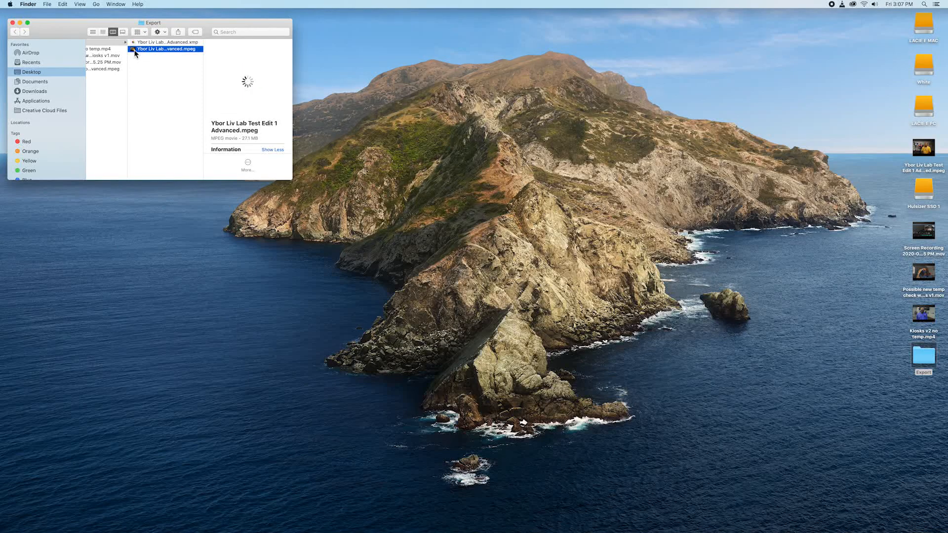
Open the exported Ybor Liv Lab Test Edit 1 Advanced.mpeg in QuickTime Player, play its opening seconds, and close the movie.
double_click(135, 49)
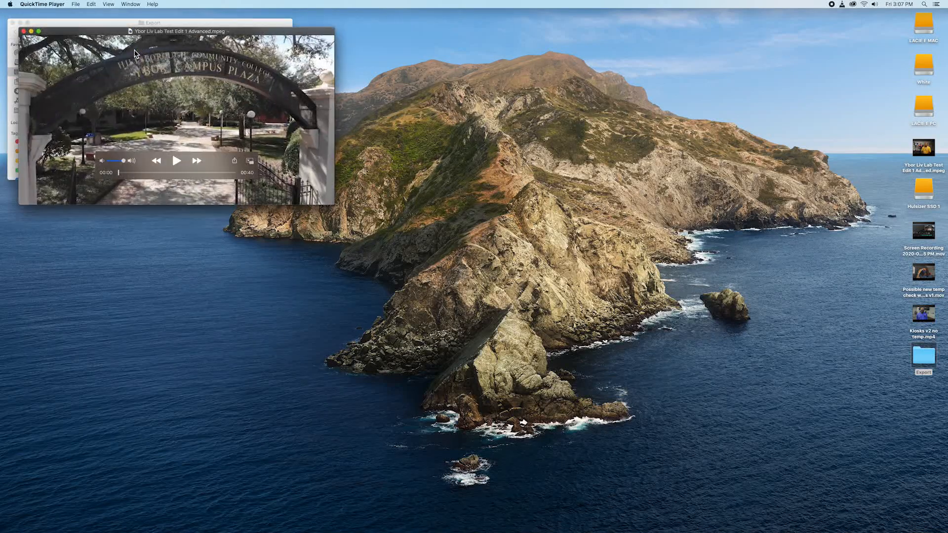
drag(122, 33, 415, 147)
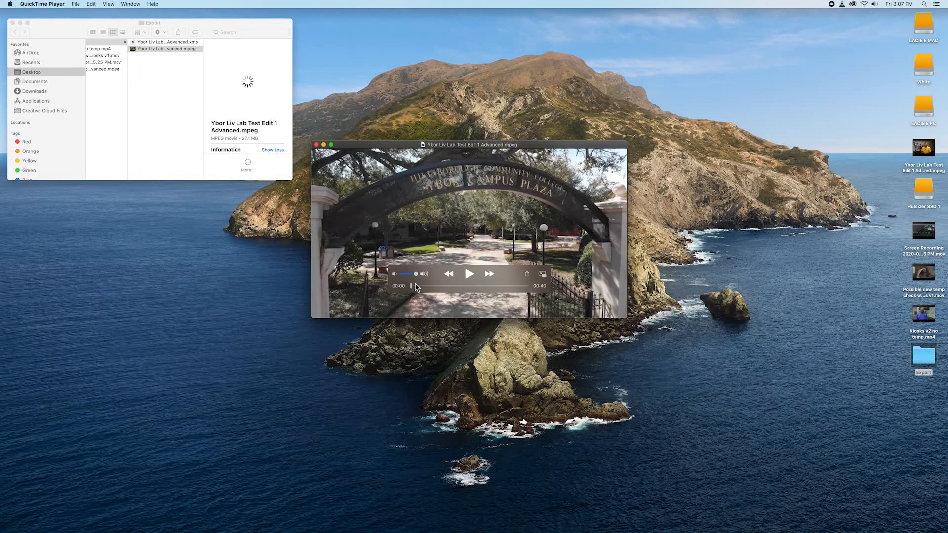
mouse_move(414, 286)
mouse_down()
mouse_move(425, 285)
mouse_move(409, 290)
mouse_up()
drag(374, 144, 380, 198)
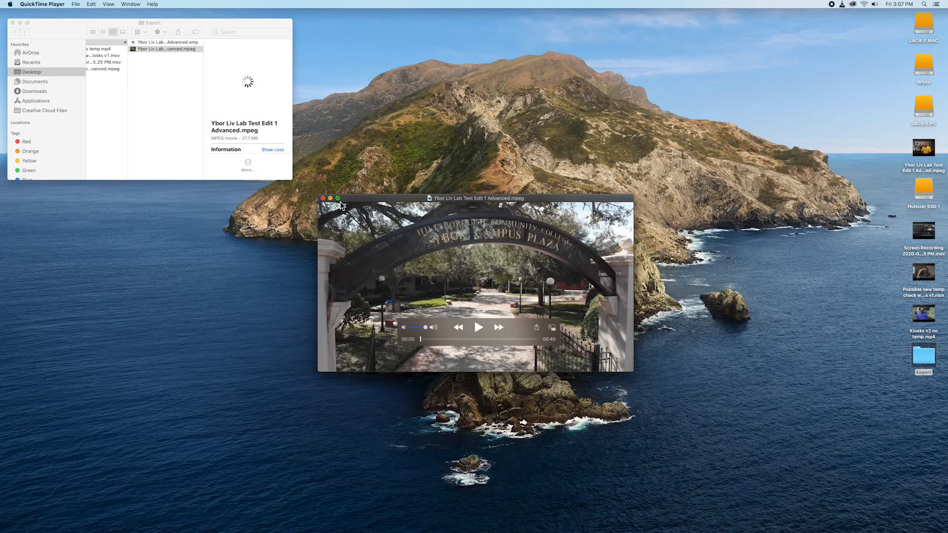
click(478, 328)
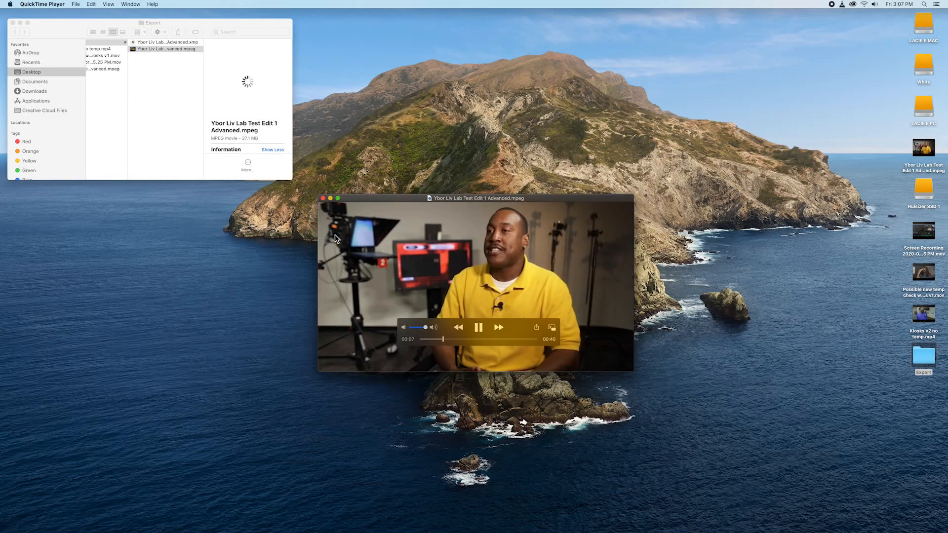
click(478, 328)
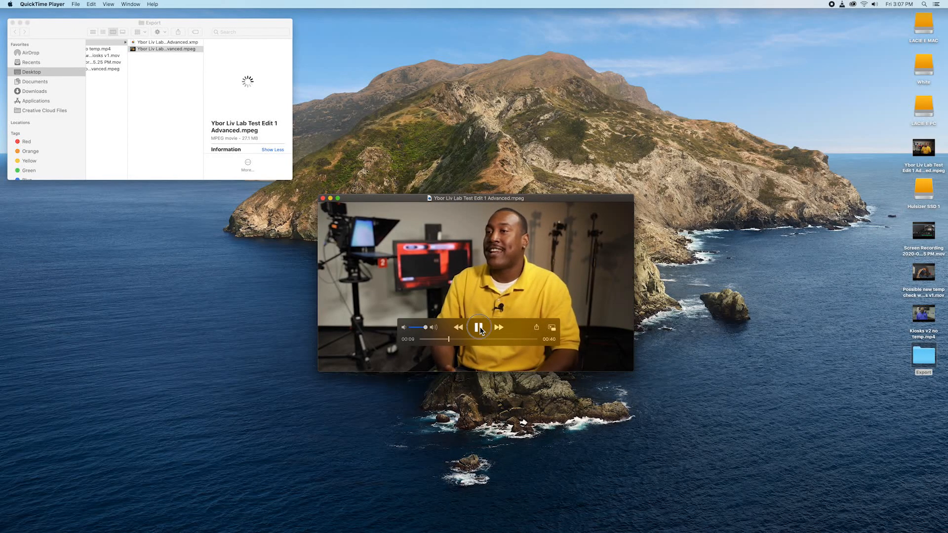
click(323, 198)
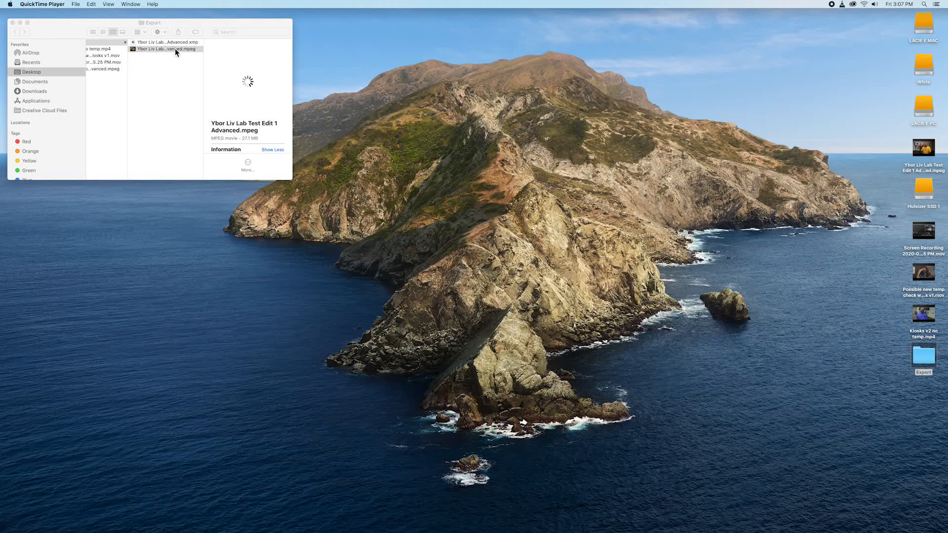
Switch back to Premiere Pro and park the playhead on the Hillsborough Community College building shot at 00:00:30:13.
mouse_move(625, 526)
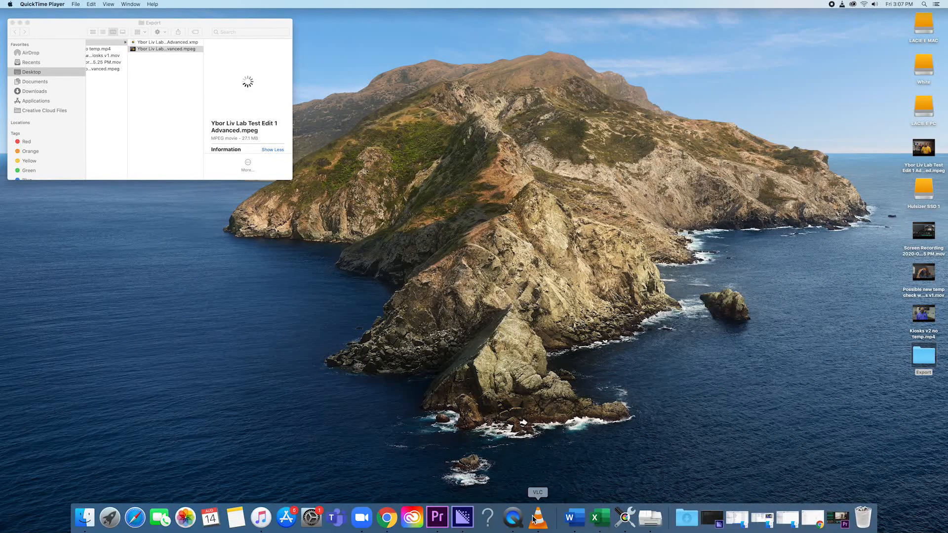
click(437, 517)
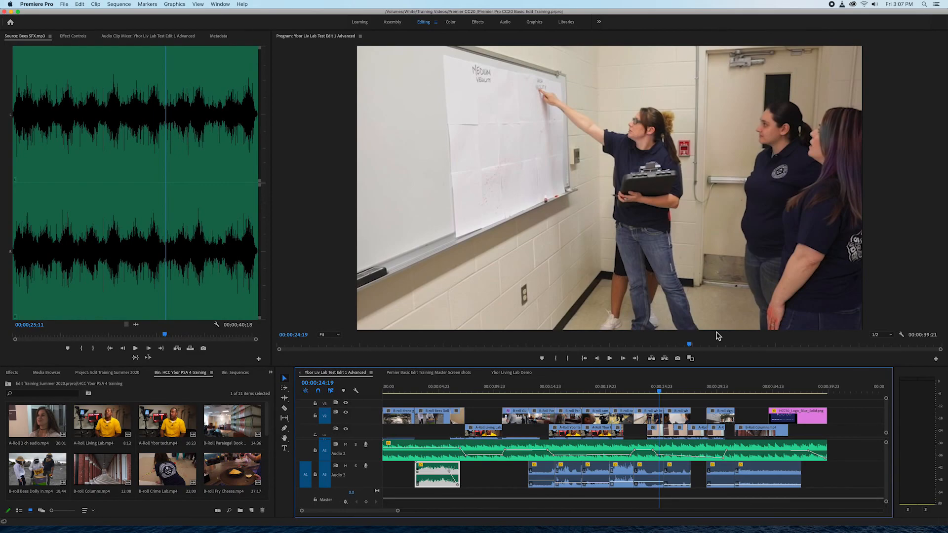
click(648, 393)
drag(648, 394, 724, 427)
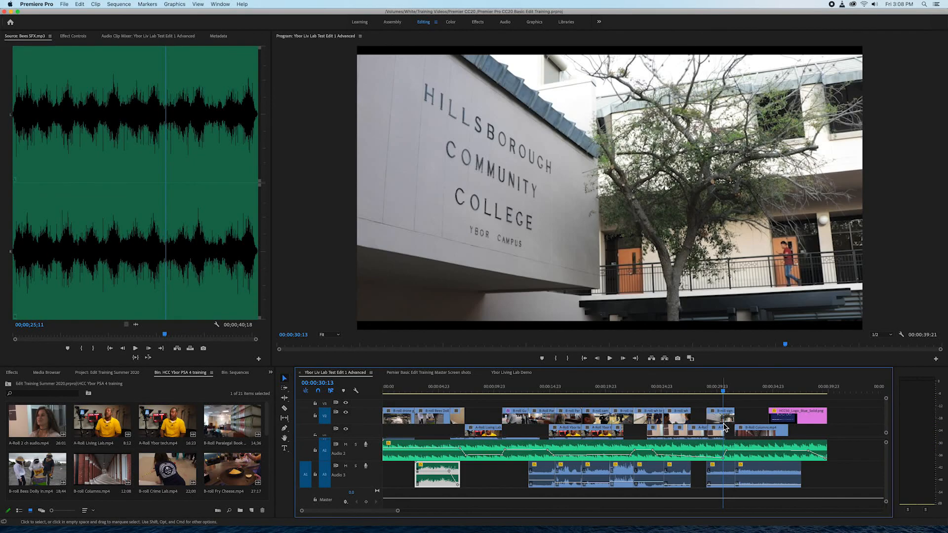